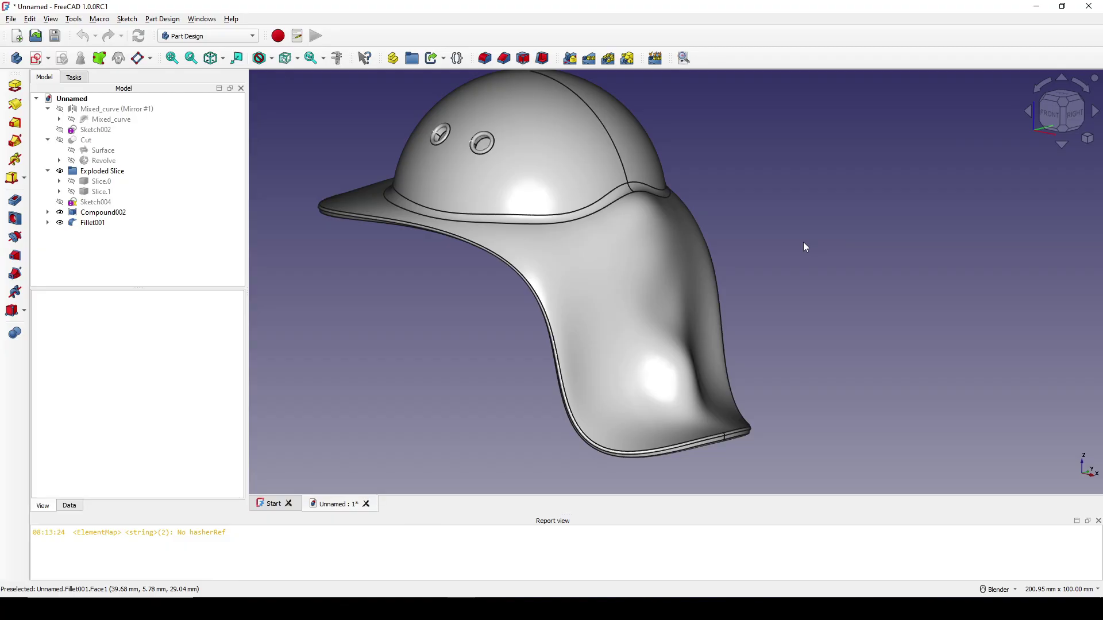
- Orbit the finished helmet model to view it from another angle
middle_drag(803, 242, 771, 251)
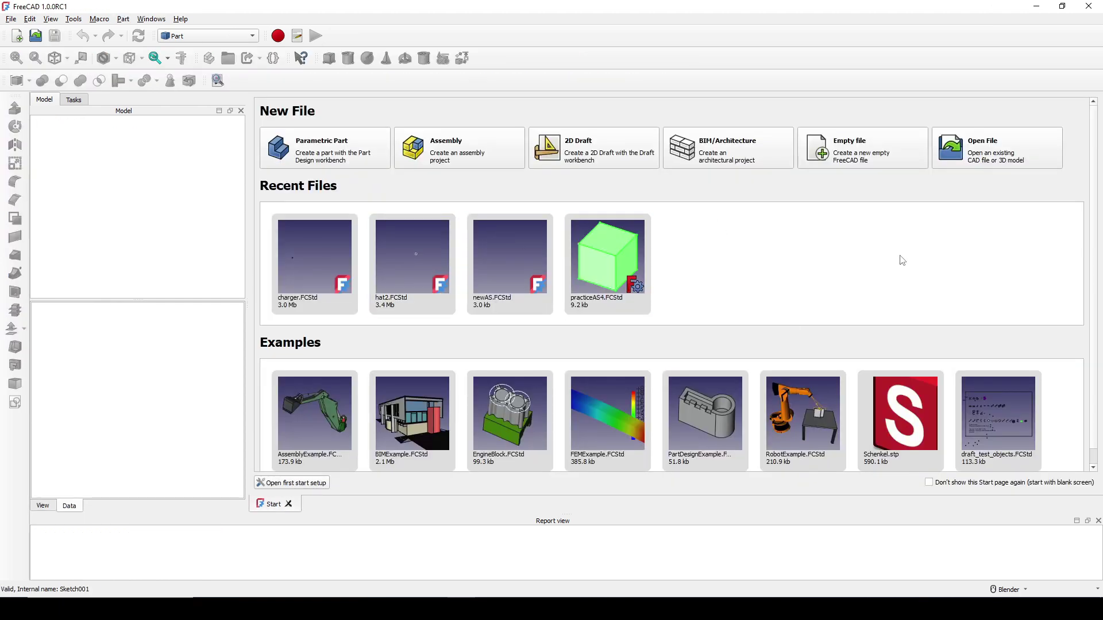
- Create a new empty document and switch to the Part workbench
click(869, 151)
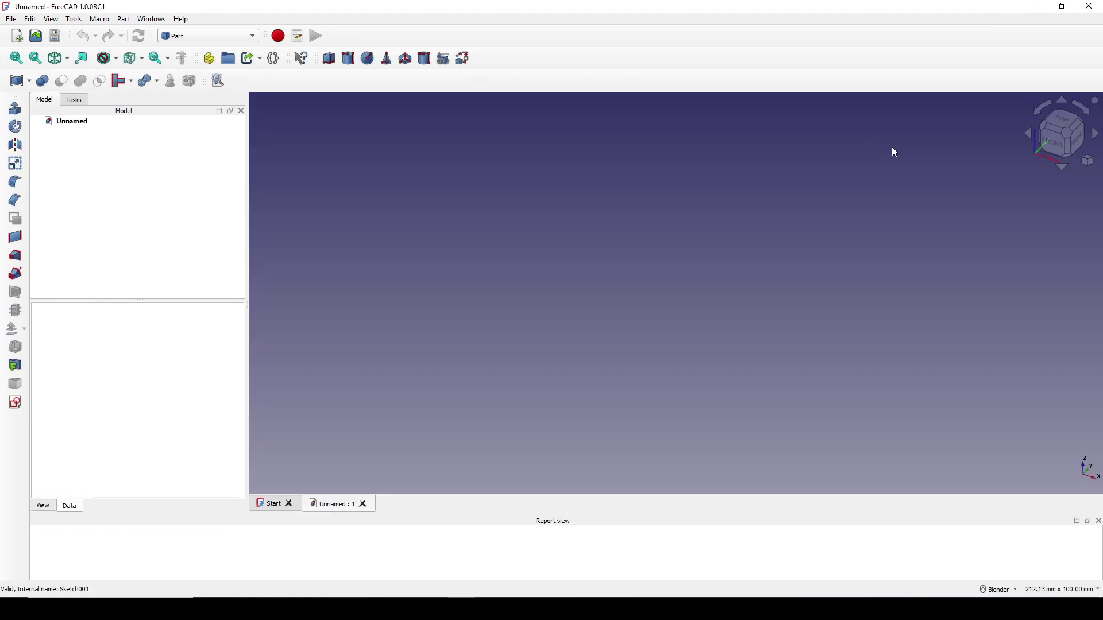
click(208, 35)
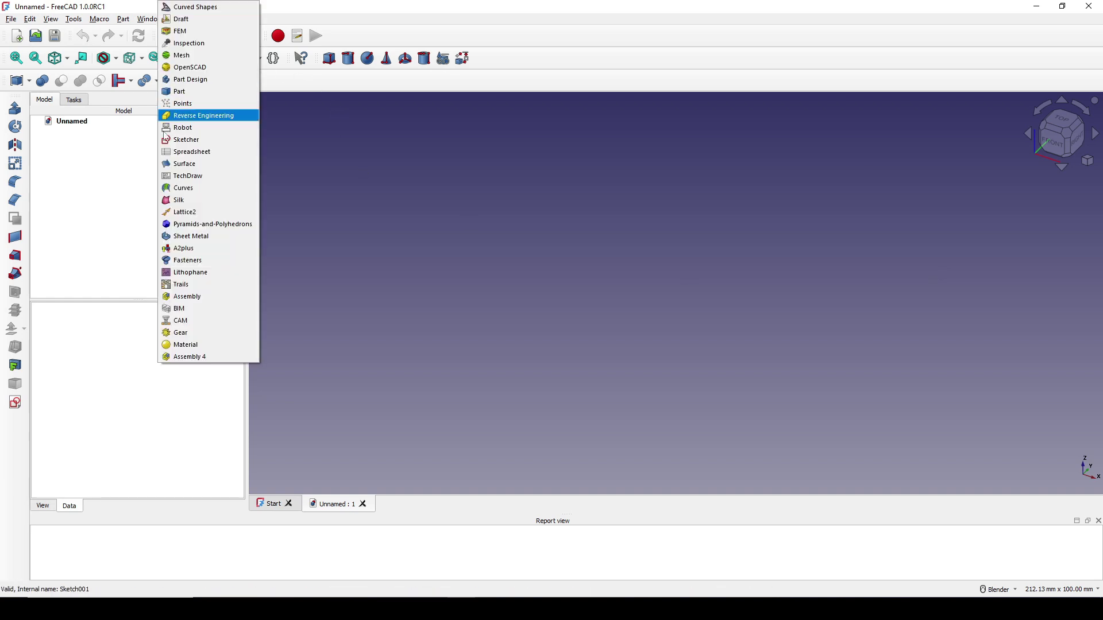
click(208, 92)
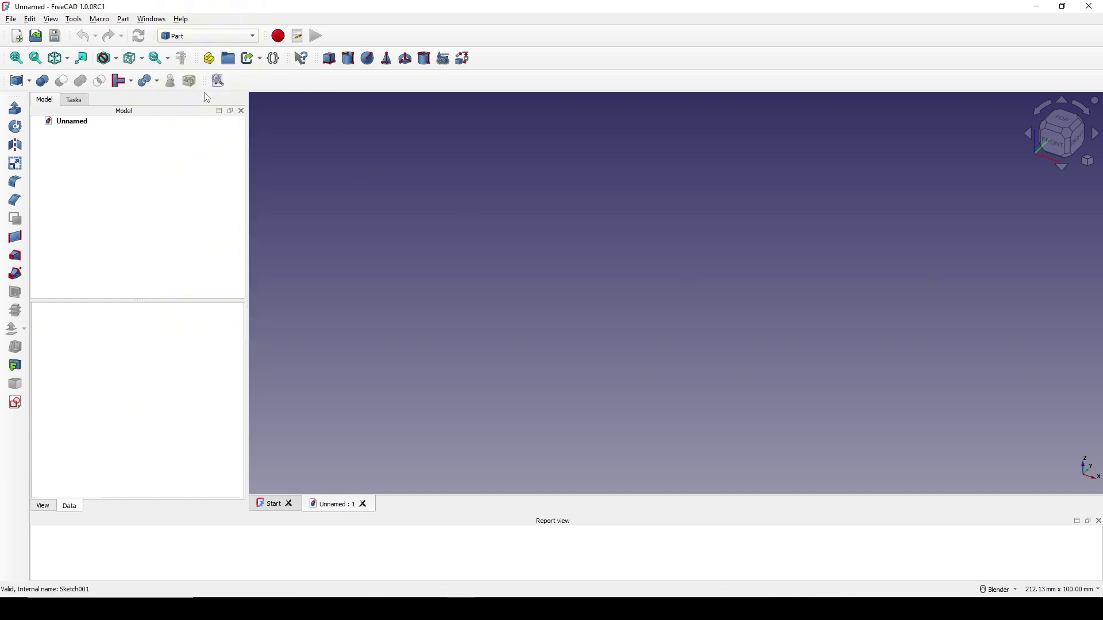
- Start a new sketch placed on the XZ plane
click(16, 403)
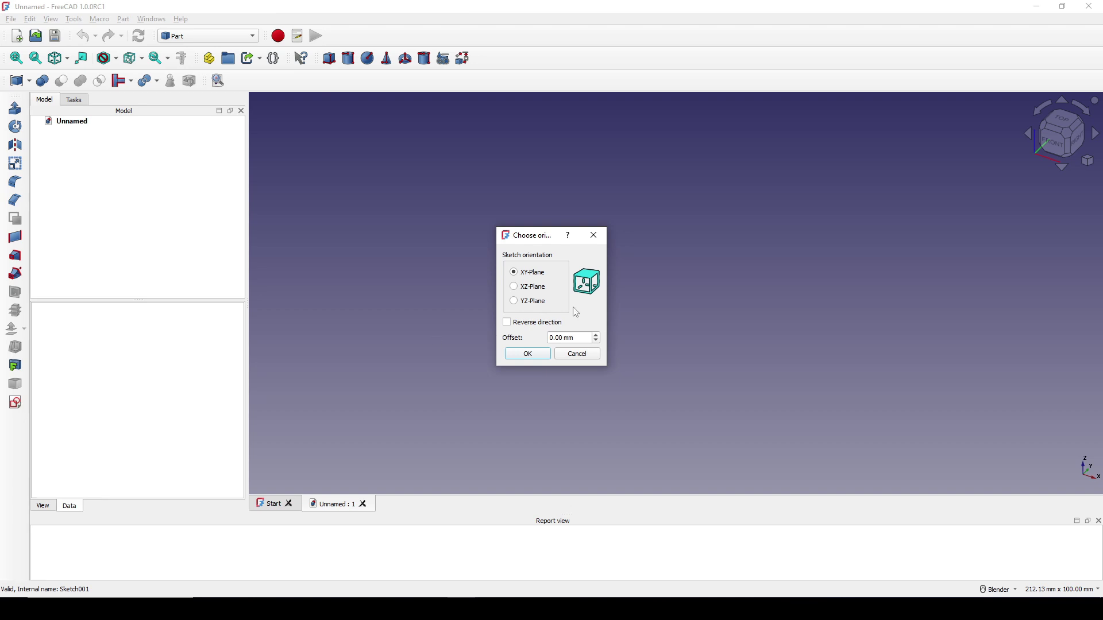
click(528, 290)
click(536, 353)
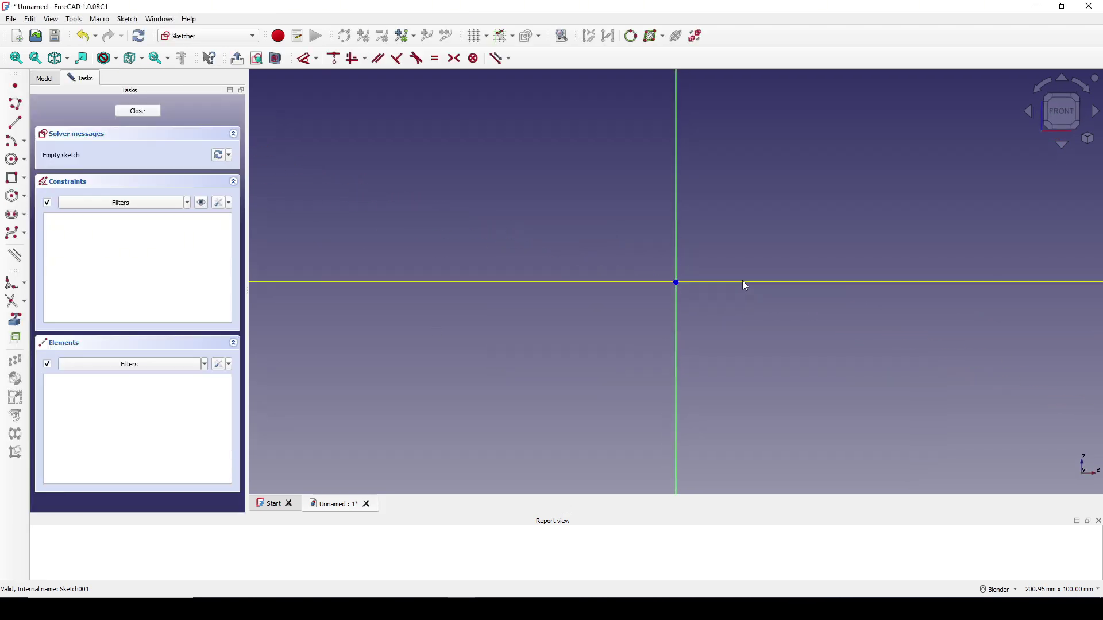
- Place two points, one upper left and one lower right of the origin
click(16, 87)
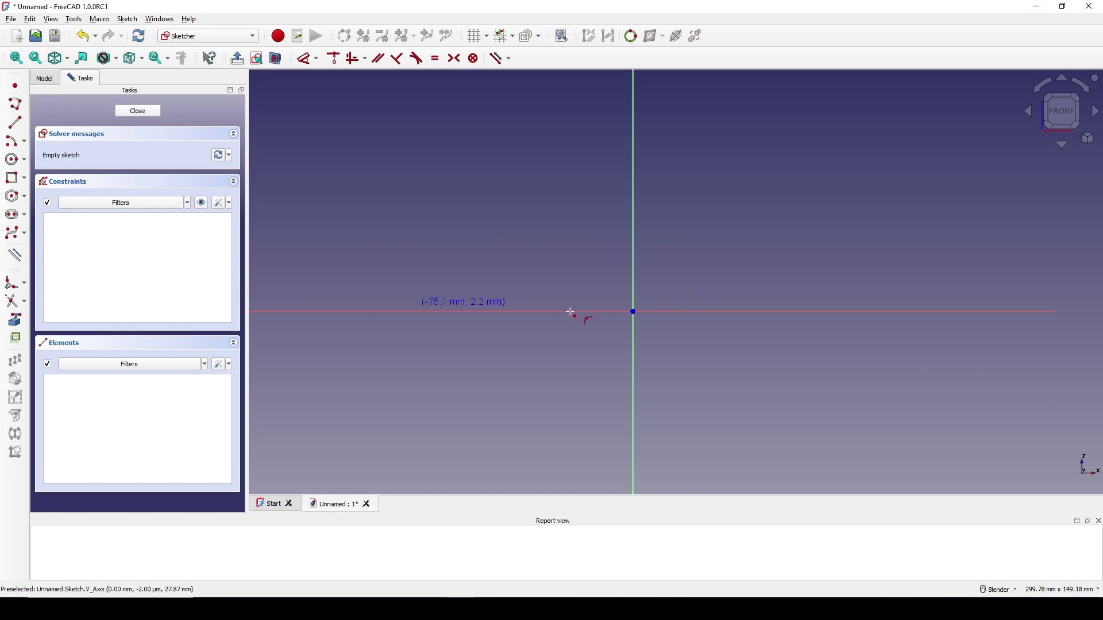
click(488, 217)
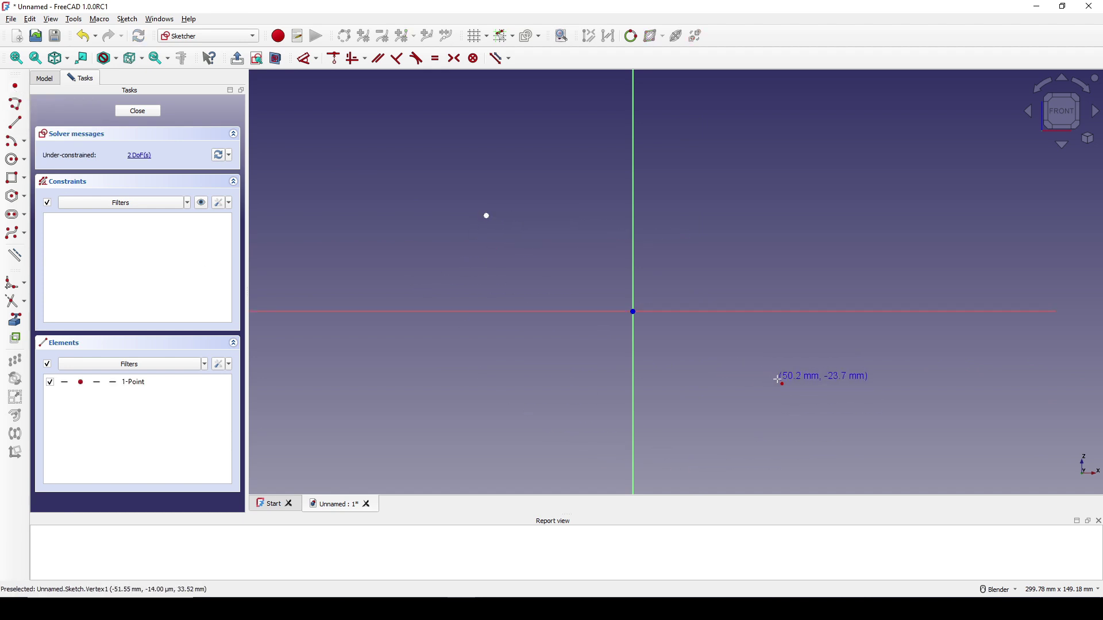
click(804, 396)
shift+middle_drag(820, 357, 800, 316)
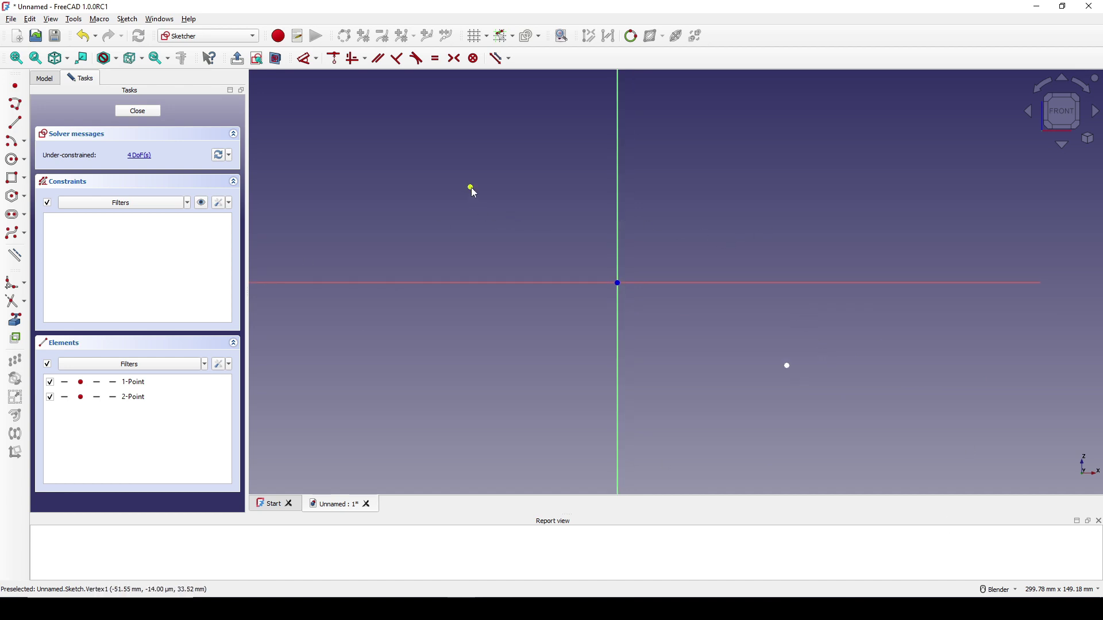
- Fix the upper-left point at 57 mm horizontally and 29 mm vertically from the origin
click(471, 187)
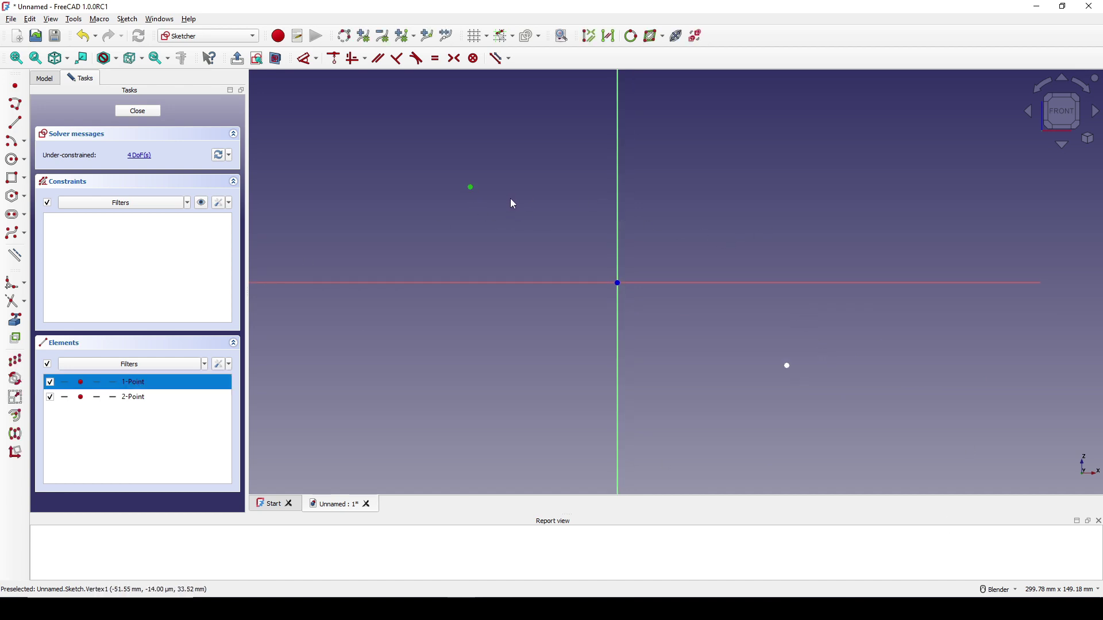
key(l)
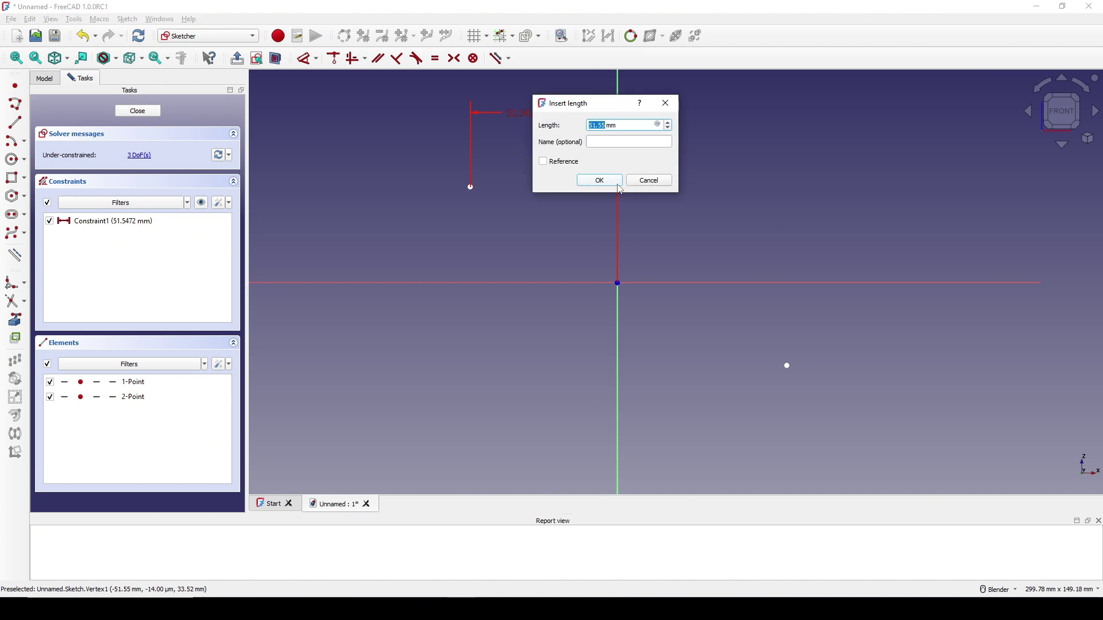
click(618, 185)
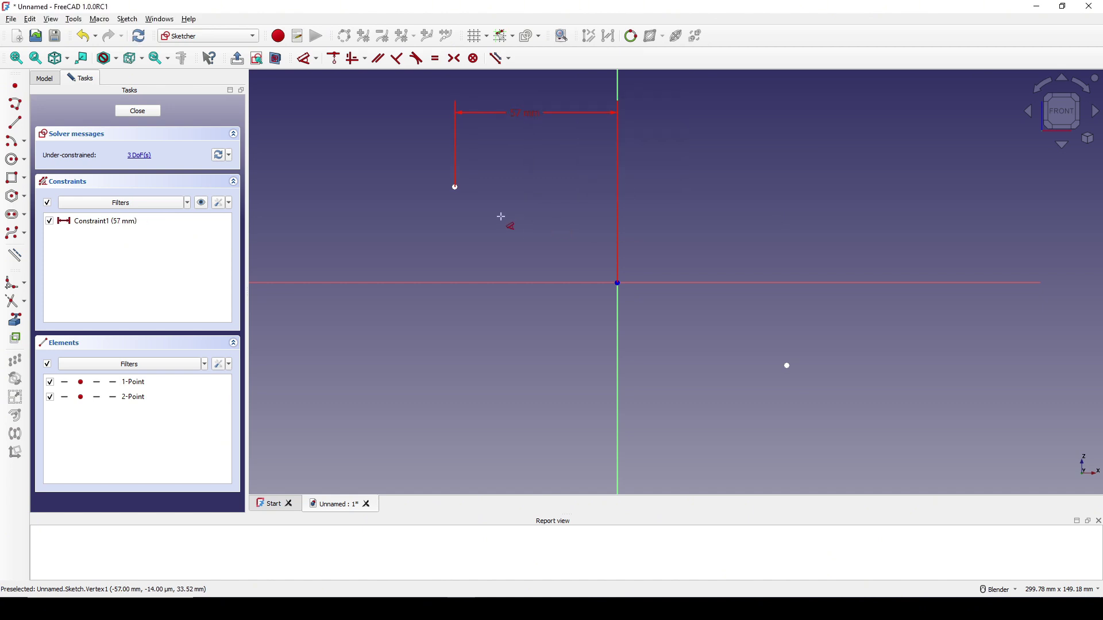
click(454, 188)
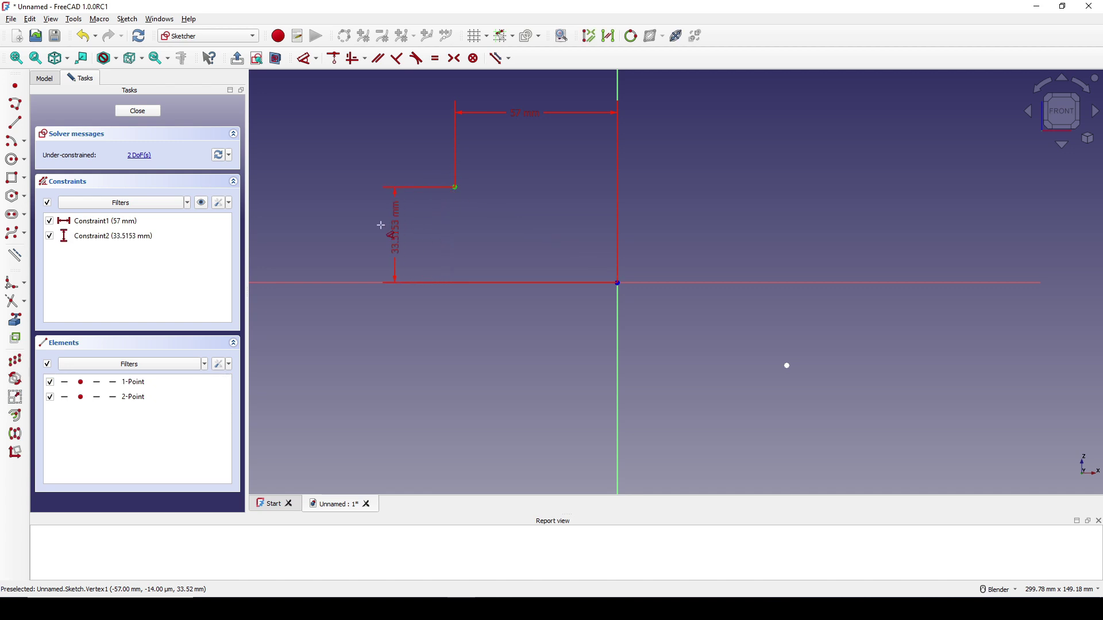
click(382, 226)
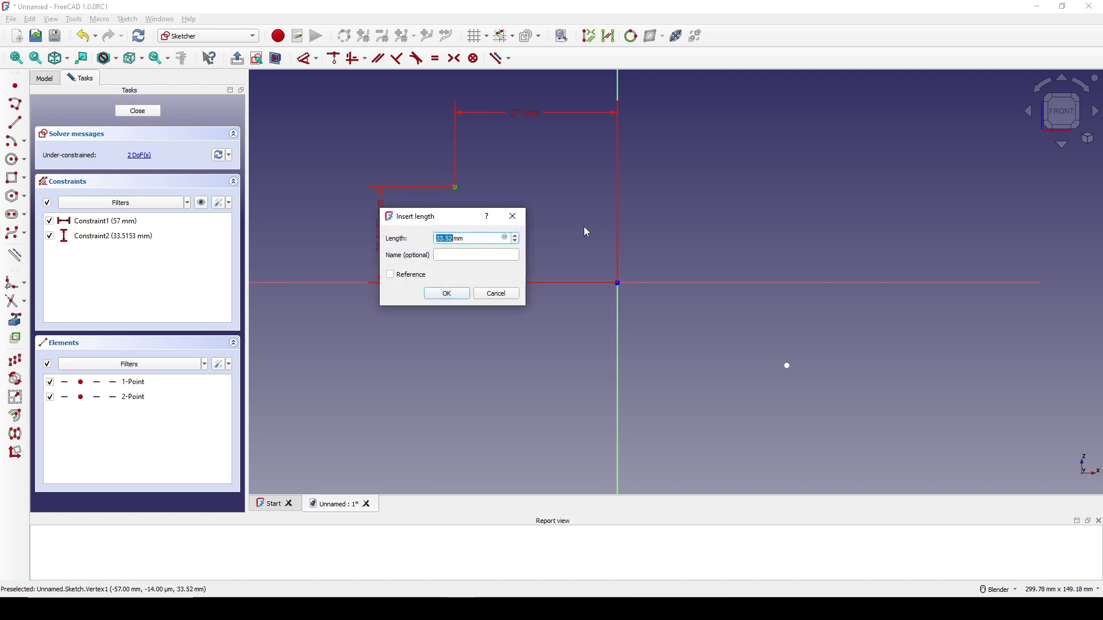
text(29)
key(Return)
- Fix the lower-right point at 10 mm vertically and 62 mm horizontally from the origin
click(787, 366)
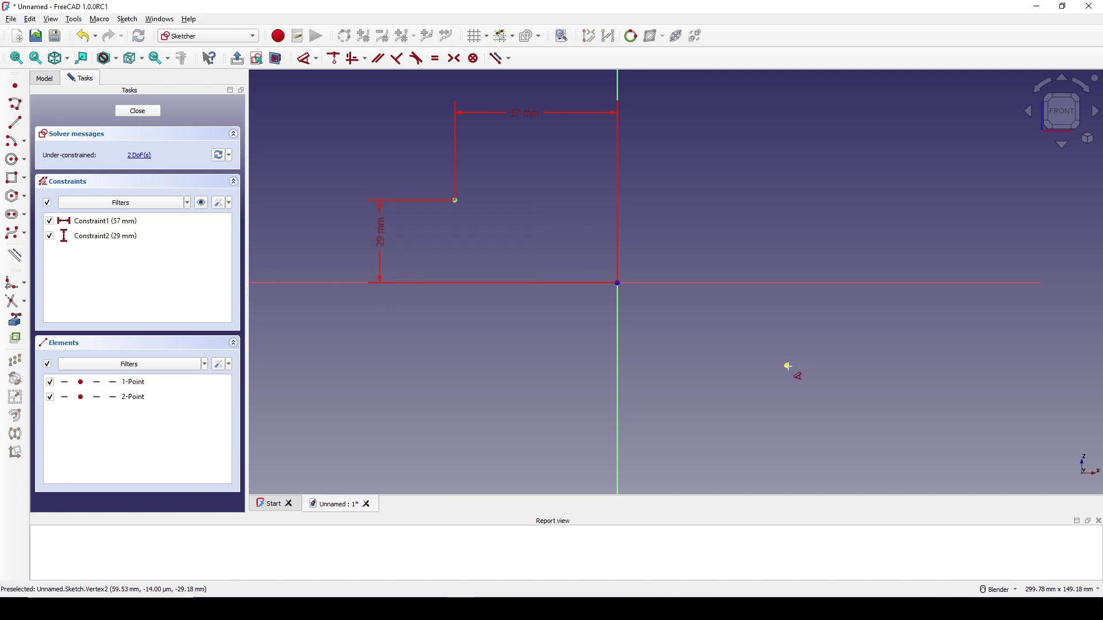
click(856, 333)
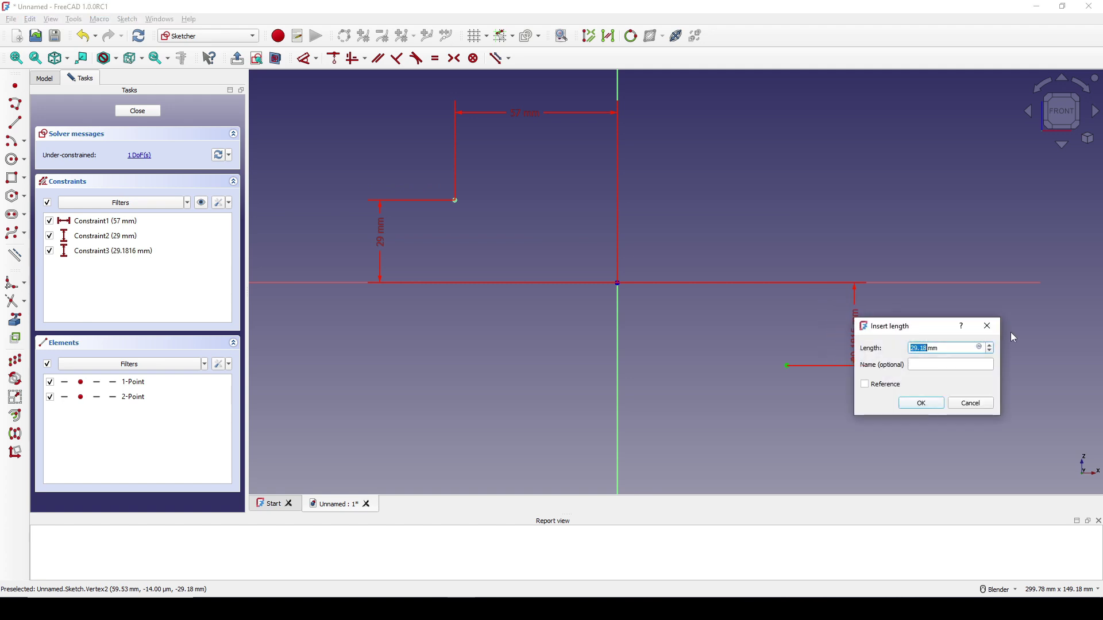
text(10)
key(Return)
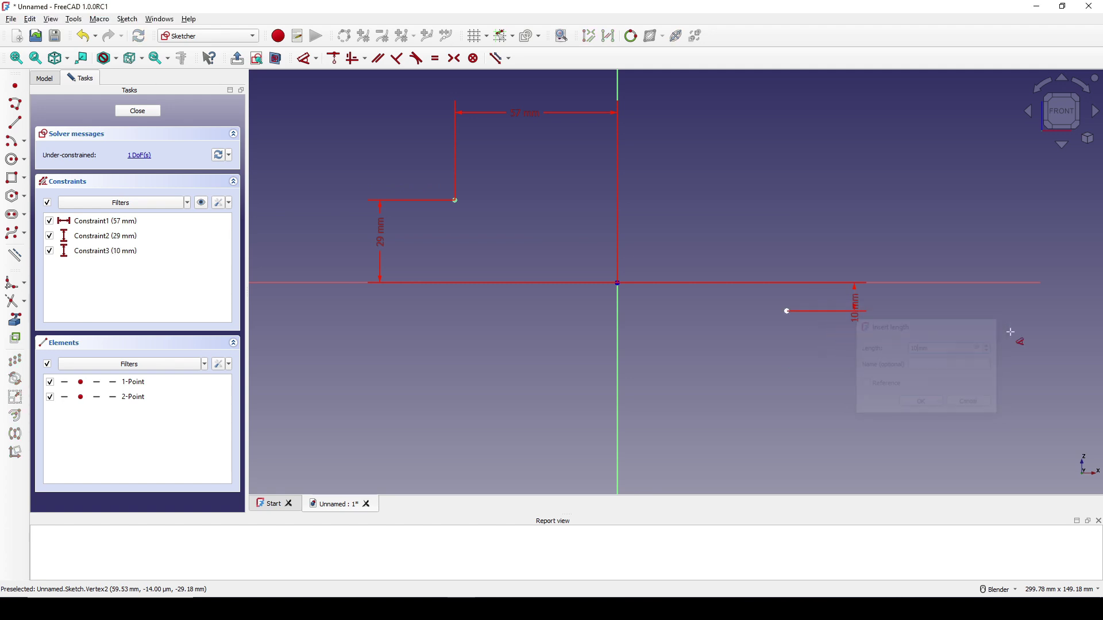
click(788, 310)
click(690, 405)
text(6)
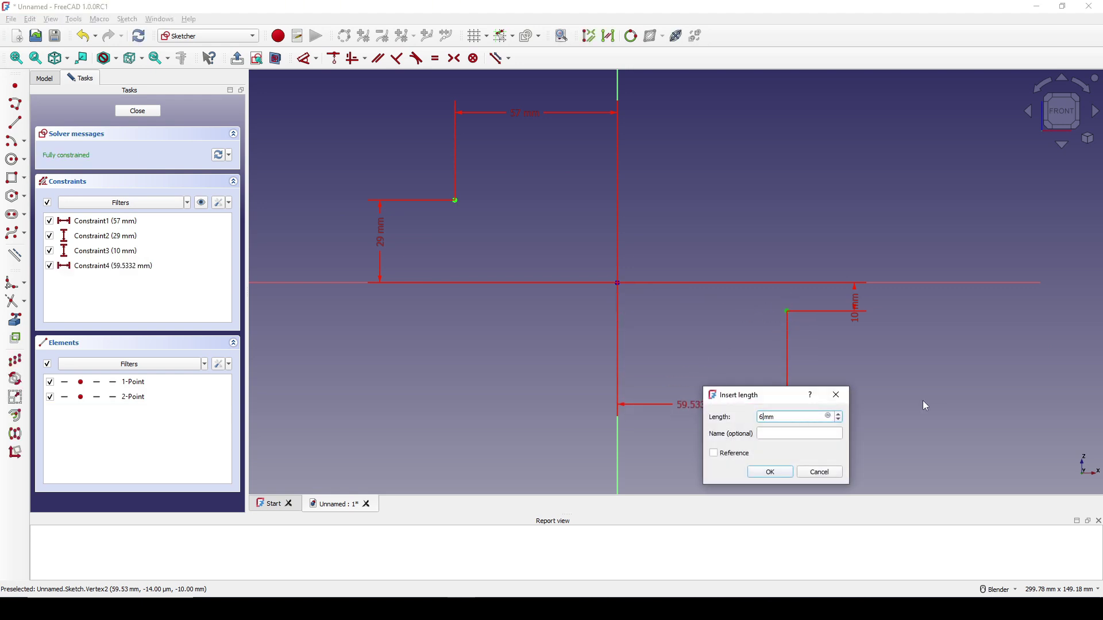
text(2)
key(Return)
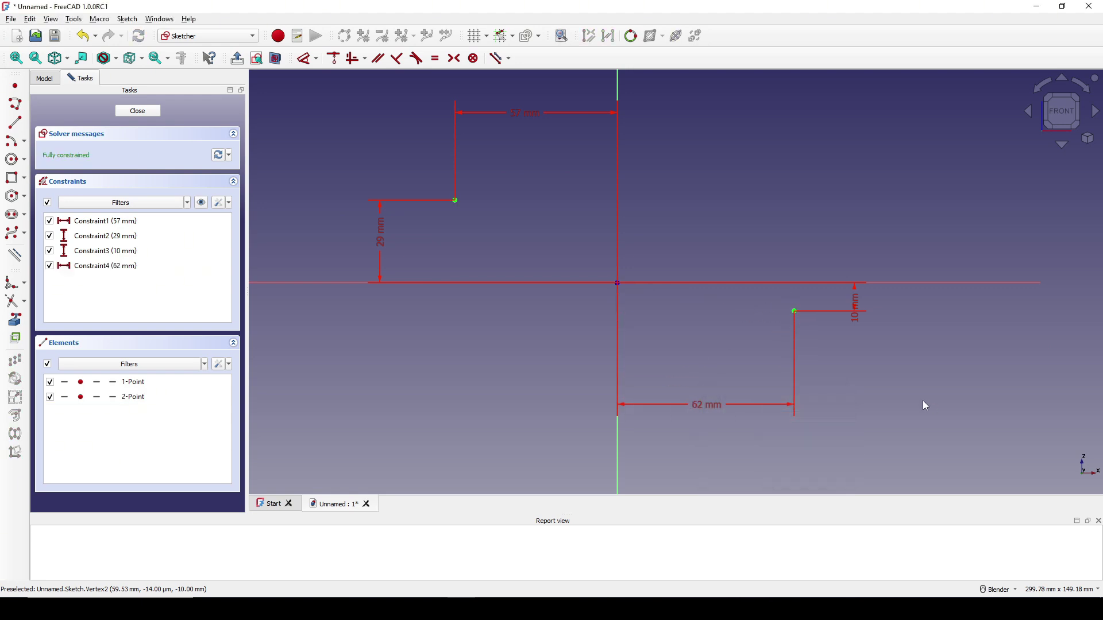
shift+middle_drag(925, 406, 923, 417)
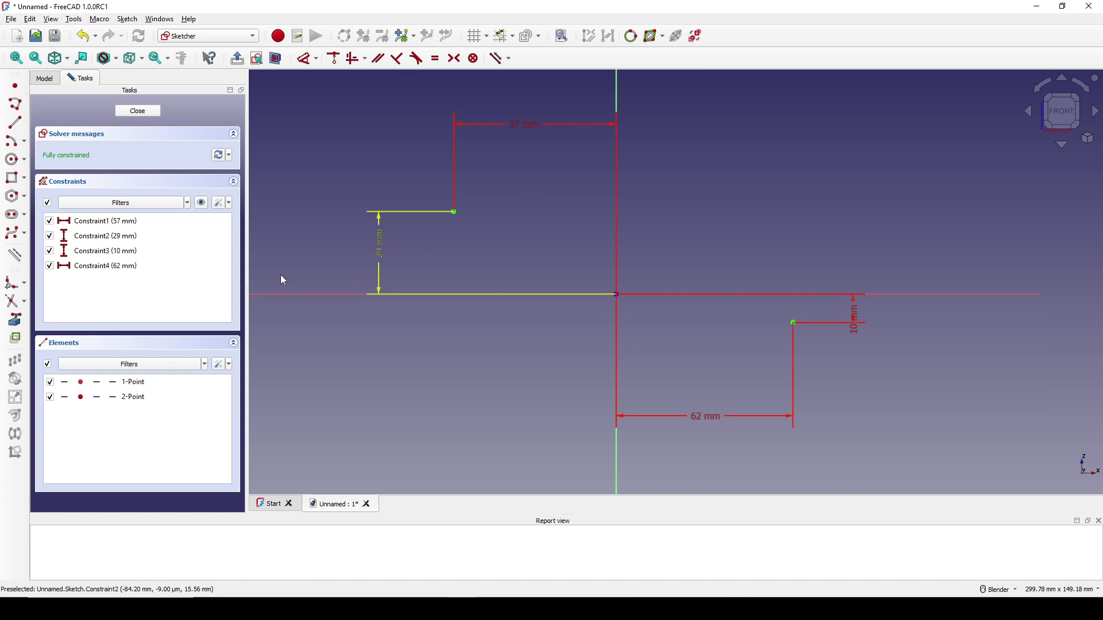
- Draw a B-spline from the upper-left point, across the top and down into a hook ending at the lower-right point
click(15, 233)
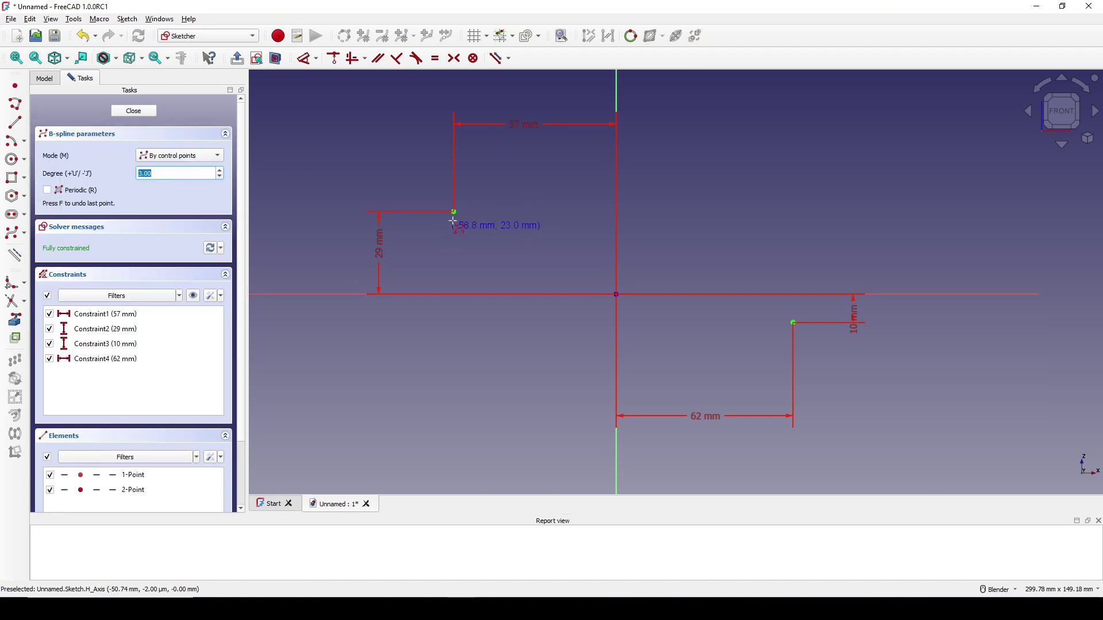
click(454, 213)
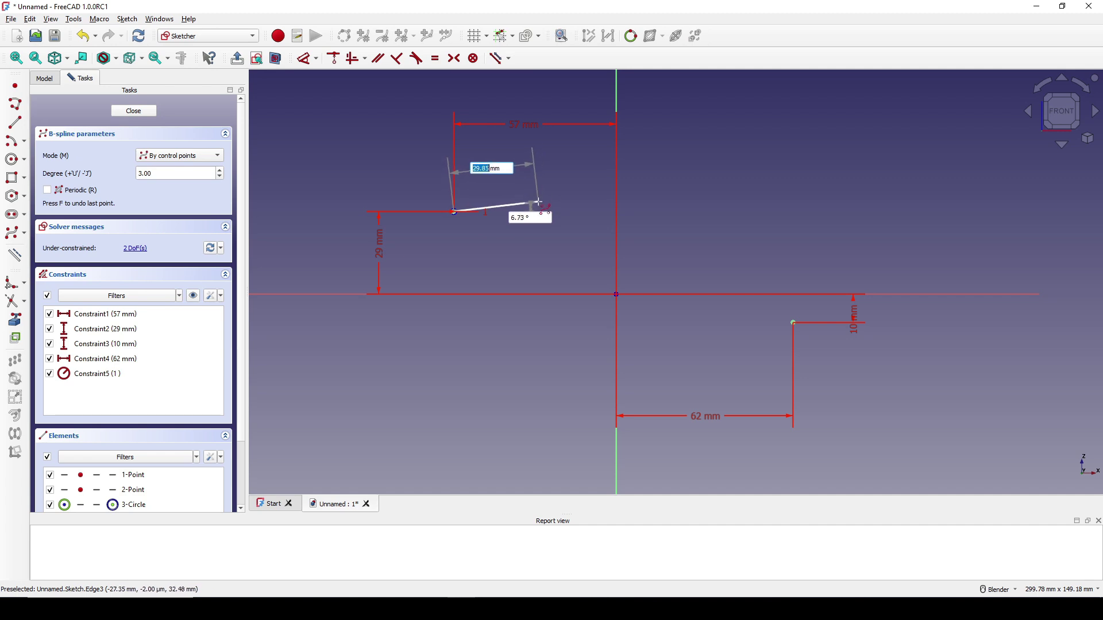
click(551, 198)
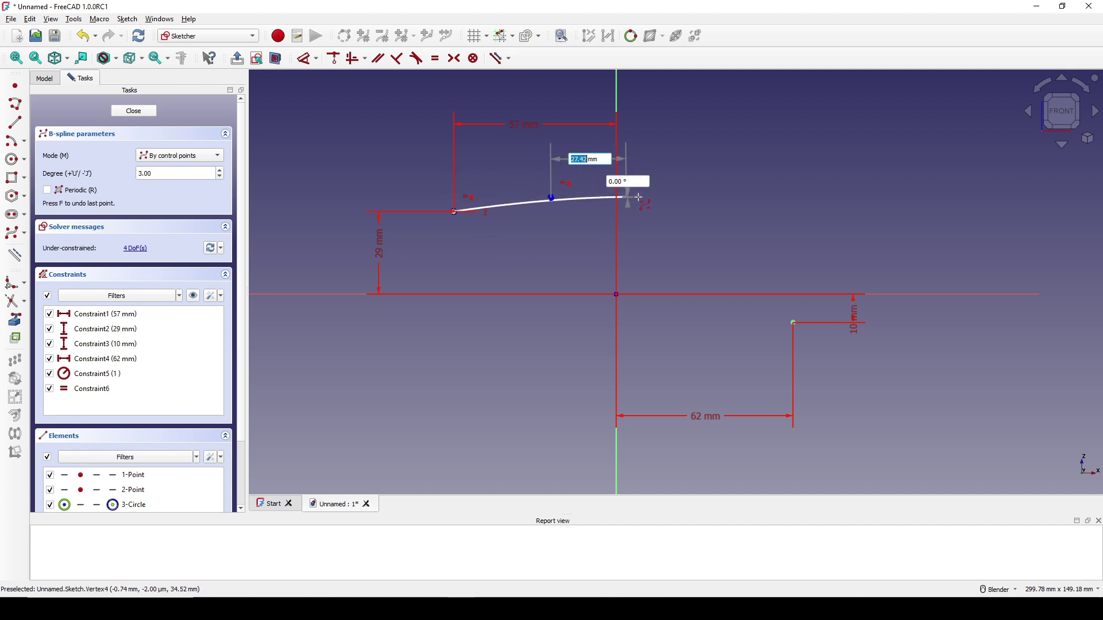
click(681, 201)
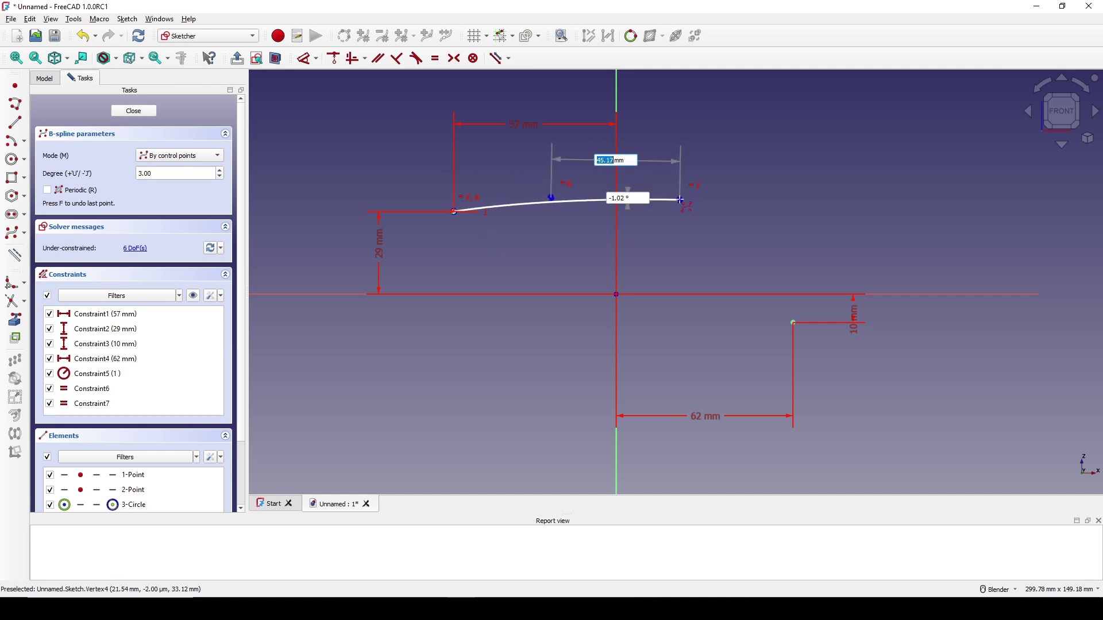
click(719, 262)
click(724, 386)
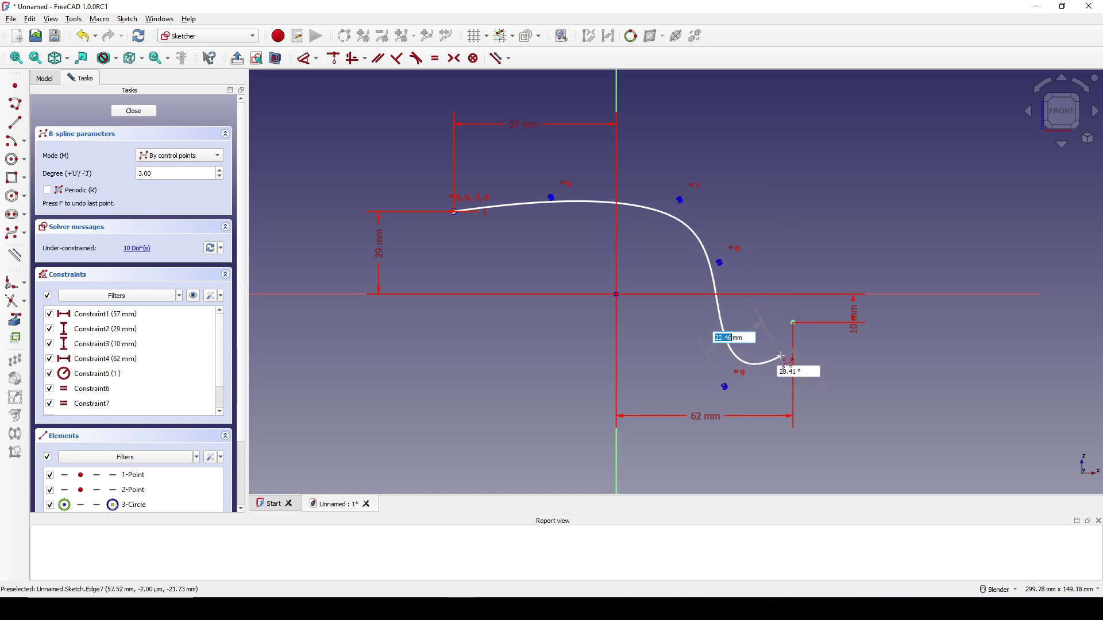
click(795, 322)
right_click(825, 192)
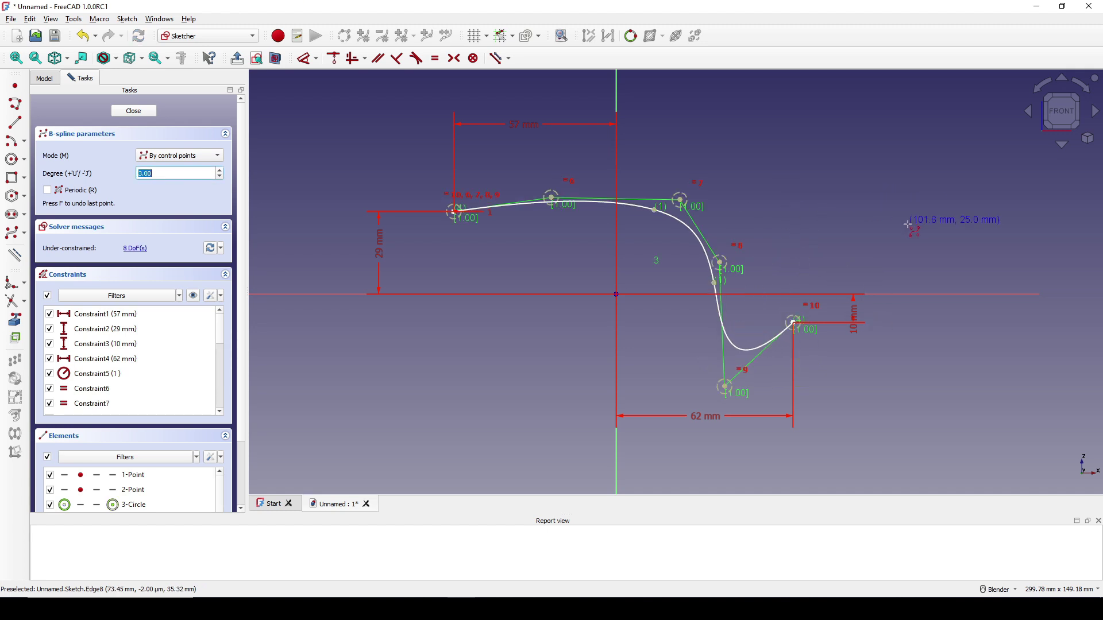
click(546, 208)
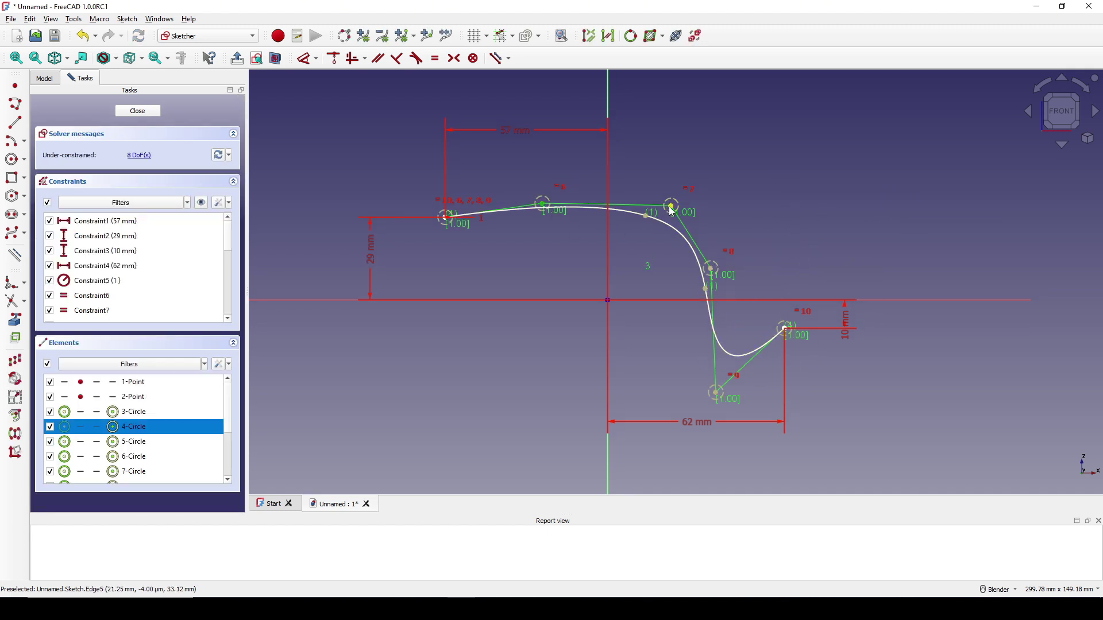
- Make the upper and lower pairs of control points symmetric
click(672, 212)
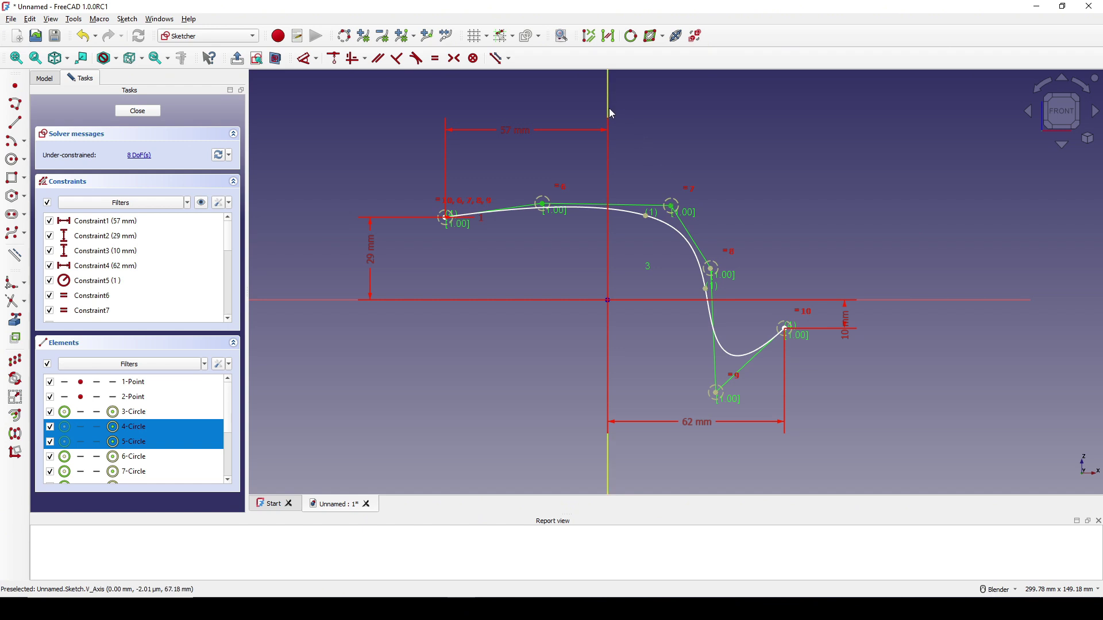
key(s)
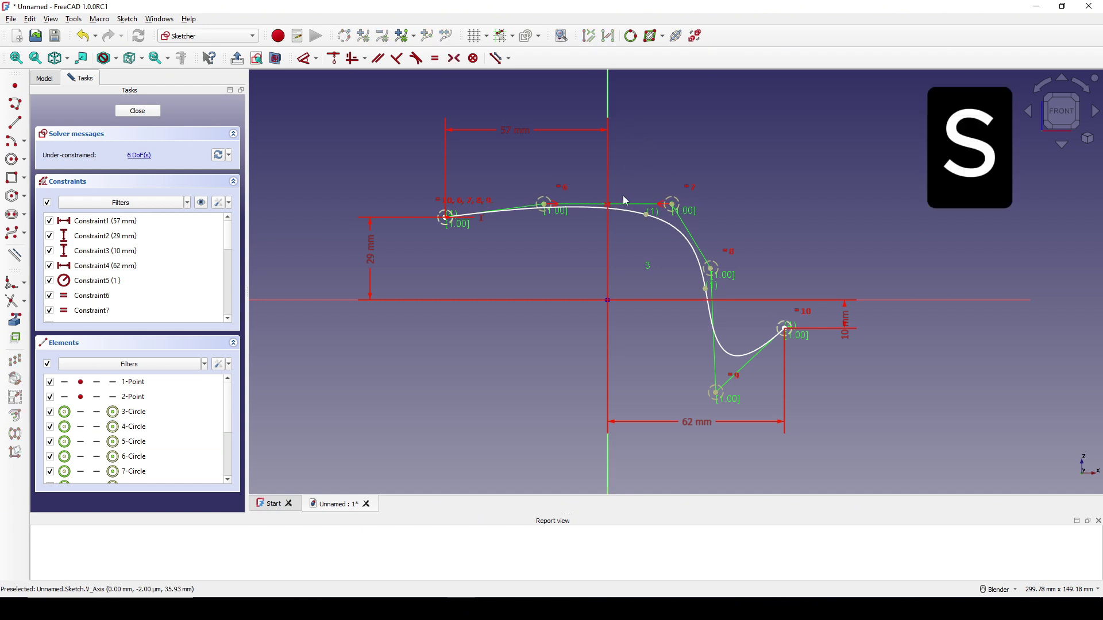
click(711, 270)
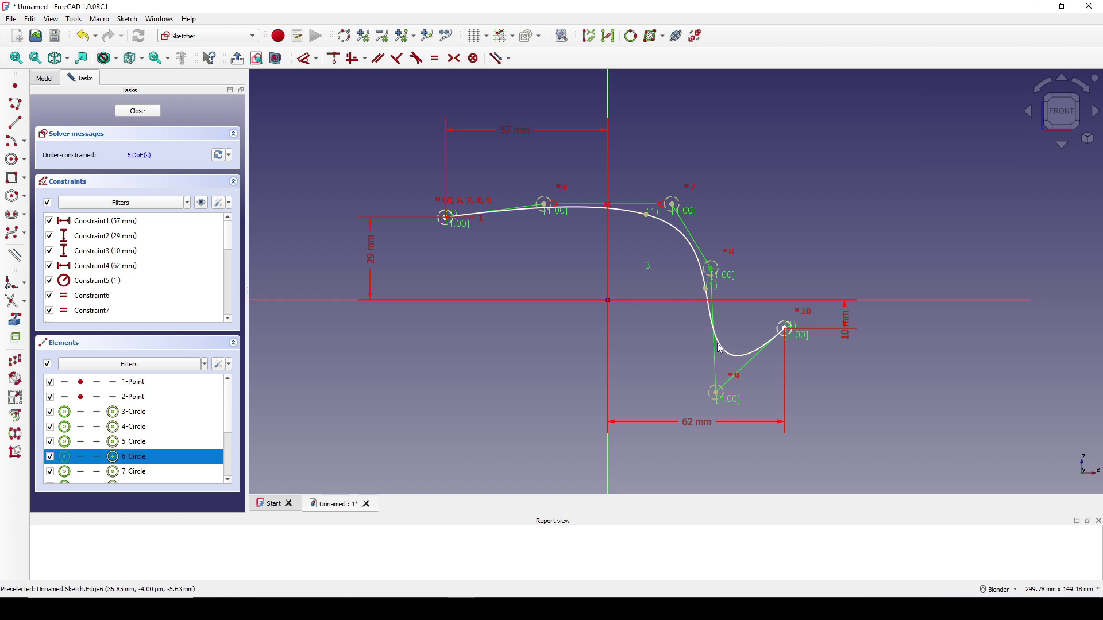
click(716, 394)
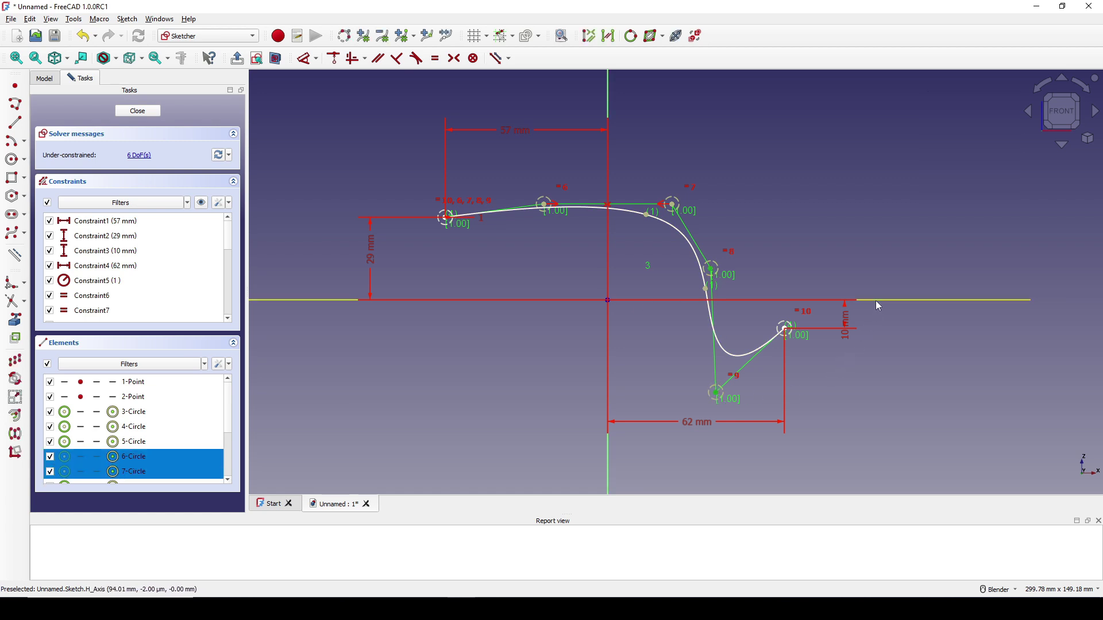
key(s)
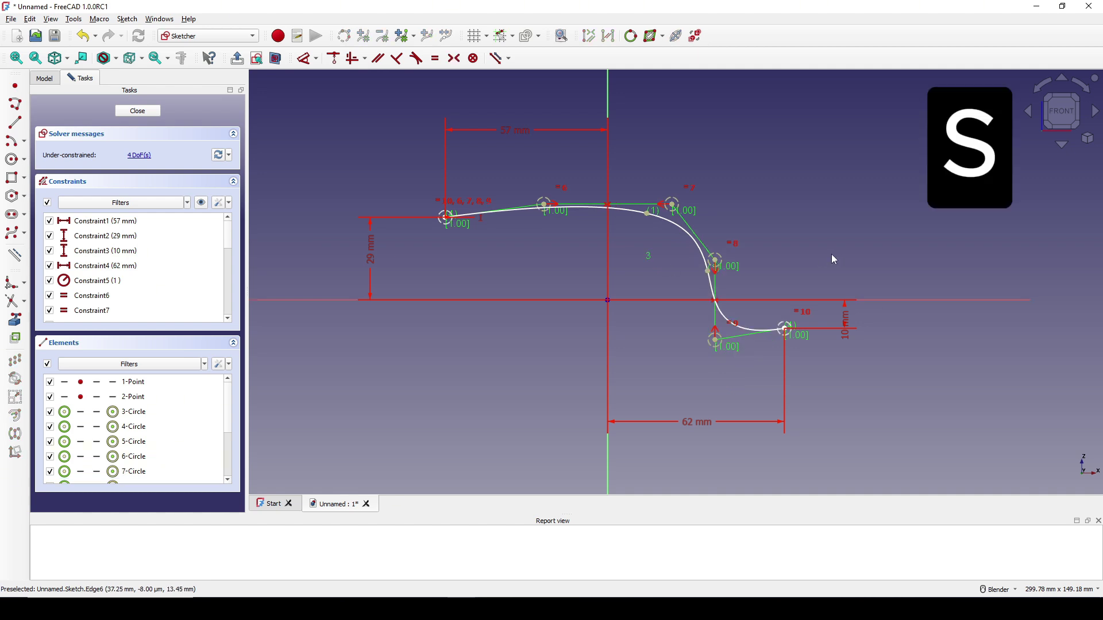
- Dimension the upper control points with a 33 mm horizontal and 36 mm vertical distance
mouse_move(760, 227)
shift+middle_down()
mouse_move(532, 223)
mouse_move(552, 249)
mouse_move(534, 231)
mouse_move(526, 237)
shift+middle_up()
click(524, 230)
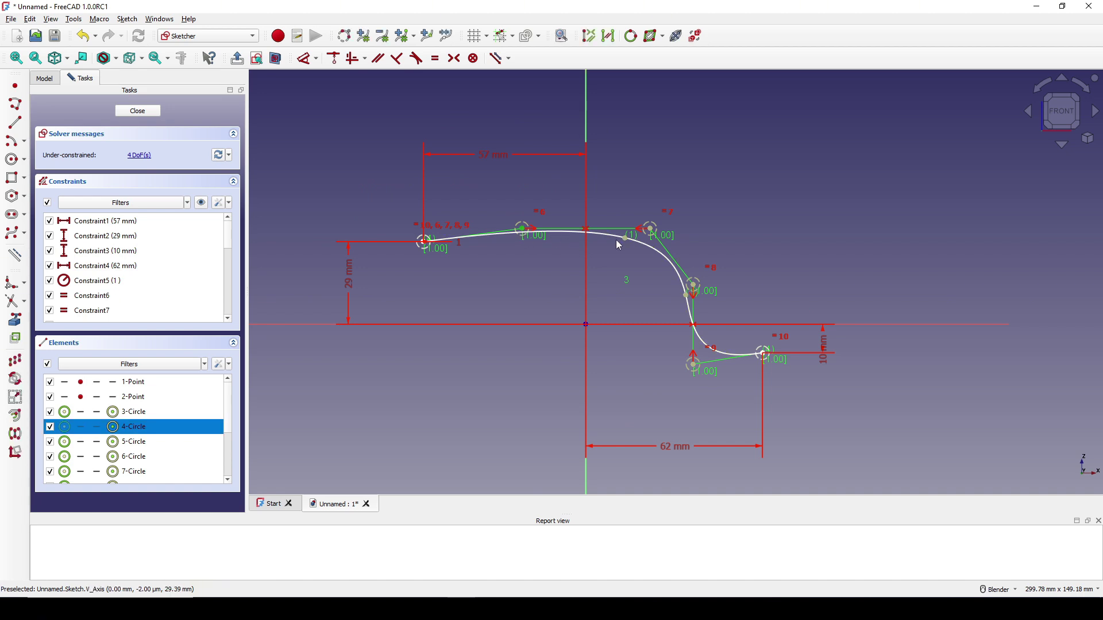
click(652, 232)
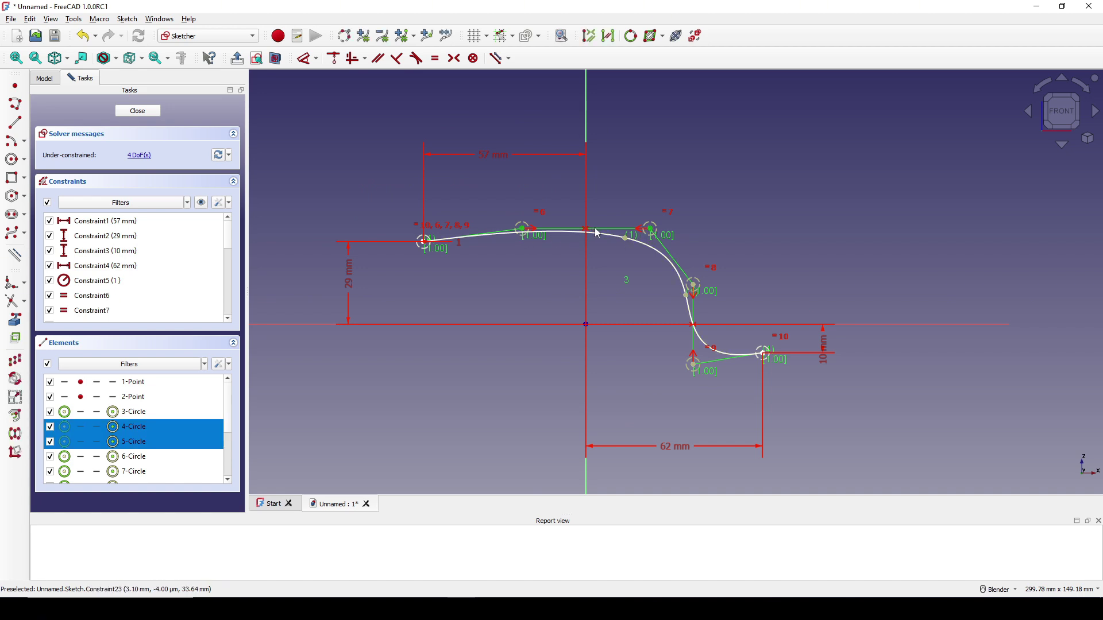
key(d)
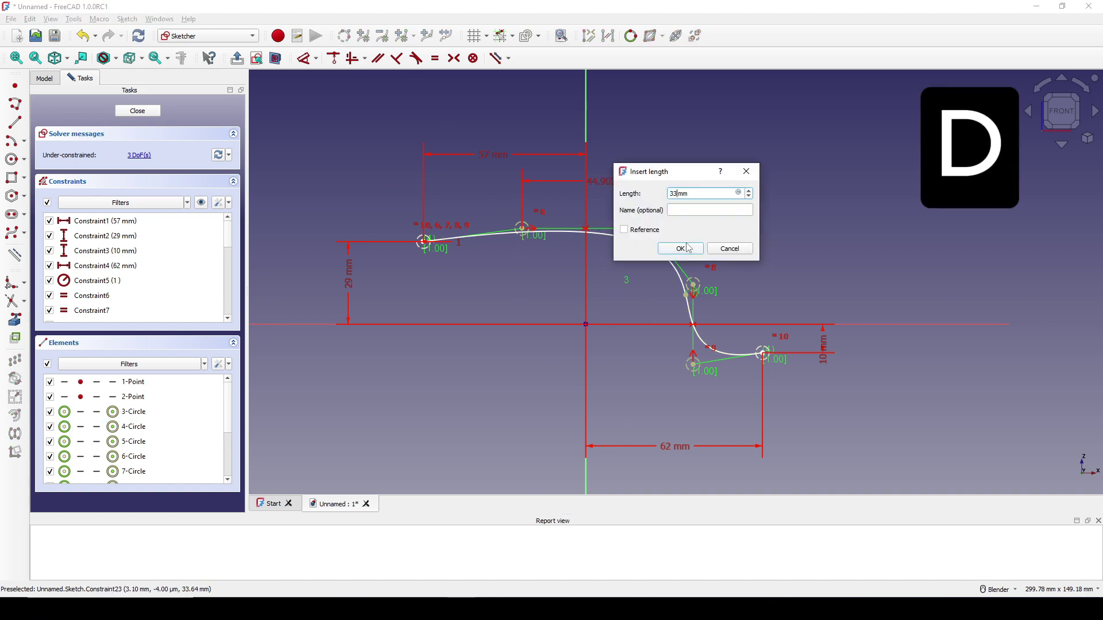
click(688, 248)
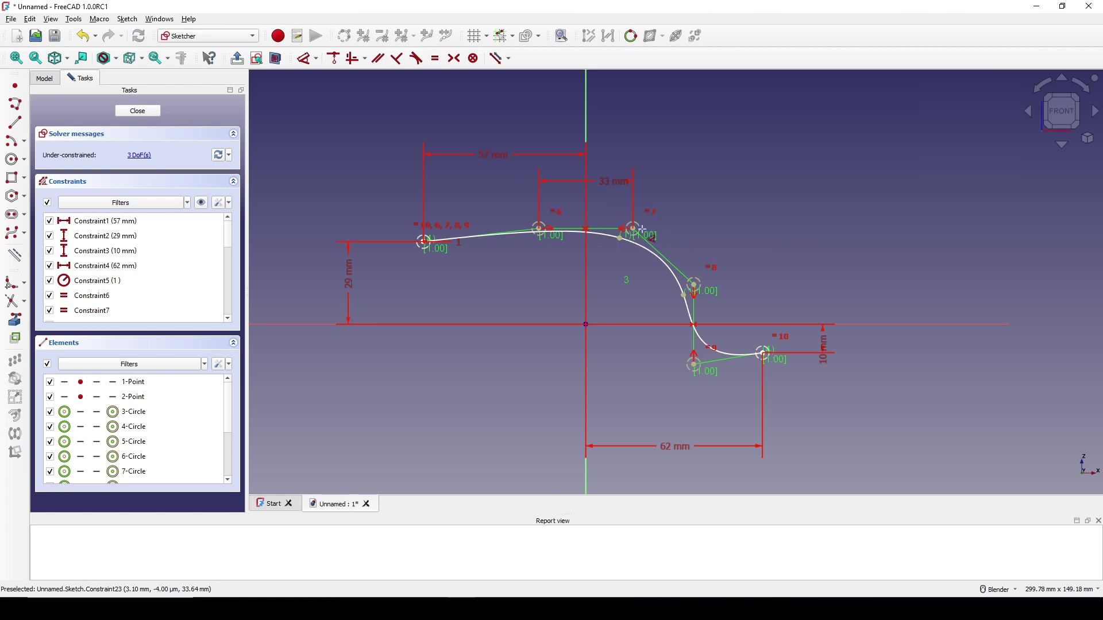
click(633, 229)
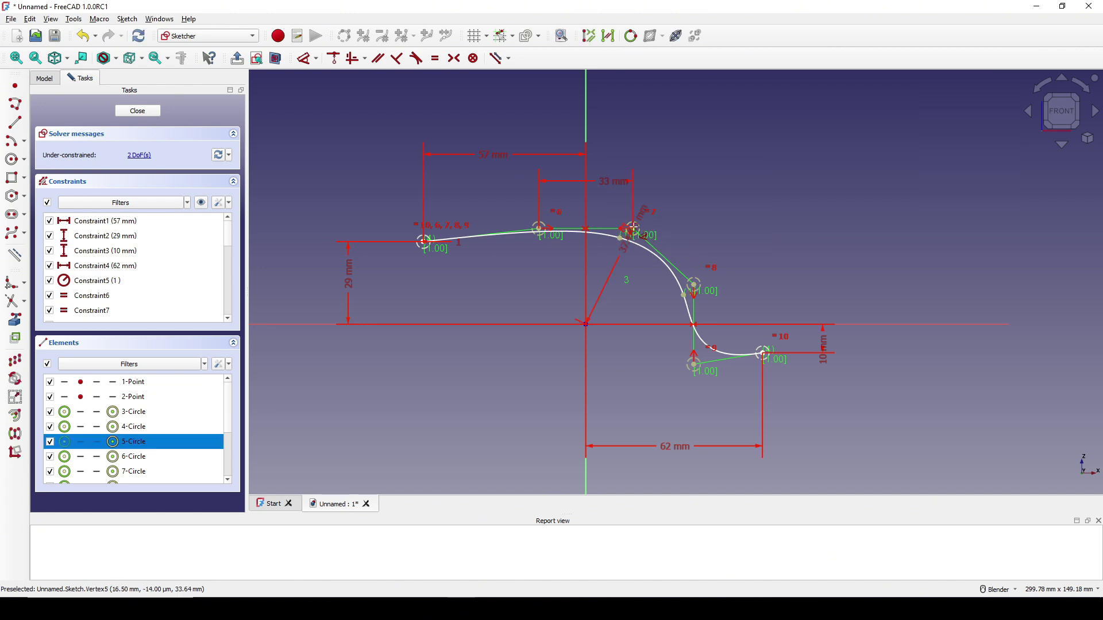
key(d)
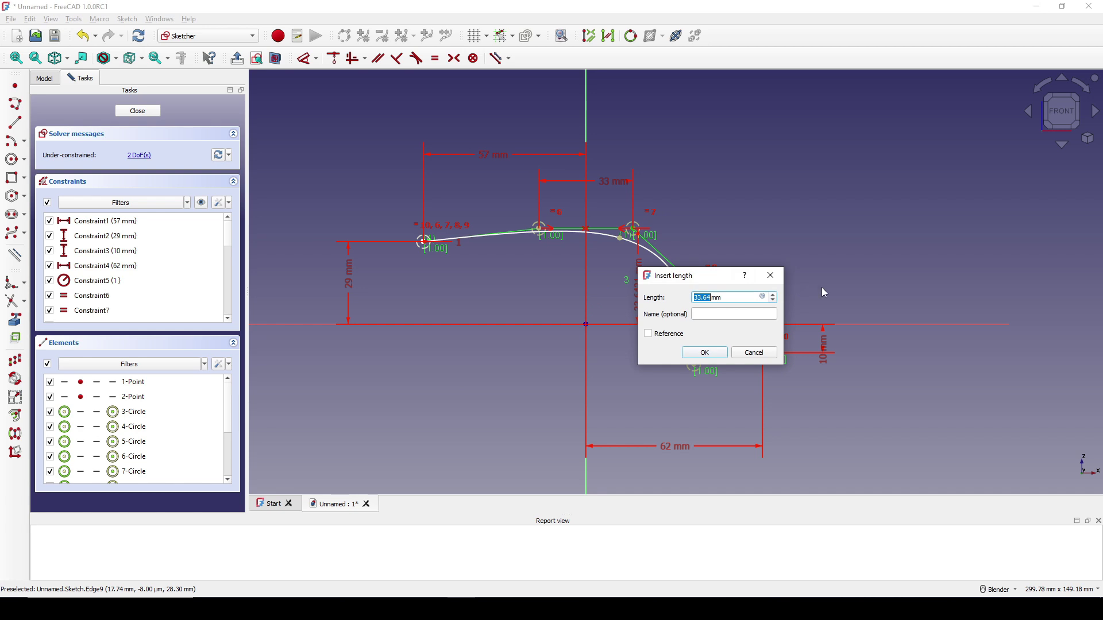
text(3)
click(712, 358)
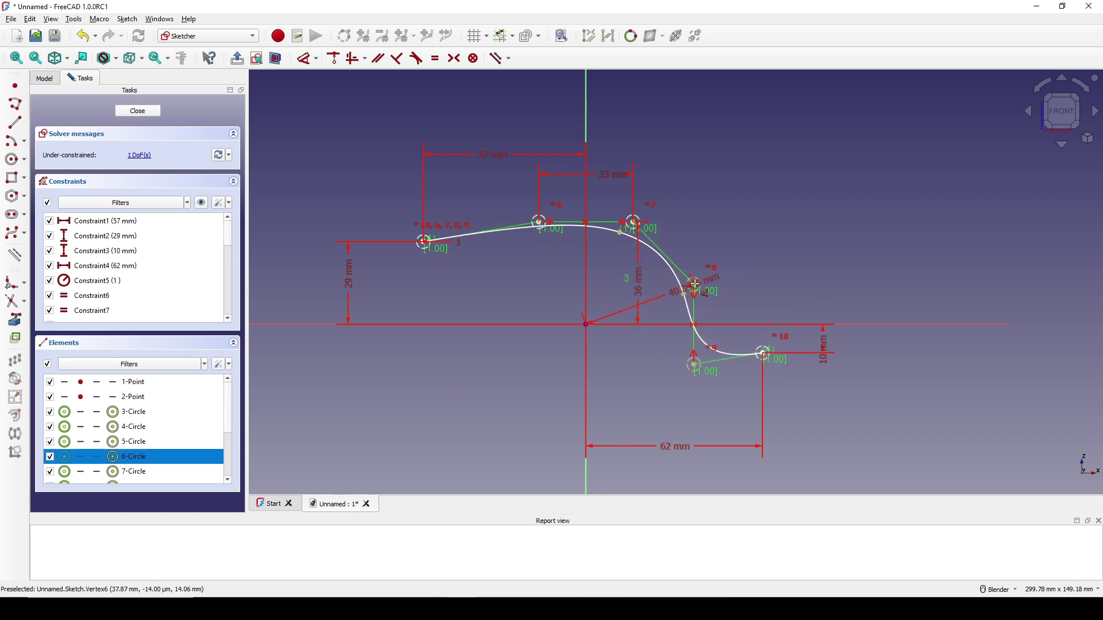
- Give the lowest control point 42 mm vertical and 37 mm horizontal distances, then close the sketch
click(694, 365)
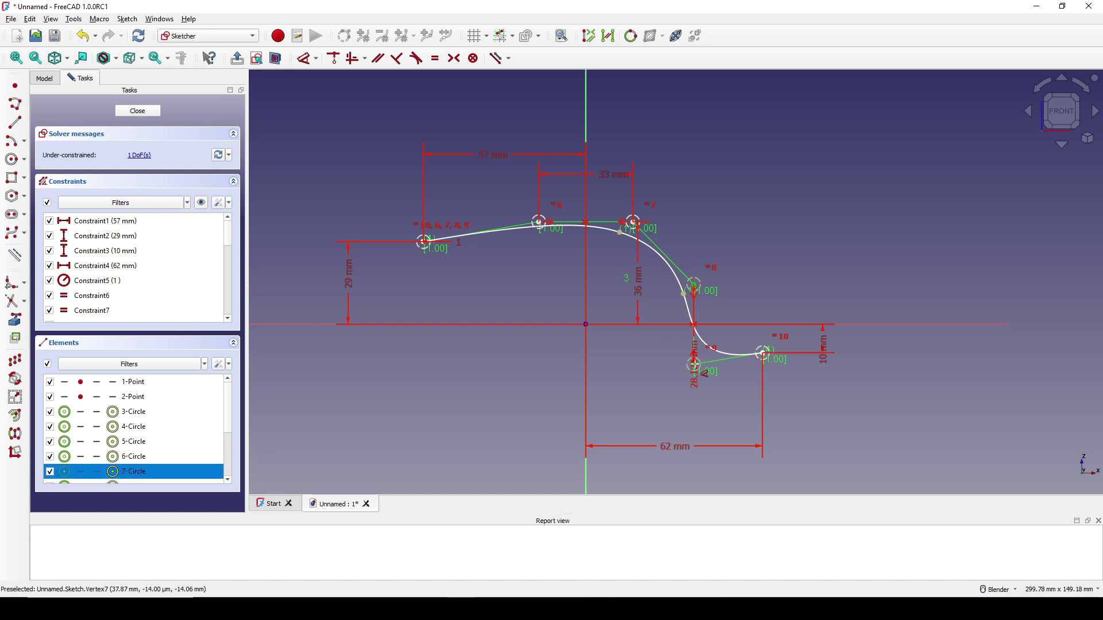
click(667, 347)
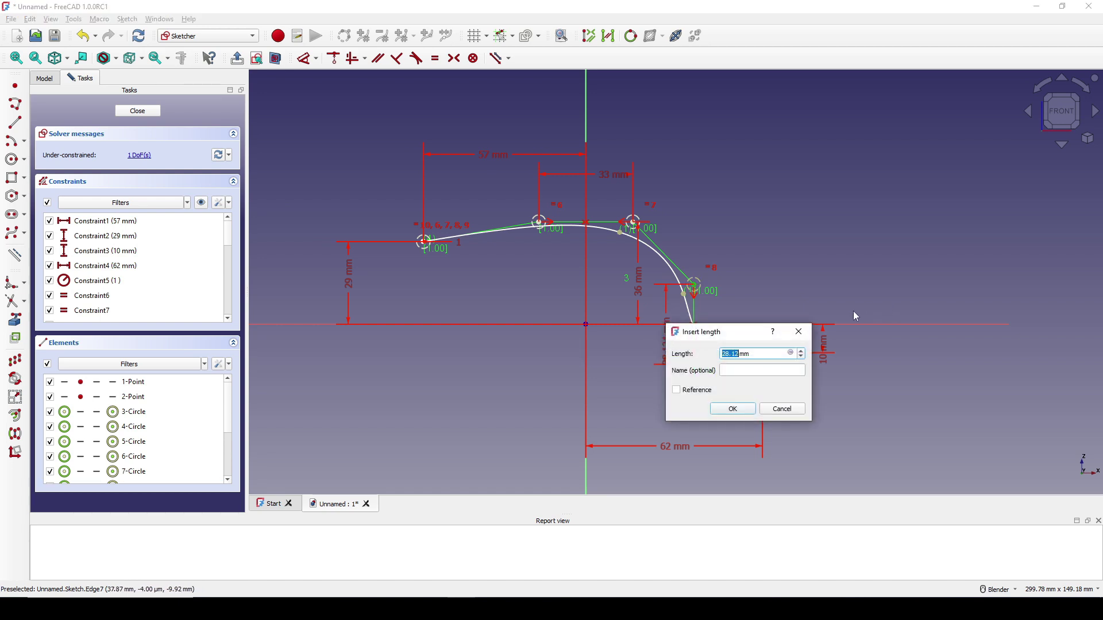
text(4)
click(752, 411)
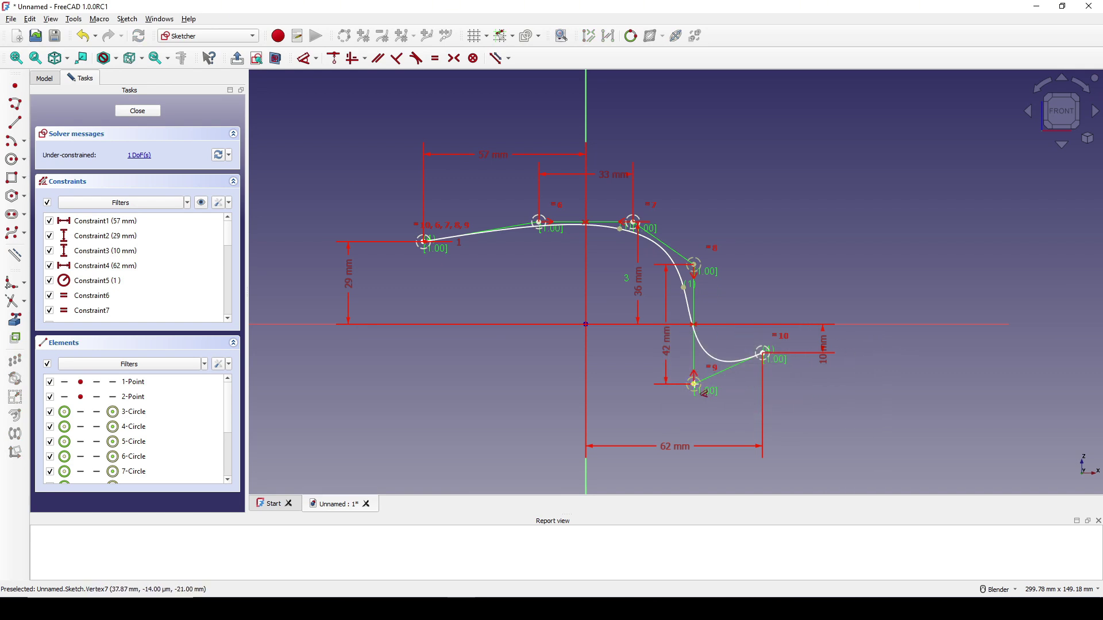
click(694, 384)
click(654, 409)
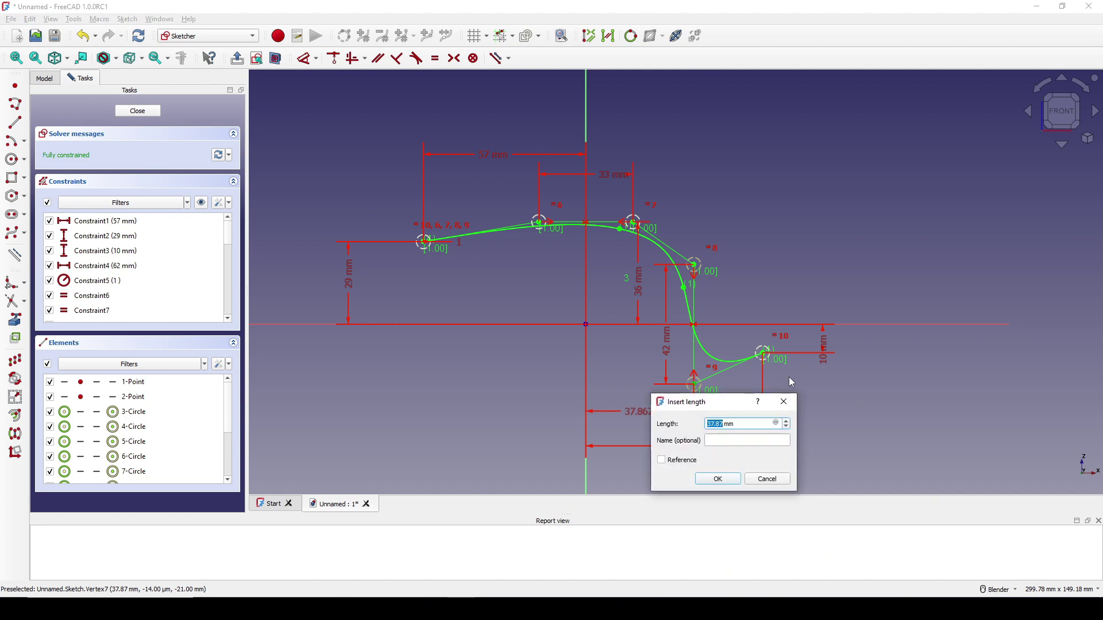
text(37)
key(Return)
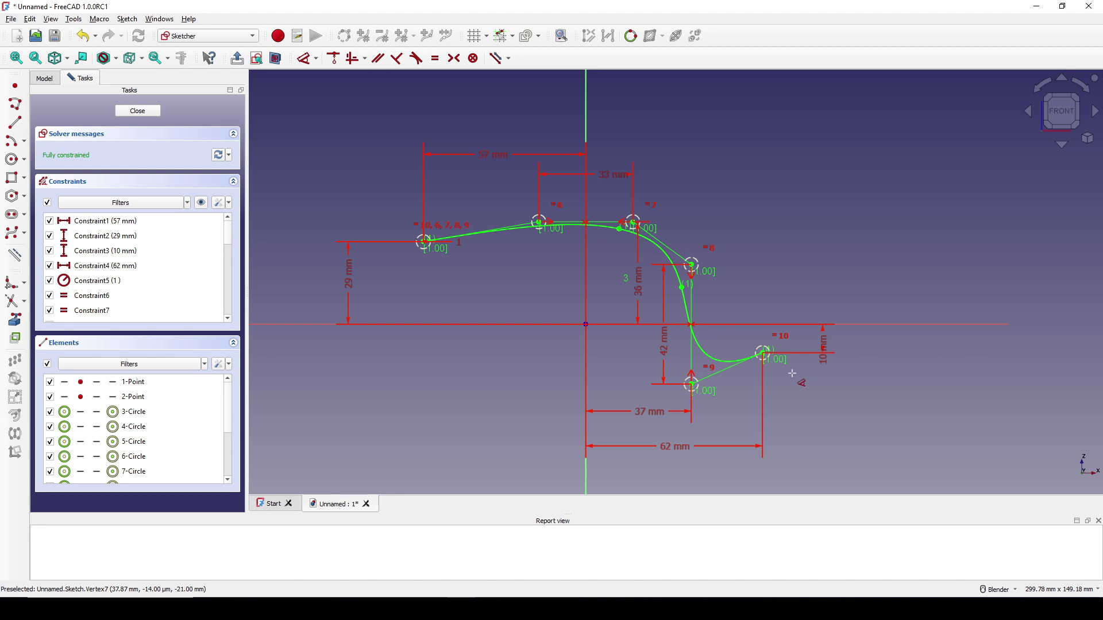
right_drag(765, 319, 761, 314)
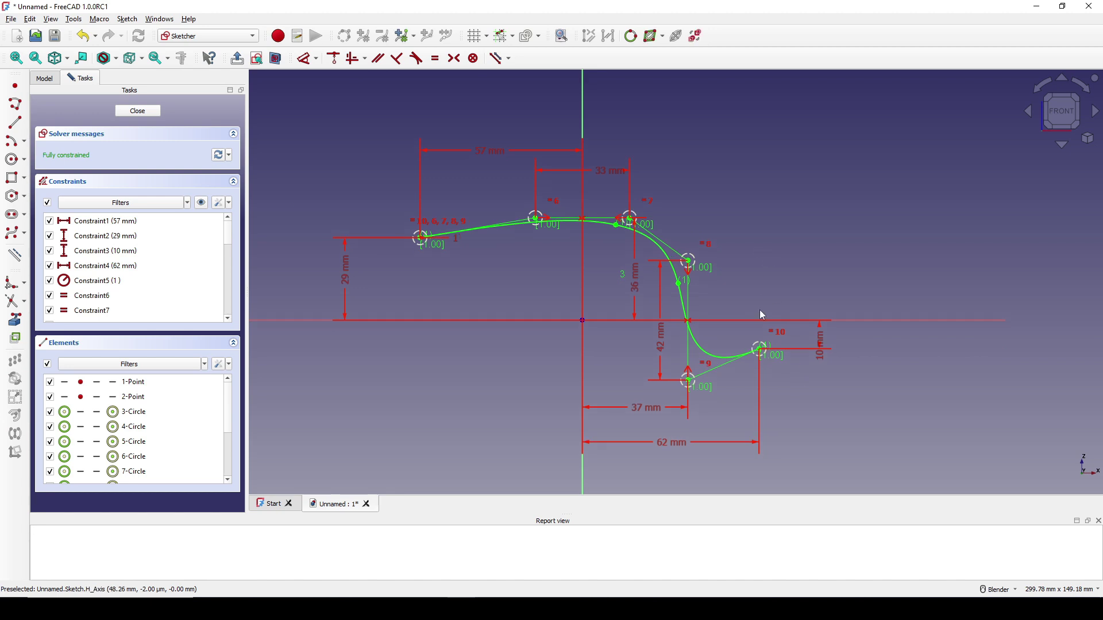
click(151, 113)
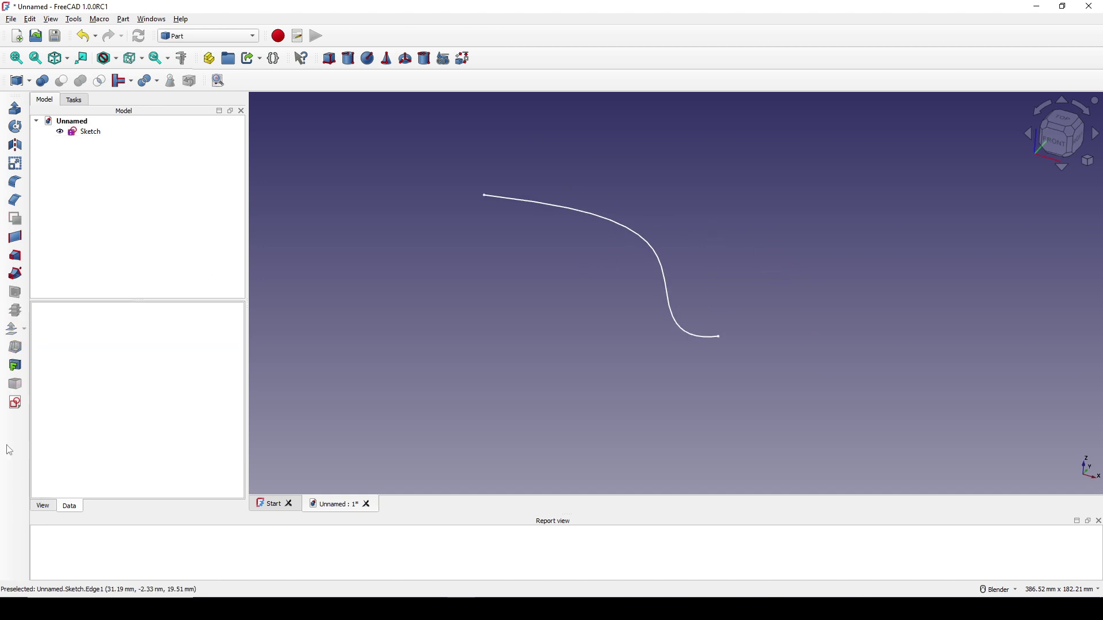
- Create an XY-plane sketch with the first sketch's curve as external geometry
click(14, 406)
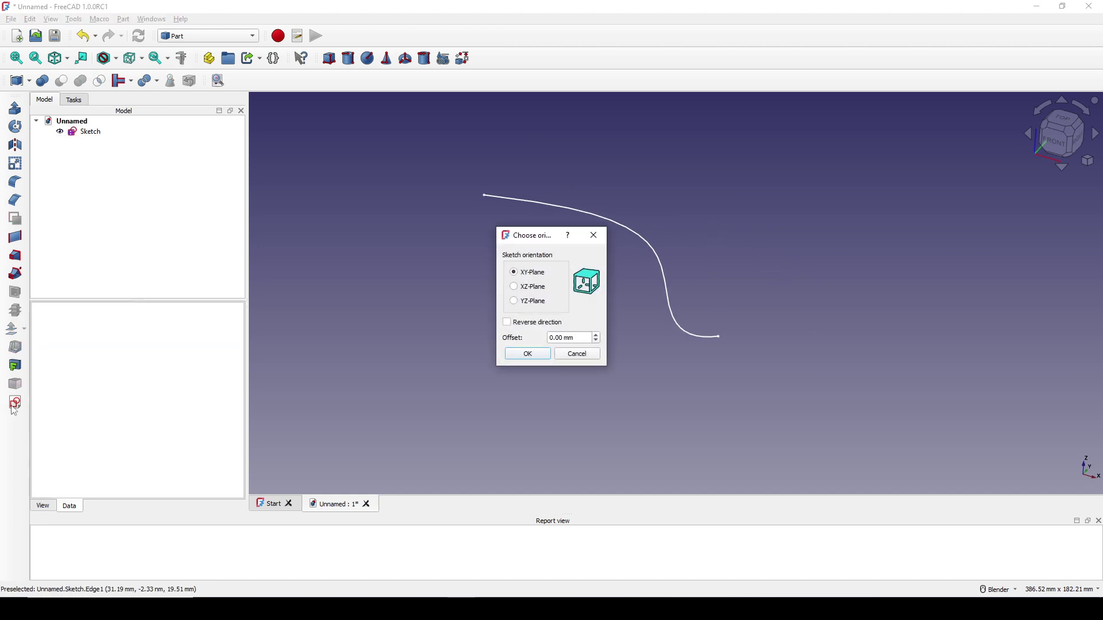
click(537, 356)
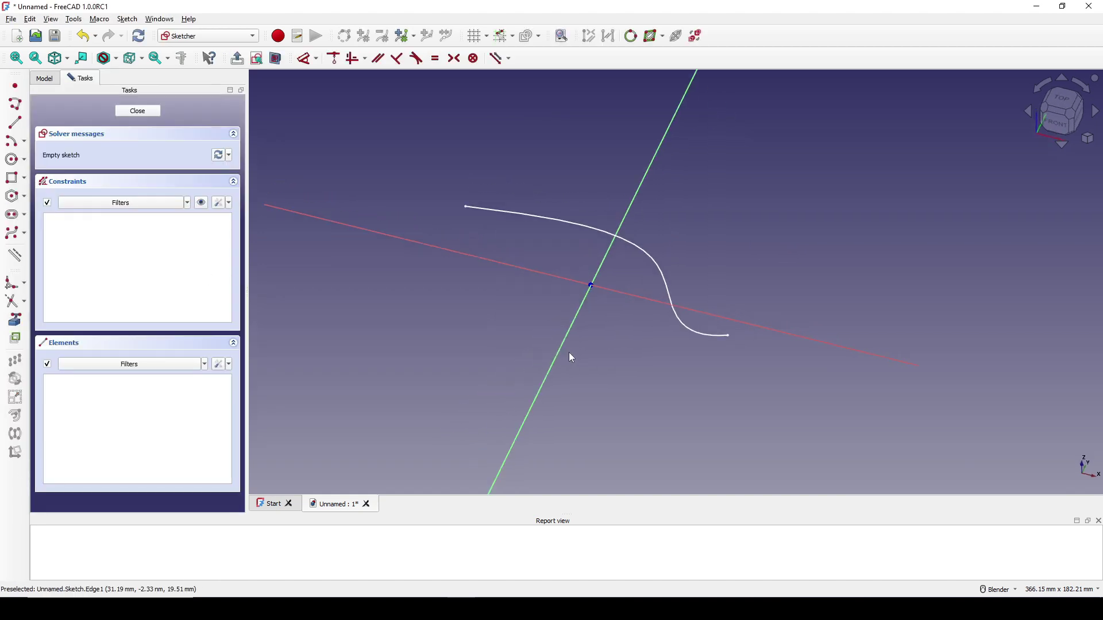
click(22, 326)
click(537, 322)
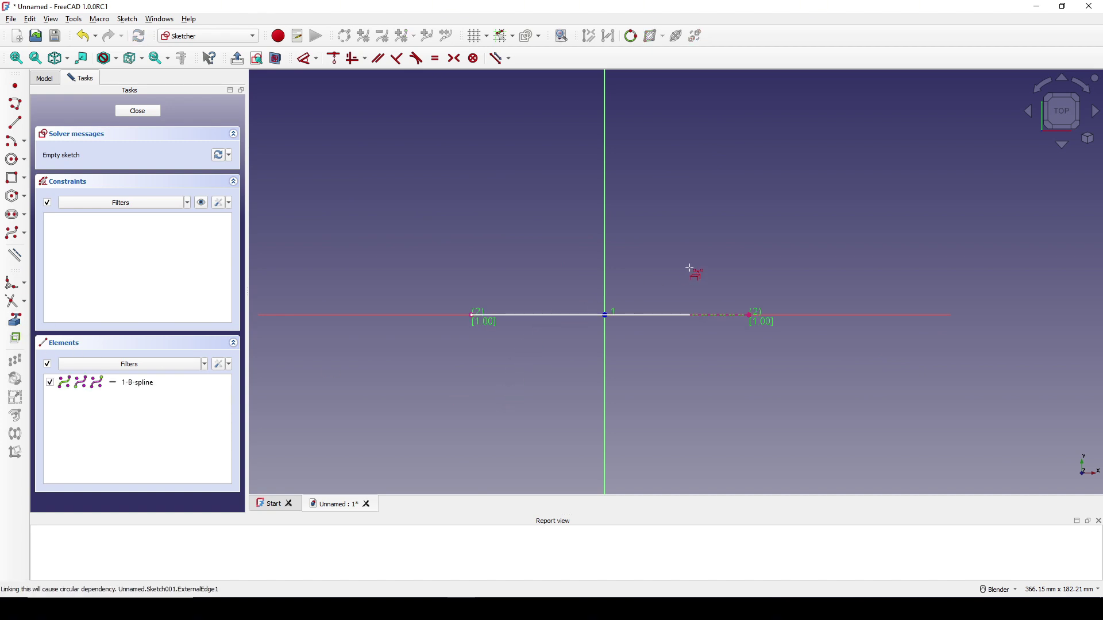
scroll(695, 281, up, 2)
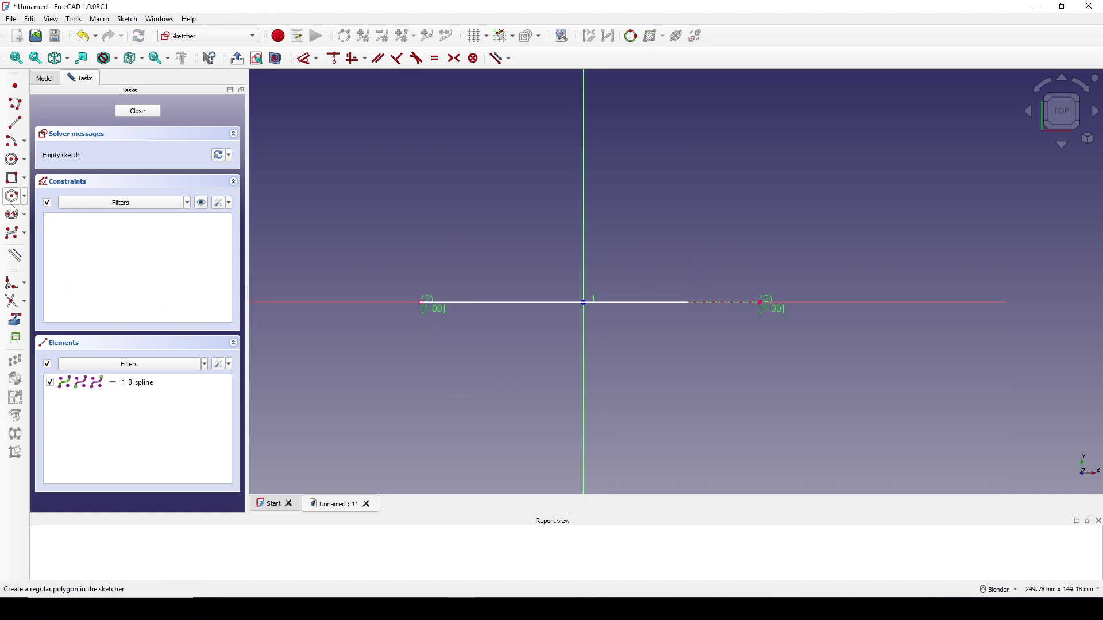
- Draw a six-point U-shaped B-spline from the curve's left end to its right end
click(13, 237)
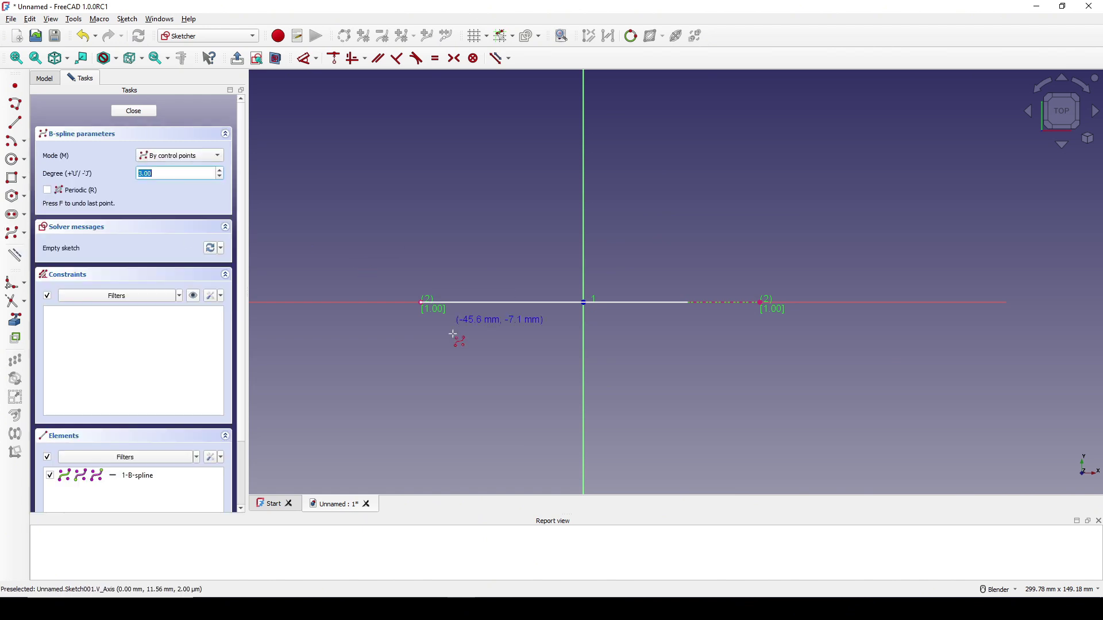
click(420, 302)
click(426, 365)
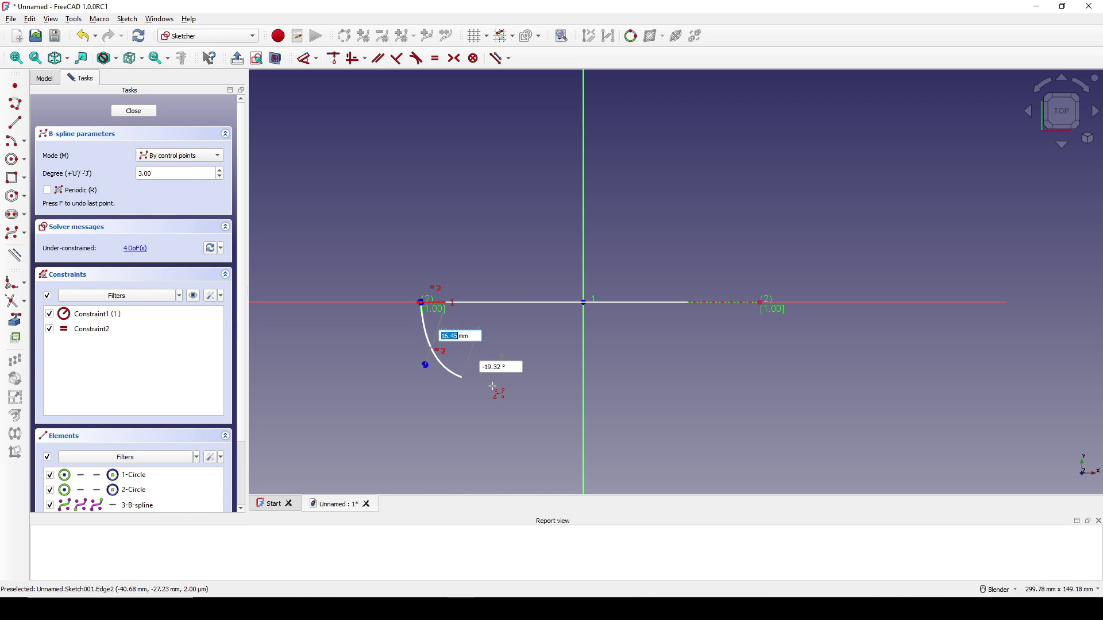
click(534, 391)
click(660, 390)
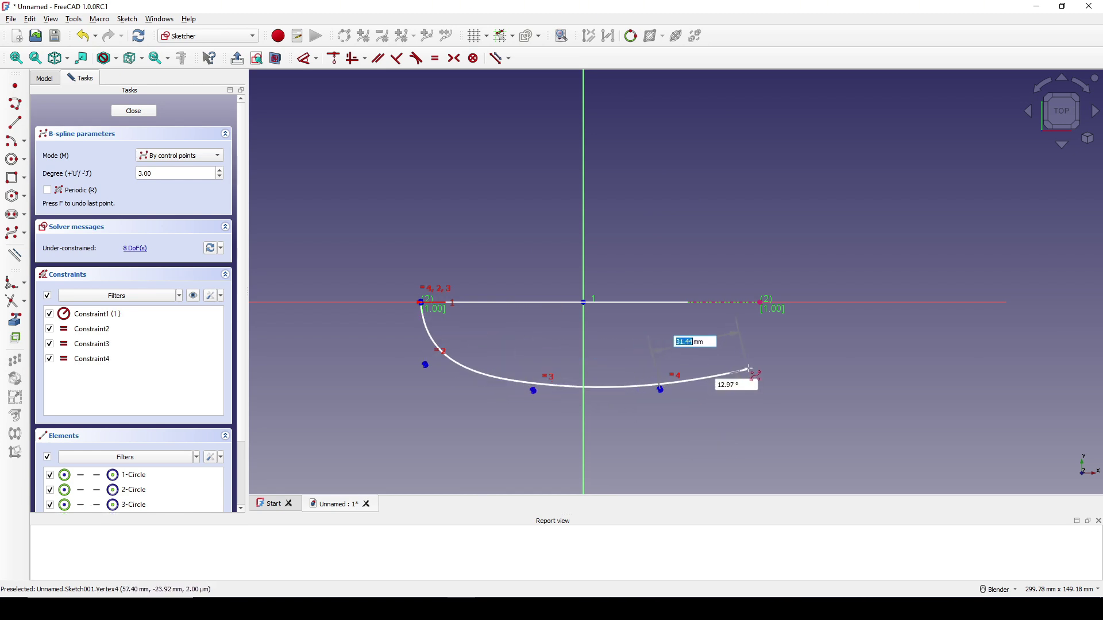
click(760, 354)
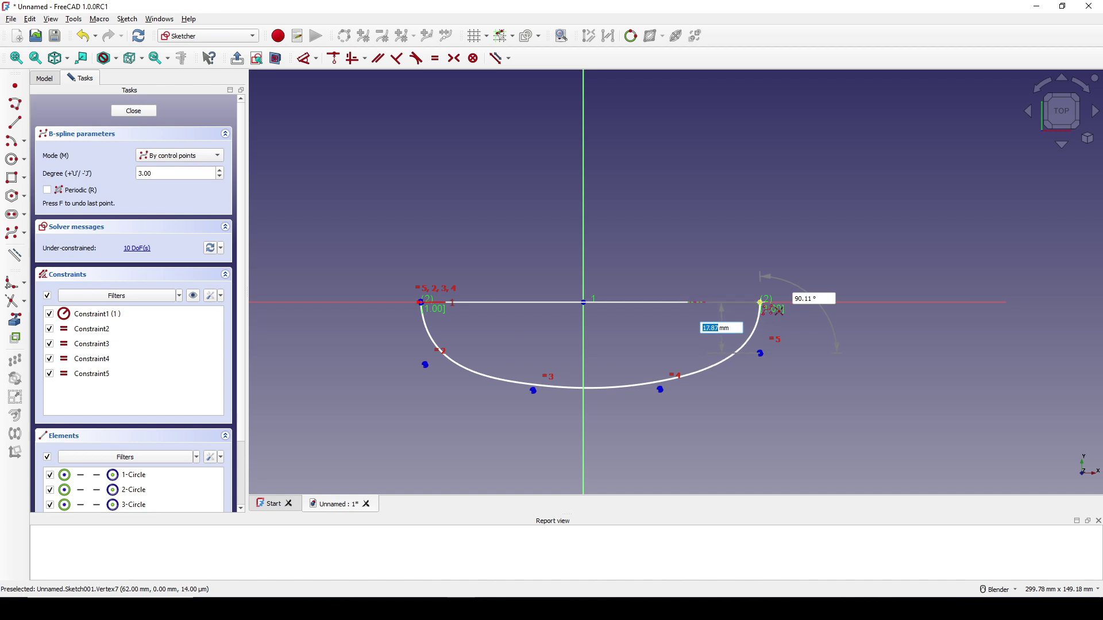
click(761, 302)
right_click(702, 208)
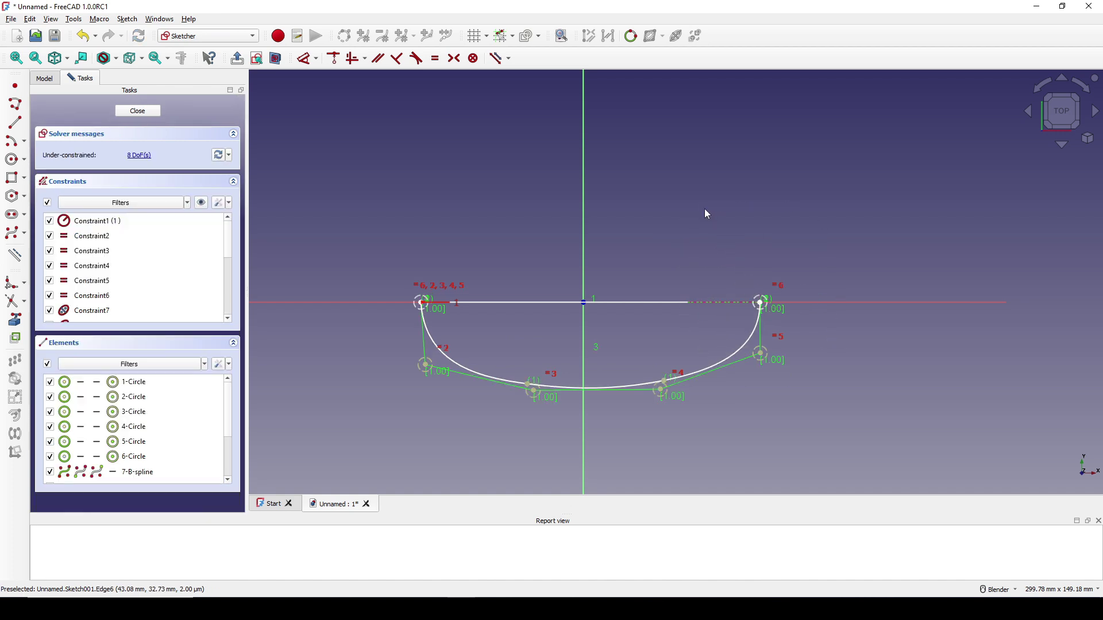
- Make the spline's end segments vertical and its two bottom control points symmetric
scroll(595, 322, up, 1)
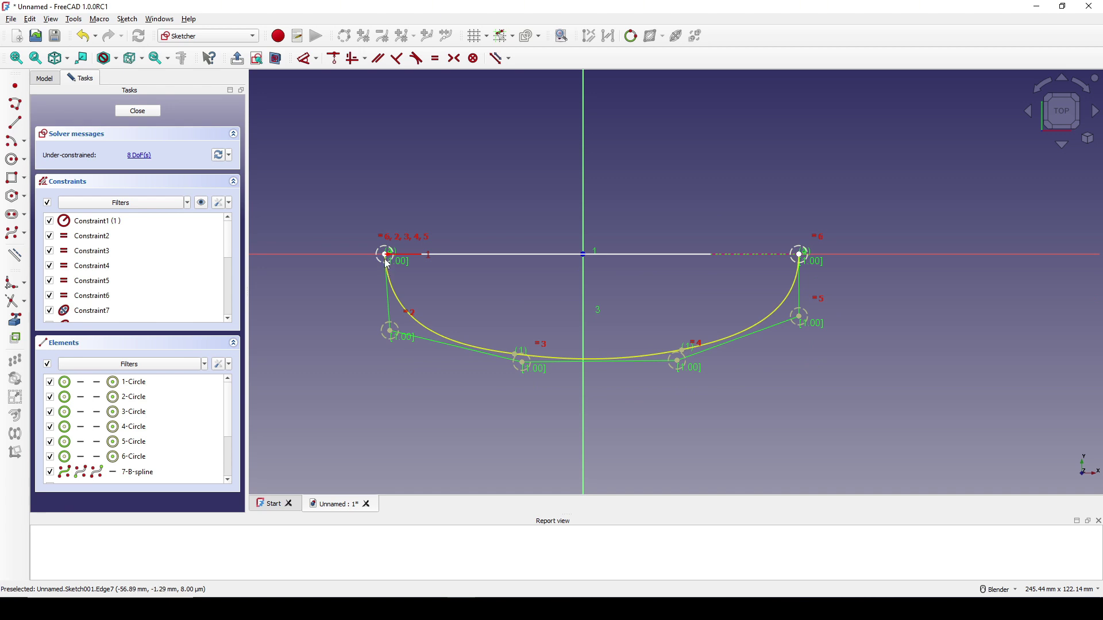
click(385, 259)
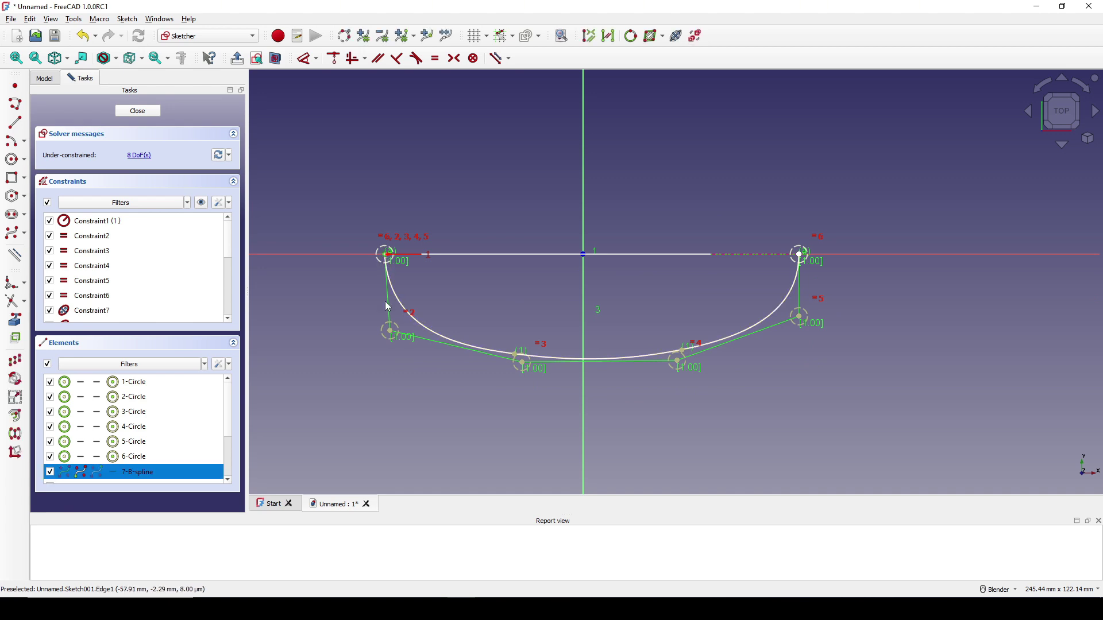
click(391, 337)
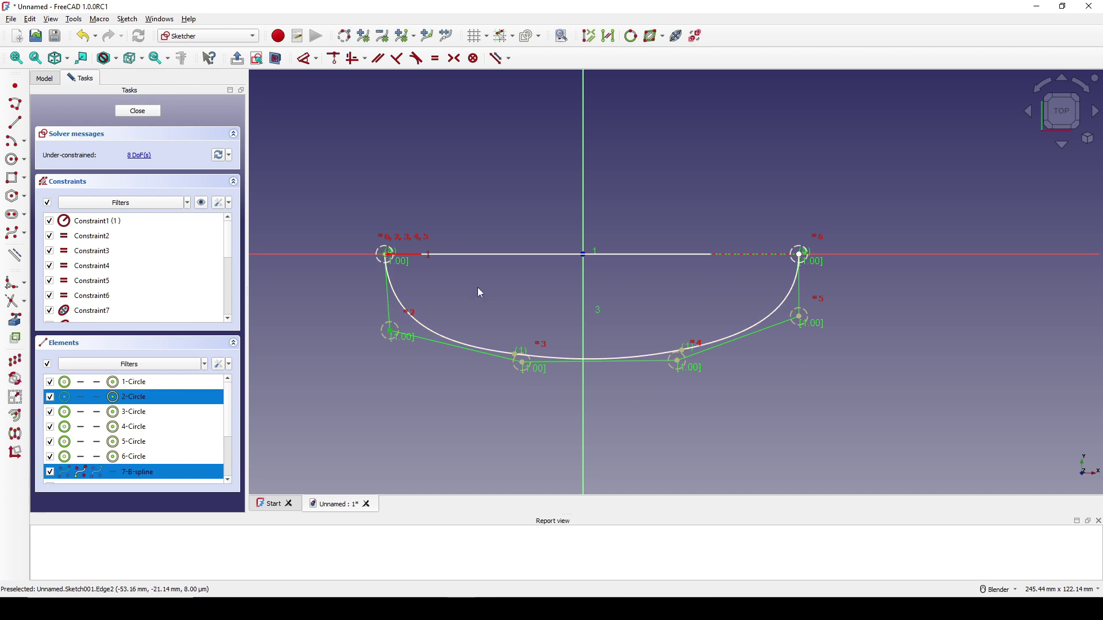
key(v)
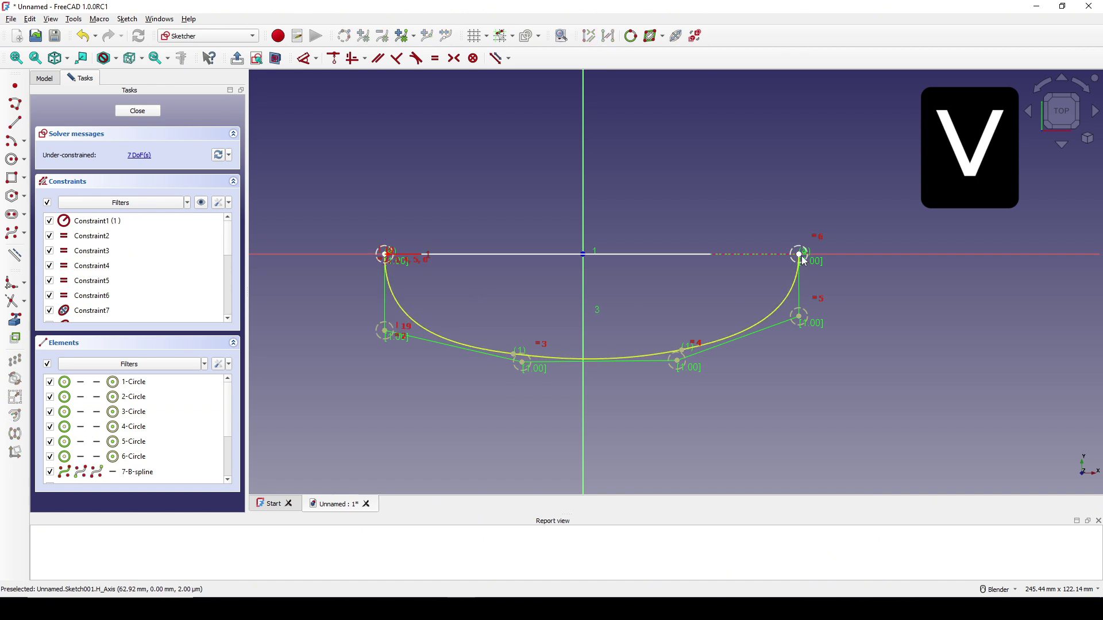
click(801, 254)
click(799, 316)
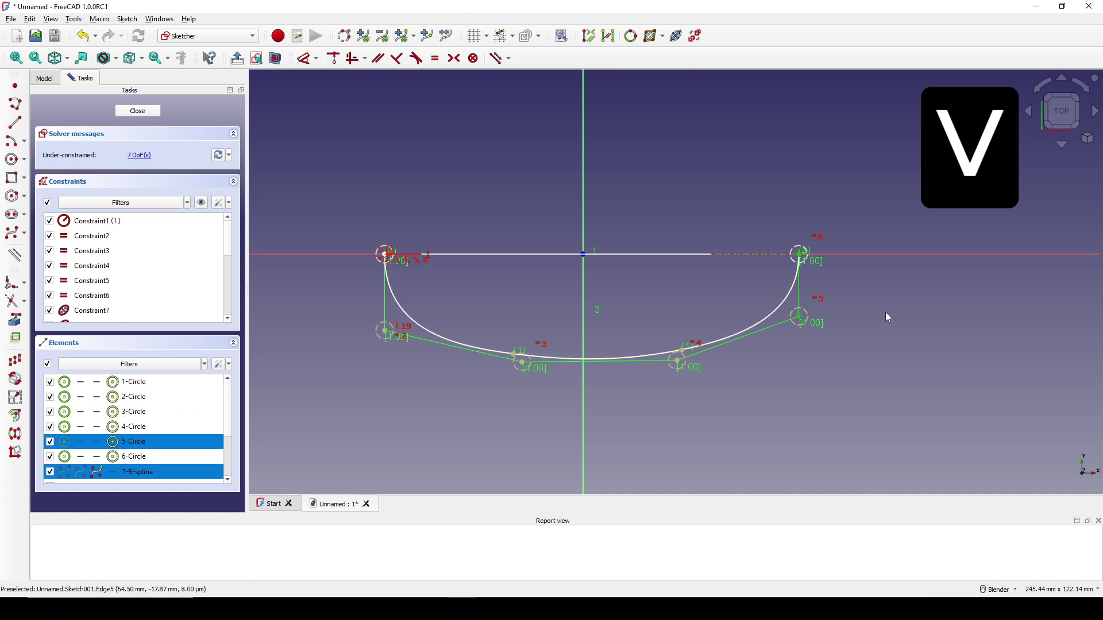
click(522, 361)
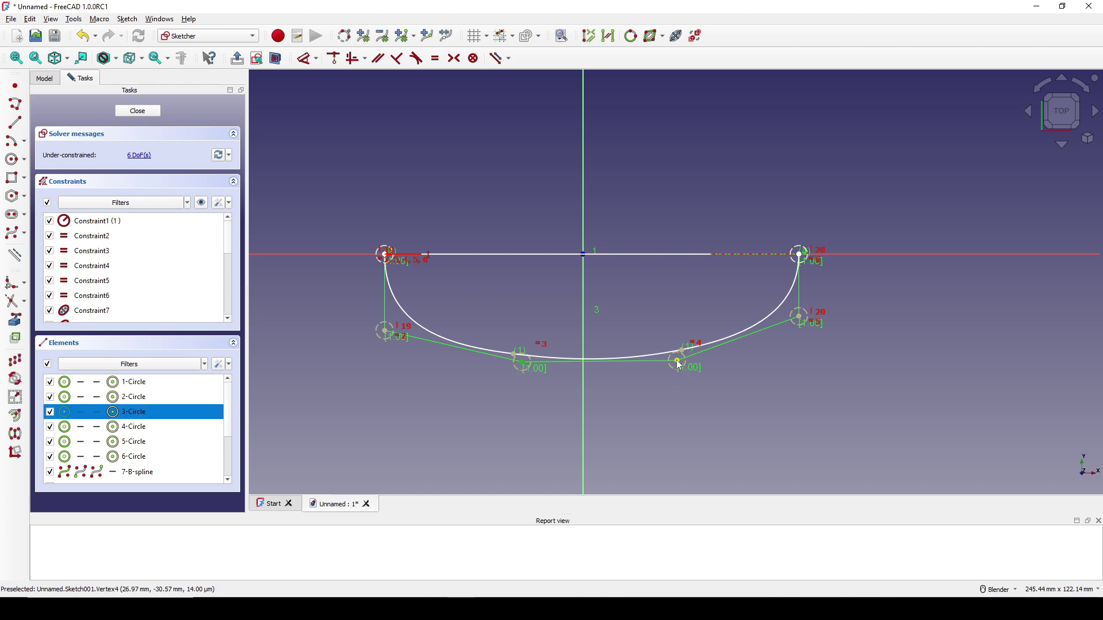
click(679, 361)
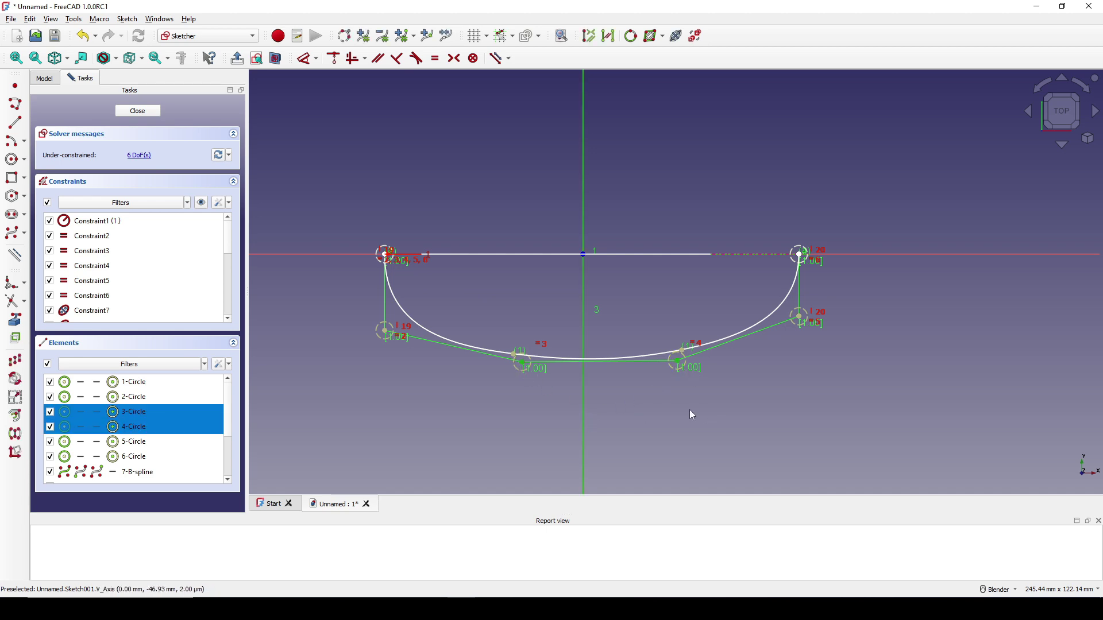
key(s)
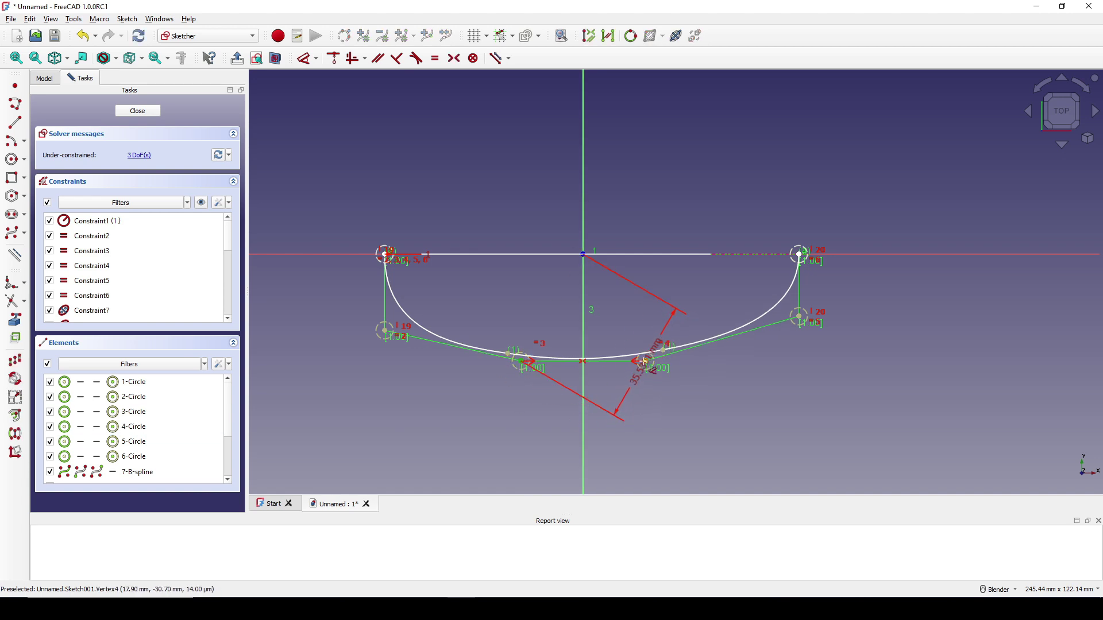
- Add a 57 mm horizontal distance and an 18 mm vertical distance to the spline
click(592, 417)
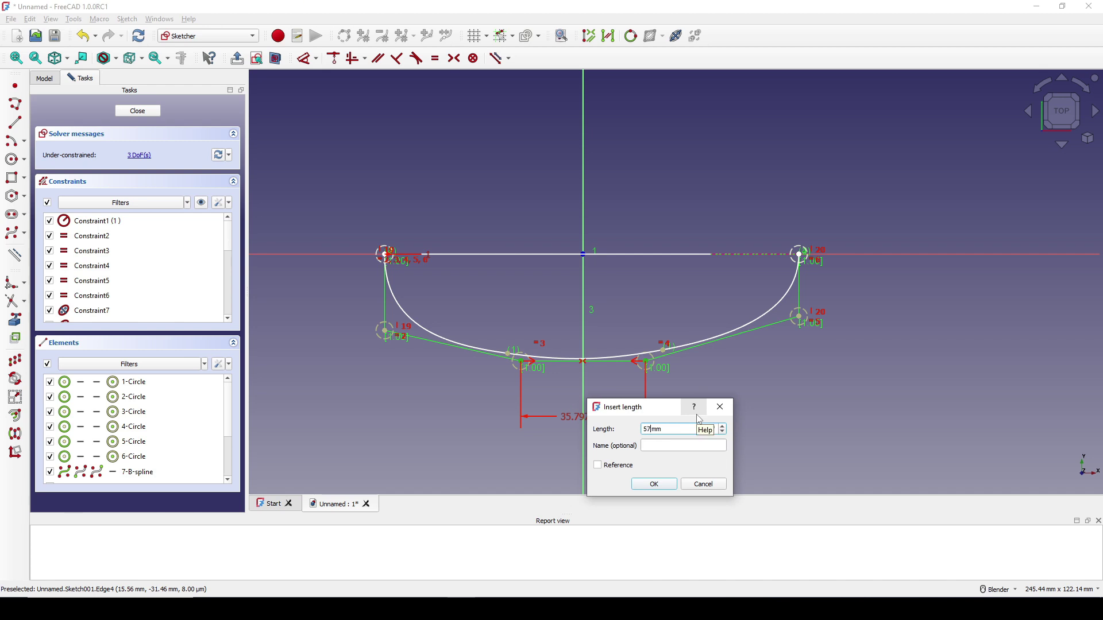
text(57)
key(Return)
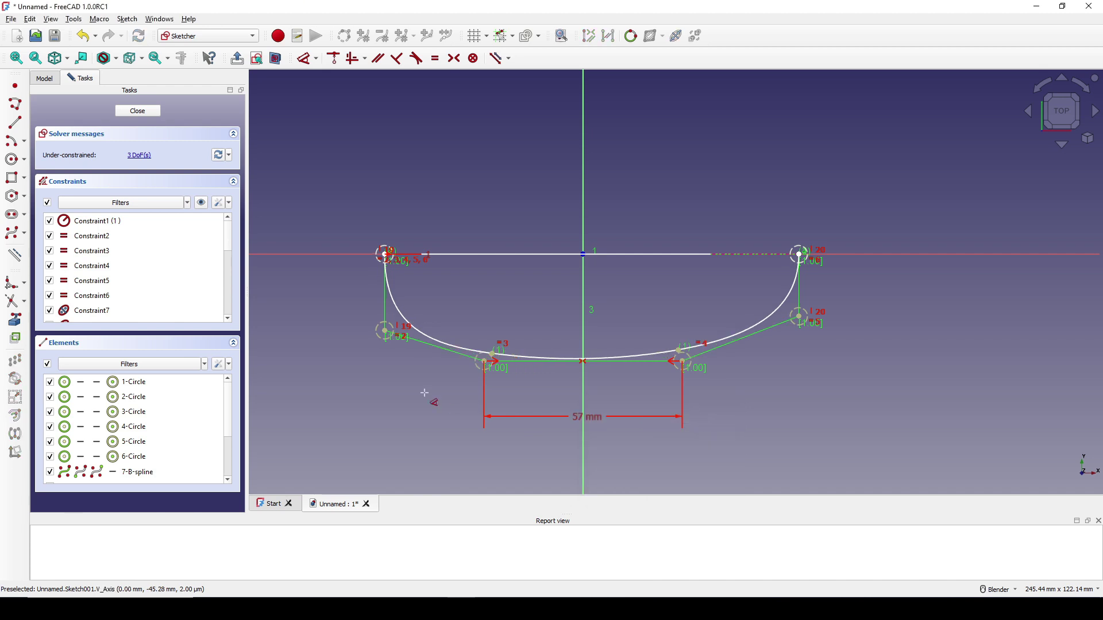
click(386, 333)
click(336, 291)
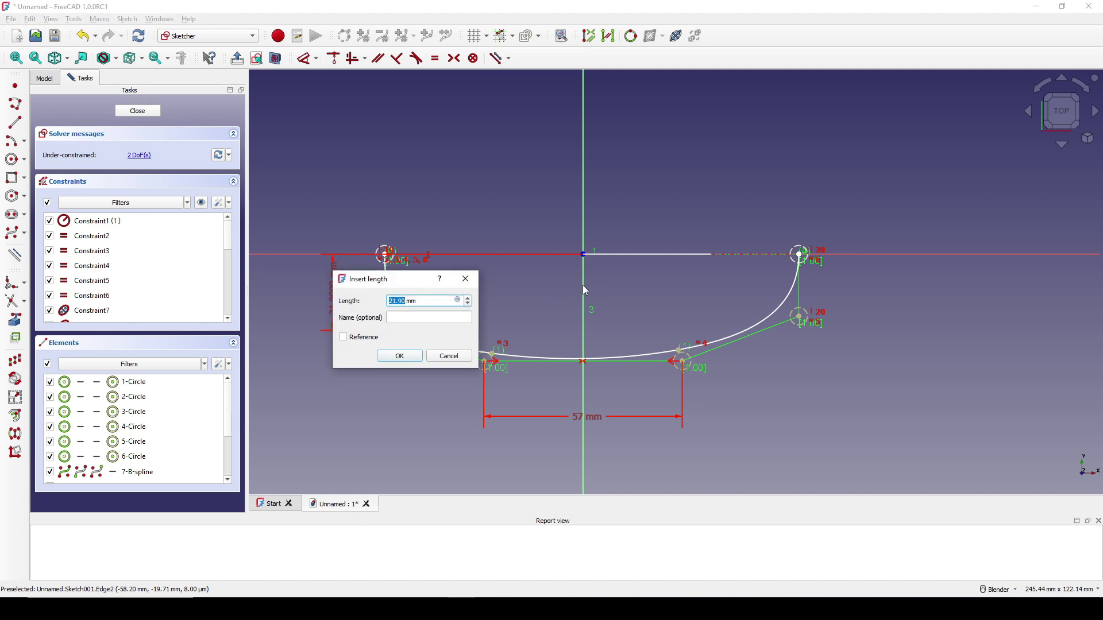
text(18)
key(Return)
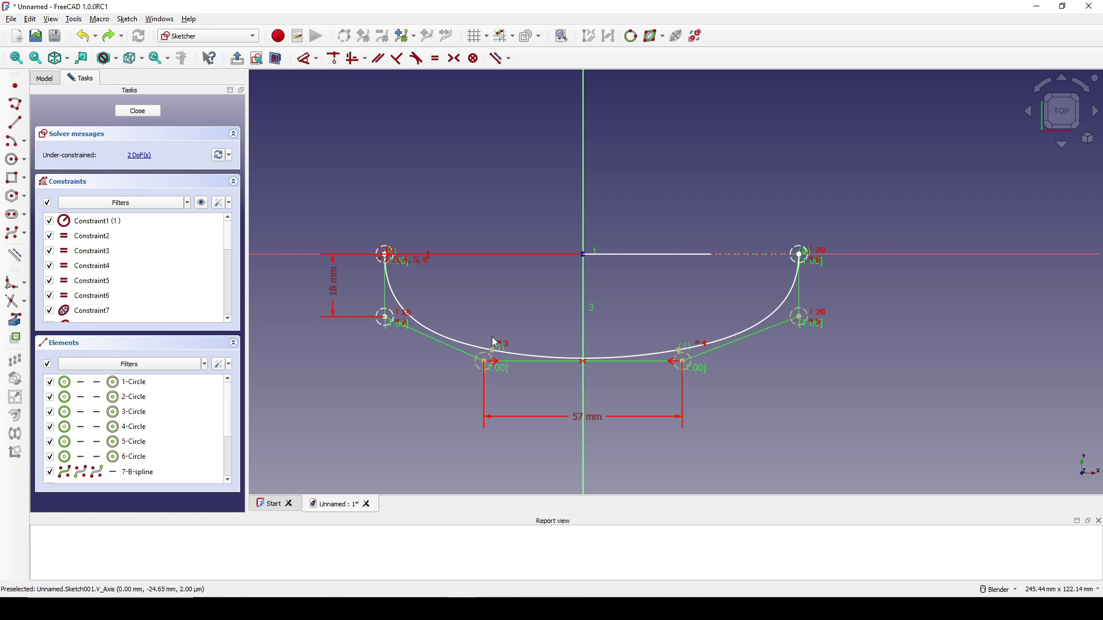
- Level the side control points horizontally, add a 36 mm vertical distance, and close the sketch
click(387, 320)
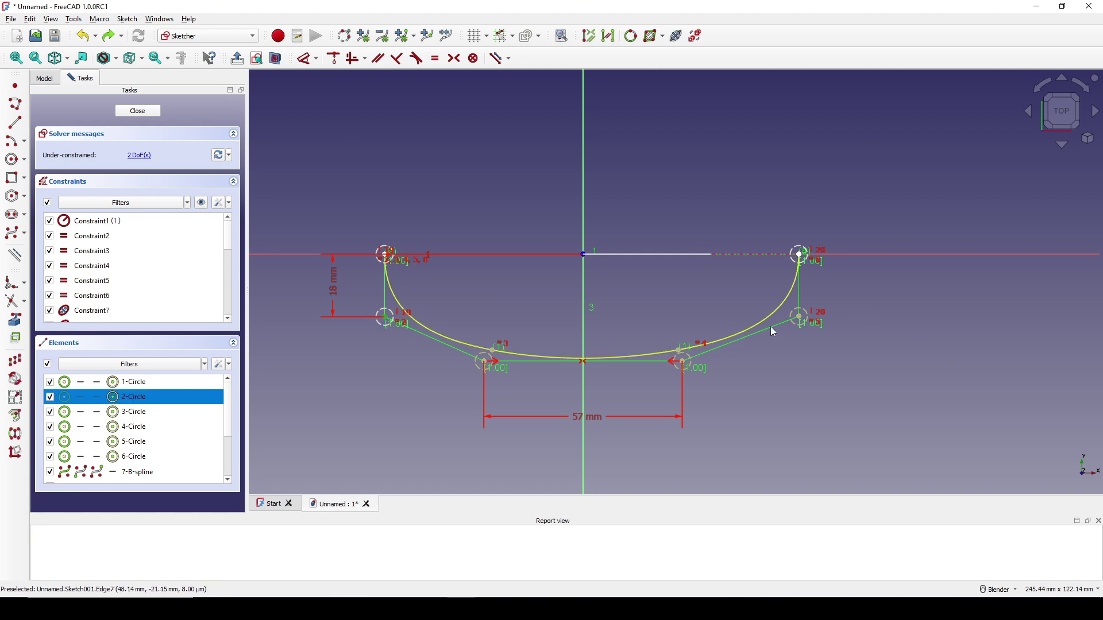
click(800, 317)
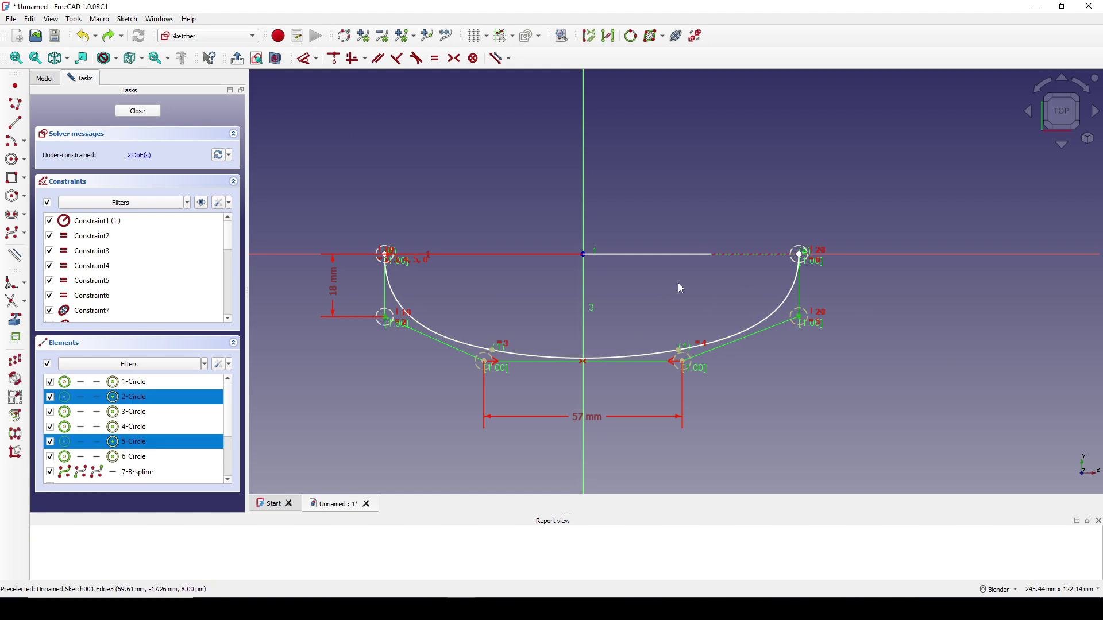
key(h)
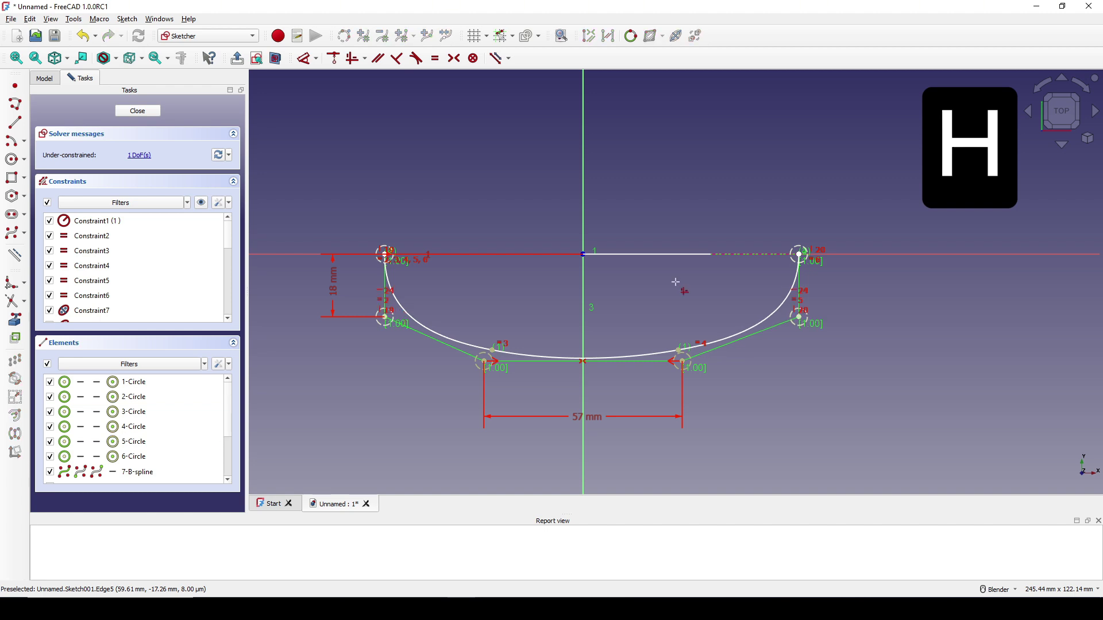
click(682, 361)
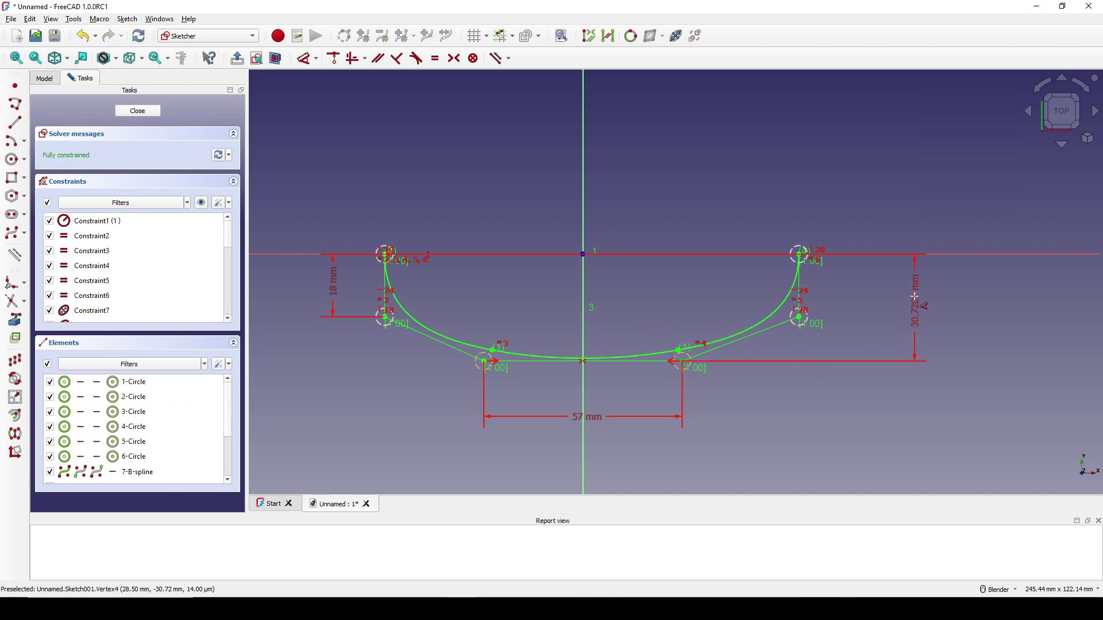
click(915, 298)
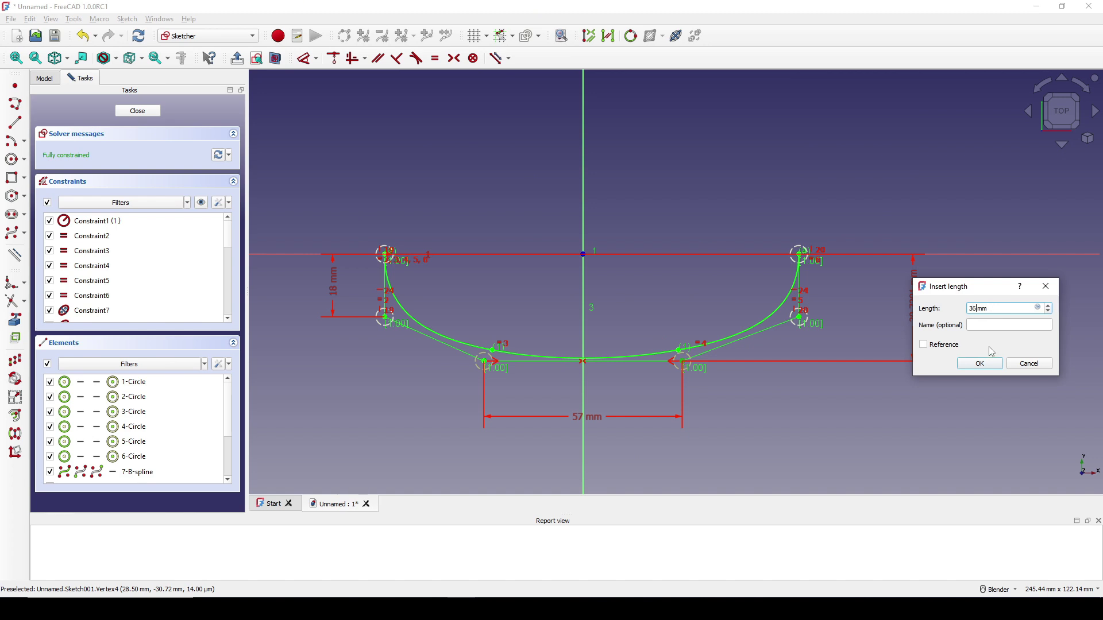
click(981, 366)
scroll(854, 354, down, 2)
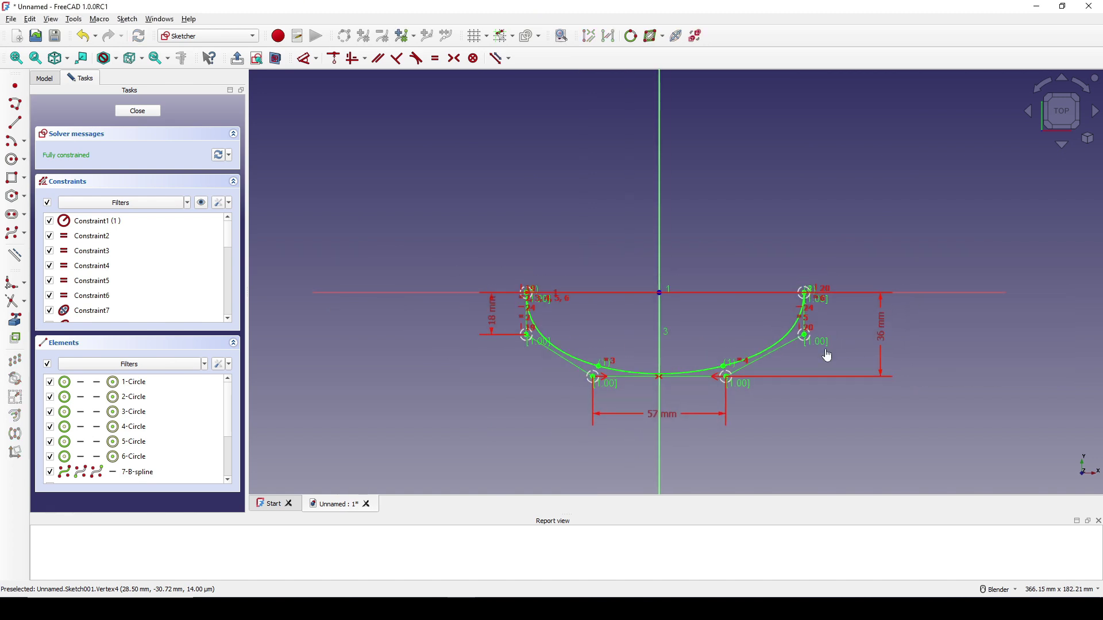
click(137, 111)
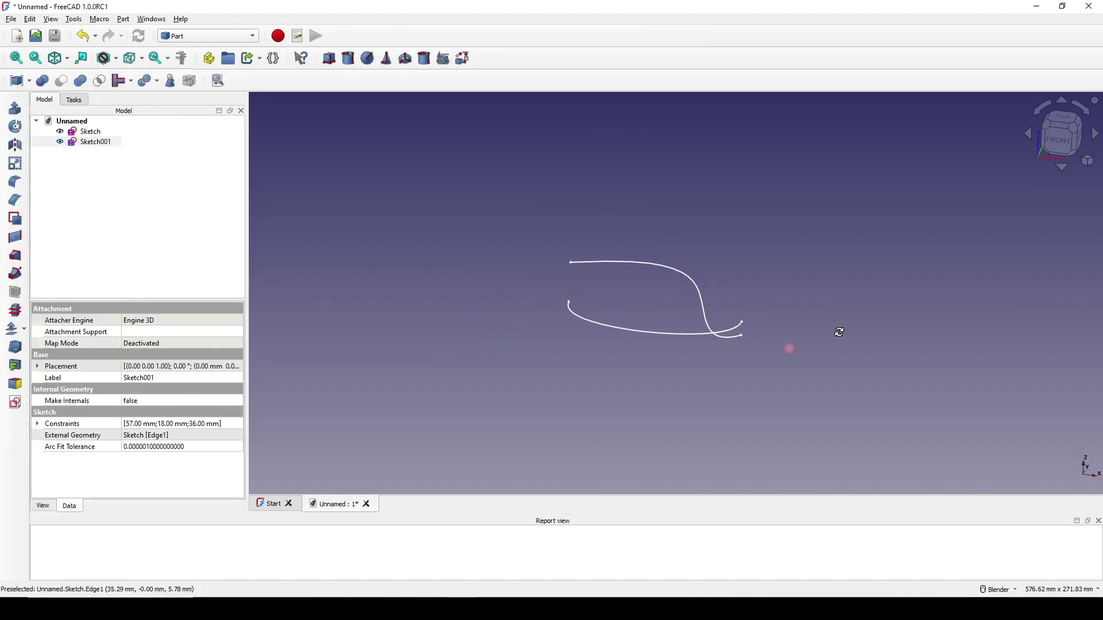
- In the Curves workbench, combine Sketch and Sketch001 into a Mixed_curve
scroll(792, 261, up, 1)
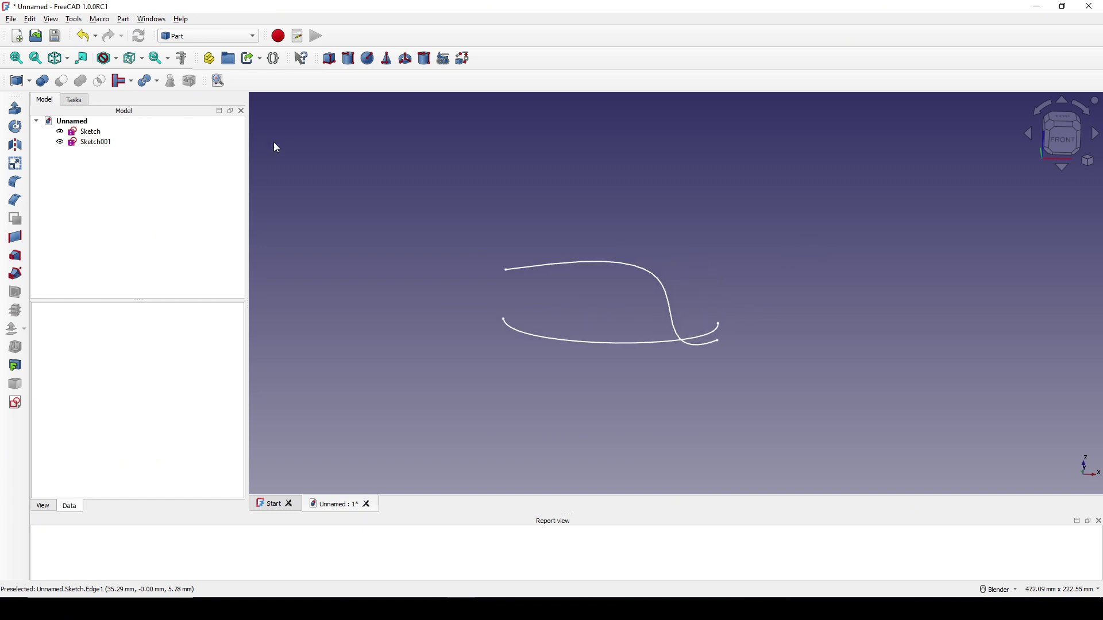
click(221, 37)
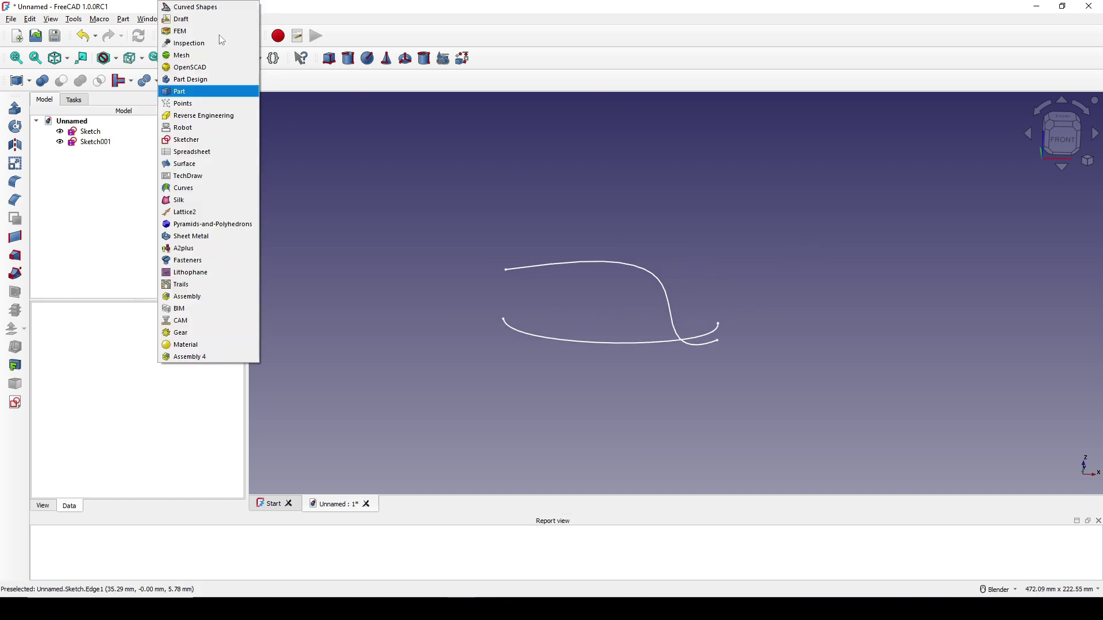
click(178, 189)
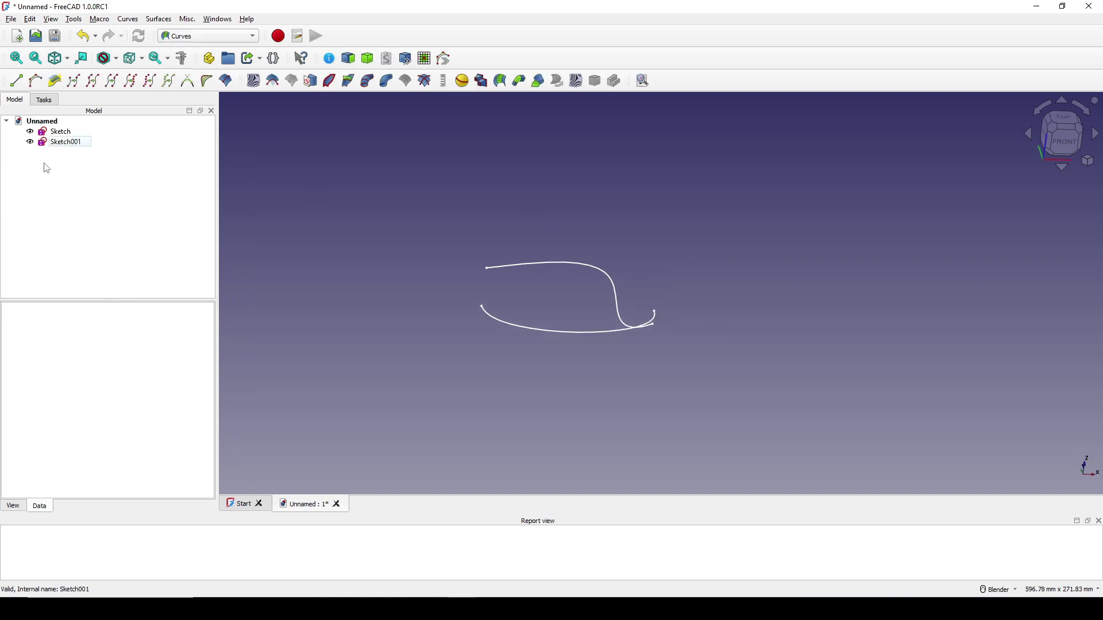
shift+click(59, 137)
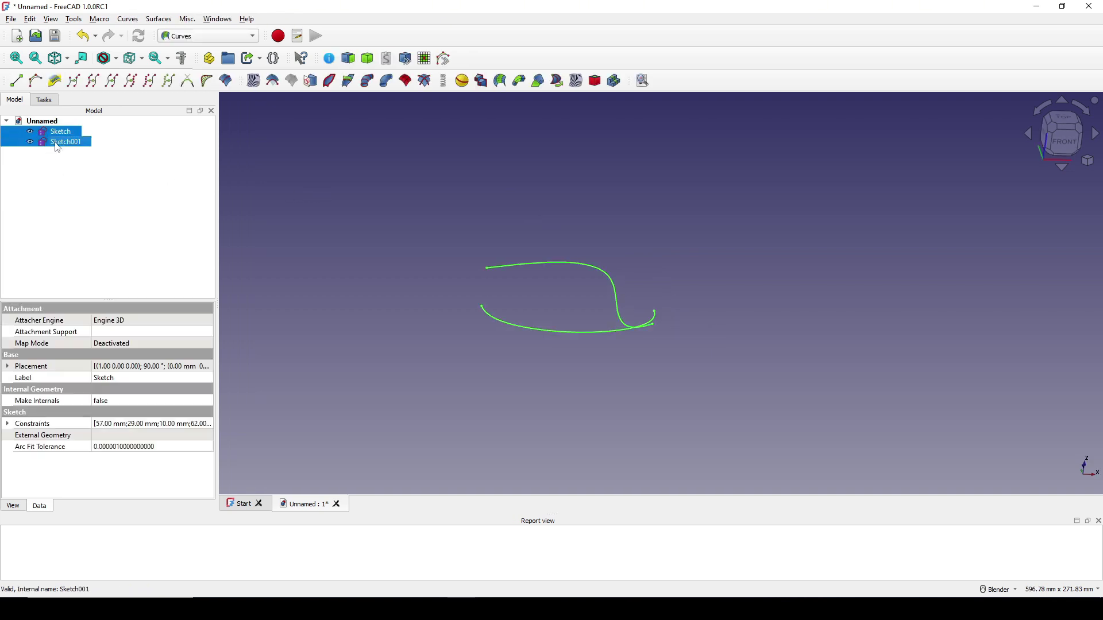
click(60, 86)
mouse_move(529, 284)
middle_down()
mouse_move(686, 282)
mouse_move(699, 359)
mouse_move(536, 364)
mouse_move(556, 364)
middle_up()
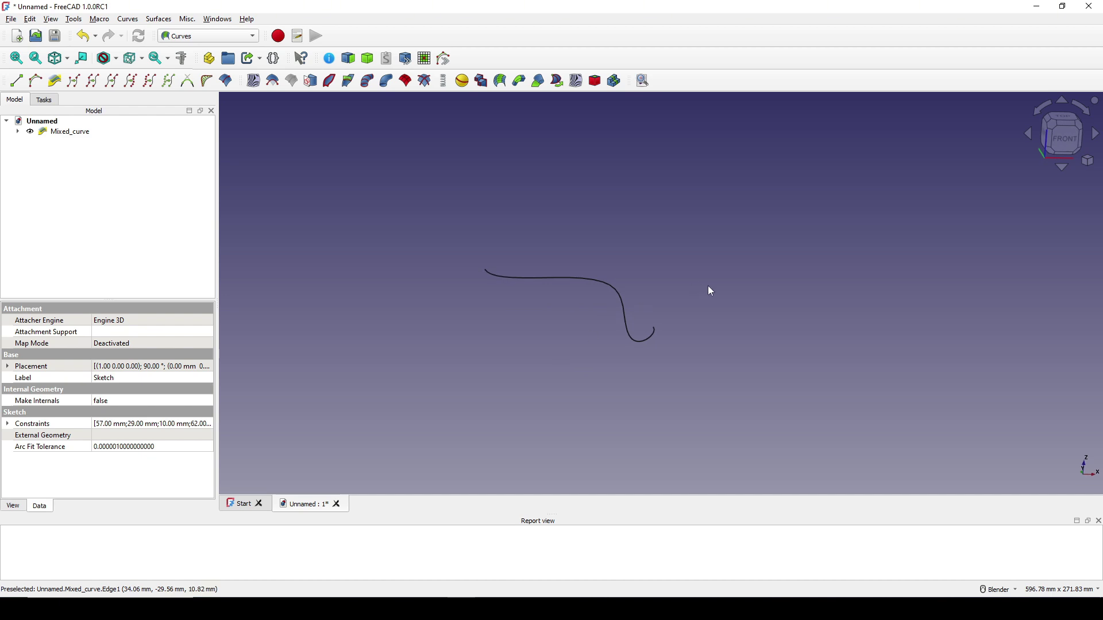
middle_drag(711, 291, 674, 271)
- Switch back to the Part workbench
click(214, 38)
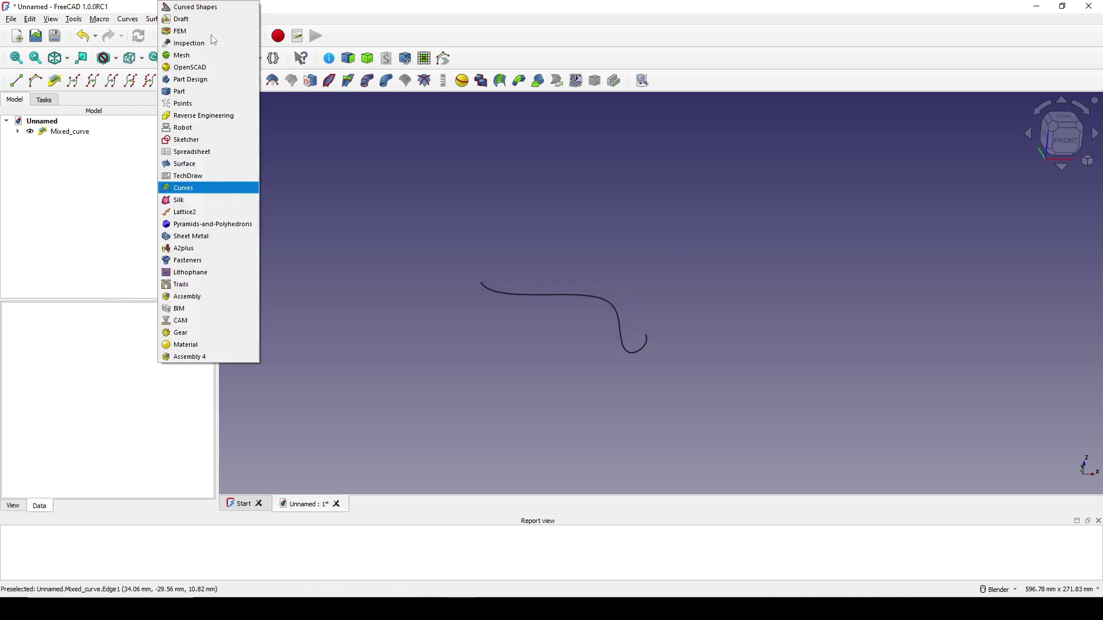
click(190, 92)
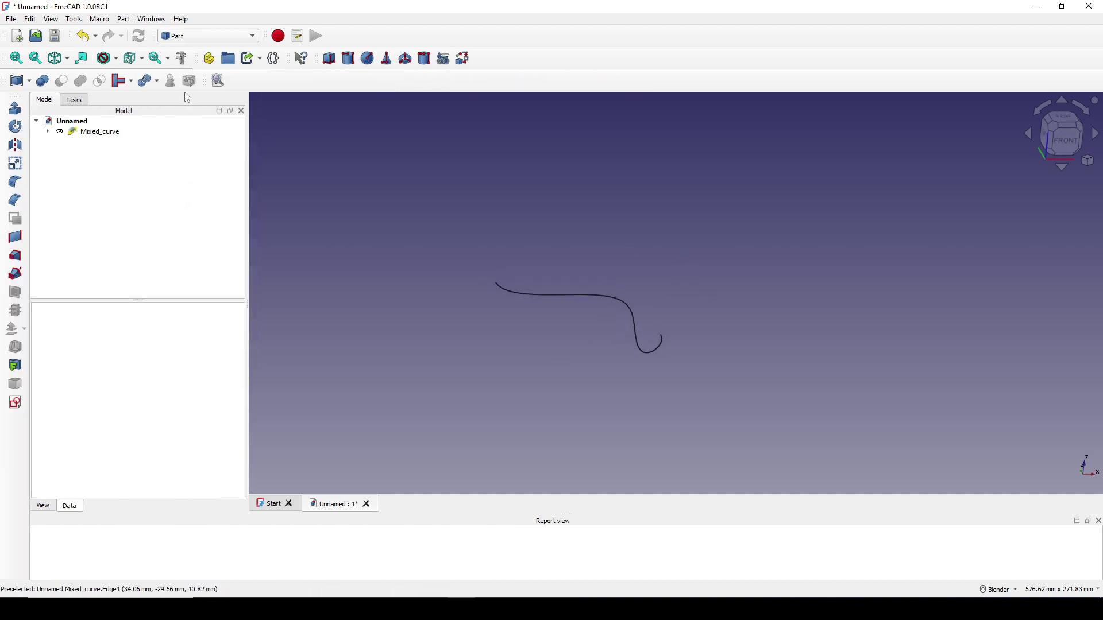
middle_drag(775, 291, 800, 279)
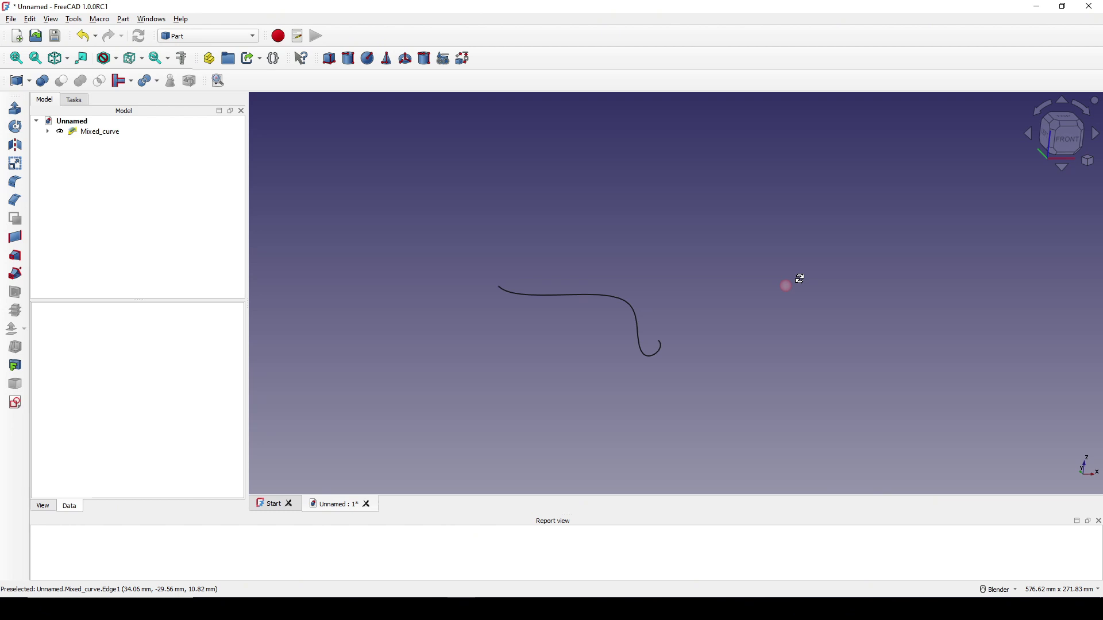
- Mirror Mixed_curve across the XZ plane to close the outline
click(96, 132)
click(126, 20)
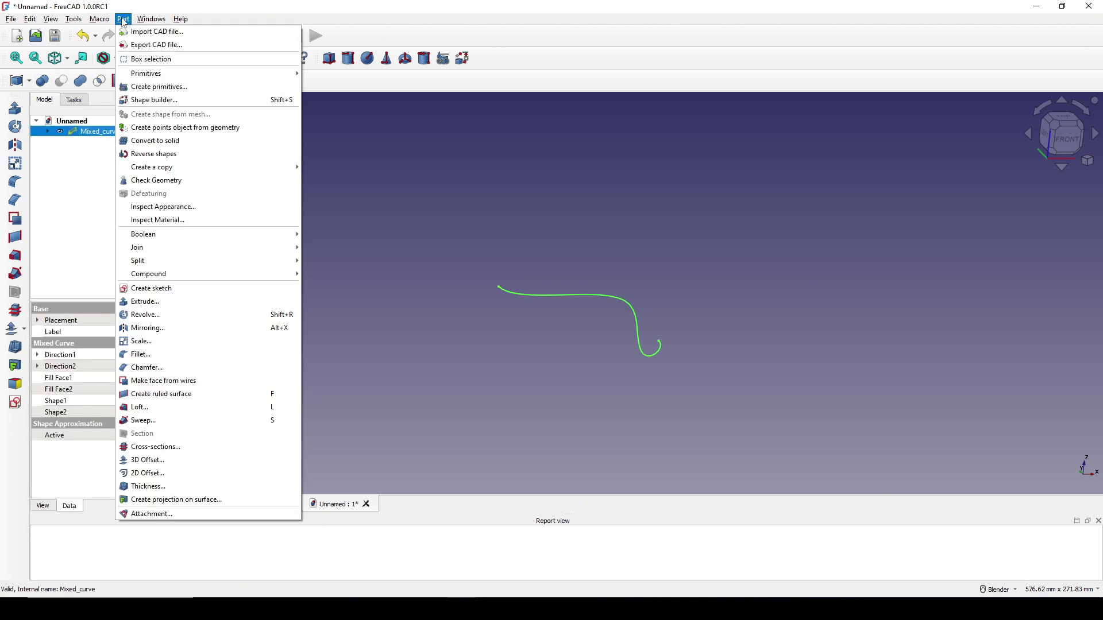
click(184, 331)
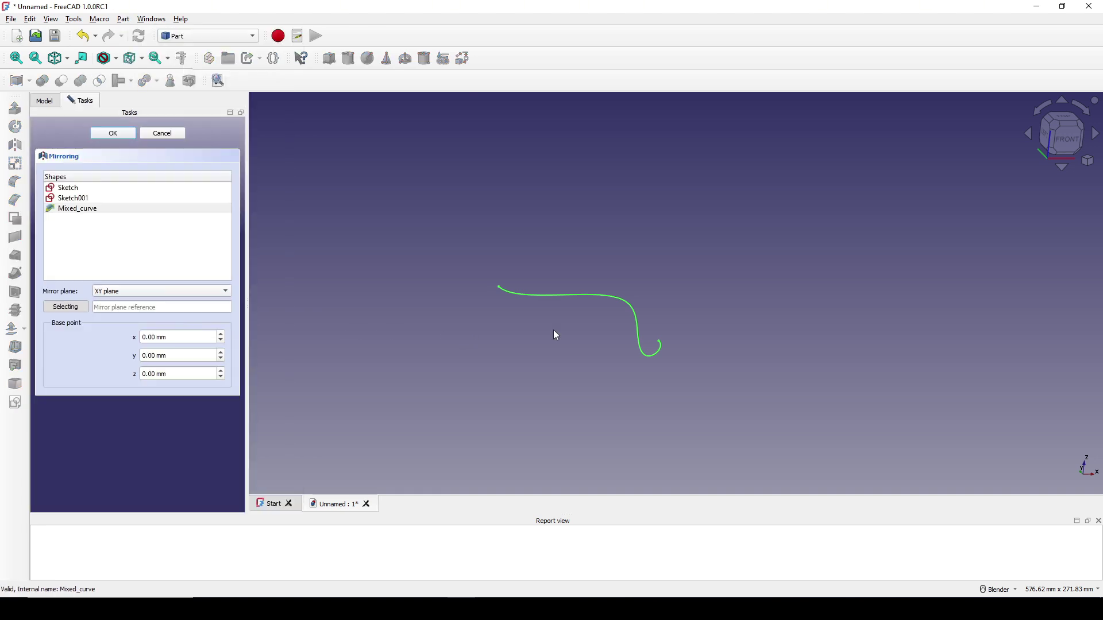
middle_drag(556, 335, 269, 328)
click(147, 292)
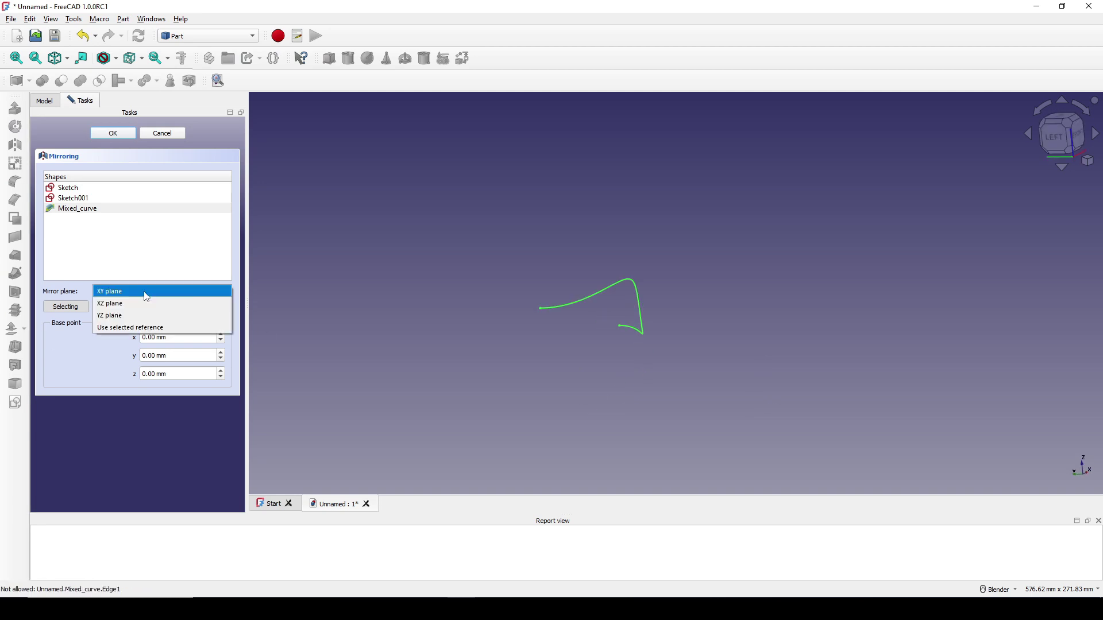
click(140, 308)
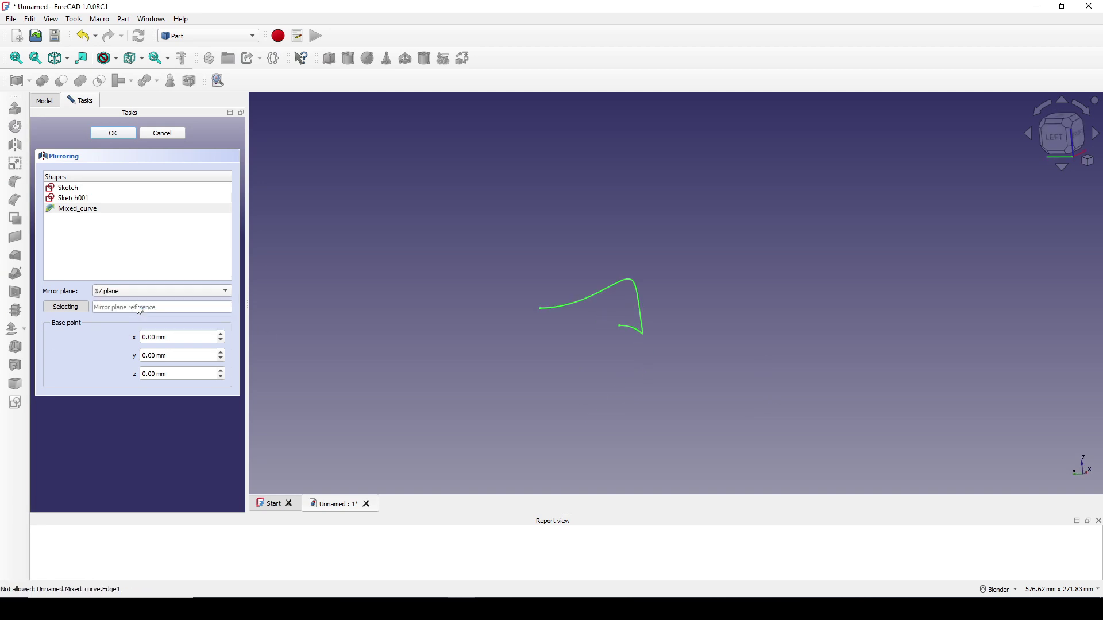
click(121, 133)
middle_drag(689, 299, 729, 339)
click(845, 259)
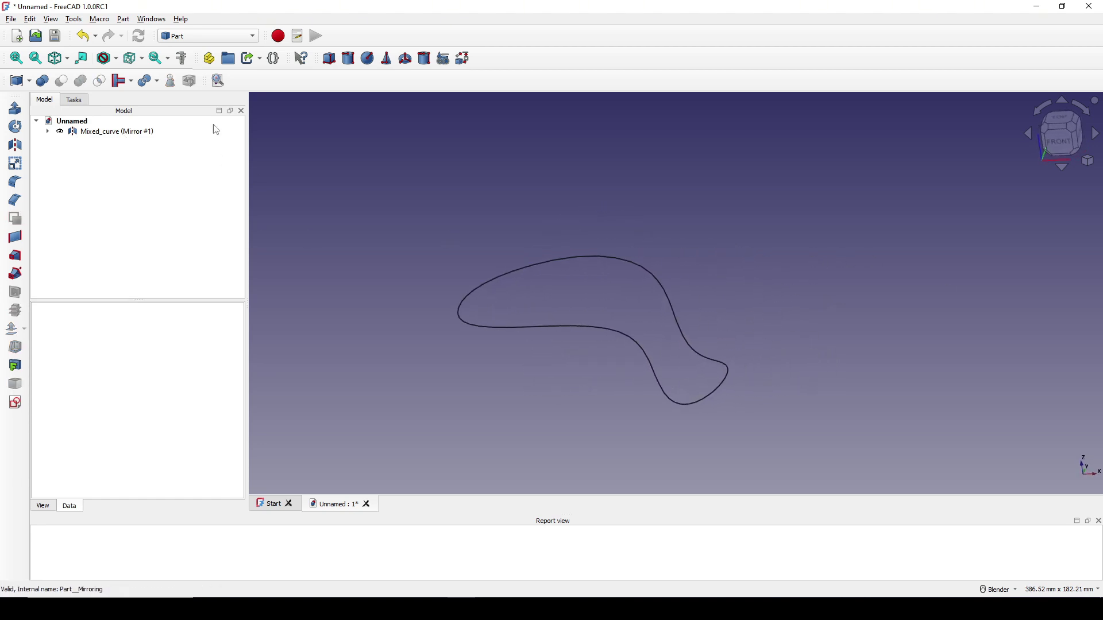
- Create a new sketch on the XZ plane
click(15, 405)
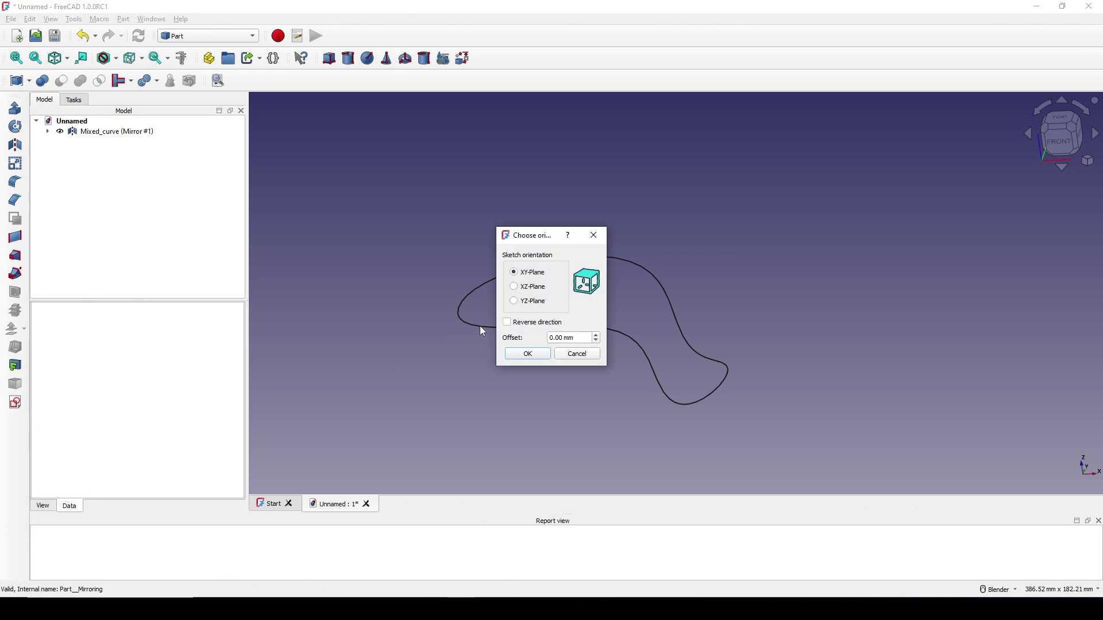
click(535, 287)
click(528, 353)
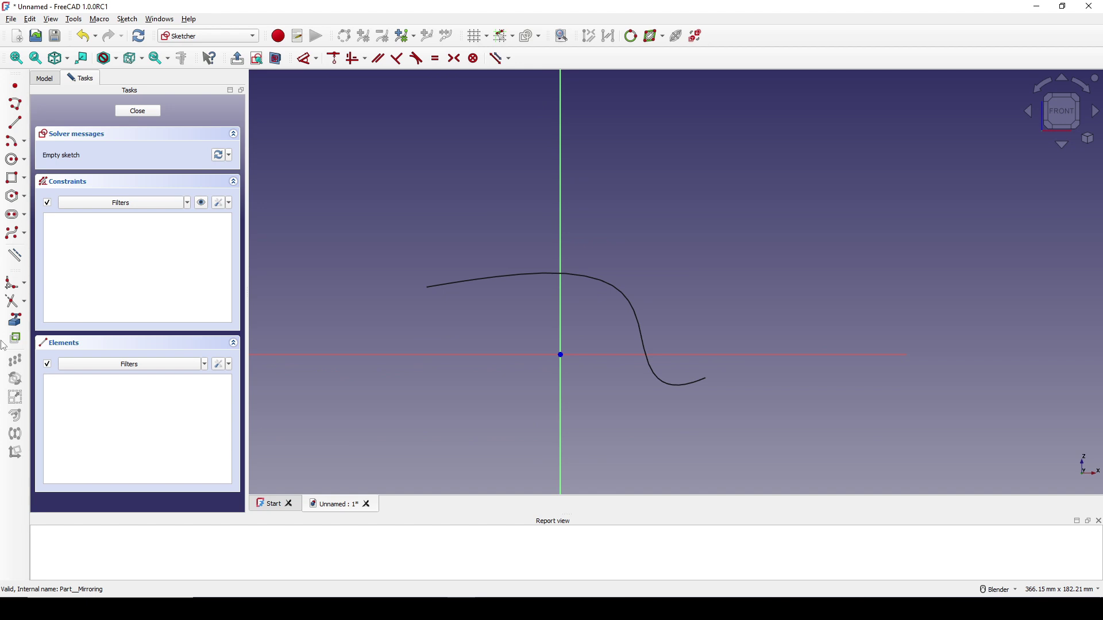
- Reference the curve's left and right endpoints as external geometry
click(15, 320)
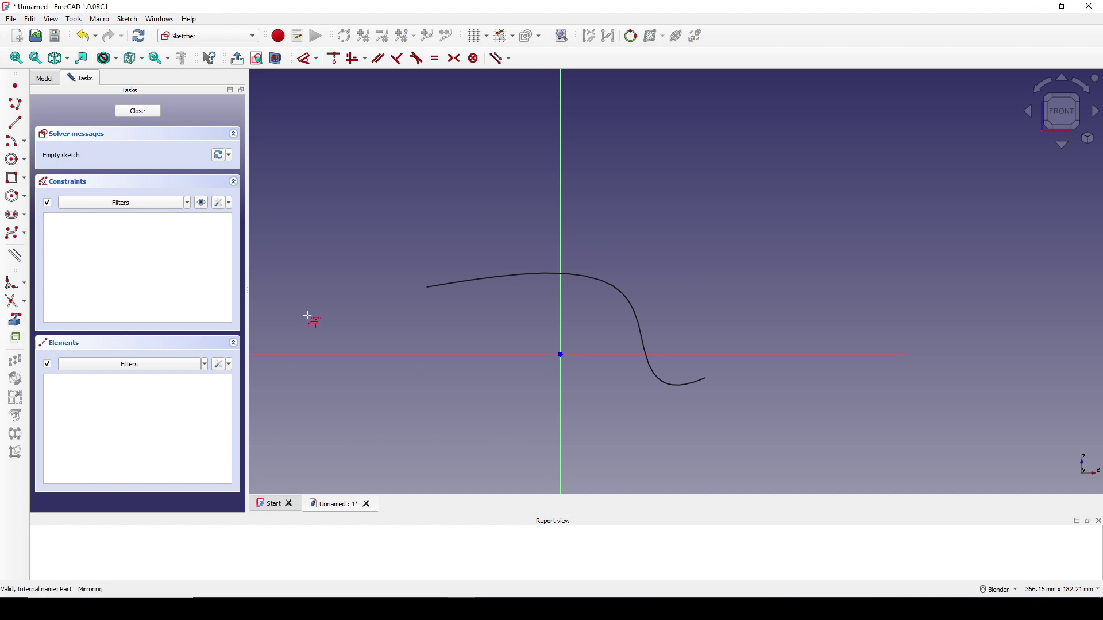
click(428, 287)
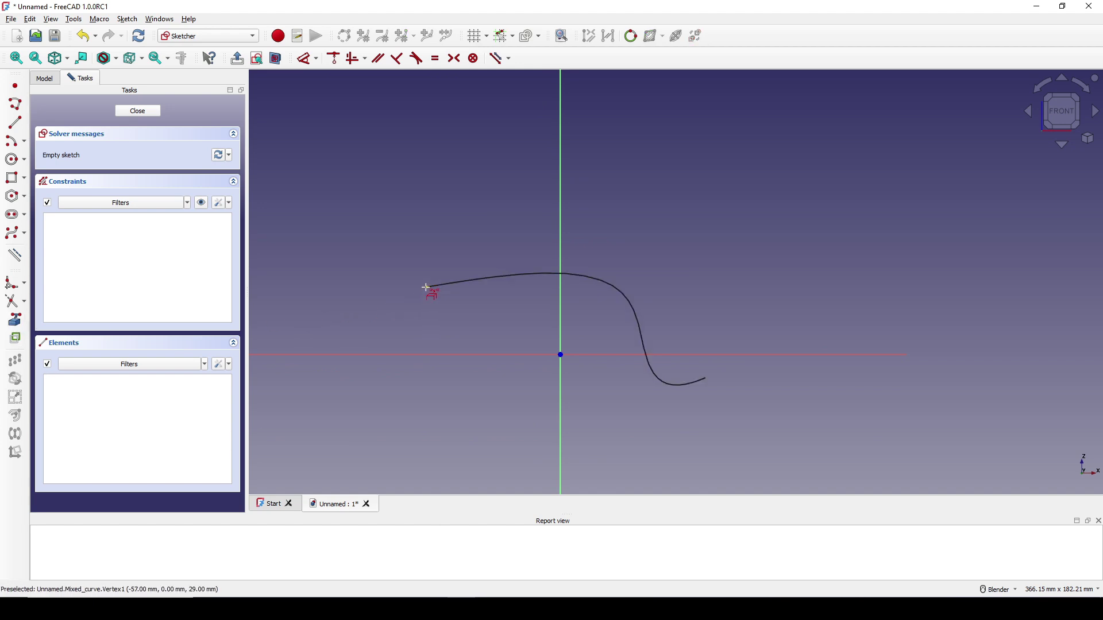
click(709, 379)
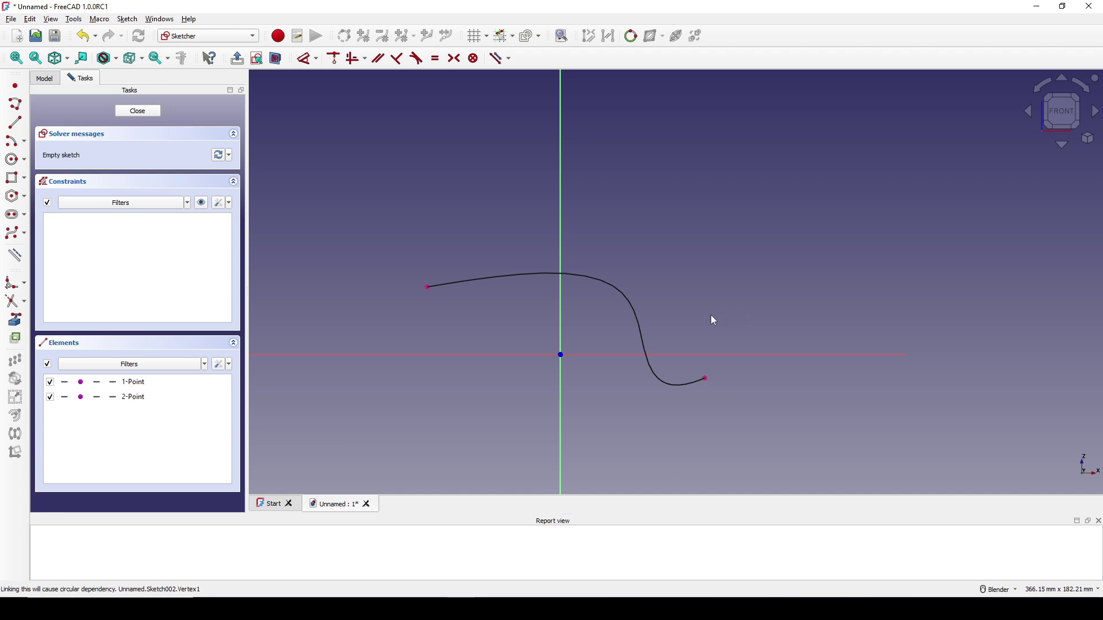
shift+middle_drag(714, 321, 727, 274)
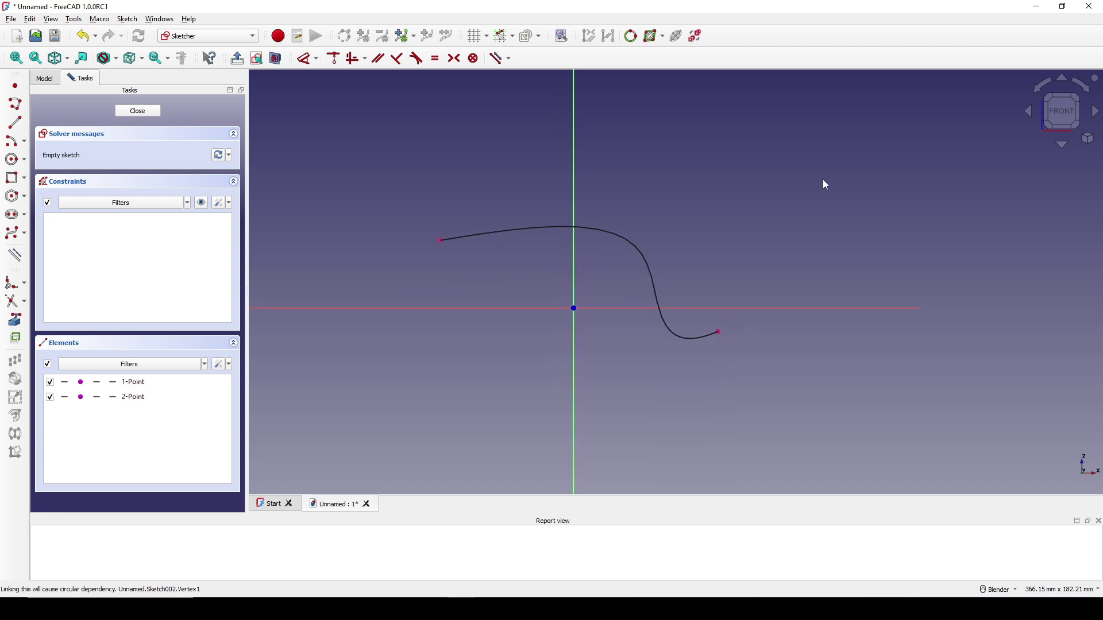
- Draw a line from the curve's left endpoint and constrain it at 22° to the horizontal axis
click(15, 121)
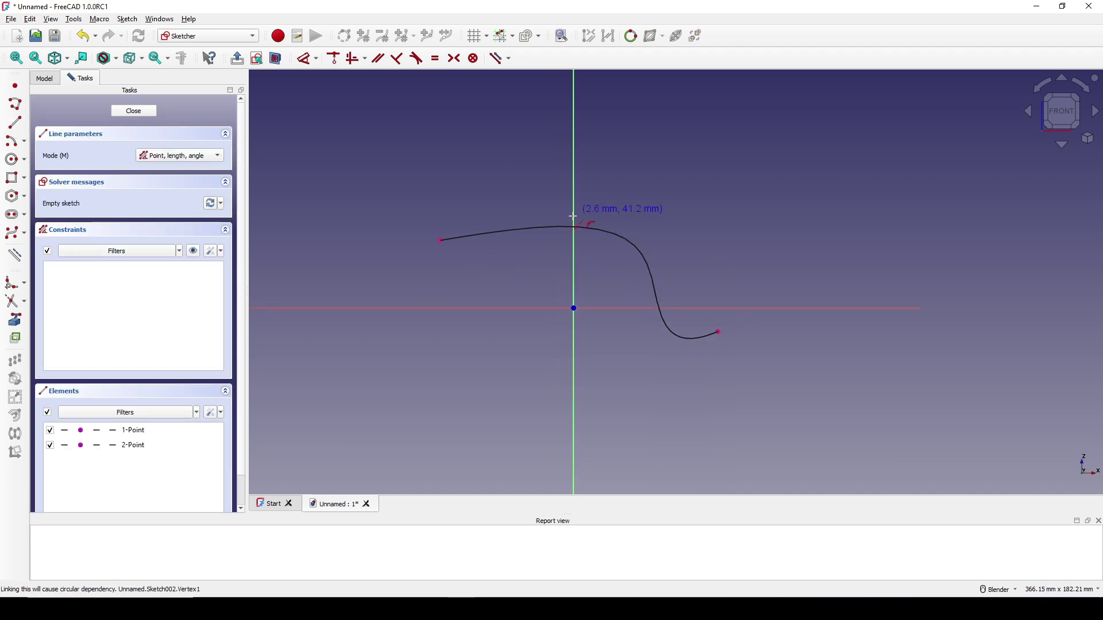
click(440, 241)
click(522, 198)
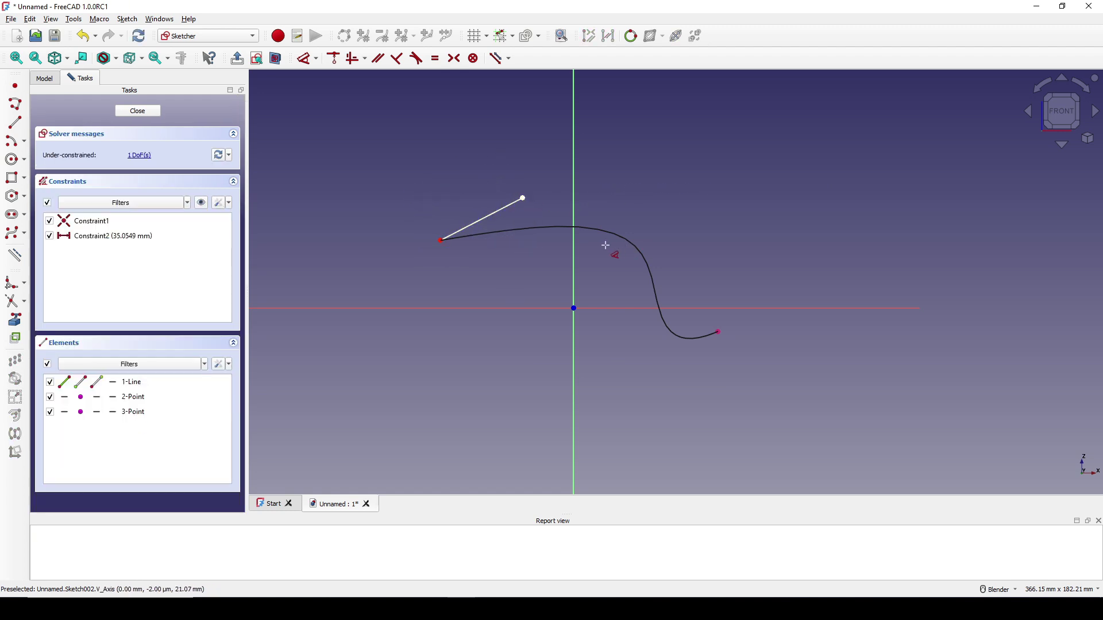
click(480, 229)
click(500, 309)
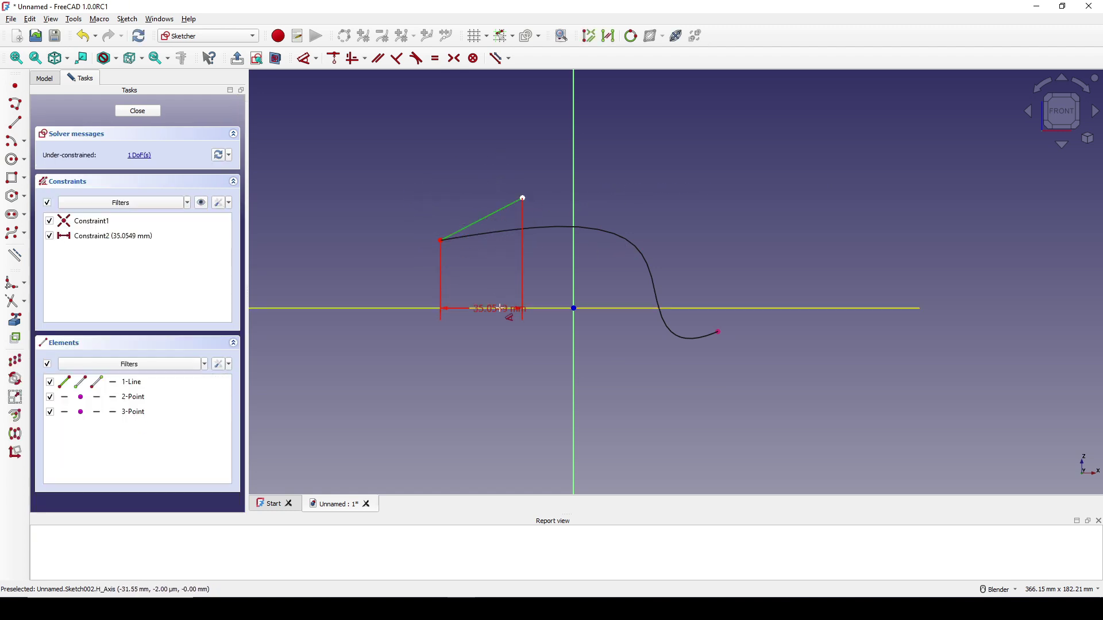
click(503, 259)
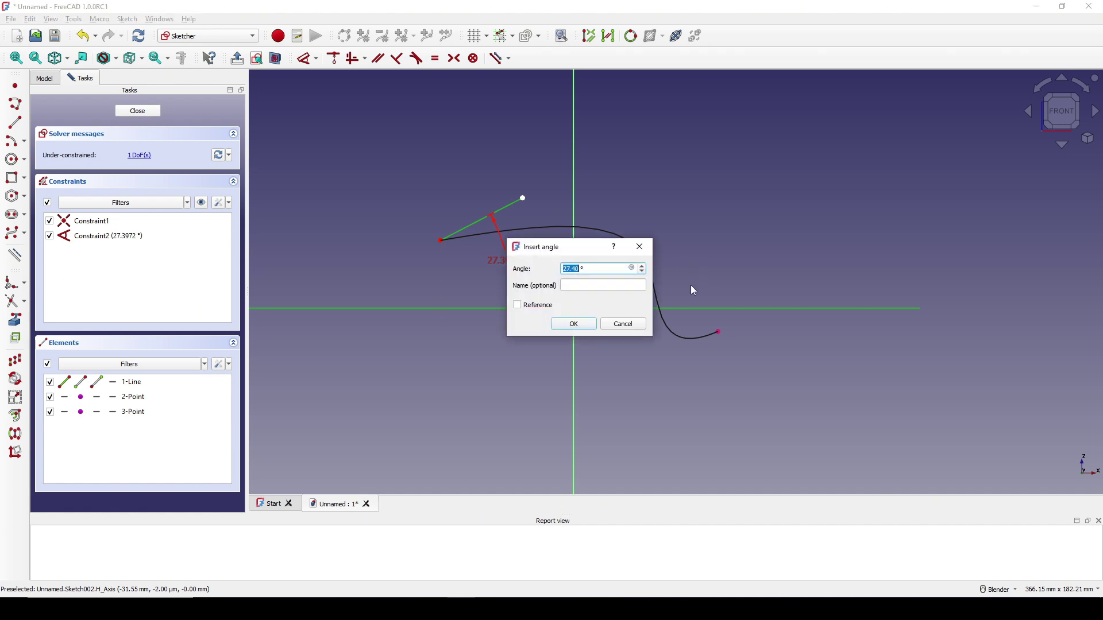
text(22)
click(594, 325)
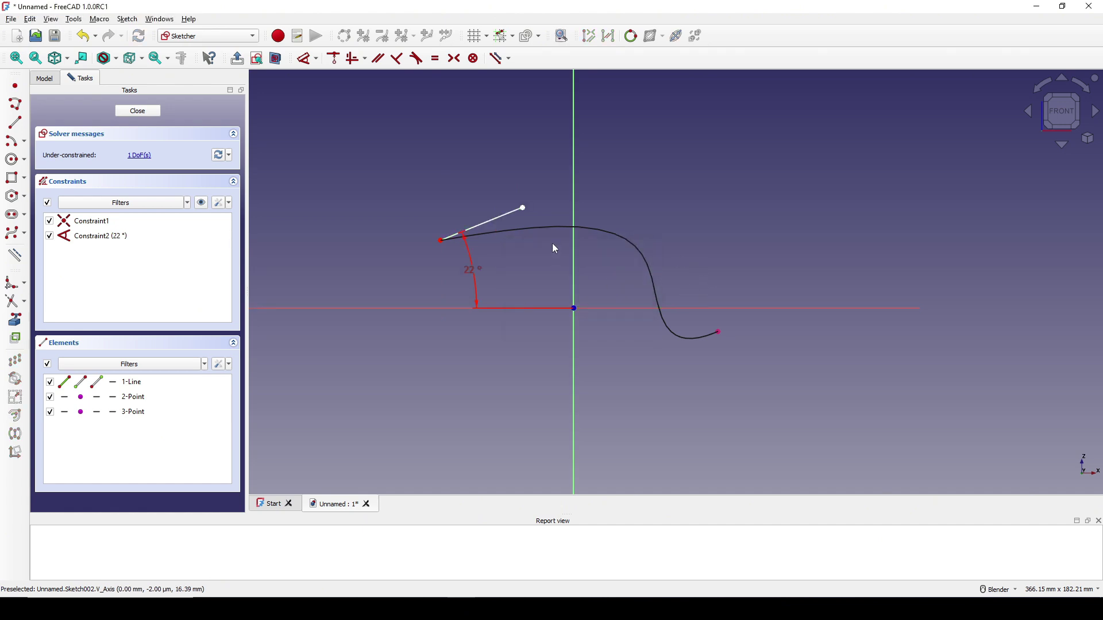
- Set the line's upper endpoint 37 mm above the axis and tidy the dimension
click(523, 208)
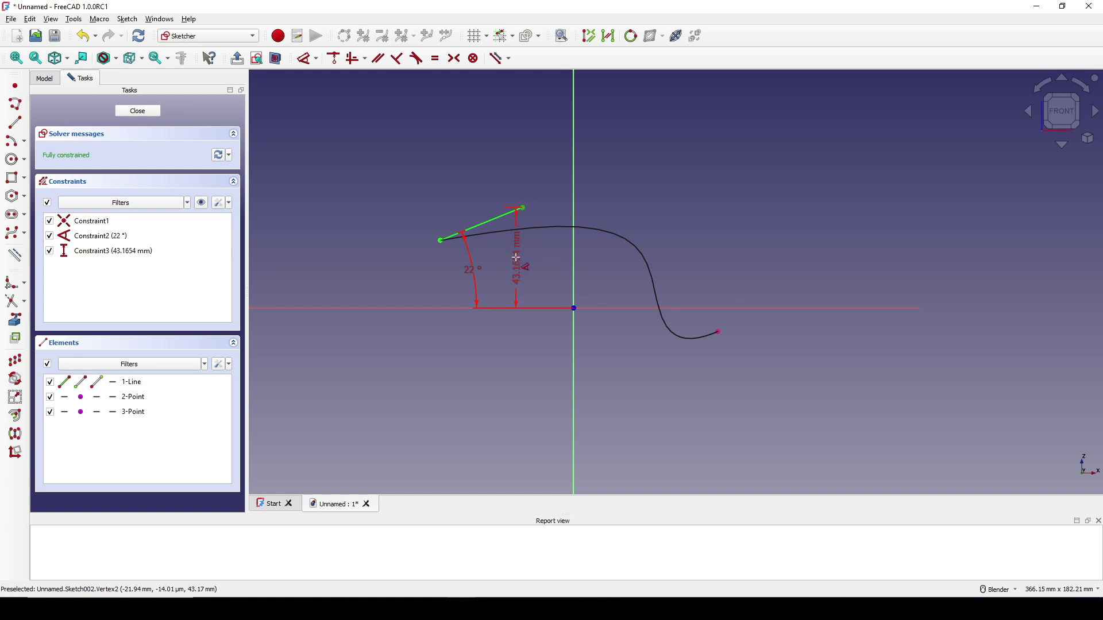
click(517, 264)
text(3)
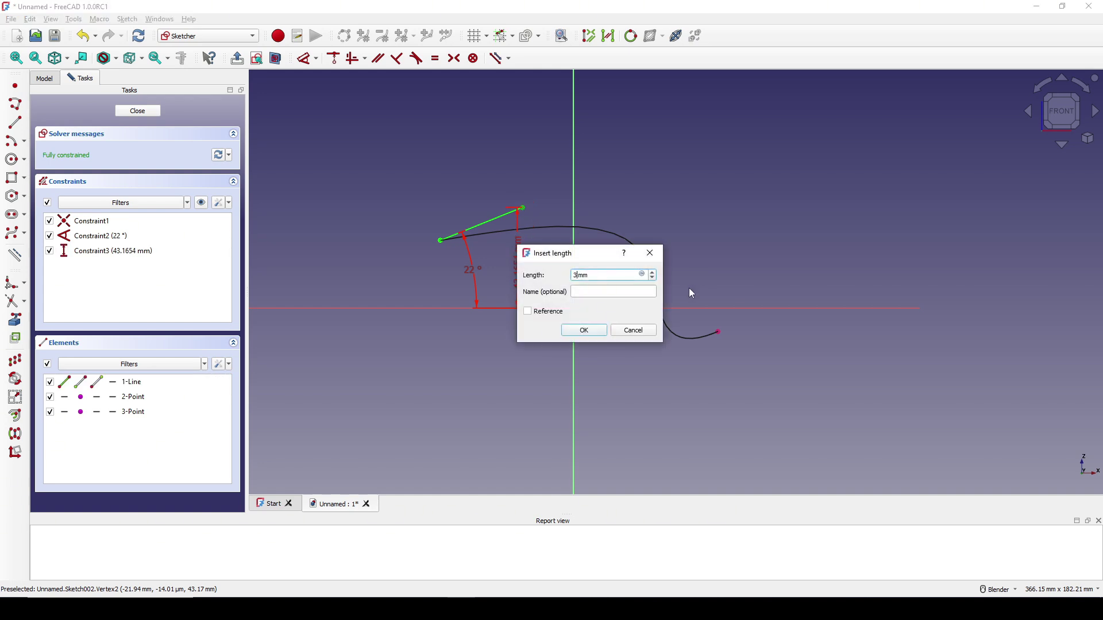
text(7)
key(Return)
scroll(531, 274, up, 3)
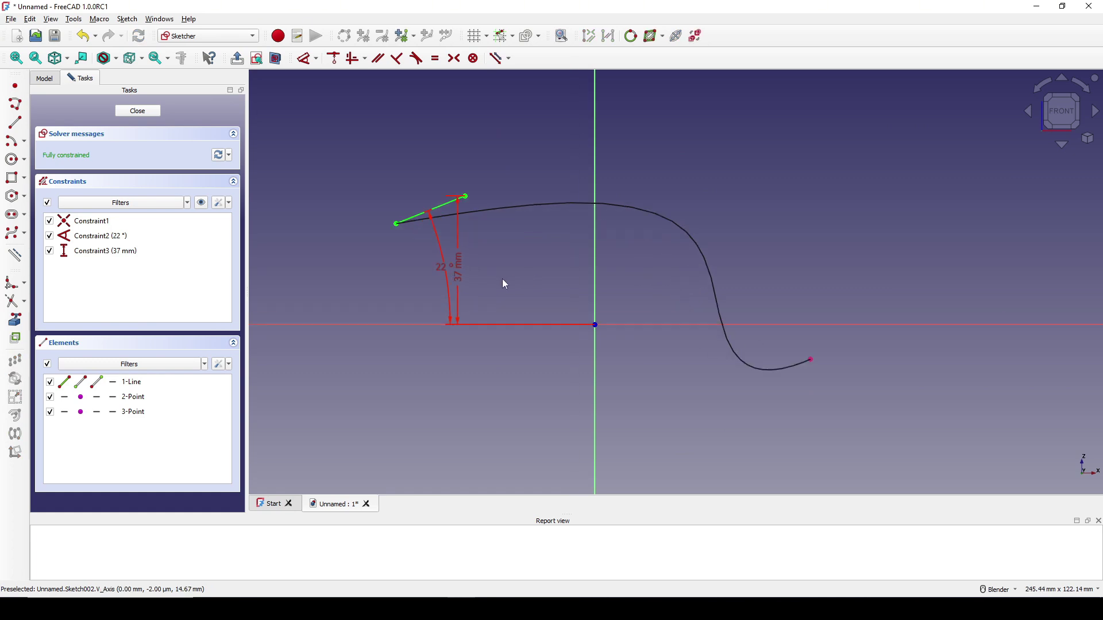
drag(460, 277, 347, 282)
shift+middle_drag(831, 222, 794, 217)
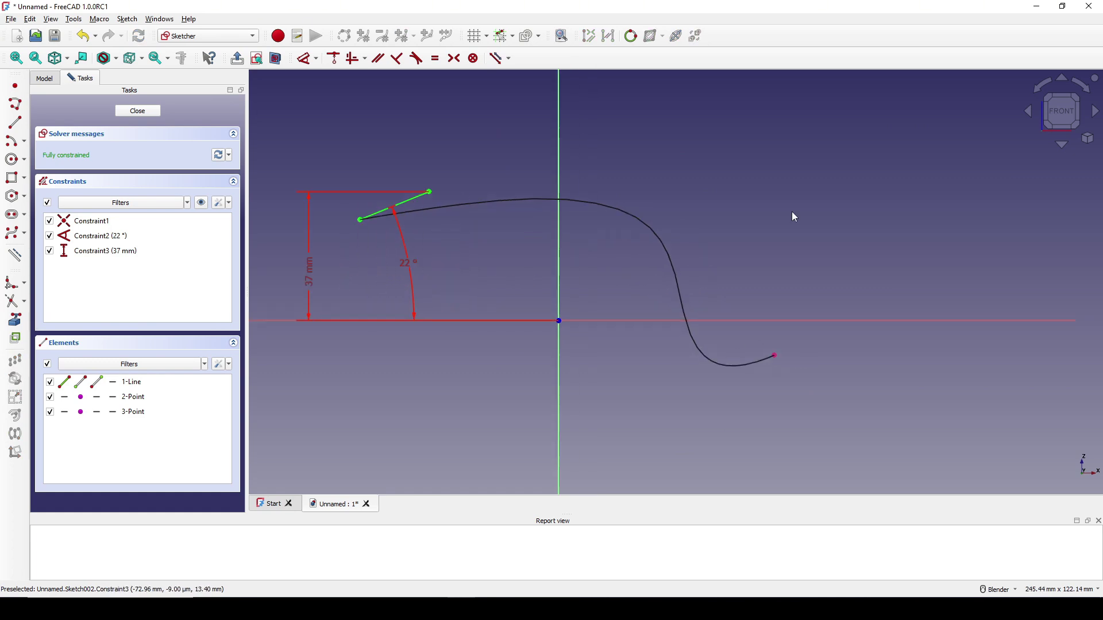
- Draw a B-spline through six control points from the curve's right end up to its top
click(14, 233)
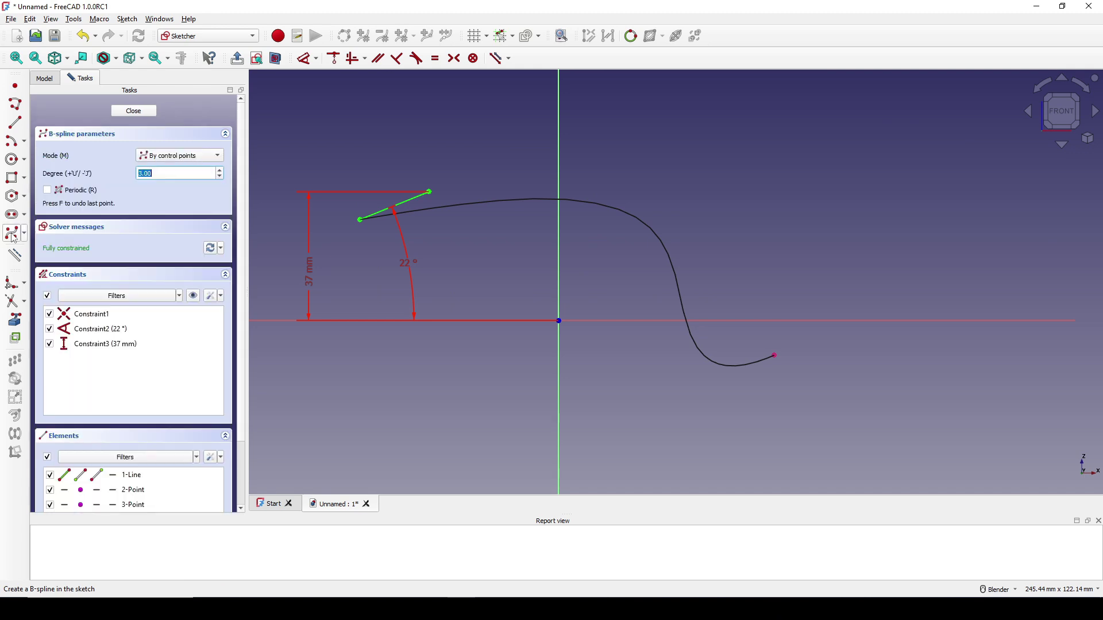
click(774, 355)
click(692, 363)
click(760, 281)
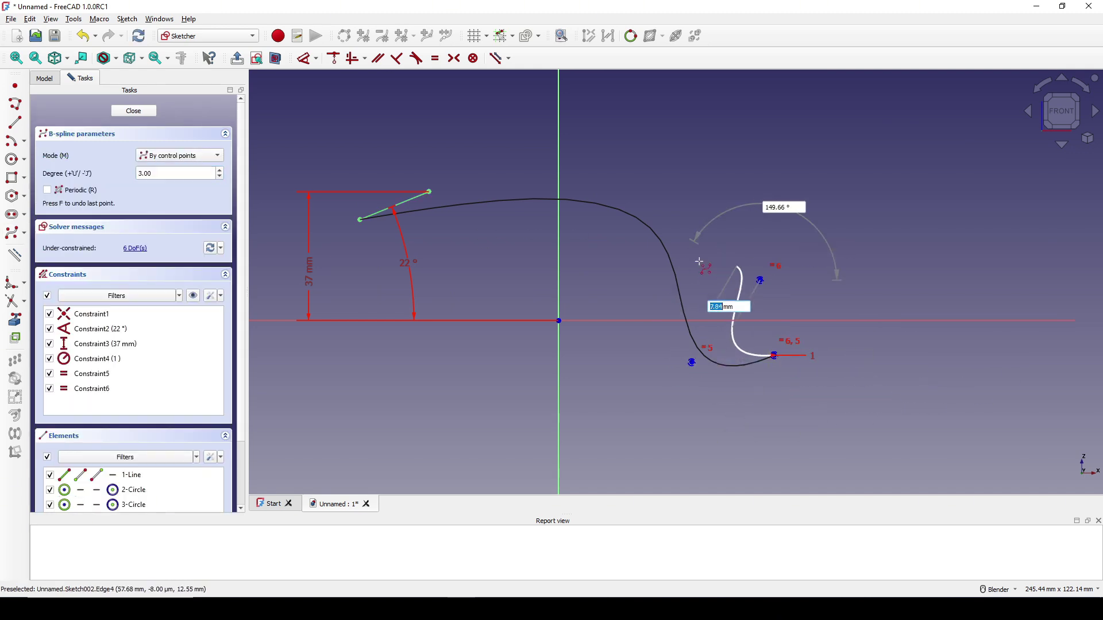
click(655, 256)
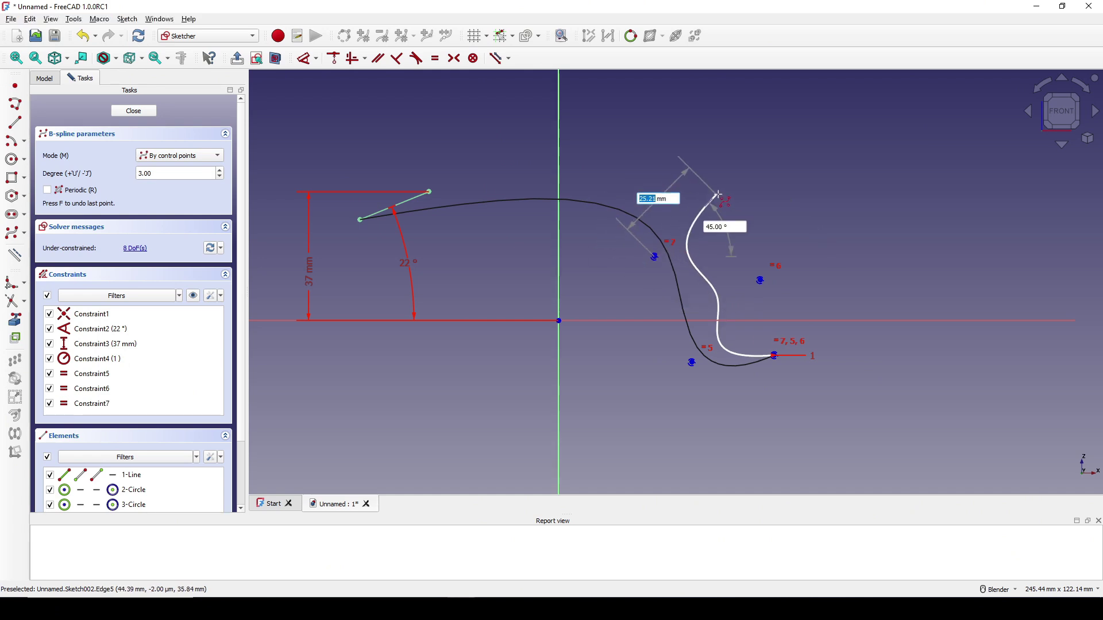
click(722, 193)
click(651, 155)
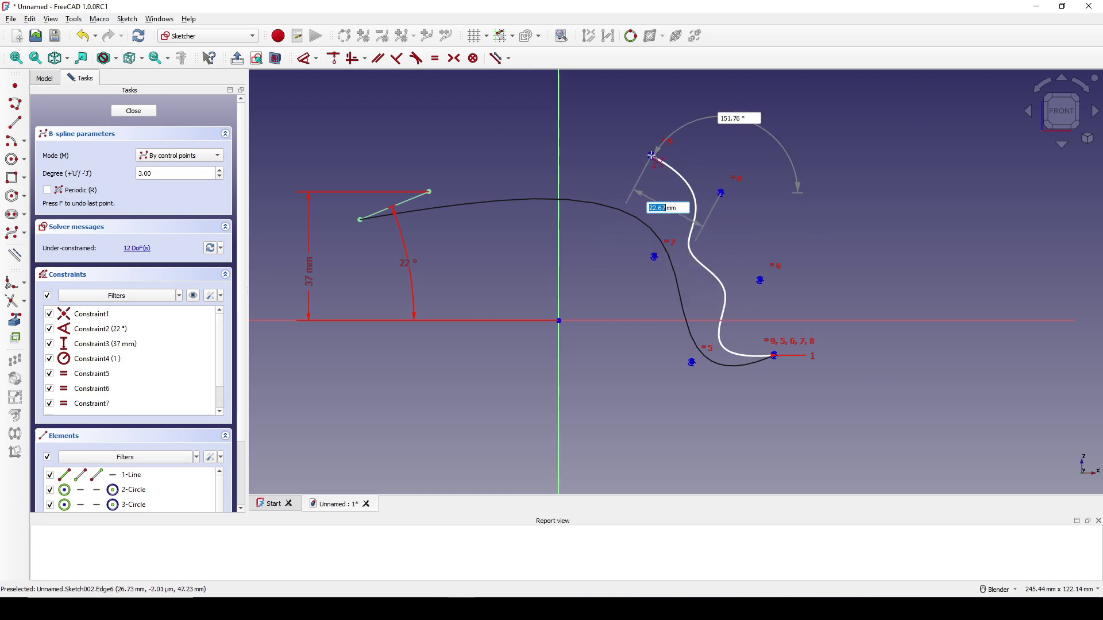
right_click(760, 139)
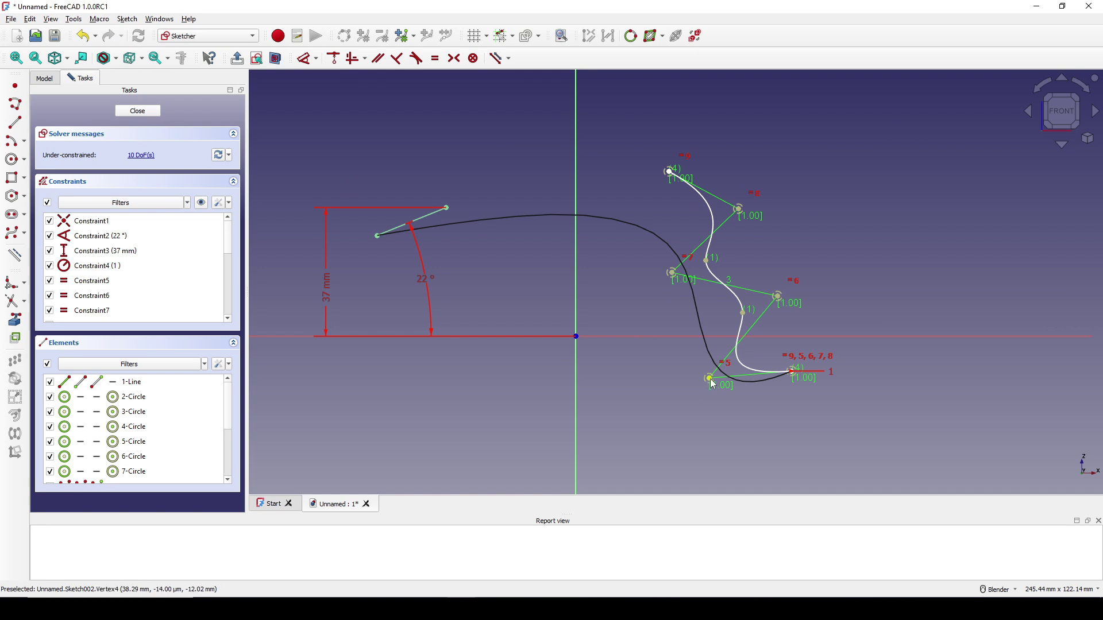
- Level the lowest control point with the spline end and set their gap to 12 mm
click(710, 382)
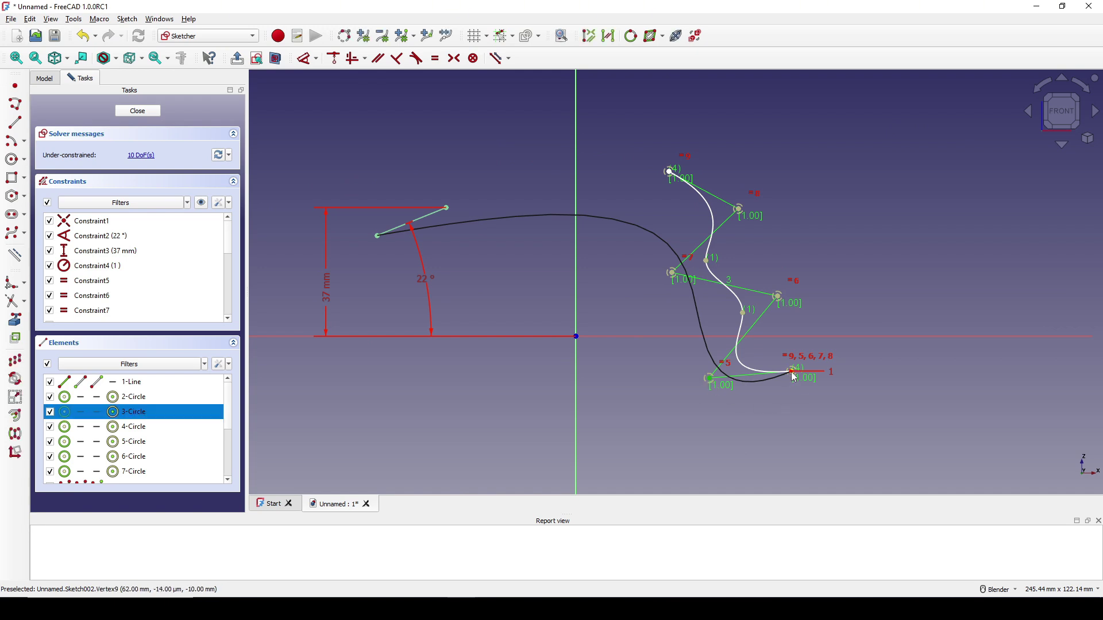
key(h)
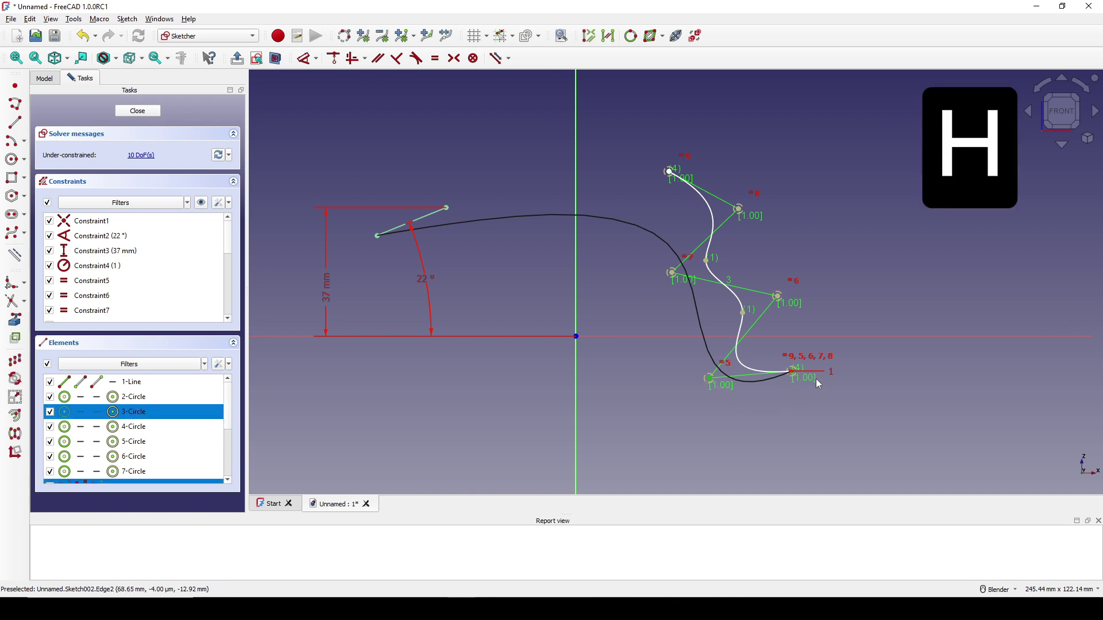
click(818, 382)
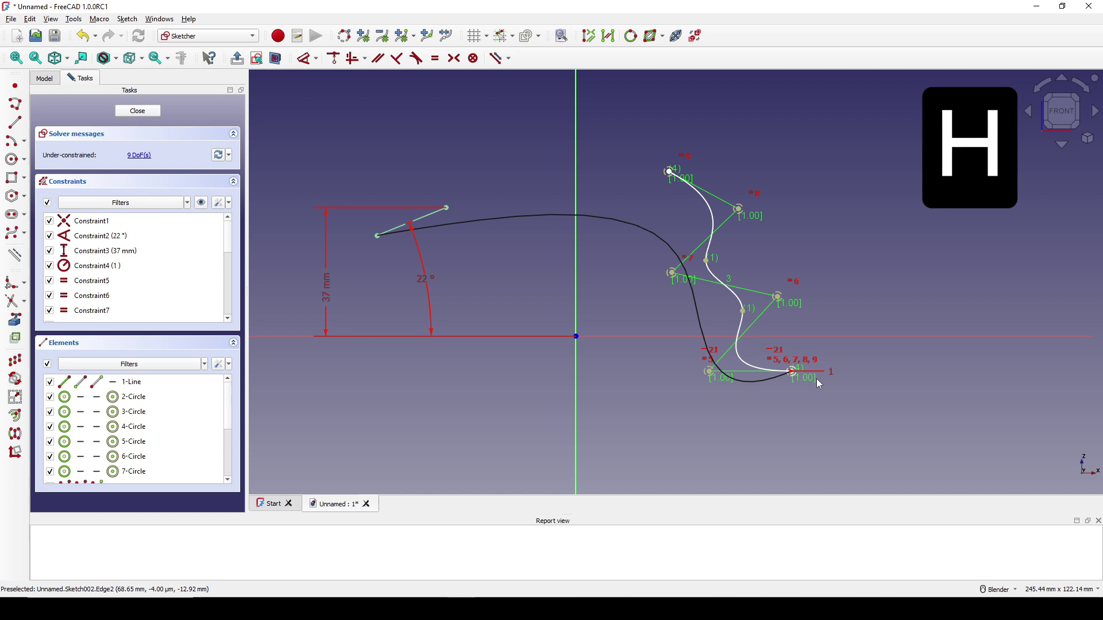
click(712, 375)
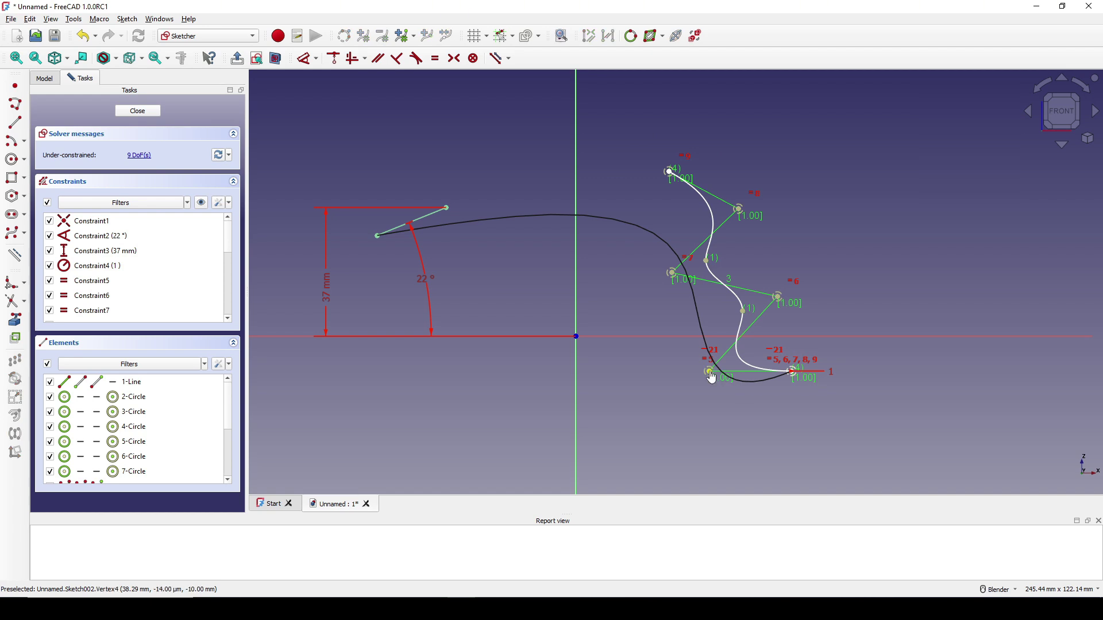
click(793, 379)
key(l)
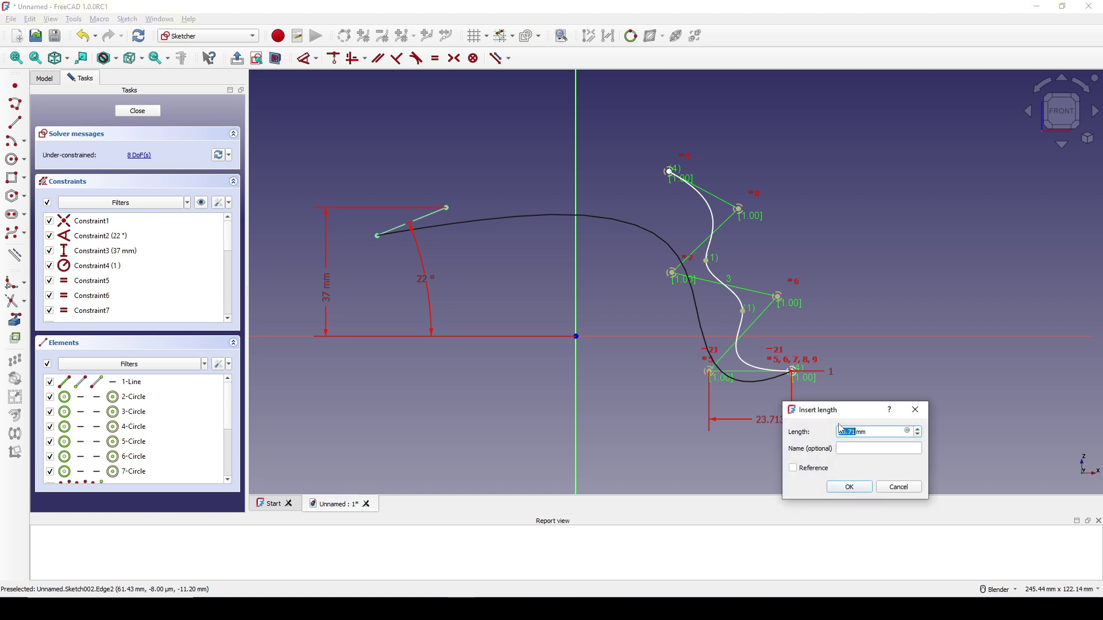
click(860, 490)
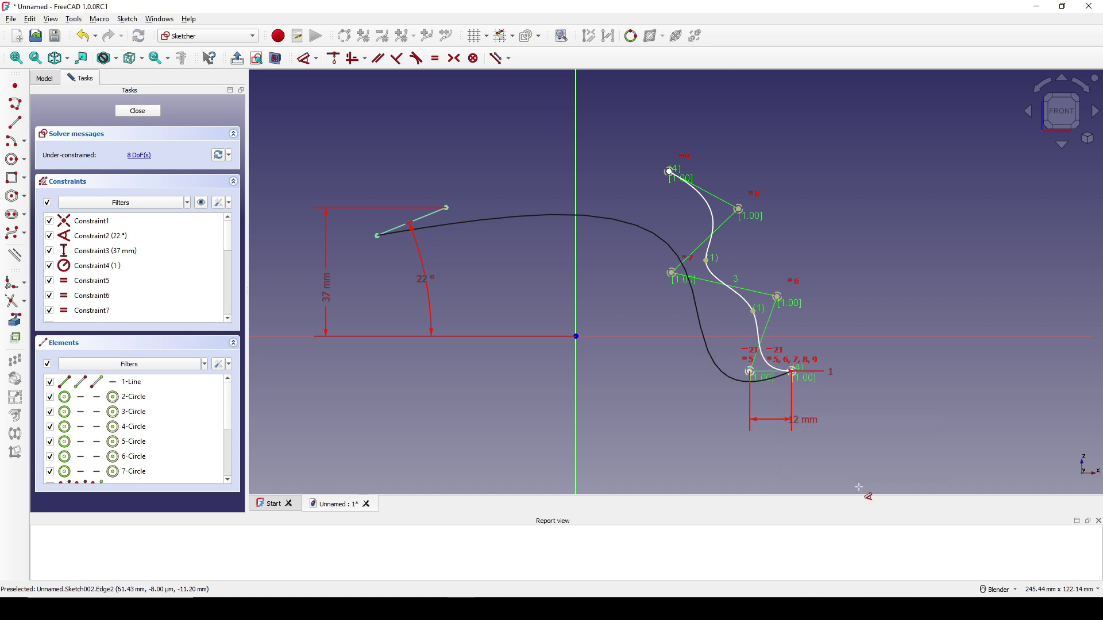
drag(805, 421, 772, 457)
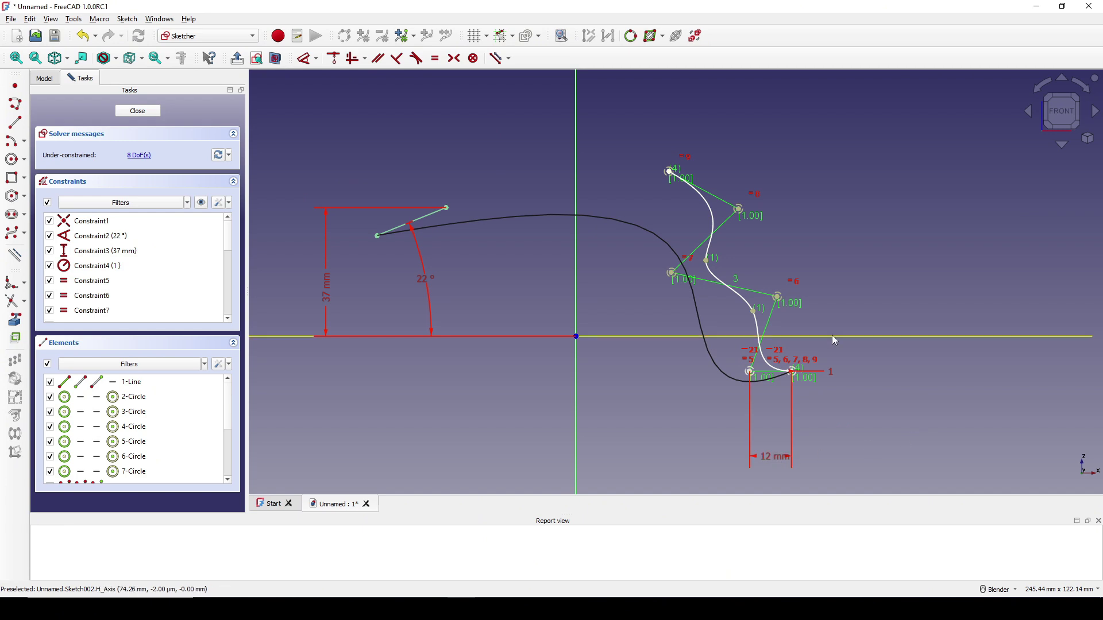
- Dimension the right control point 5 mm high and 56 mm from the vertical axis
click(785, 304)
key(i)
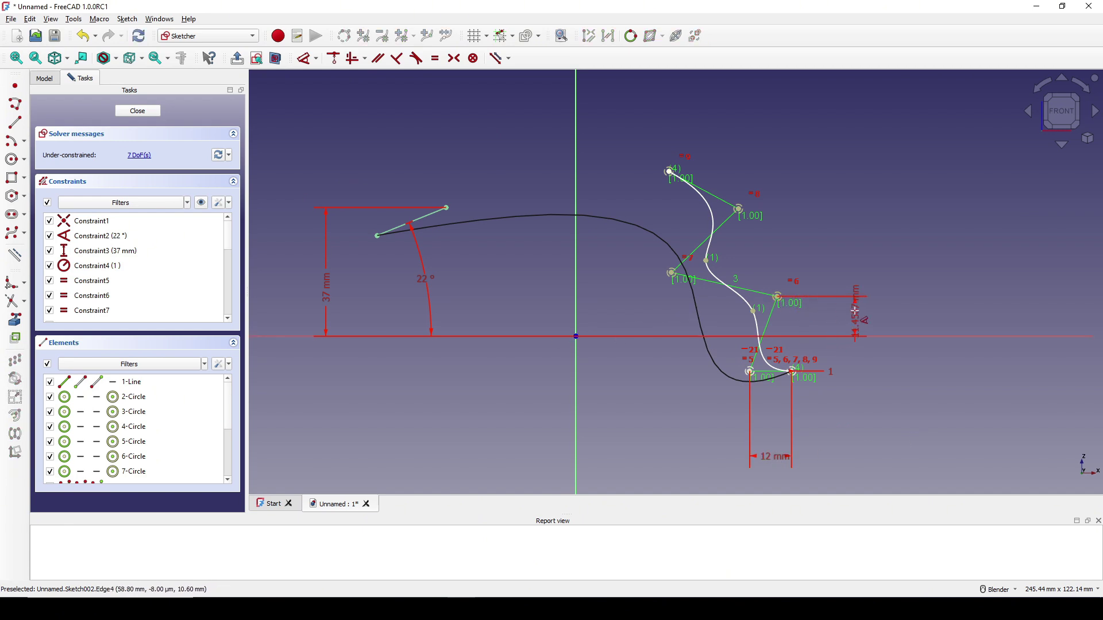
double_click(879, 312)
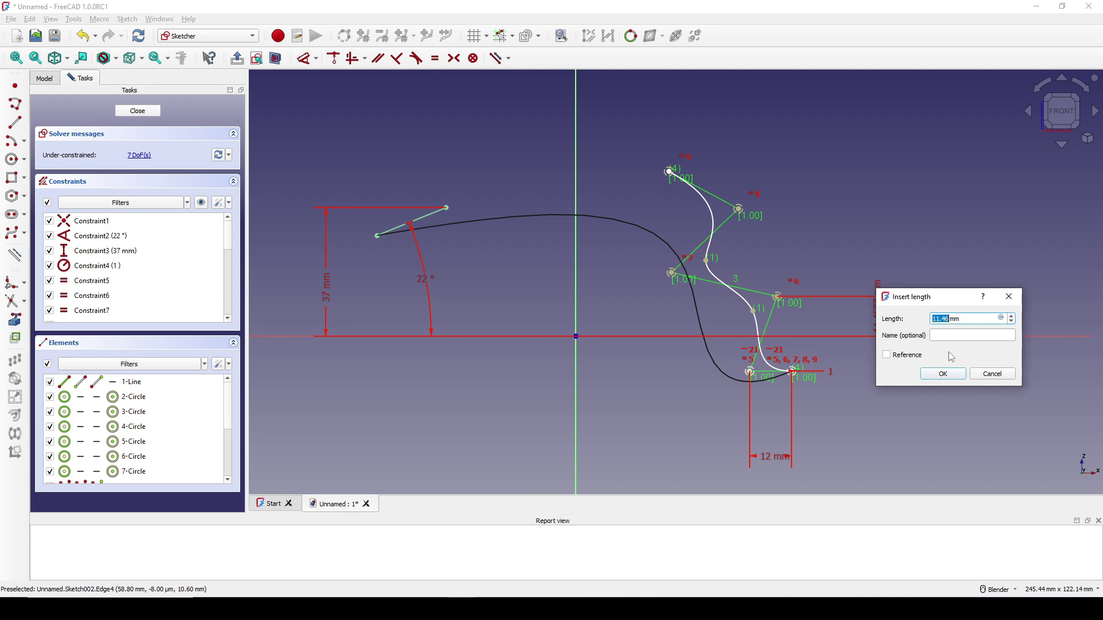
text(5)
click(947, 373)
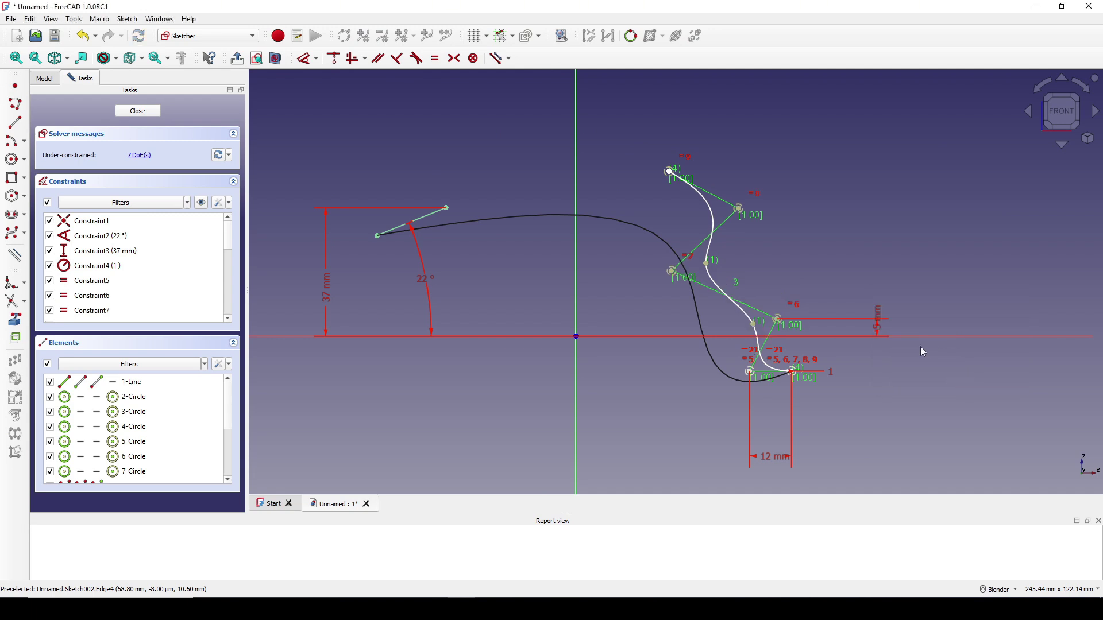
drag(879, 327, 889, 290)
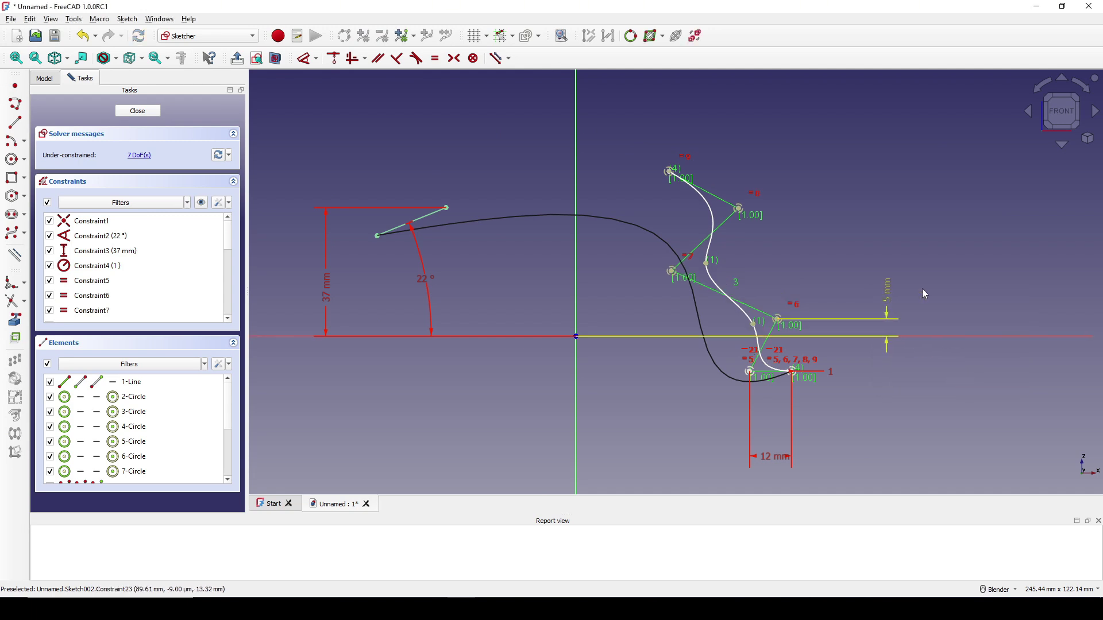
click(778, 318)
key(l)
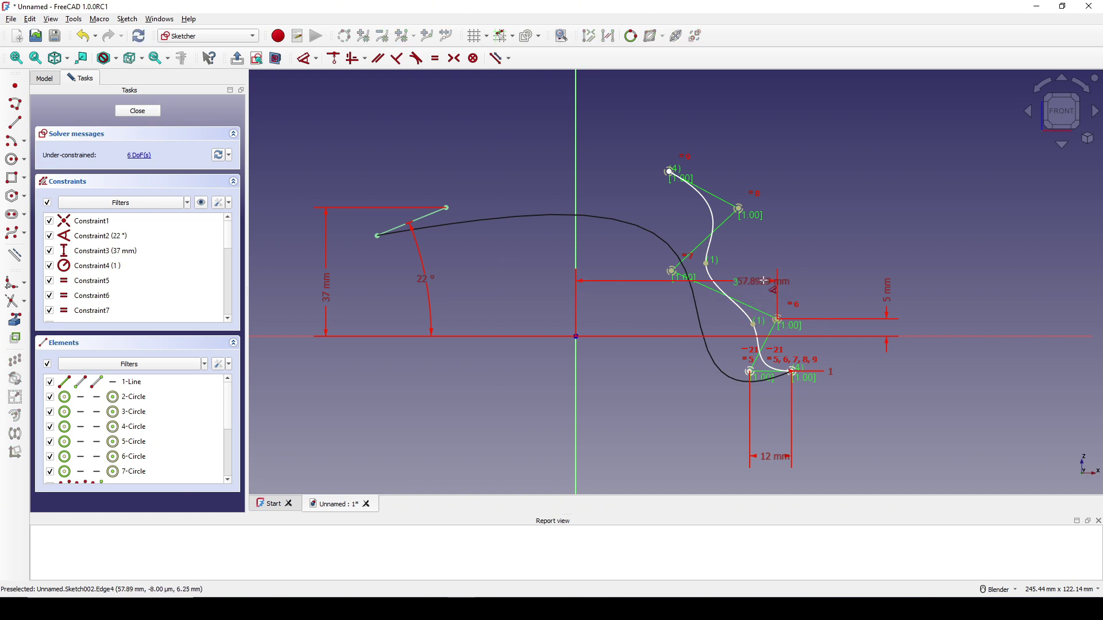
click(764, 280)
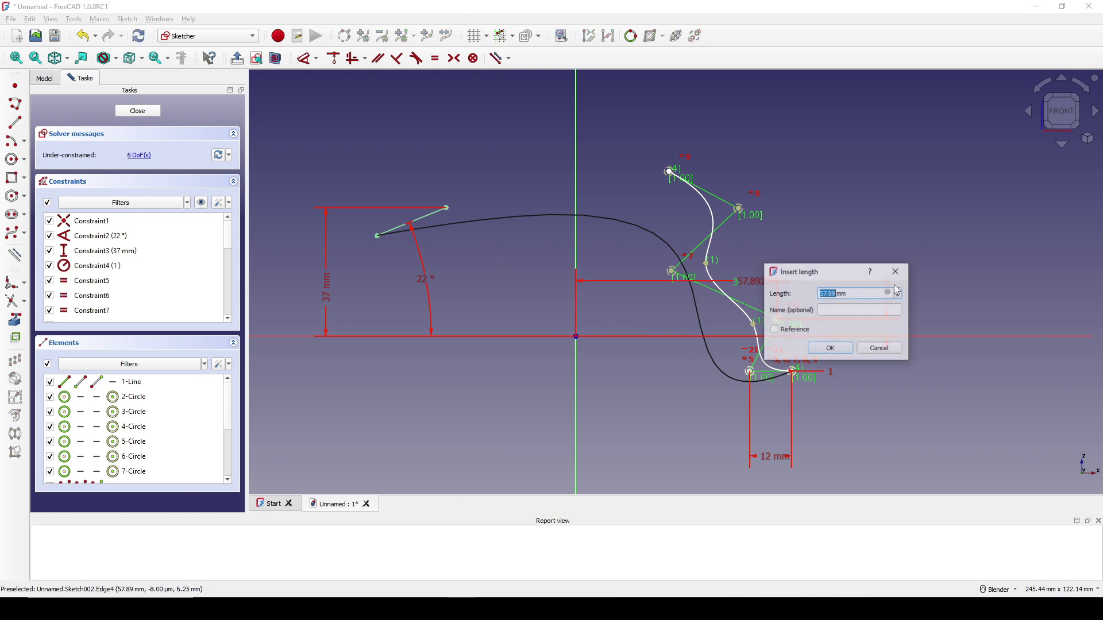
click(830, 349)
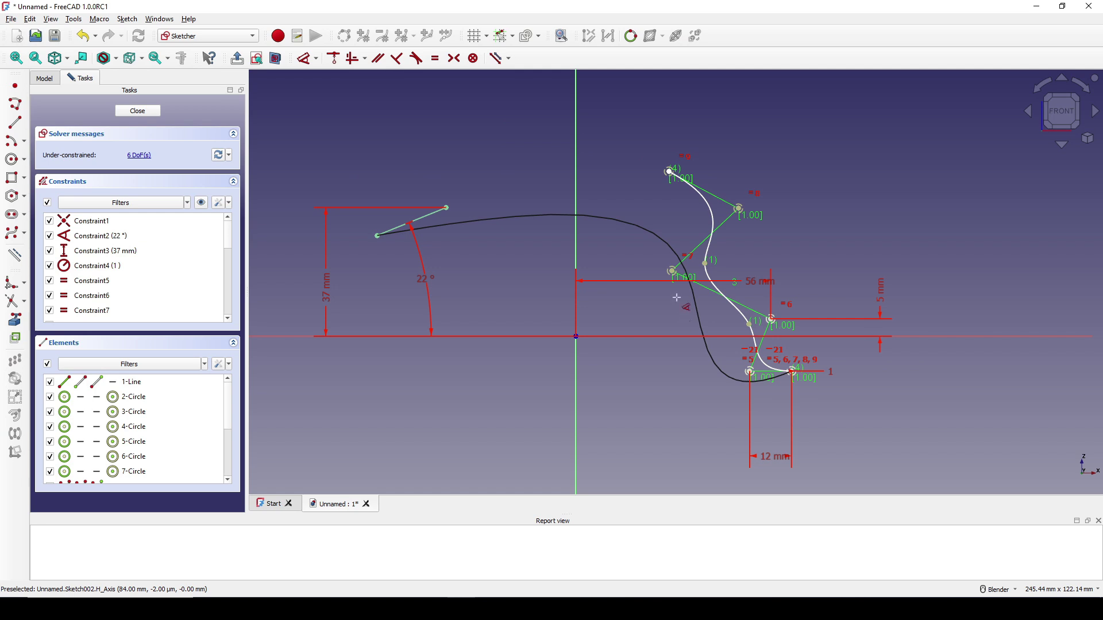
- Give the left middle control point a 12 mm height, then add 38 mm and 36 mm vertex dimensions
click(671, 272)
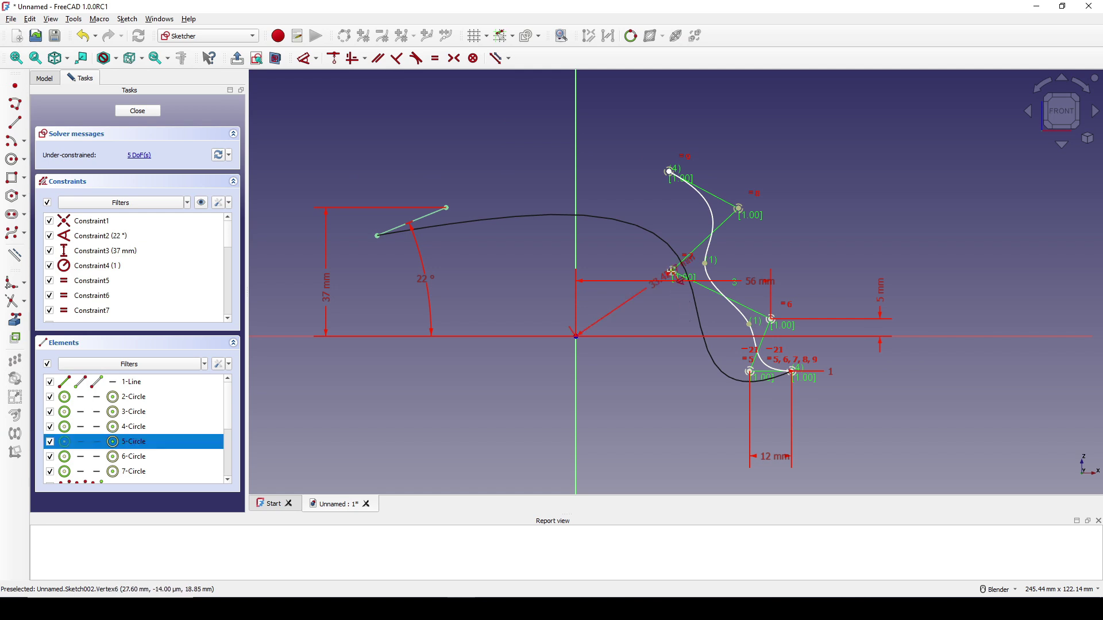
click(692, 310)
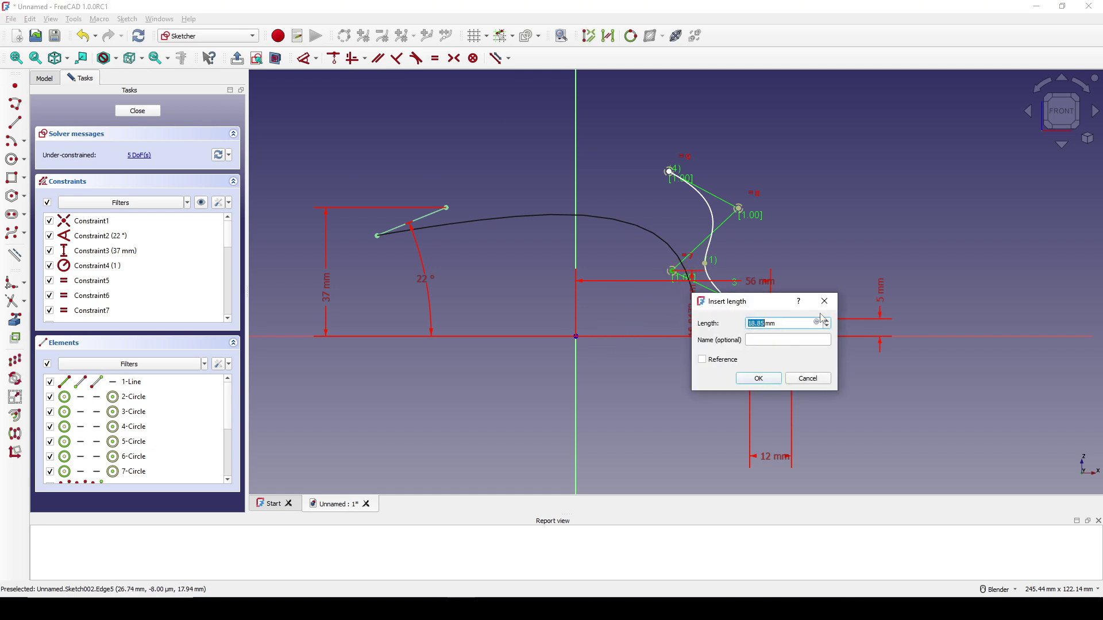
text(12)
click(770, 380)
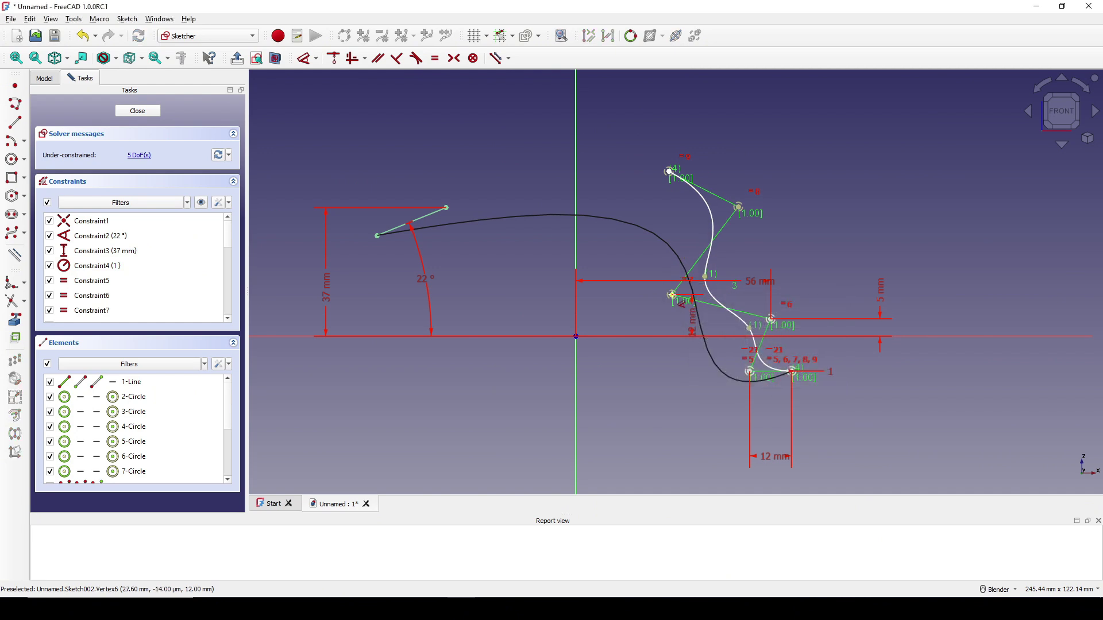
click(672, 296)
click(648, 260)
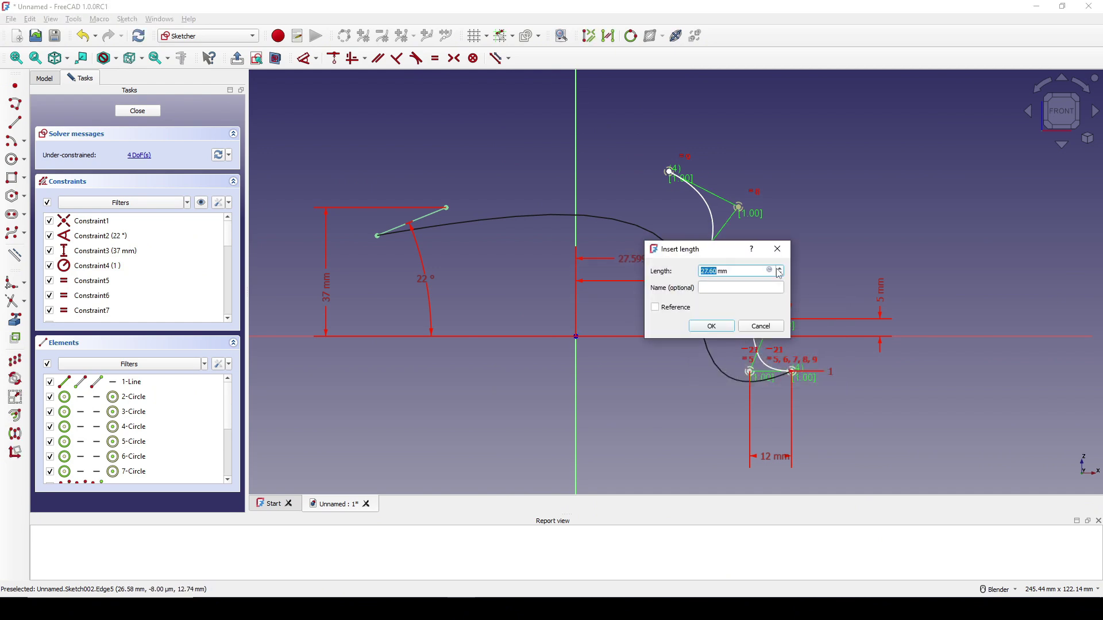
key(Return)
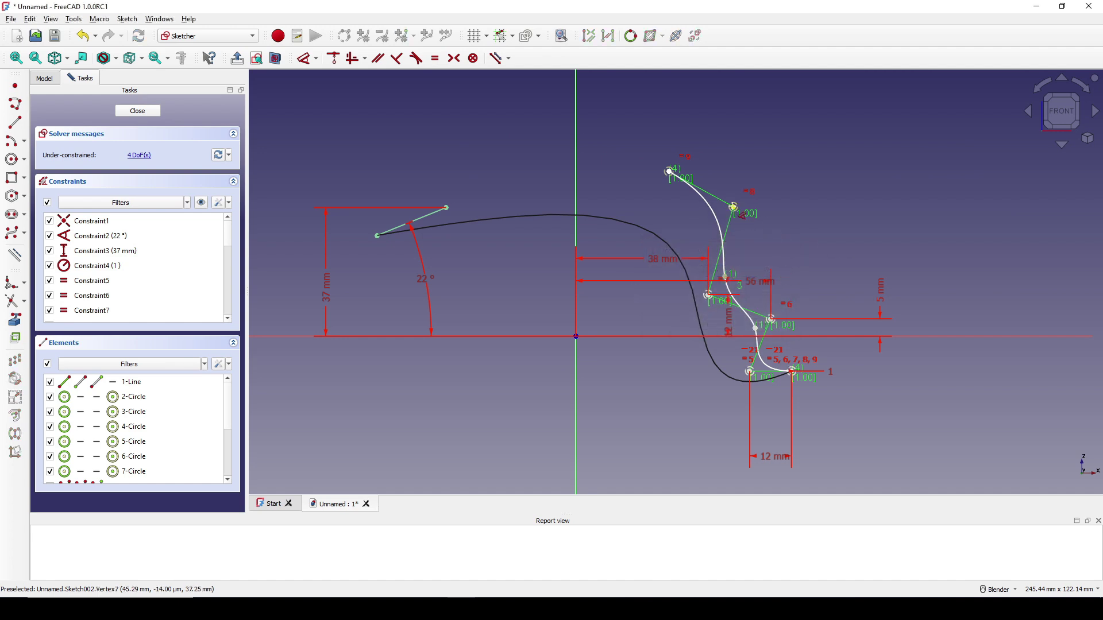
click(734, 207)
click(793, 239)
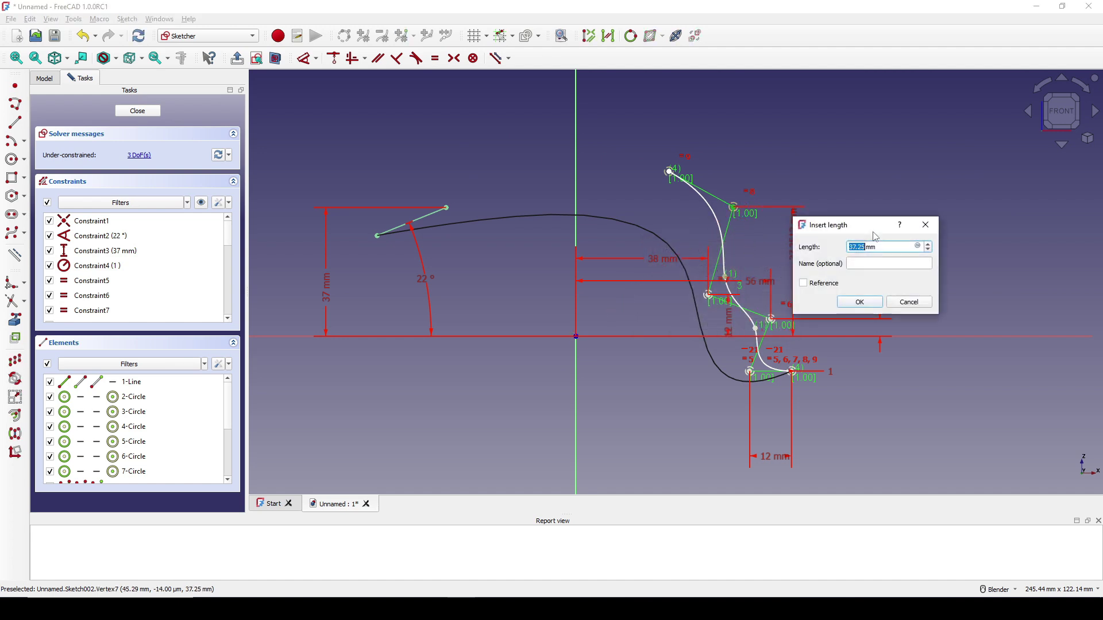
click(860, 302)
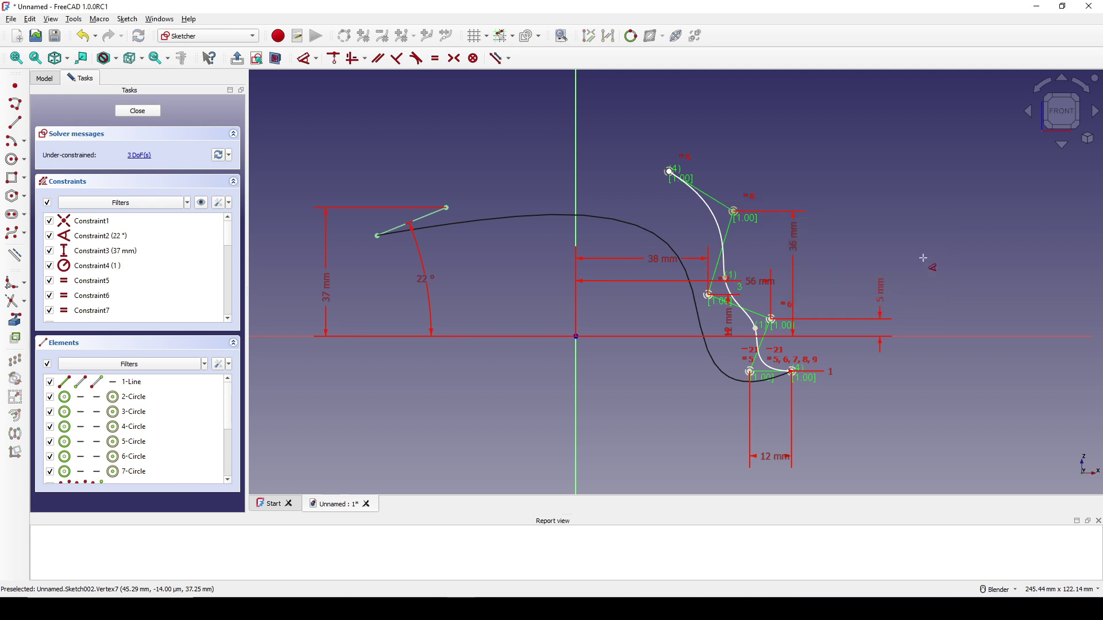
- Set horizontal distances of 42 mm on the next vertex and 33 mm on the top vertex
click(734, 212)
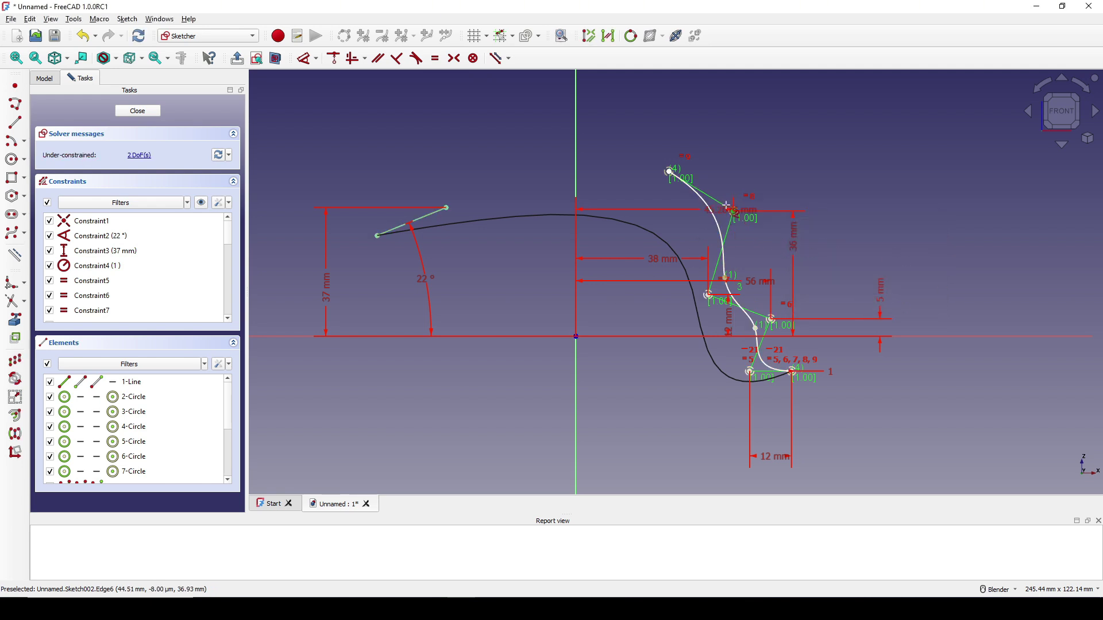
click(685, 209)
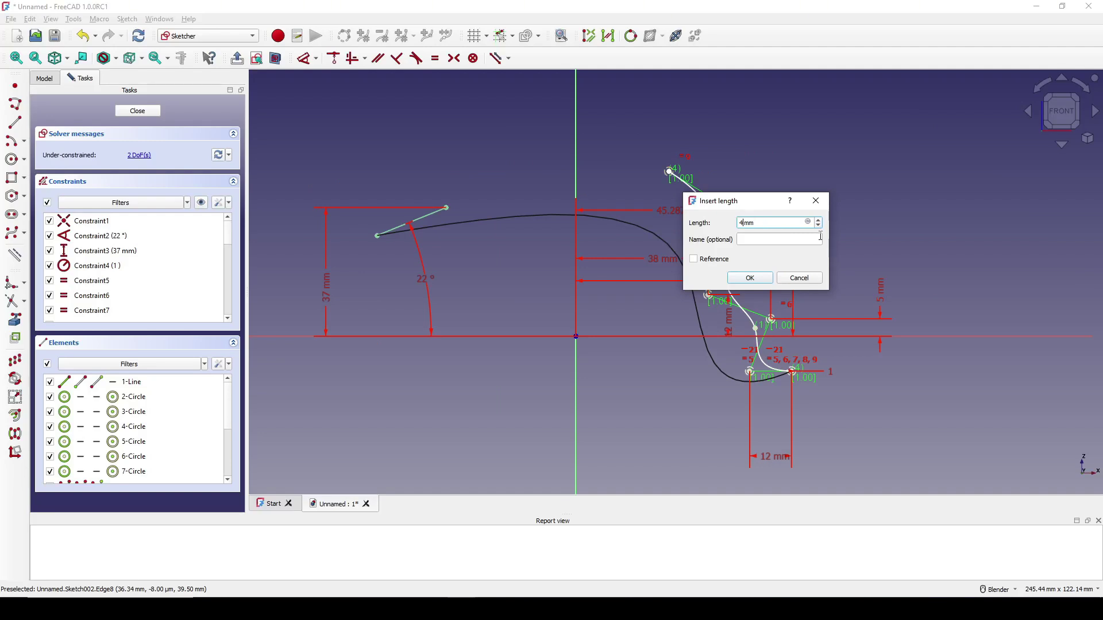
click(766, 281)
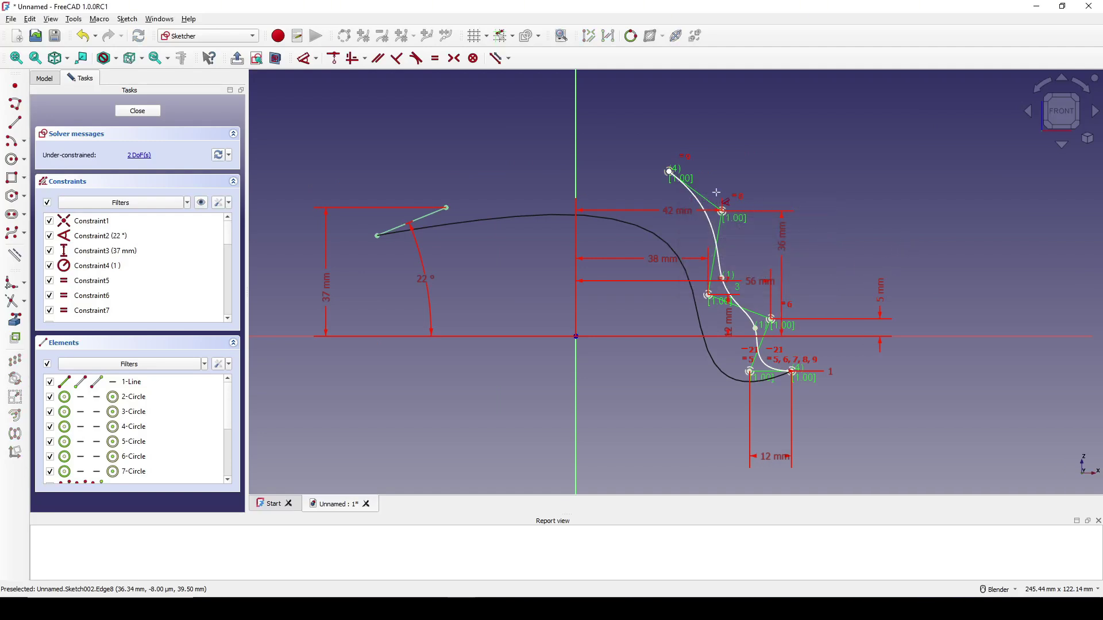
click(669, 172)
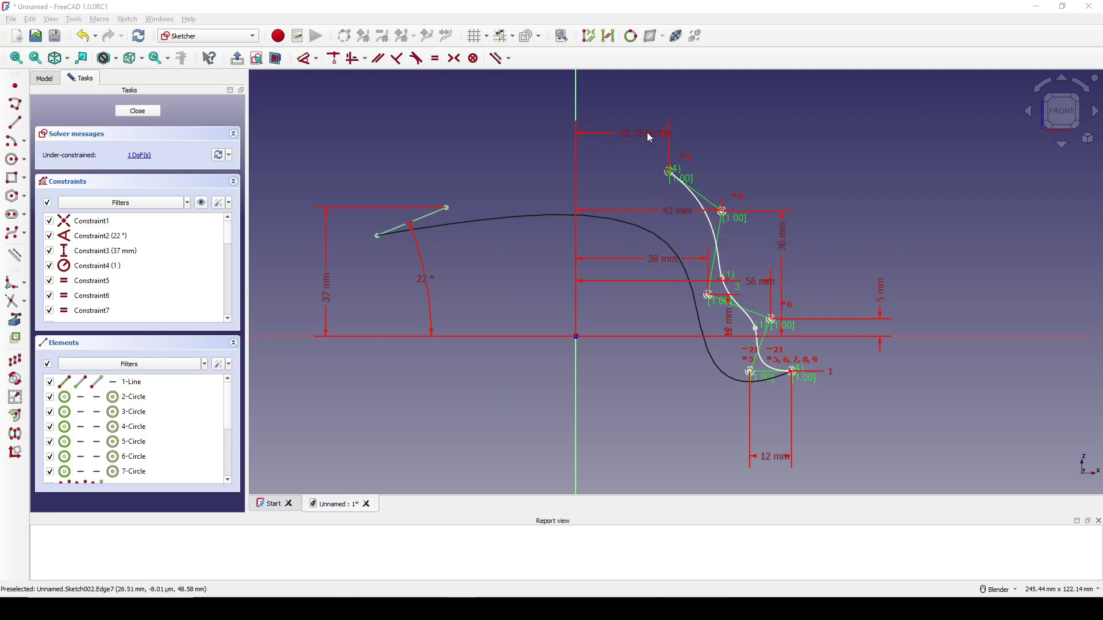
click(648, 134)
text(33)
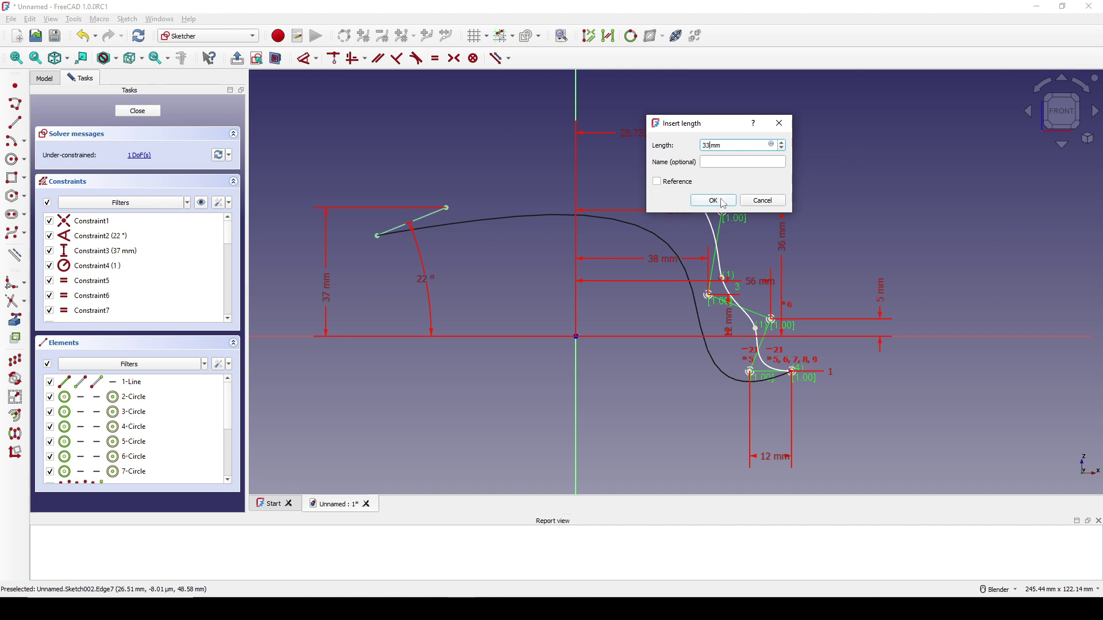
click(721, 201)
- Constrain the top vertex 44.5 mm above the origin, fully constraining the sketch
click(691, 171)
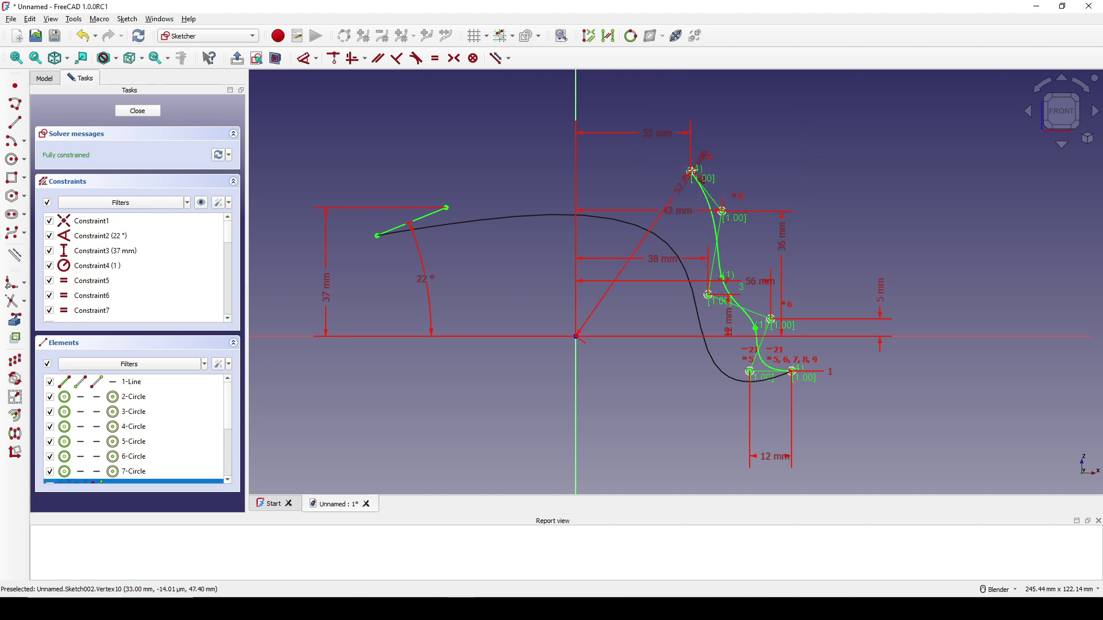
click(576, 336)
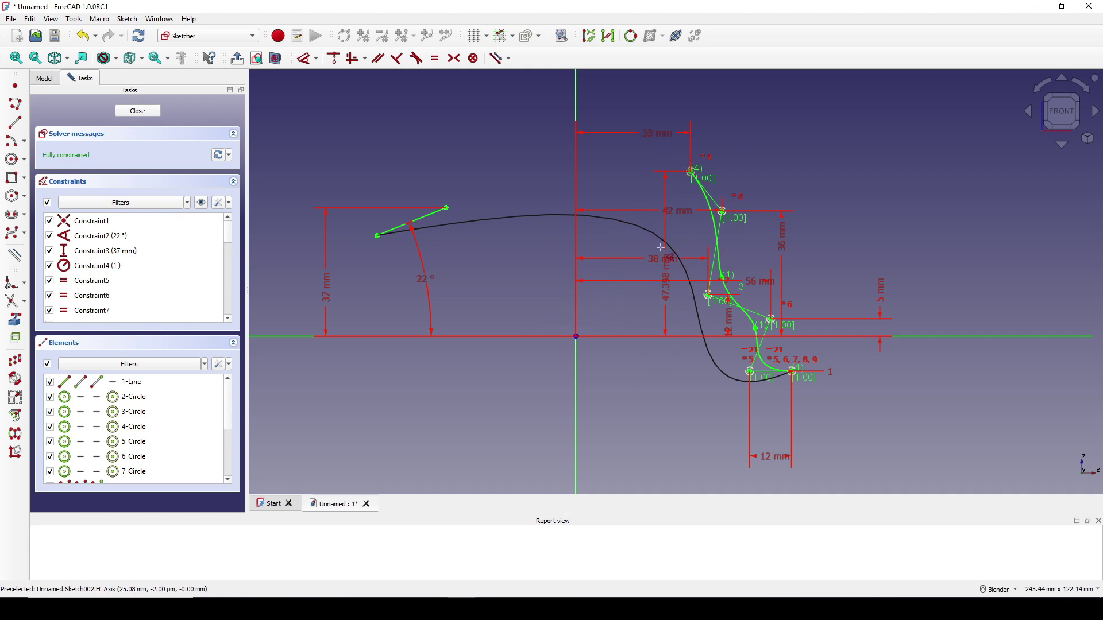
click(639, 183)
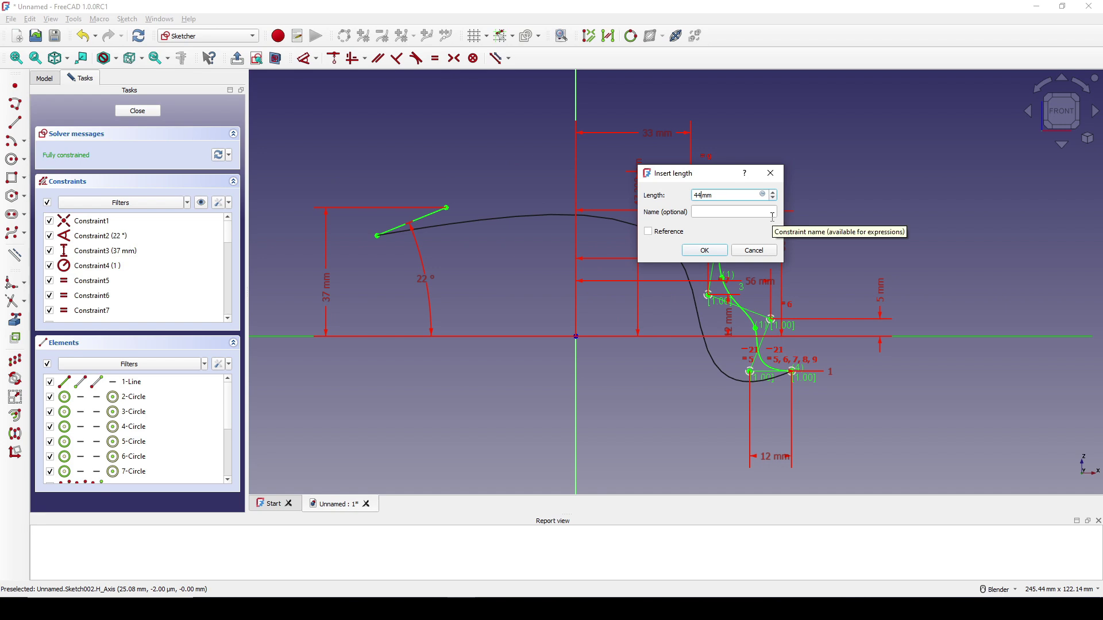
key(Return)
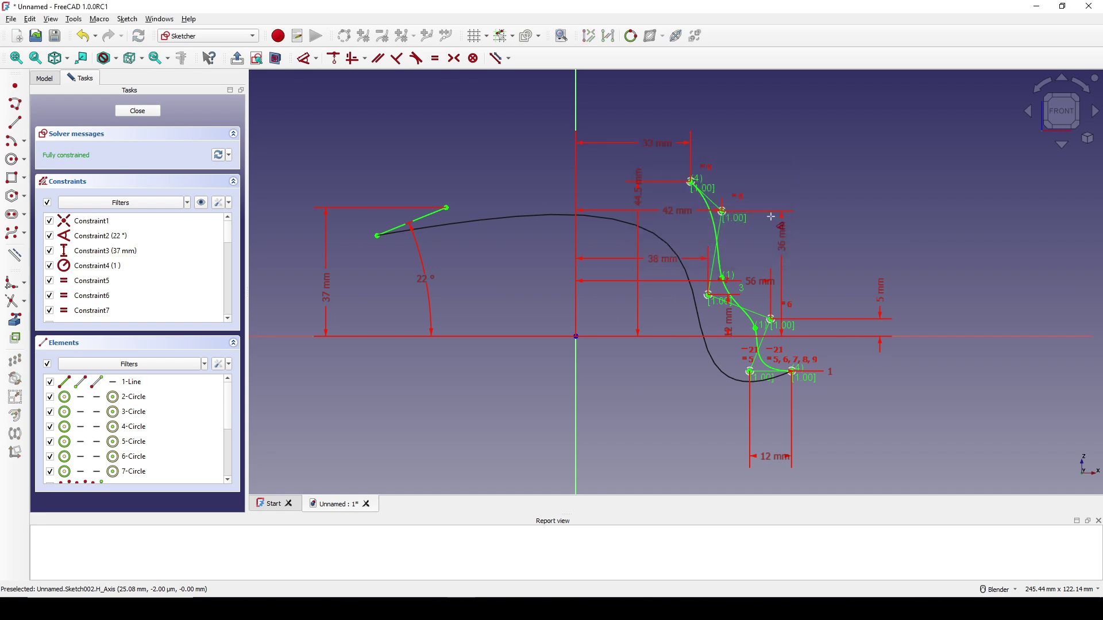
drag(642, 201, 854, 224)
scroll(936, 232, up, 1)
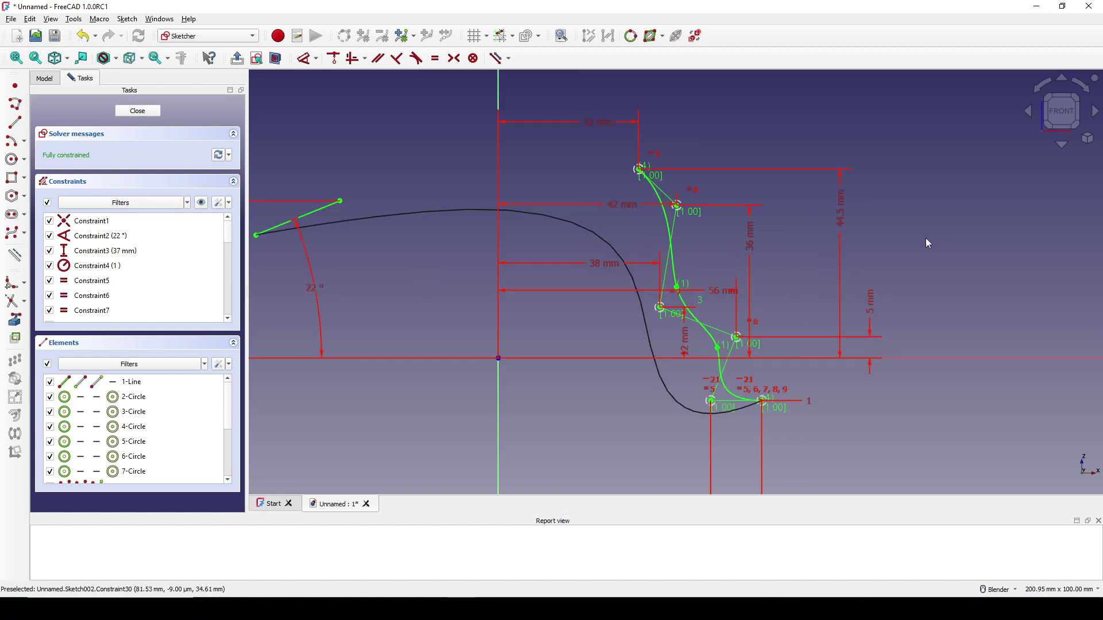
mouse_move(926, 238)
shift+middle_down()
mouse_move(933, 190)
mouse_move(950, 192)
mouse_move(965, 216)
shift+middle_up()
scroll(925, 209, down, 1)
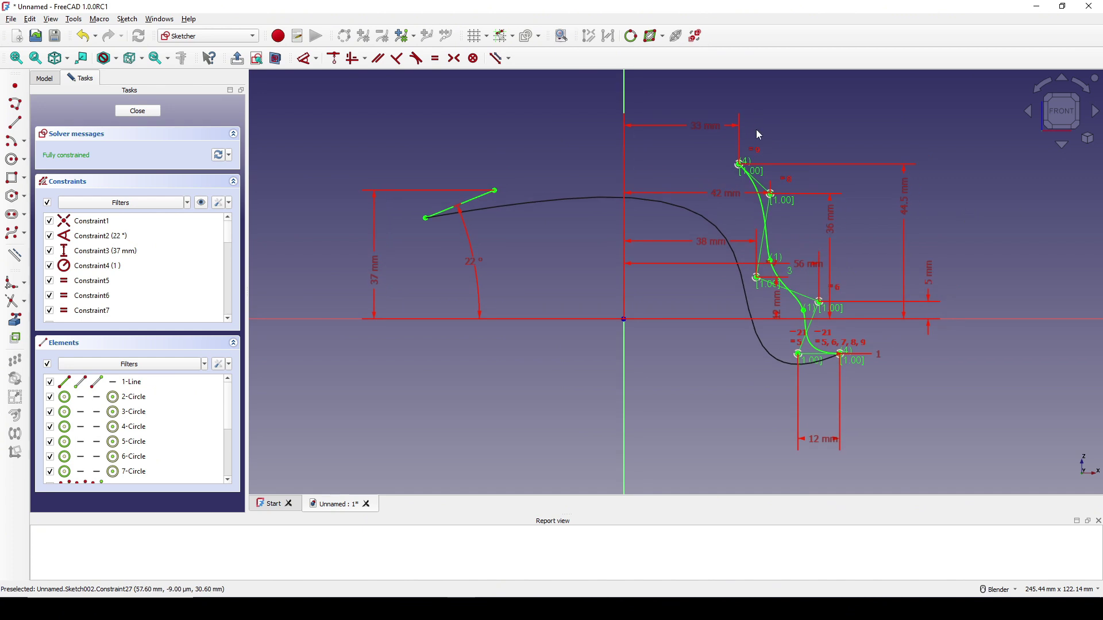
- Draw a straight line from the 22° line's upper end to the B-spline's top point
click(15, 121)
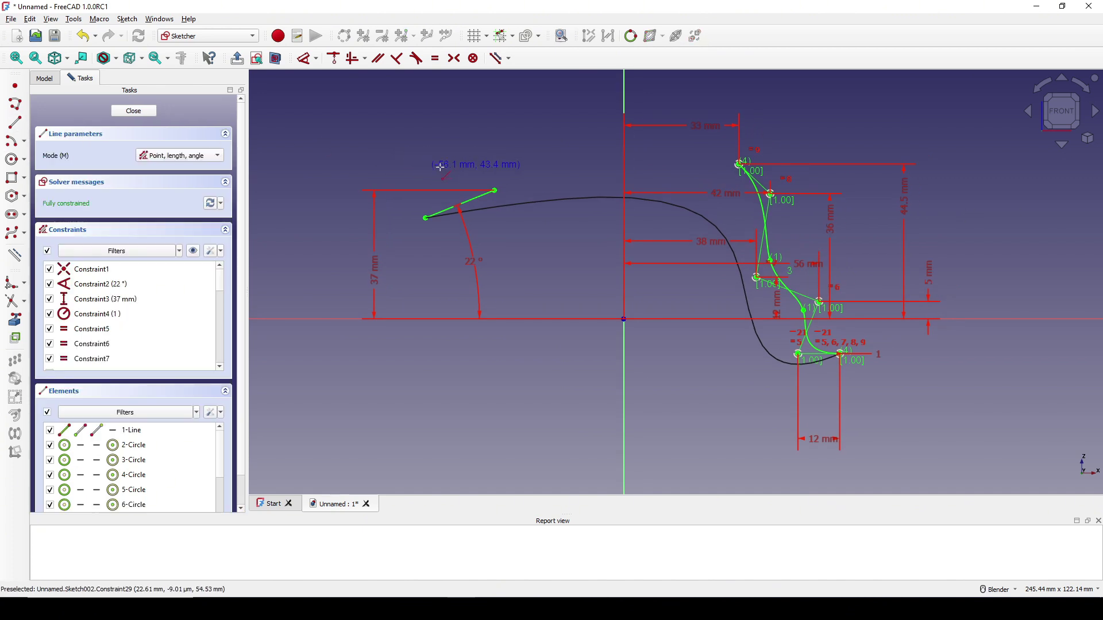
click(495, 190)
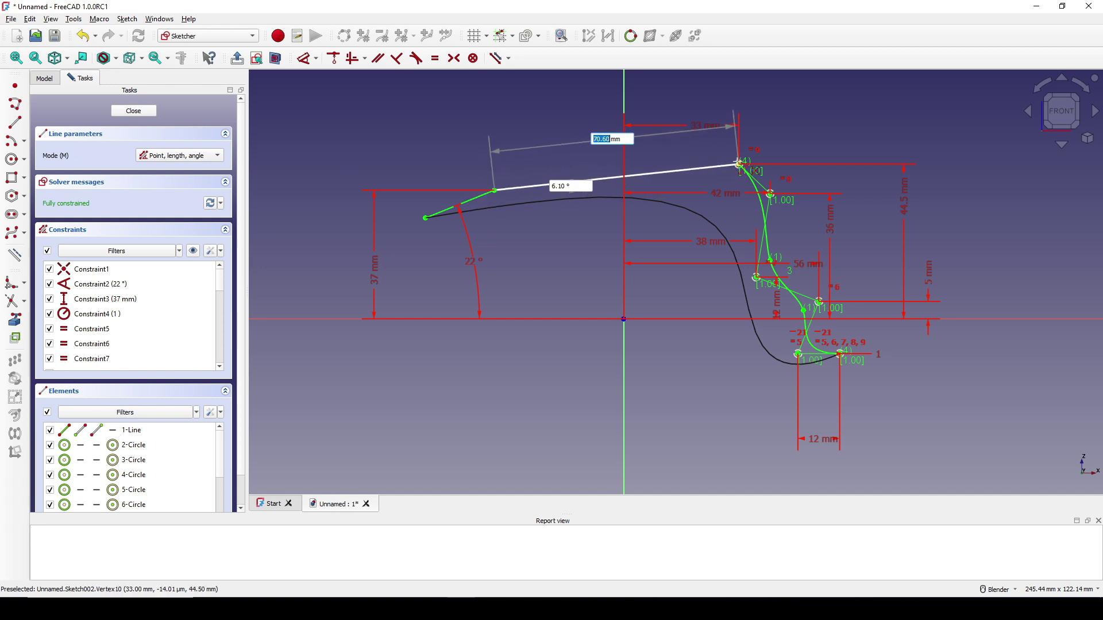
click(739, 163)
right_click(812, 150)
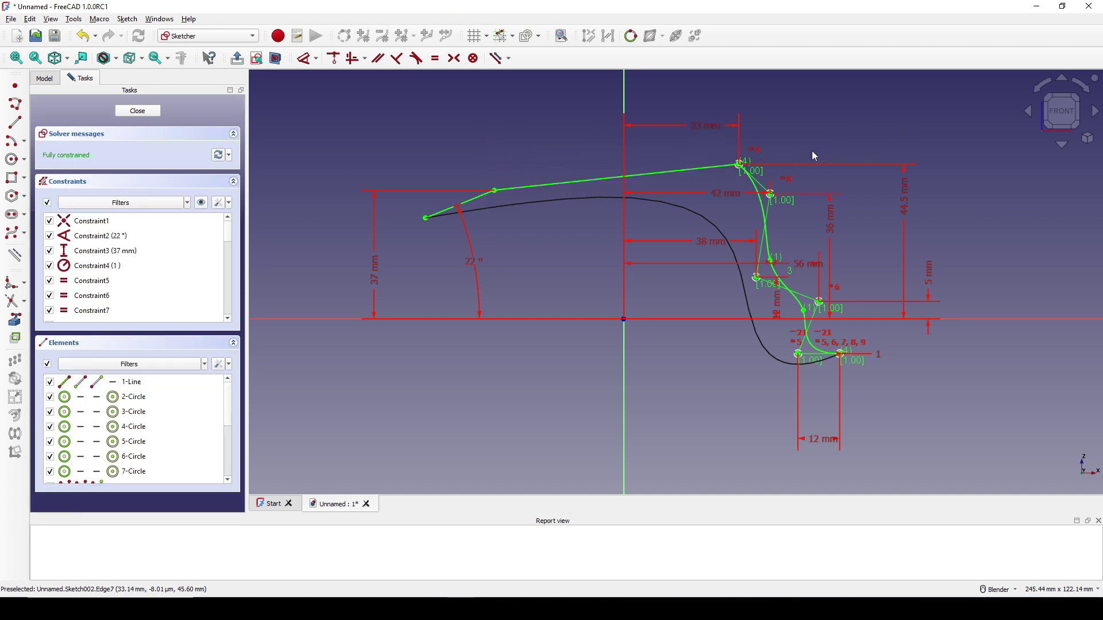
- Close the sketch and switch to the Surface workbench to view the curves in 3D
click(146, 115)
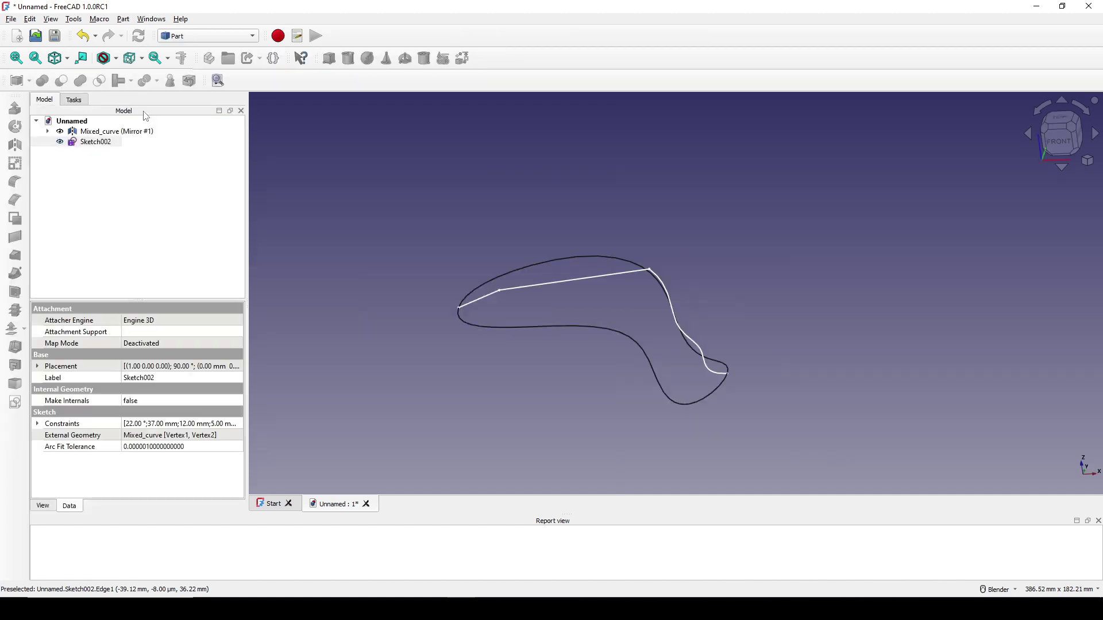
mouse_move(708, 288)
middle_down()
mouse_move(787, 256)
mouse_move(735, 254)
mouse_move(749, 242)
middle_up()
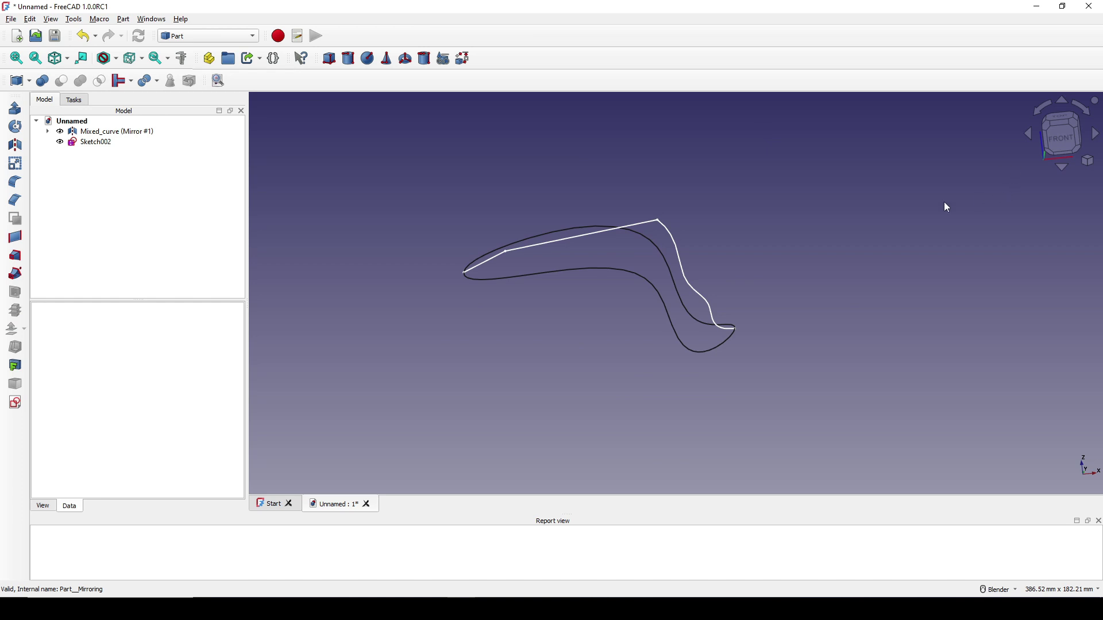
click(223, 37)
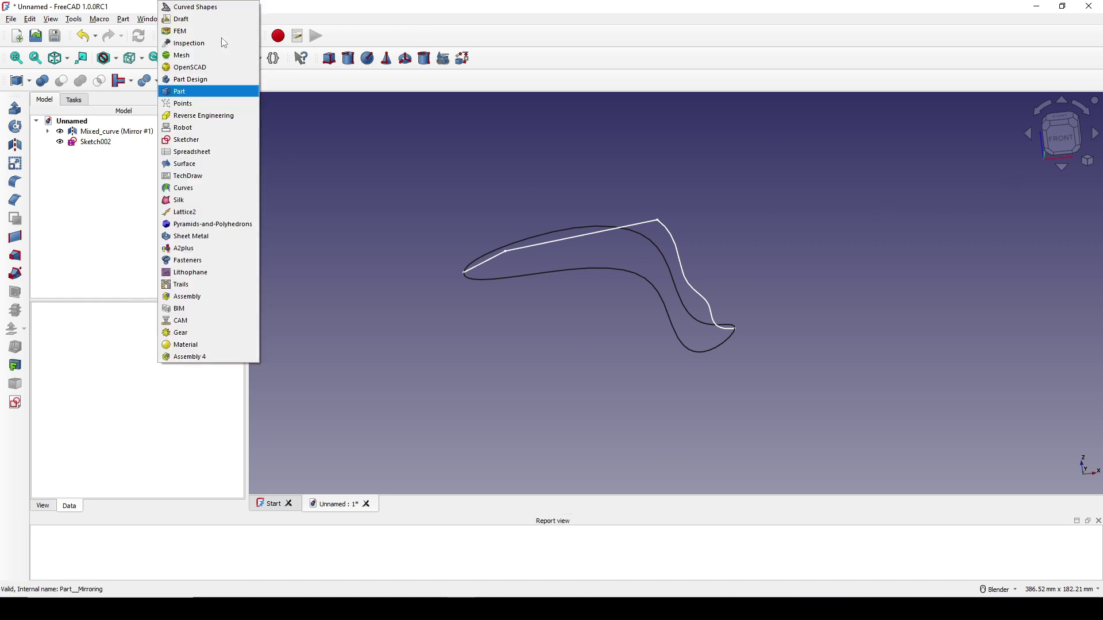
click(203, 164)
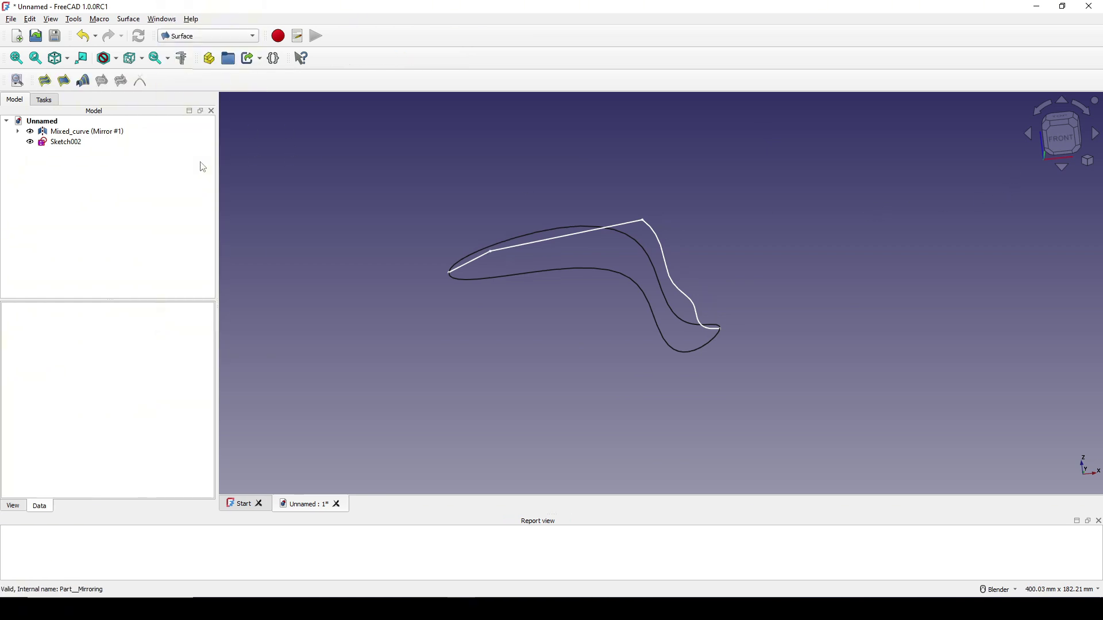
middle_drag(584, 218, 698, 307)
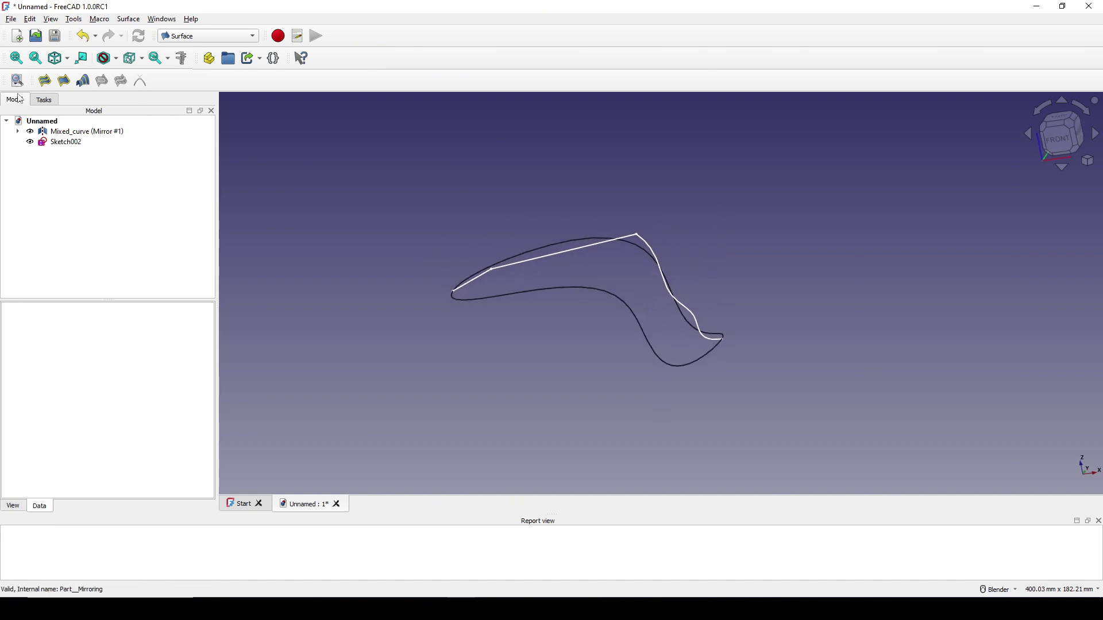
- Create a Filling surface bounded by Mixed_curve.Edge1 and Mixed_curve (Mirror #1).Edge1
click(48, 87)
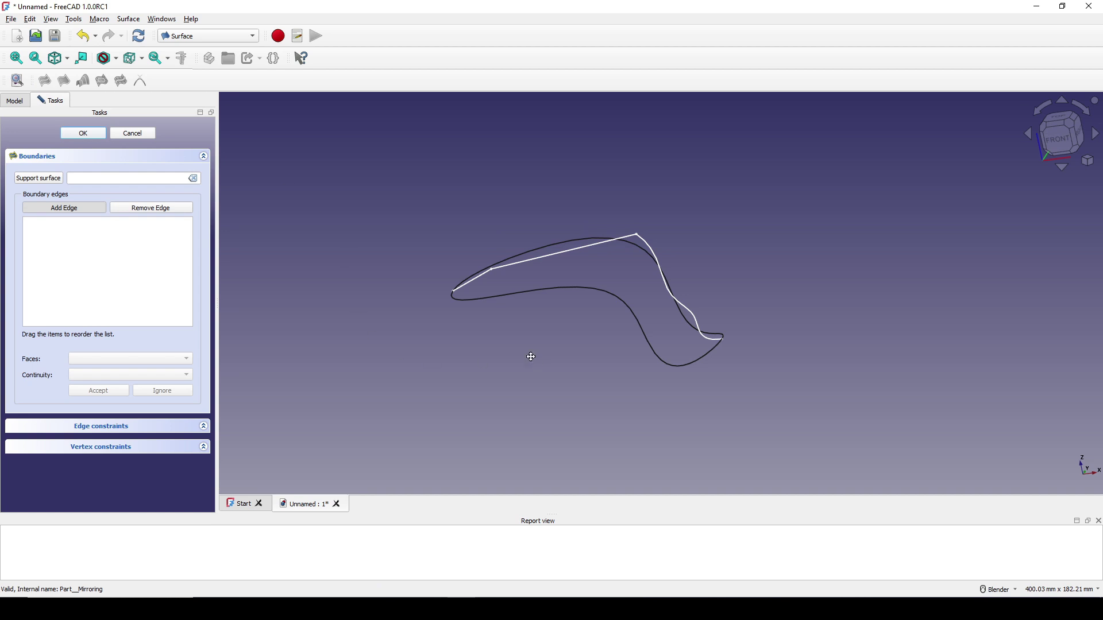
middle_drag(531, 357, 510, 399)
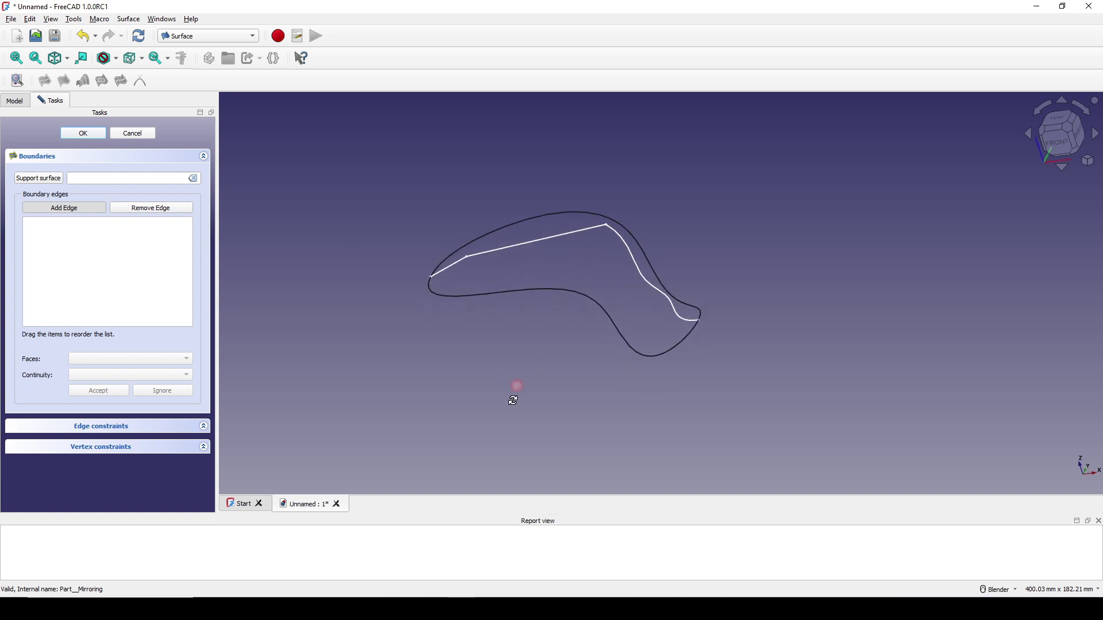
click(592, 299)
click(641, 240)
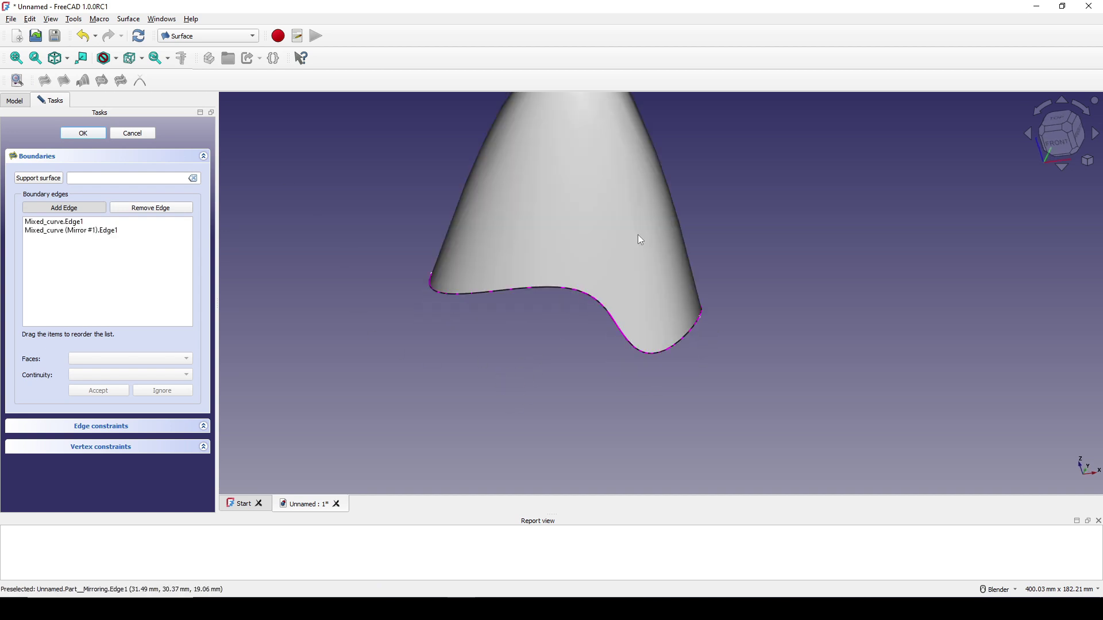
scroll(641, 240, down, 3)
middle_drag(638, 281, 707, 269)
middle_drag(622, 280, 545, 299)
scroll(715, 248, up, 2)
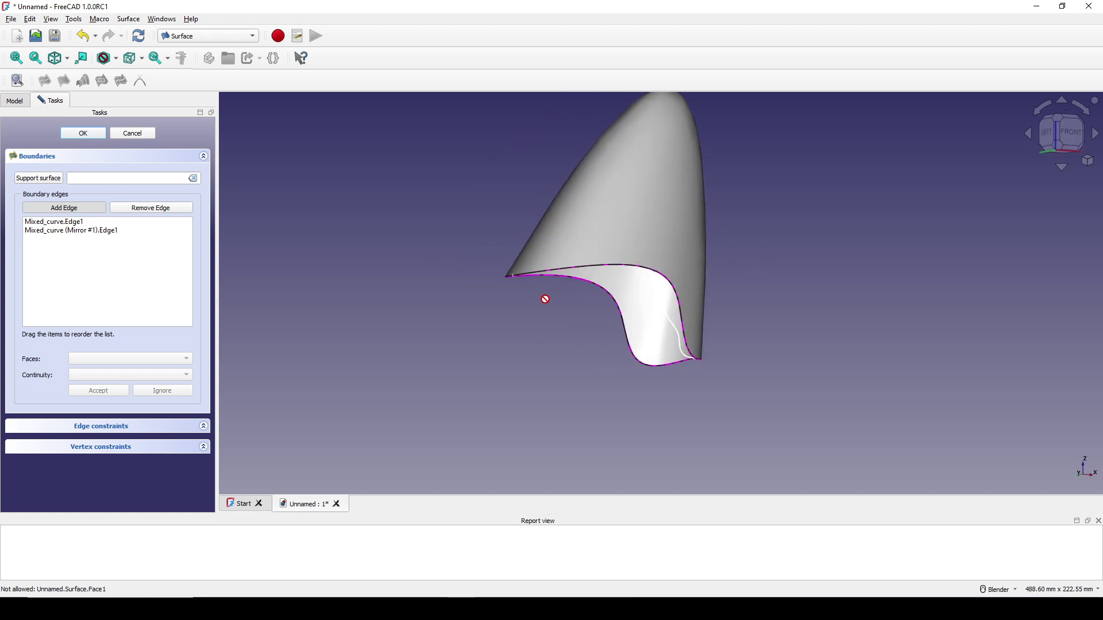
- Add Sketch002 Edge3 and Edge2 as non-boundary guide edges and finish the Filling surface
click(120, 427)
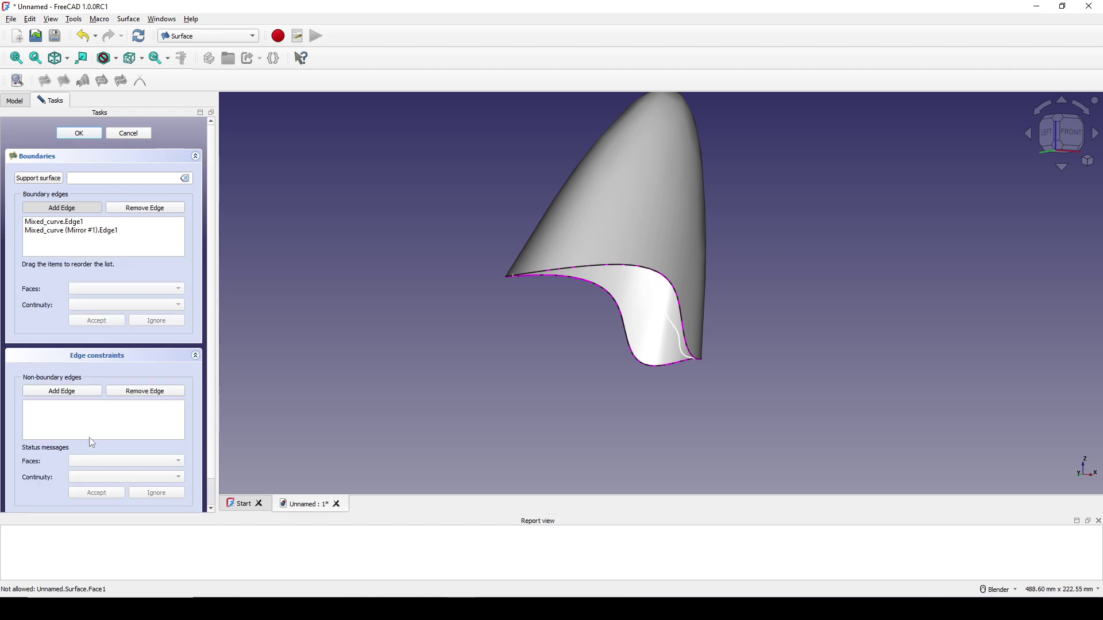
scroll(74, 432, down, 1)
click(76, 366)
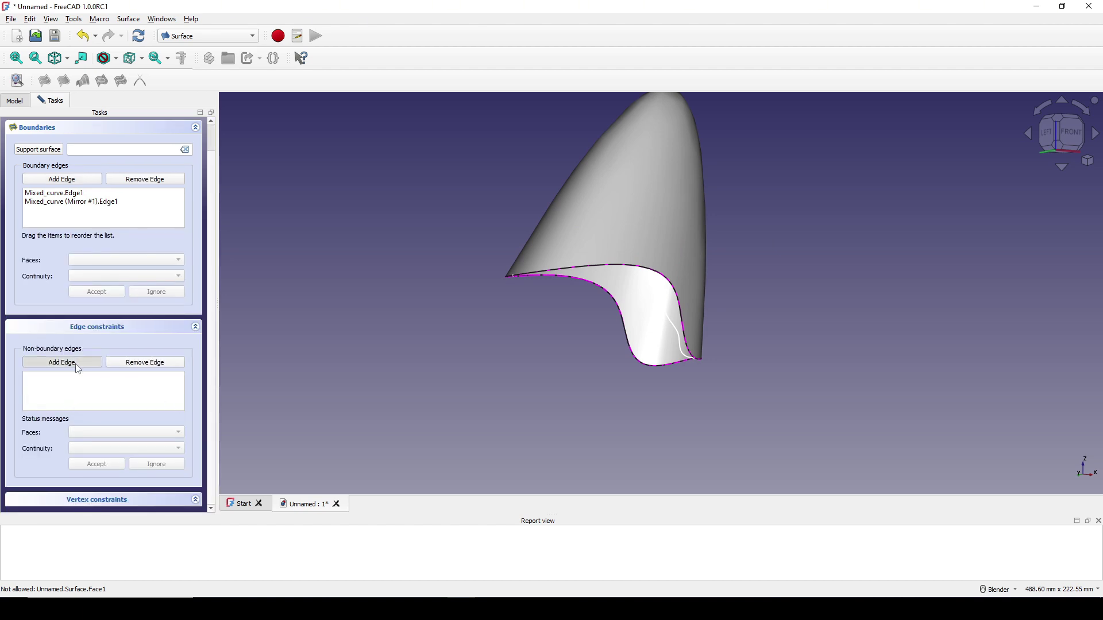
scroll(517, 320, up, 3)
middle_drag(750, 285, 515, 209)
middle_drag(596, 242, 513, 225)
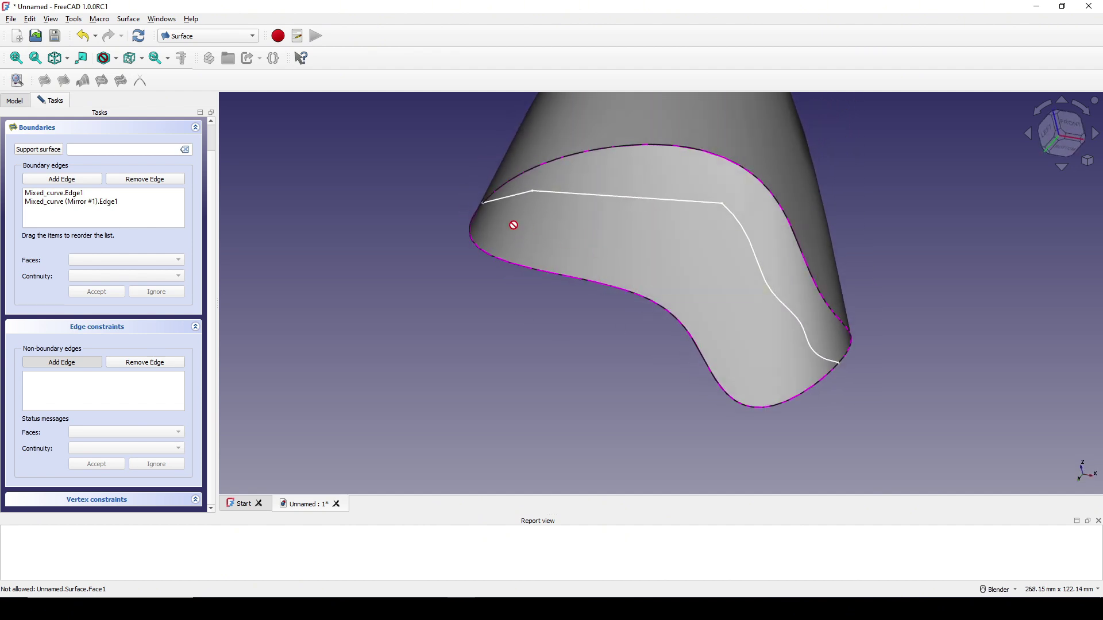
shift+middle_drag(671, 216, 597, 212)
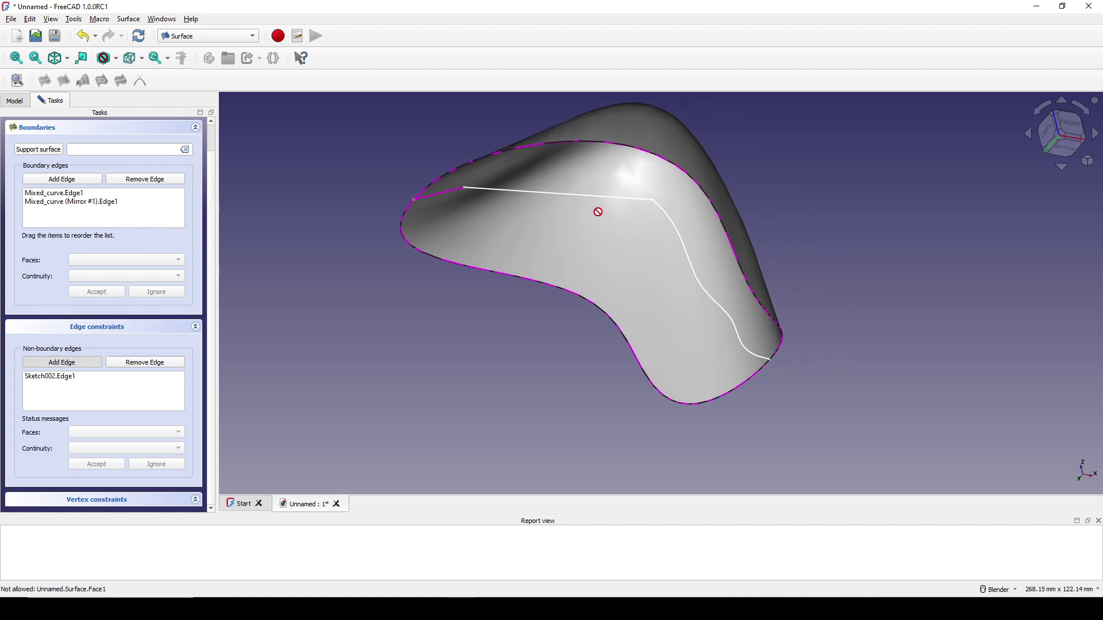
click(578, 195)
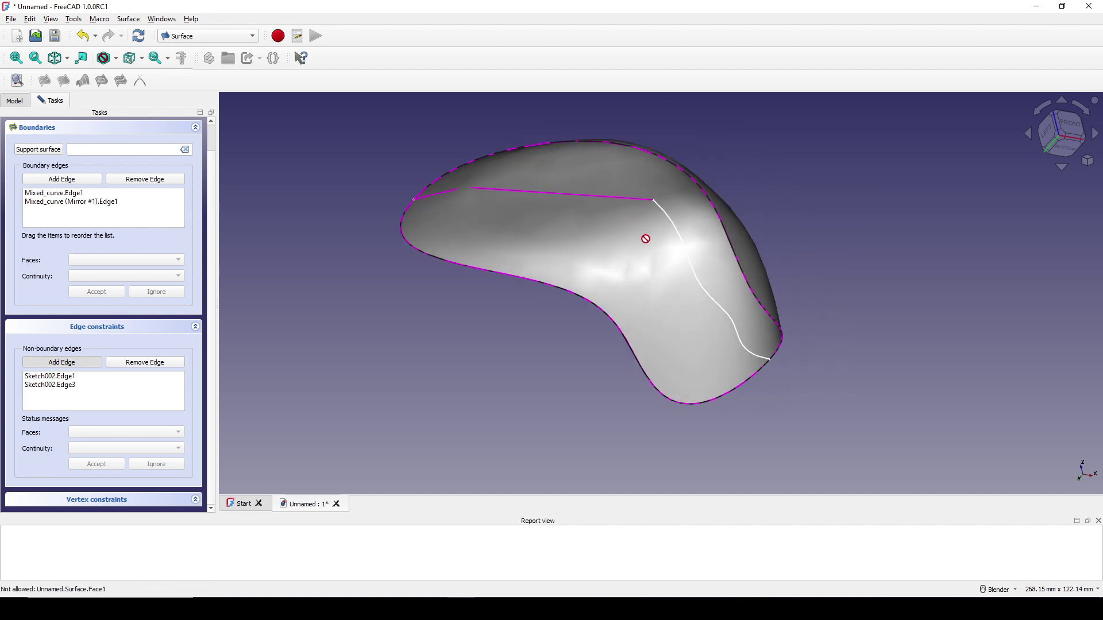
shift+middle_drag(663, 248, 625, 241)
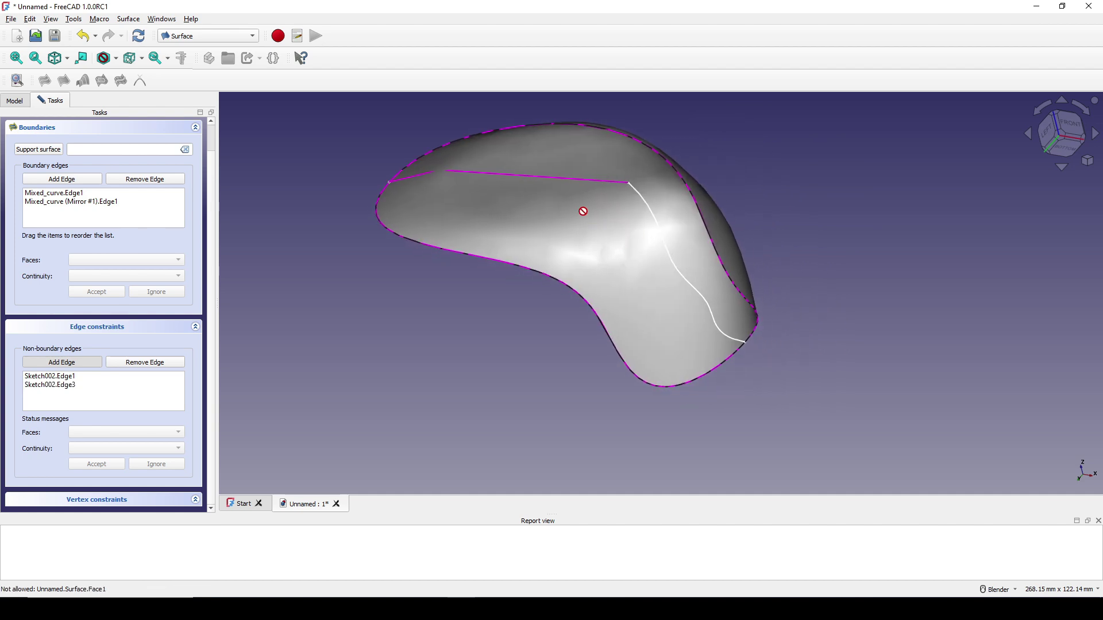
click(672, 268)
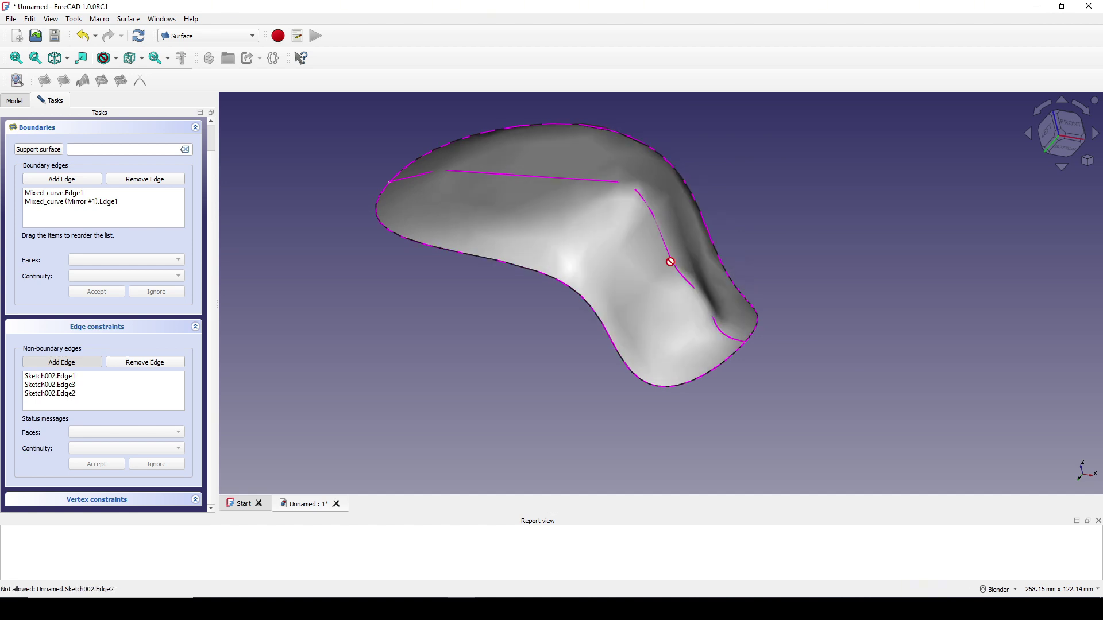
mouse_move(670, 261)
middle_down()
mouse_move(627, 310)
mouse_move(536, 369)
mouse_move(519, 351)
mouse_move(534, 397)
middle_up()
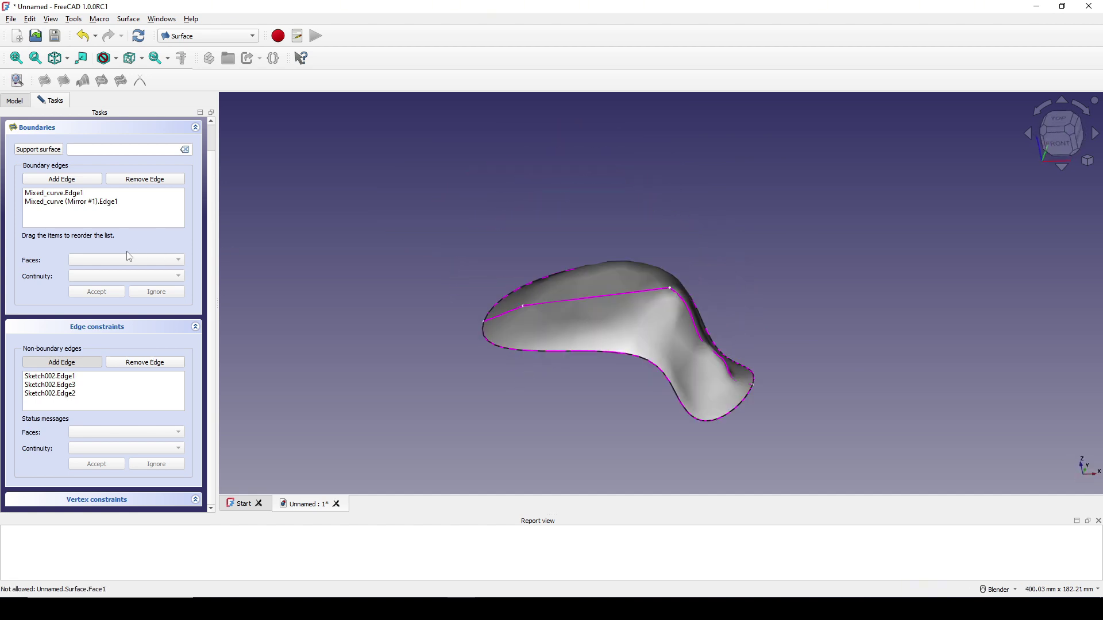
click(80, 133)
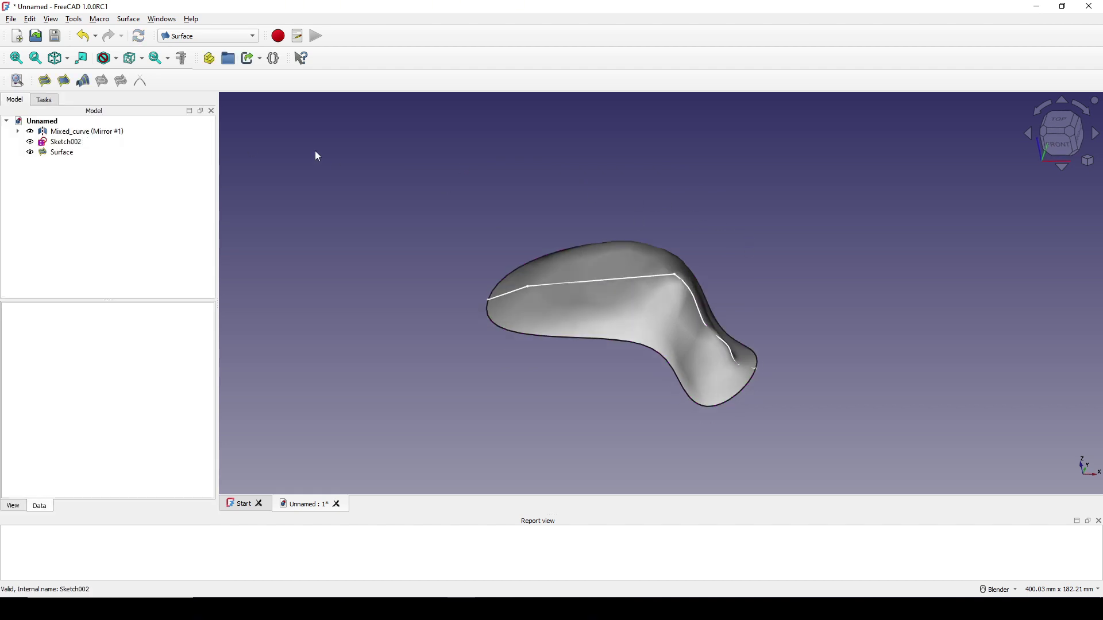
- Switch to the Part workbench and start a new sketch on the XZ plane
click(216, 37)
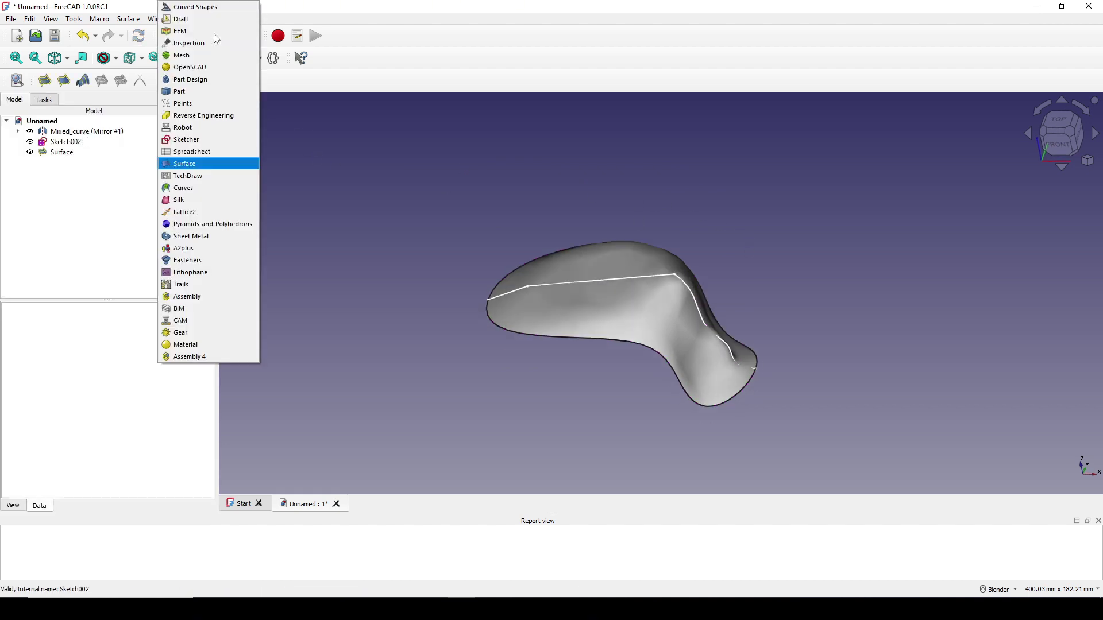
click(211, 93)
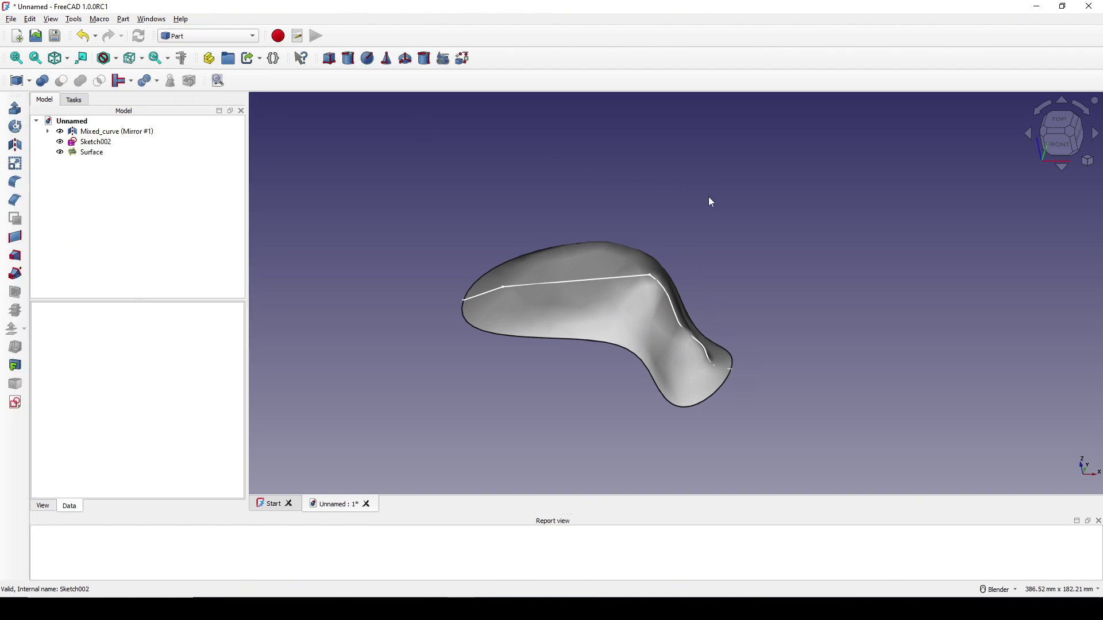
shift+middle_drag(745, 196, 718, 199)
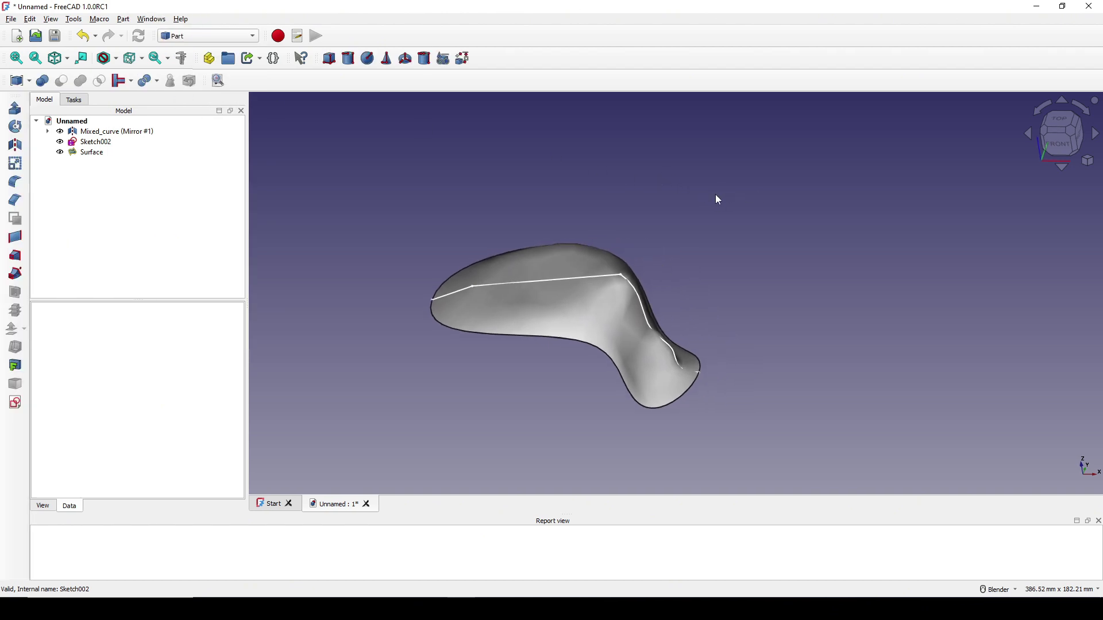
click(15, 402)
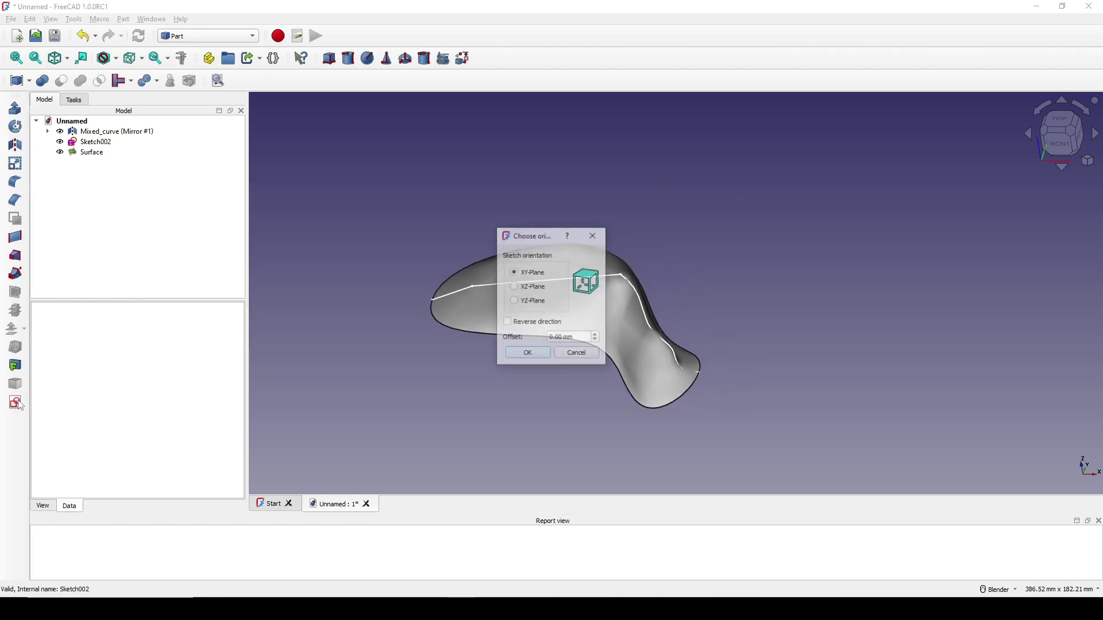
click(526, 290)
- Confirm the XZ plane and draw a 65 mm diameter circle centred on the vertical axis
click(528, 354)
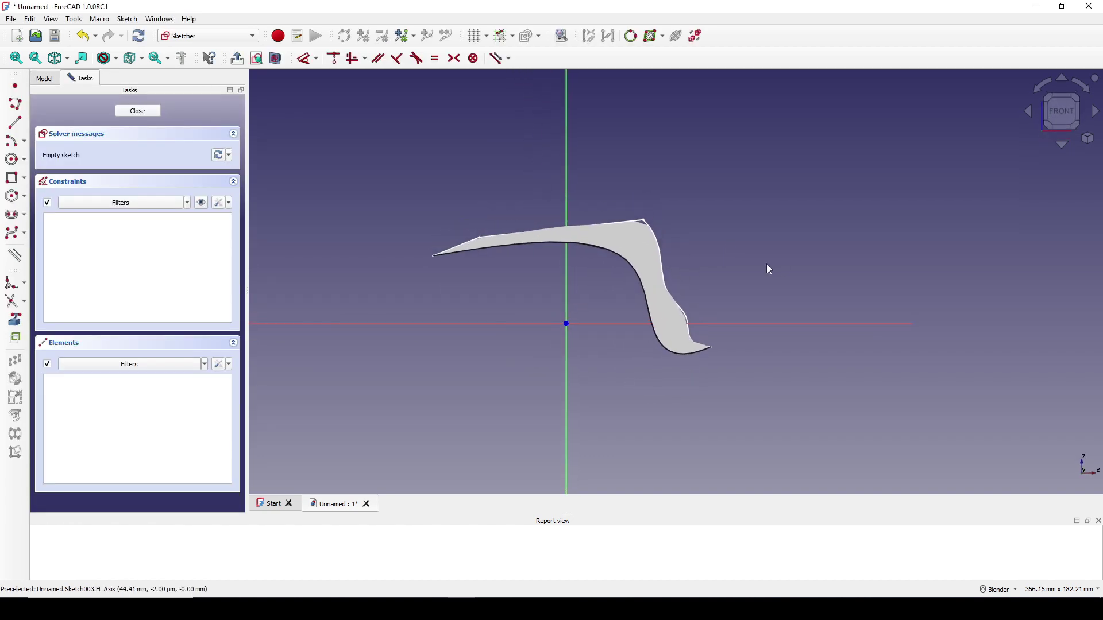
click(11, 159)
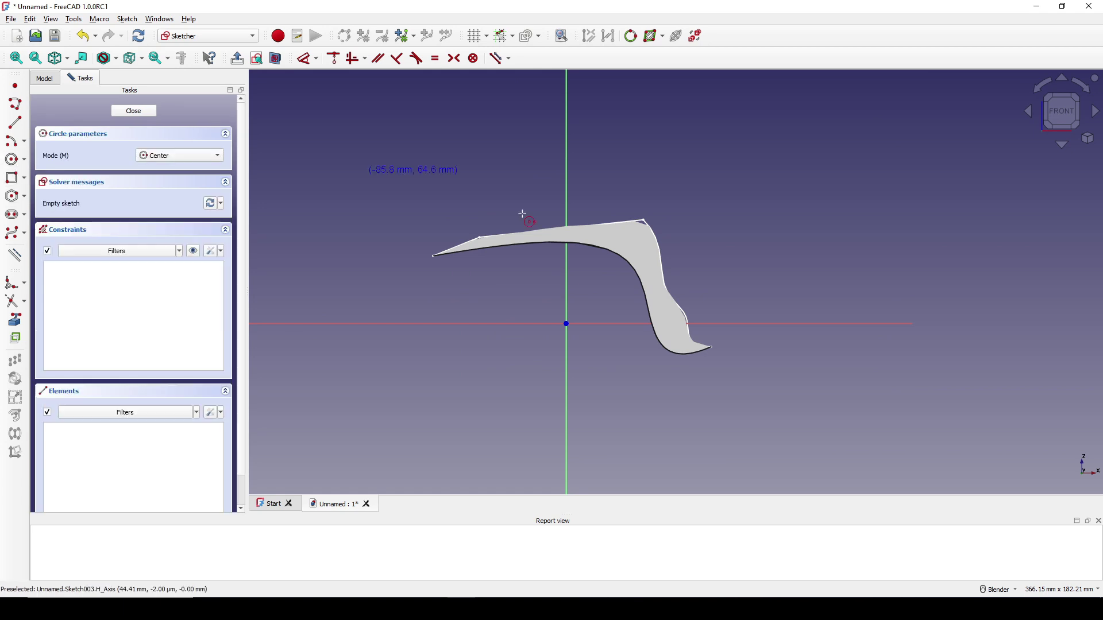
click(566, 253)
click(664, 165)
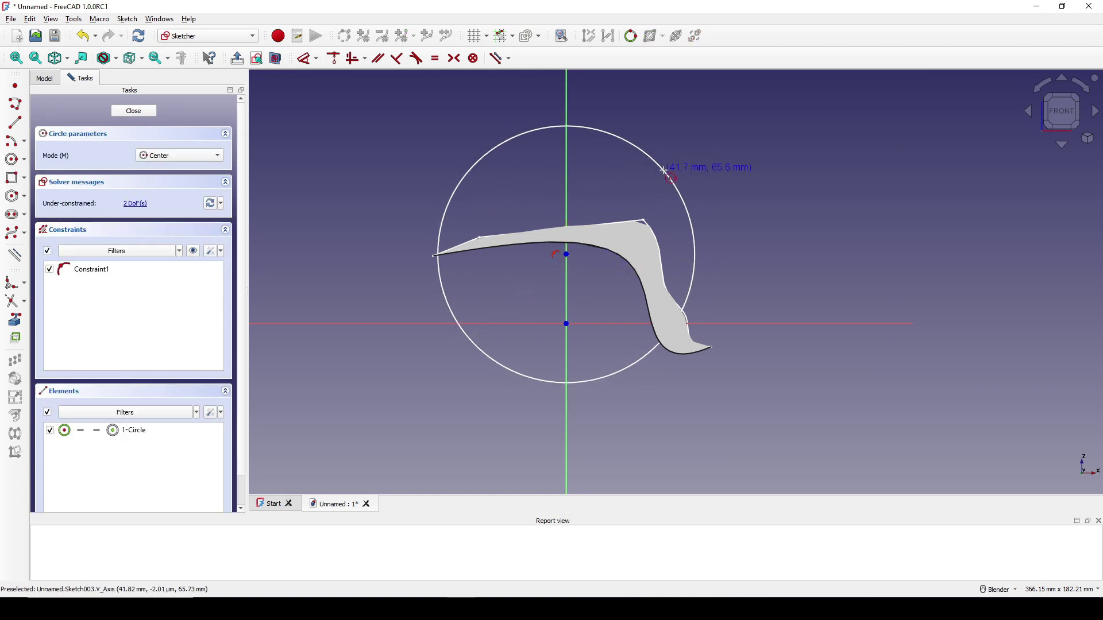
right_click(737, 169)
click(685, 190)
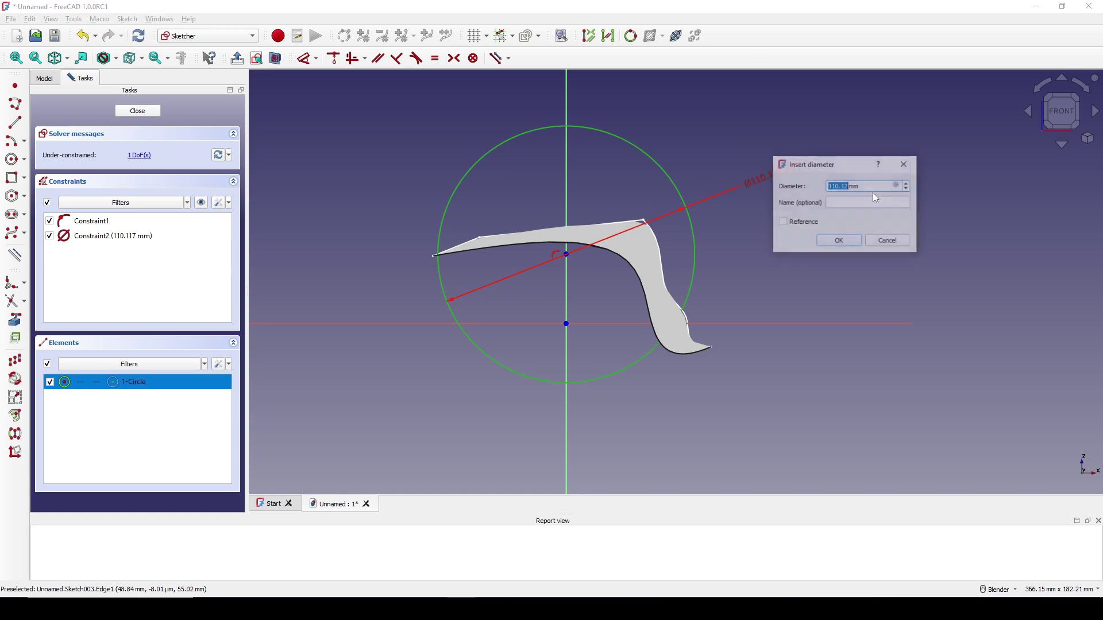
text(65)
click(839, 241)
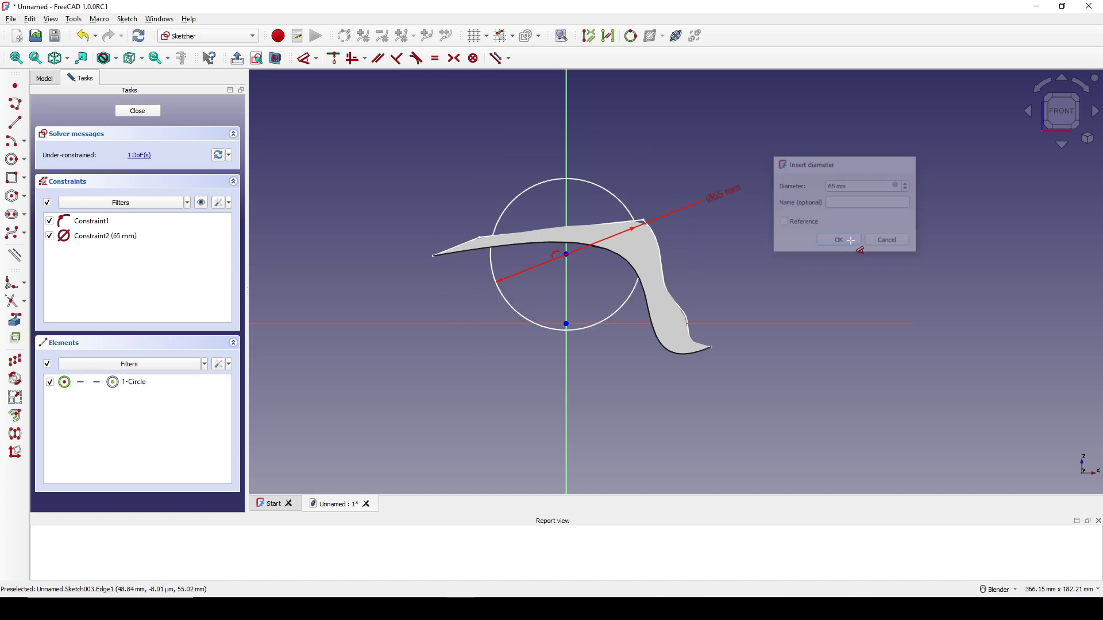
- Place the circle's centre 35 mm above the origin
click(568, 254)
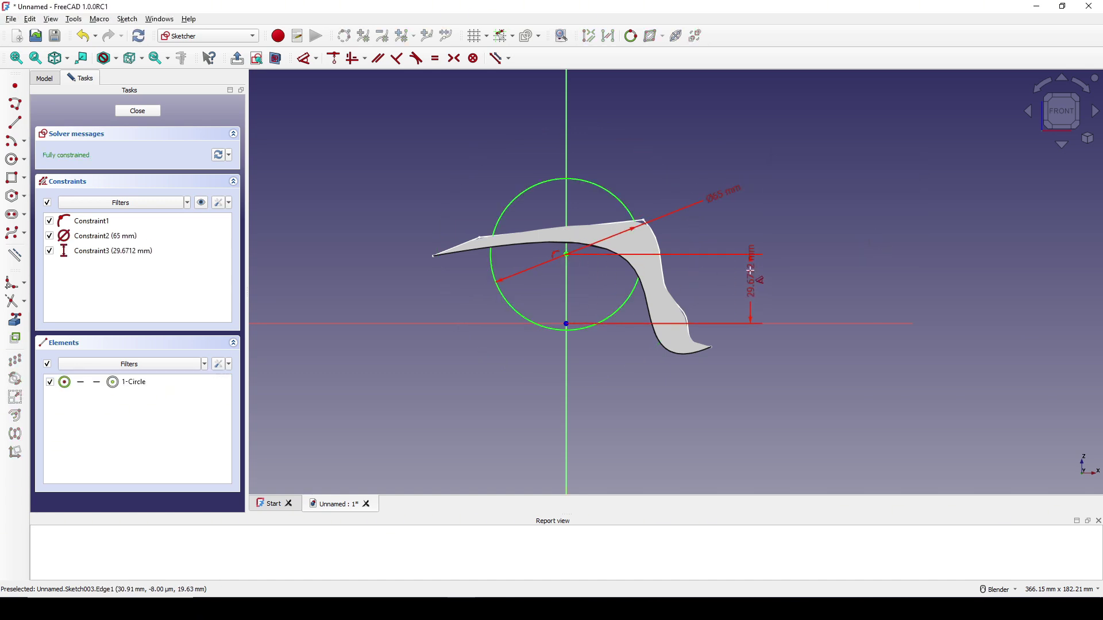
click(751, 276)
text(35)
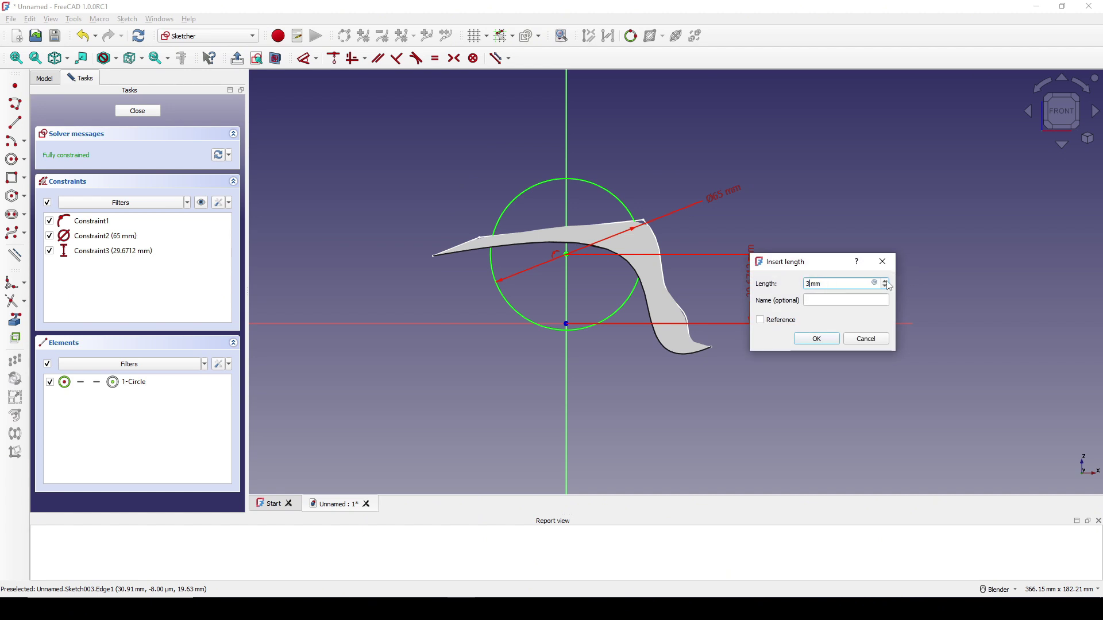
click(818, 338)
scroll(746, 270, up, 2)
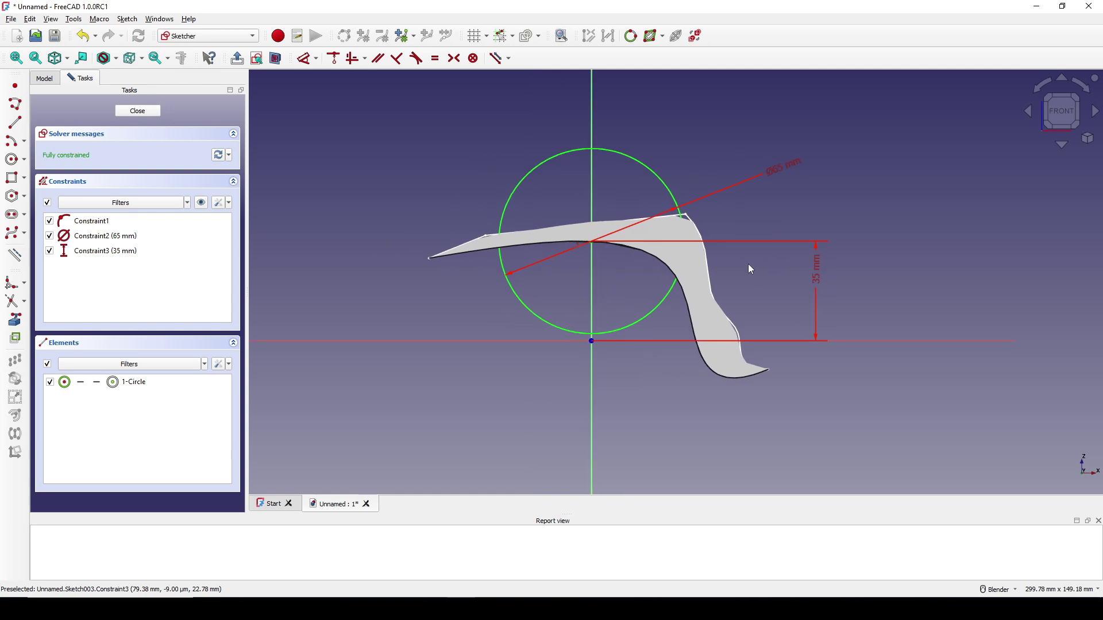
- Draw a vertical line along the axis and trim away the circle's left half and the line's ends
click(15, 123)
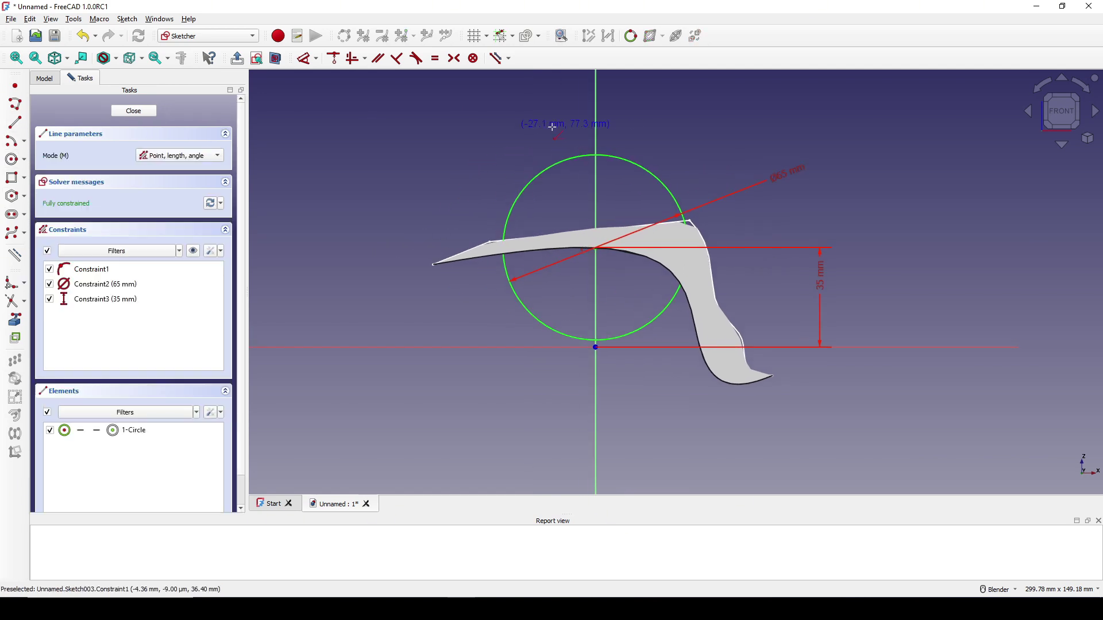
click(597, 123)
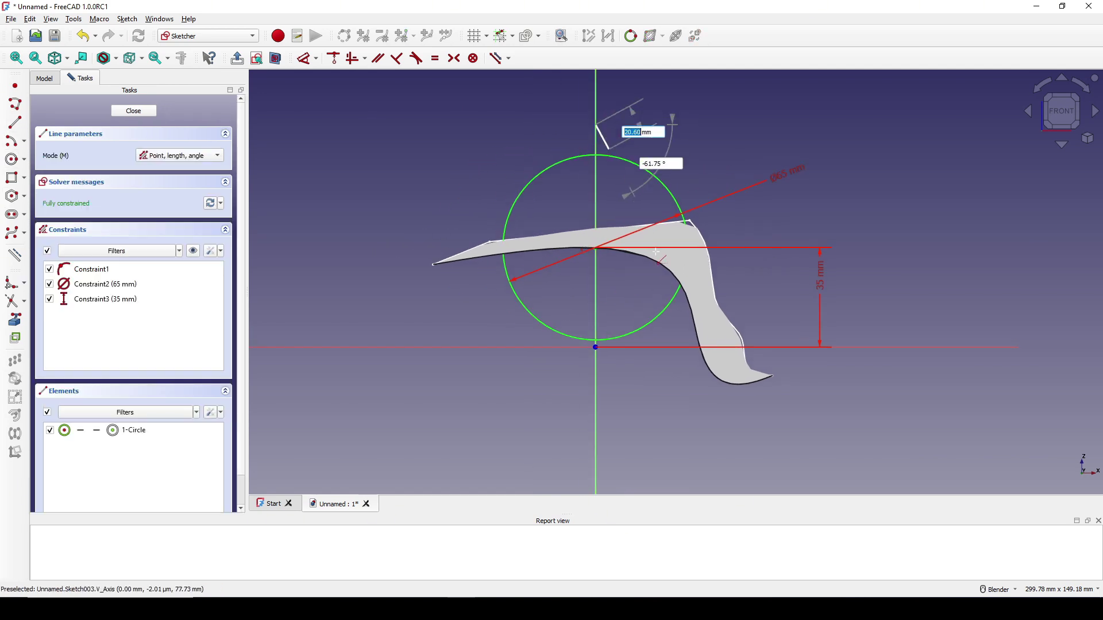
click(595, 399)
scroll(632, 304, up, 2)
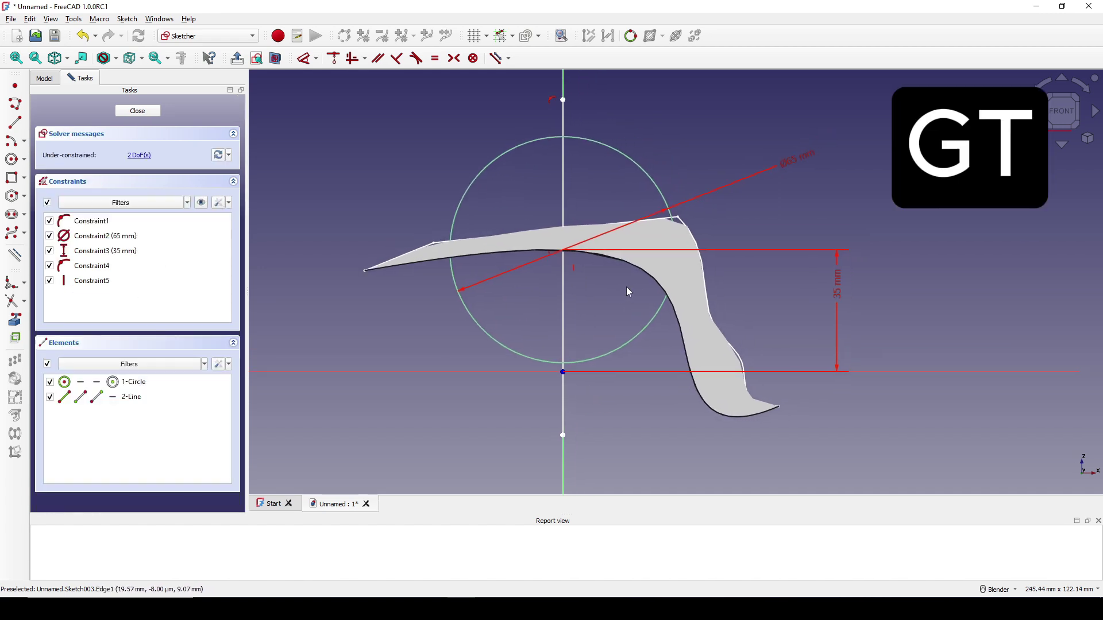
key(g)
key(l)
click(471, 316)
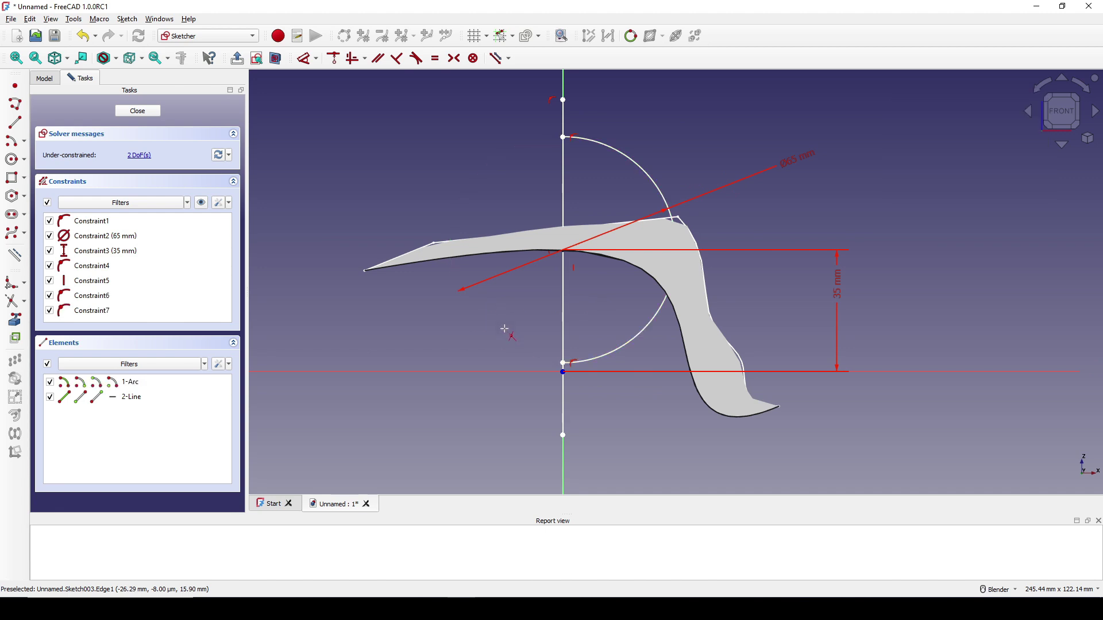
click(563, 403)
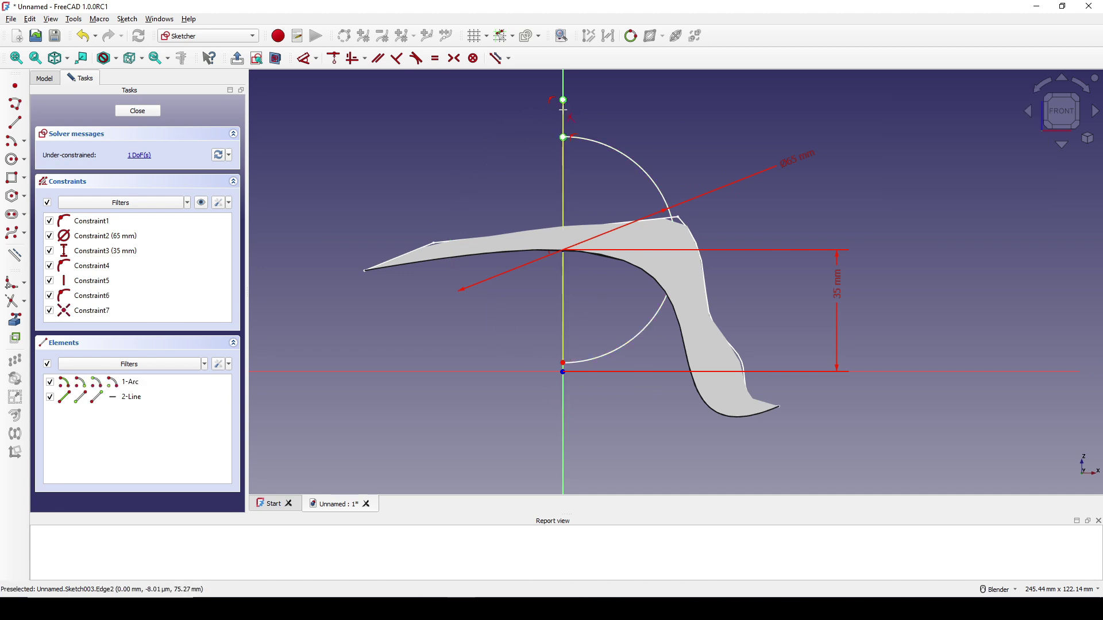
click(564, 118)
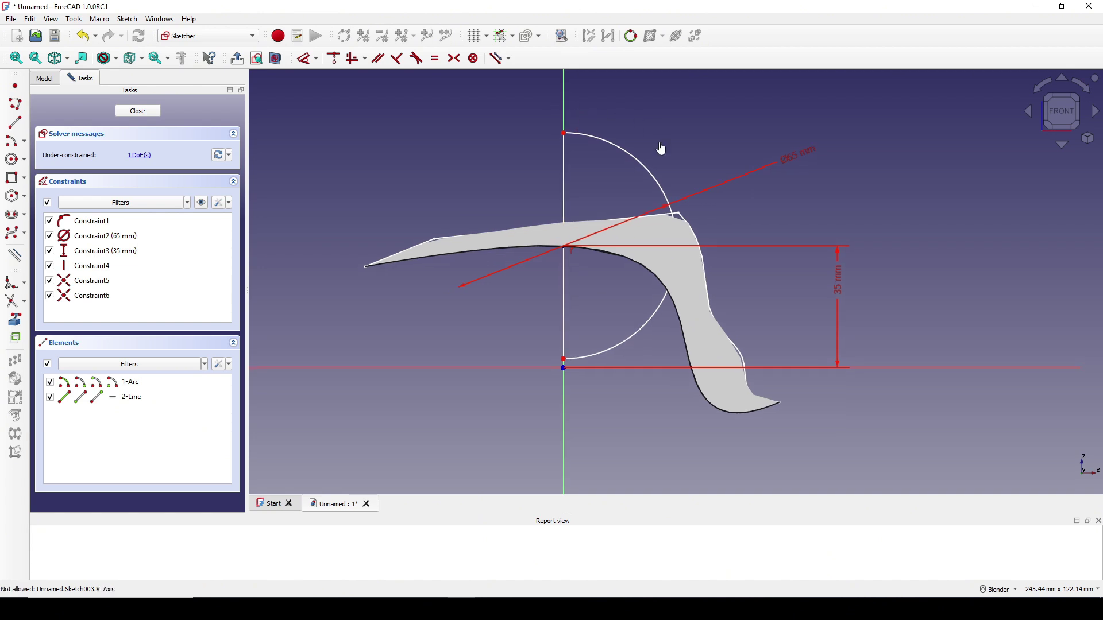
- Pin the arc's lower endpoint onto the vertical axis and close the sketch
key(a)
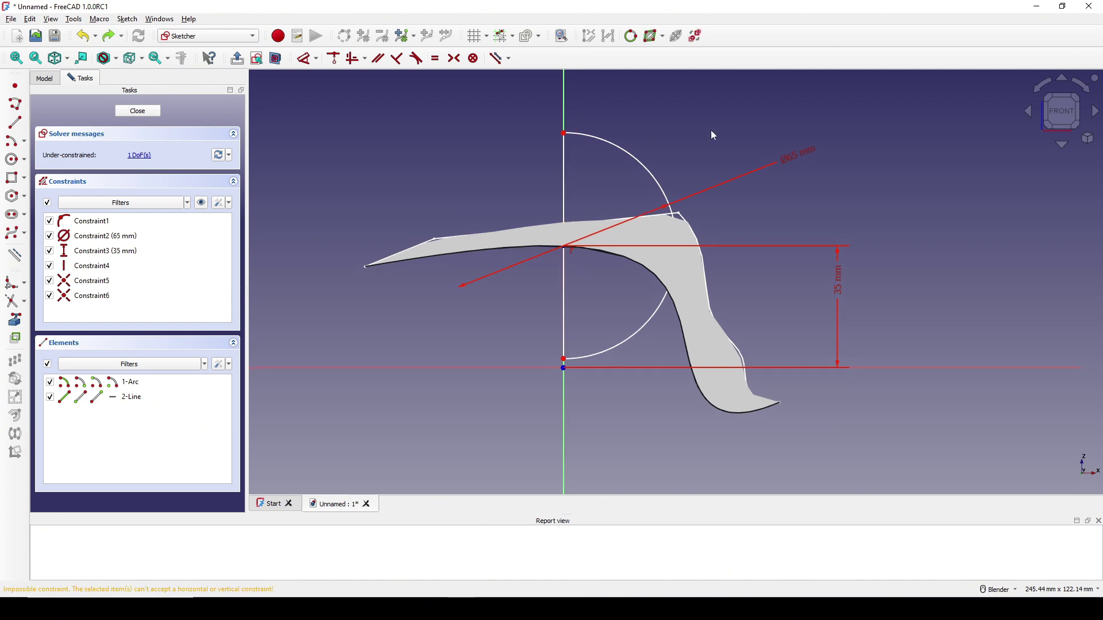
click(565, 359)
click(564, 405)
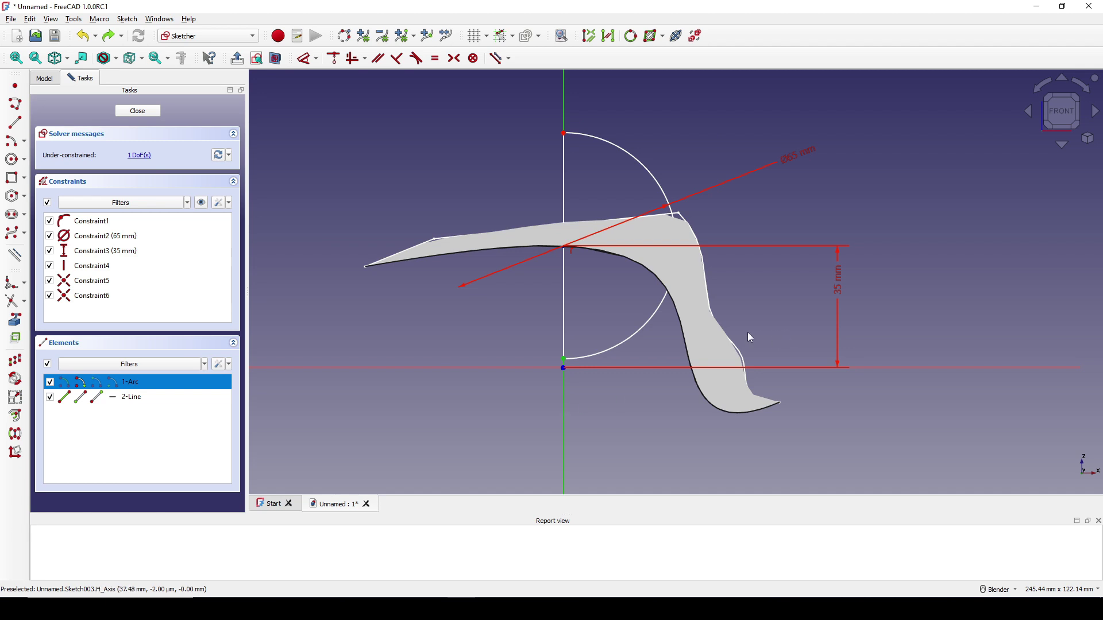
key(c)
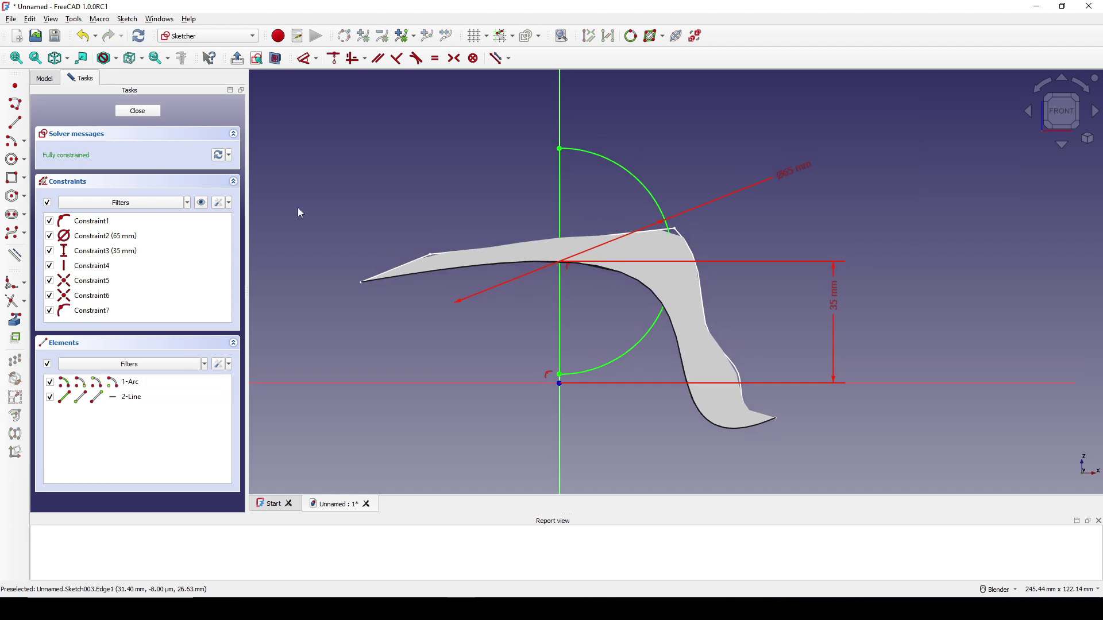
click(138, 110)
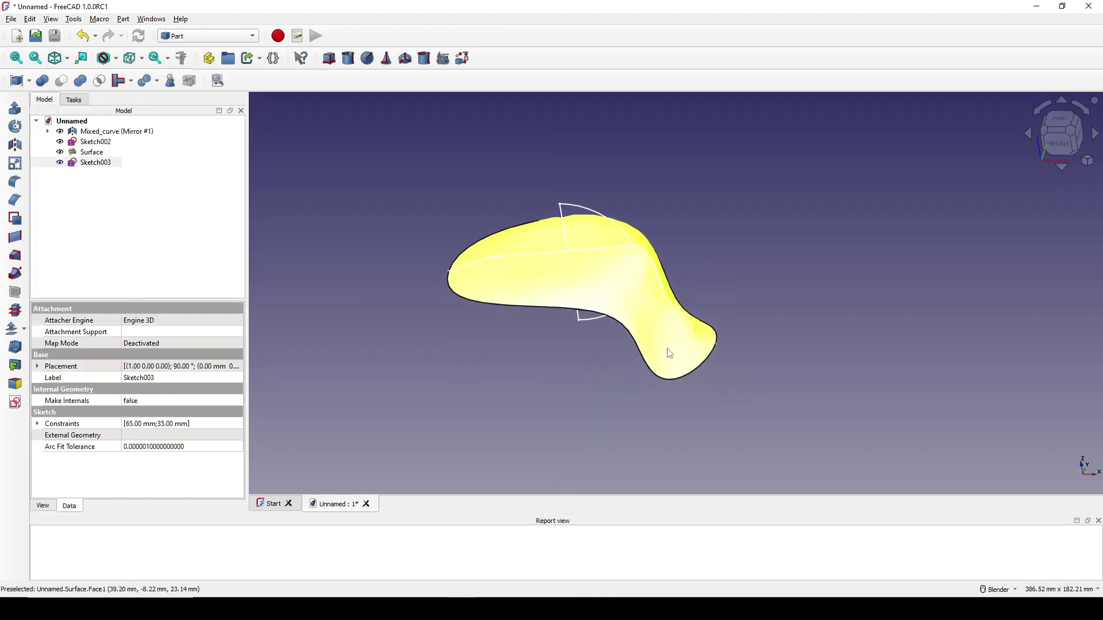
- Revolve Sketch003 360° around the Z axis into a sphere
middle_drag(650, 299, 717, 249)
click(762, 242)
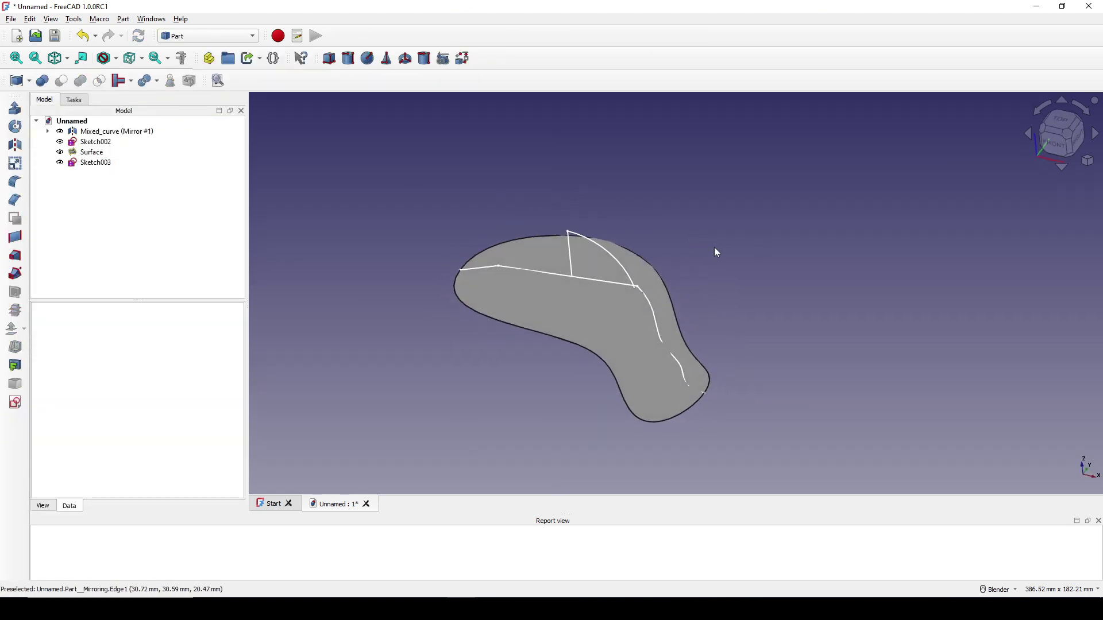
click(95, 163)
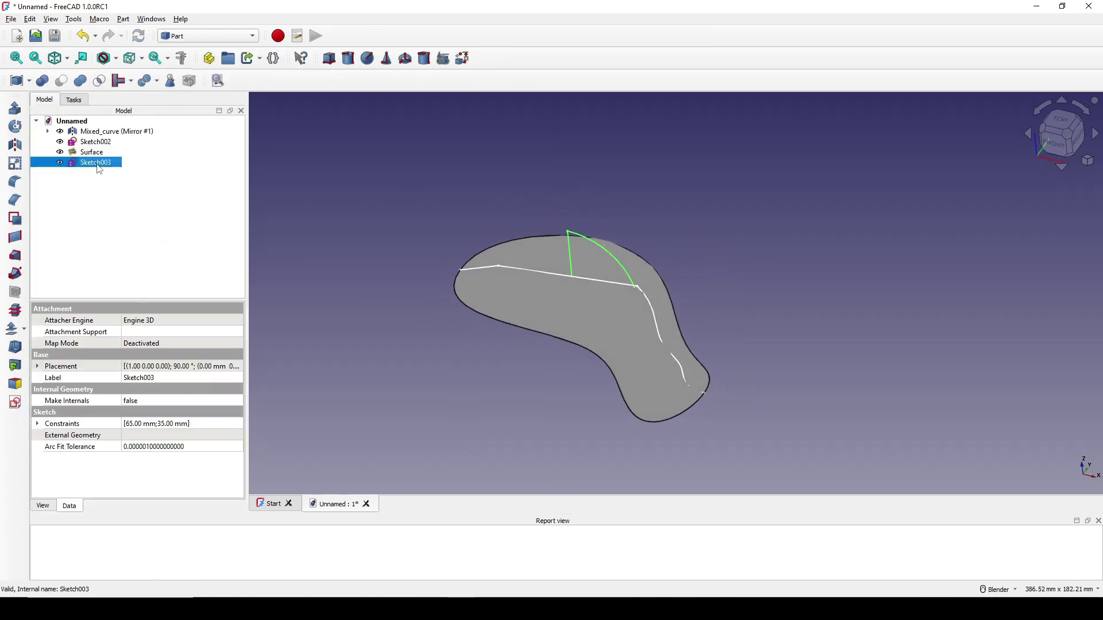
click(16, 128)
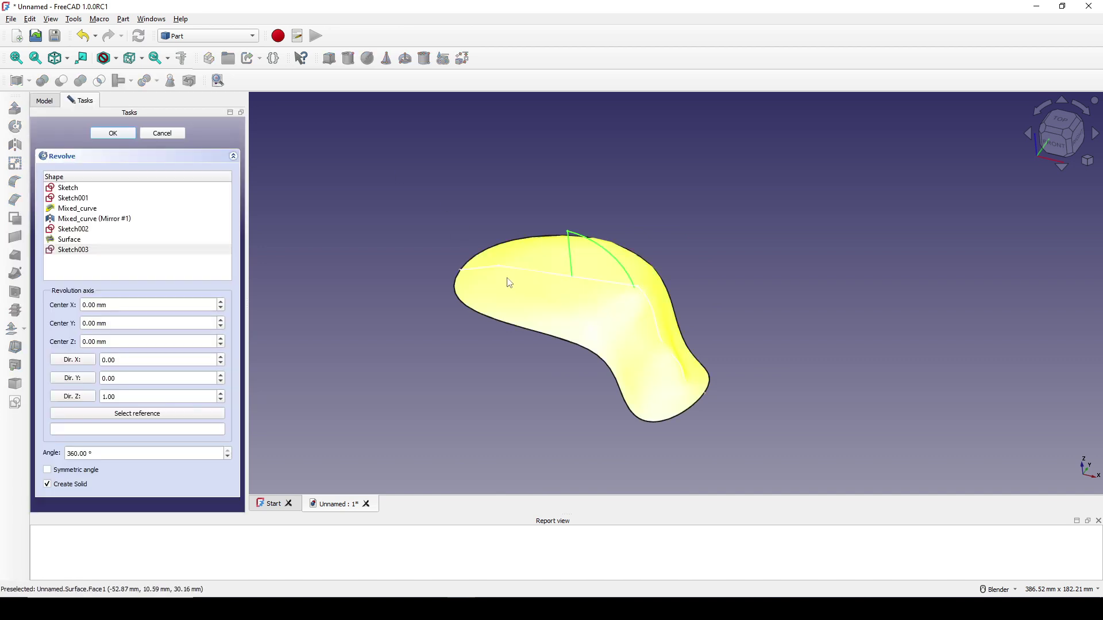
scroll(571, 293, up, 2)
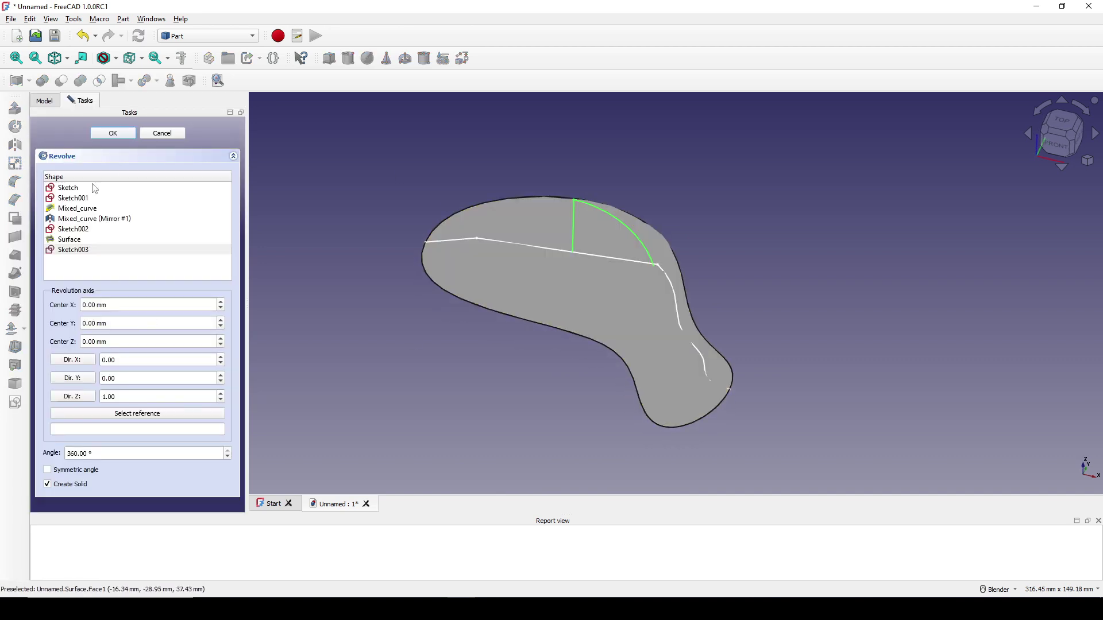
click(111, 138)
middle_drag(808, 315, 737, 268)
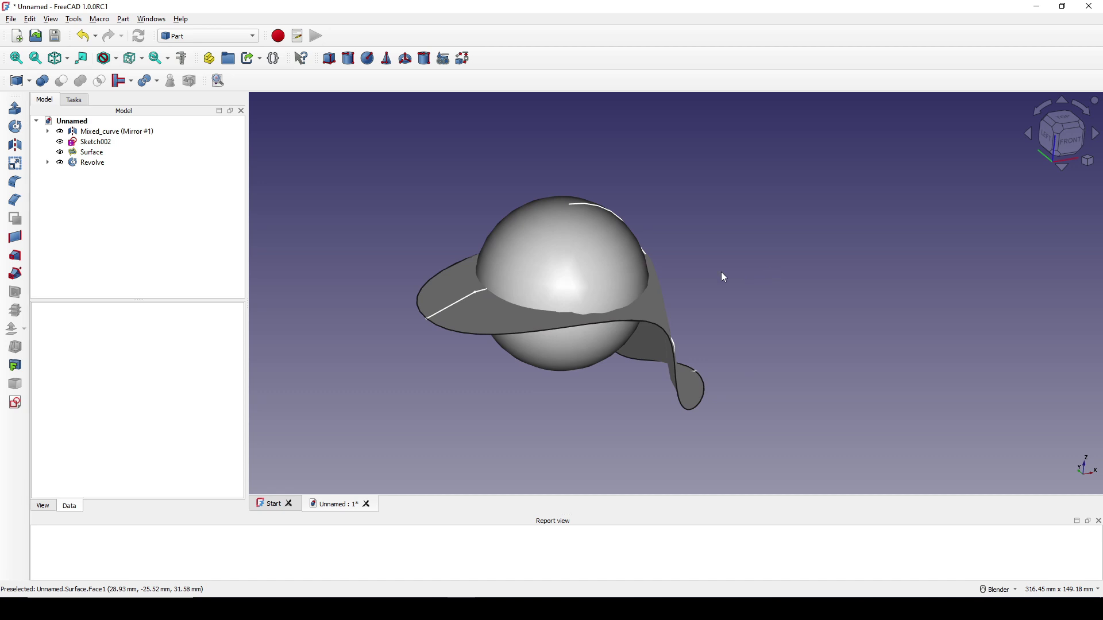
- Boolean-cut the Revolve sphere from the brim Surface, accepting the non-solid warning, and expand the Cut
click(509, 322)
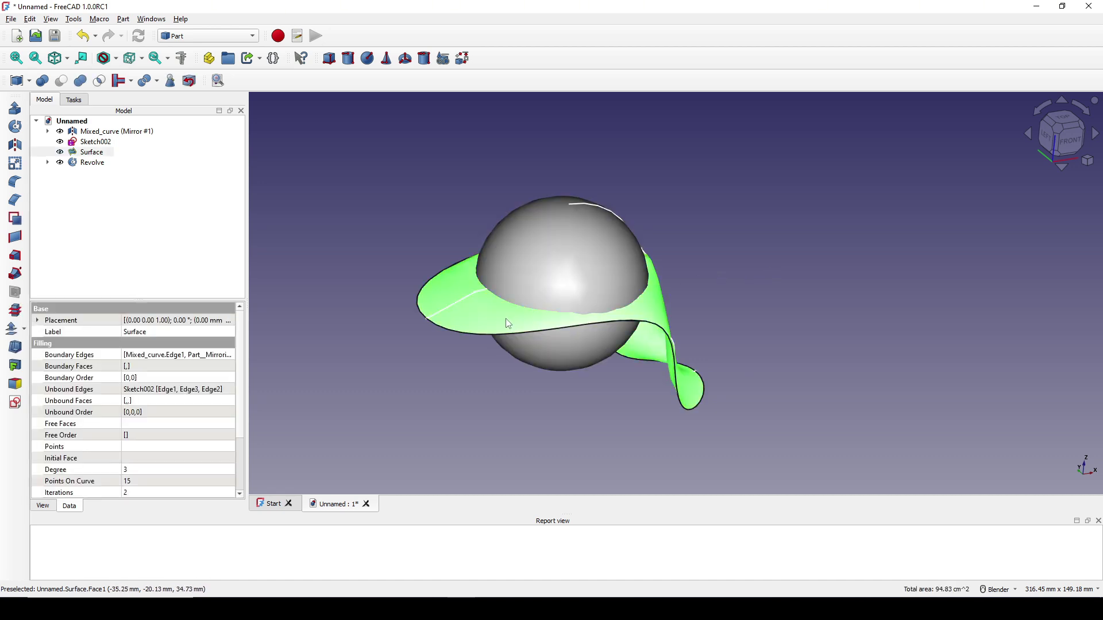
ctrl+click(569, 285)
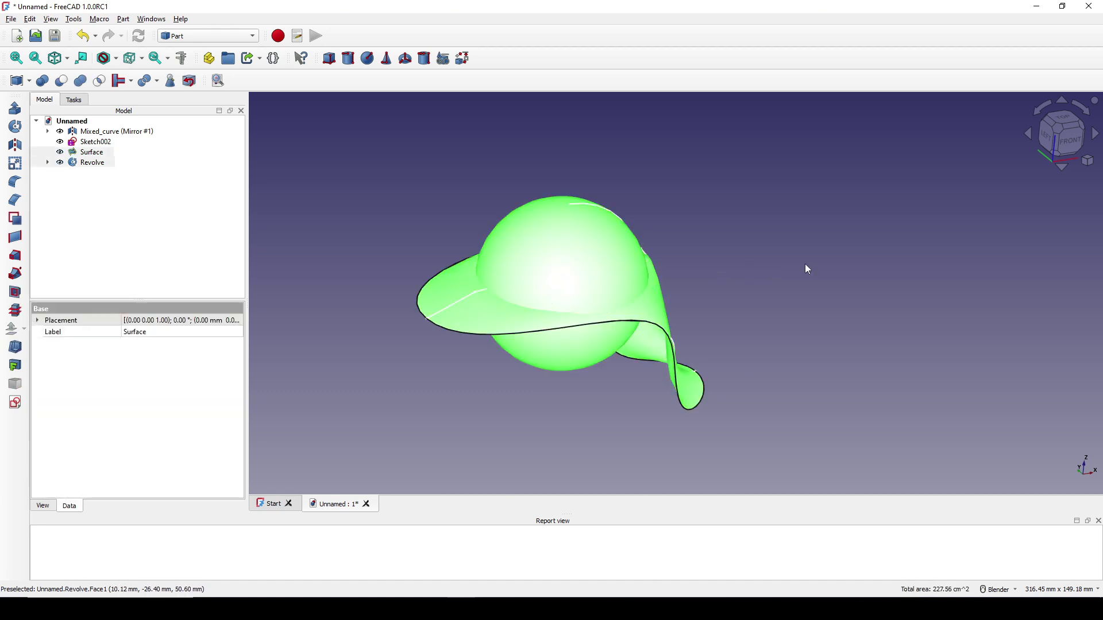
click(65, 85)
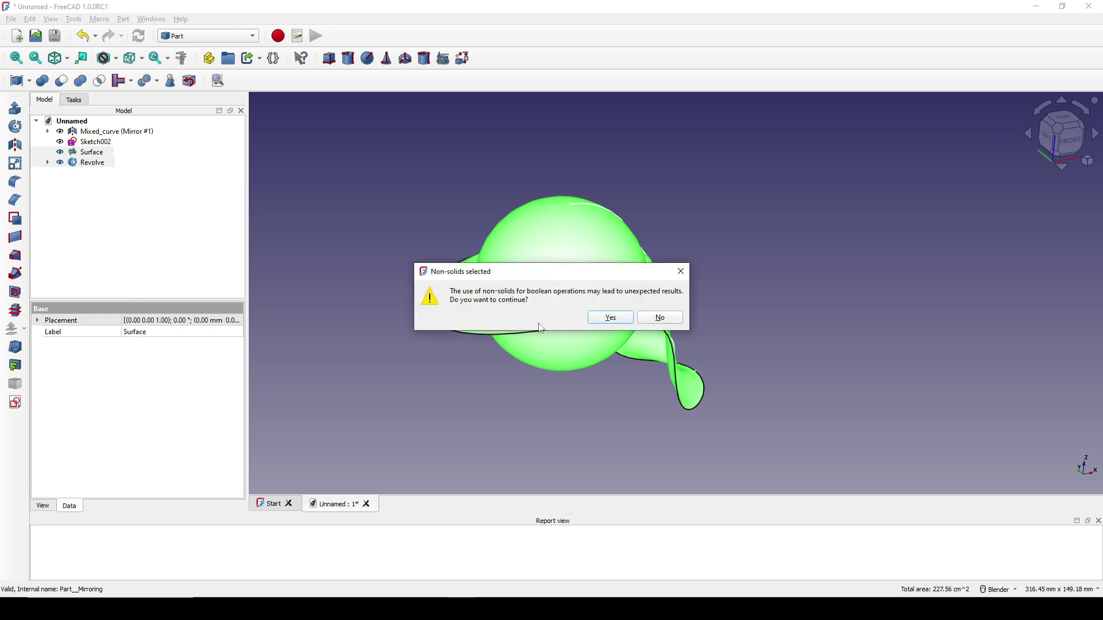
click(610, 317)
middle_drag(729, 326, 752, 299)
click(47, 152)
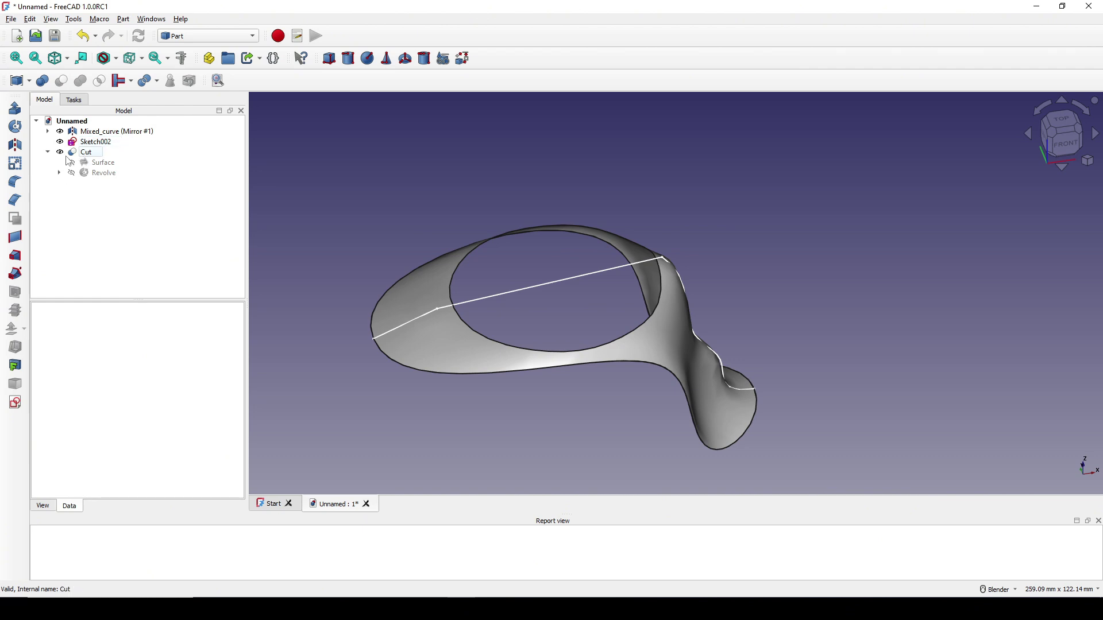
click(85, 155)
- Hide the Cut object and show the brim Surface and Revolve sphere again
key(space)
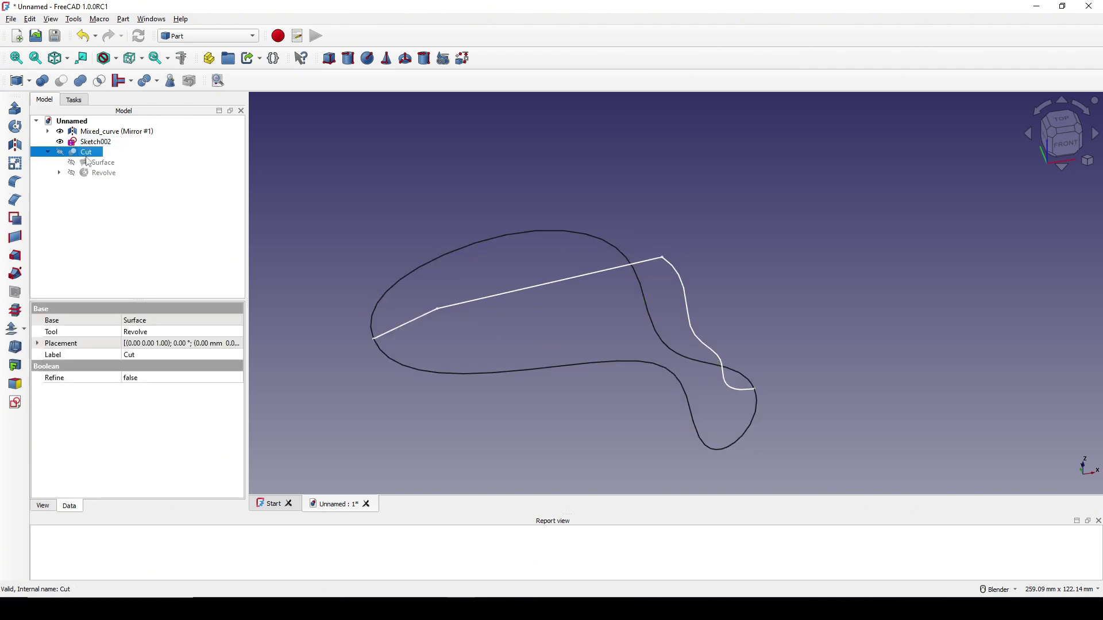
click(114, 180)
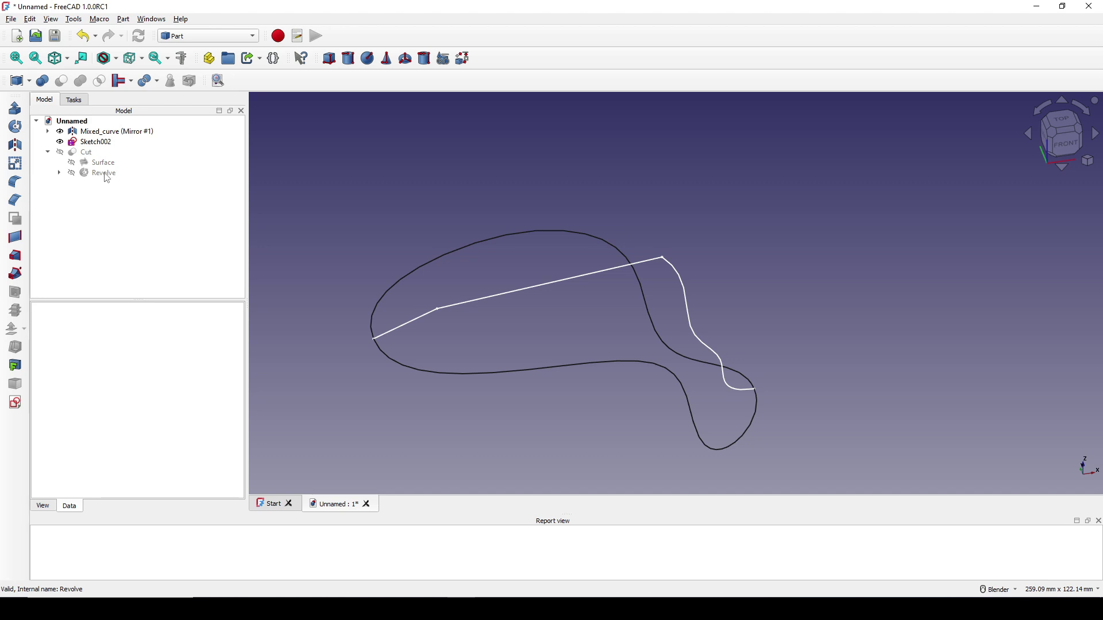
click(104, 174)
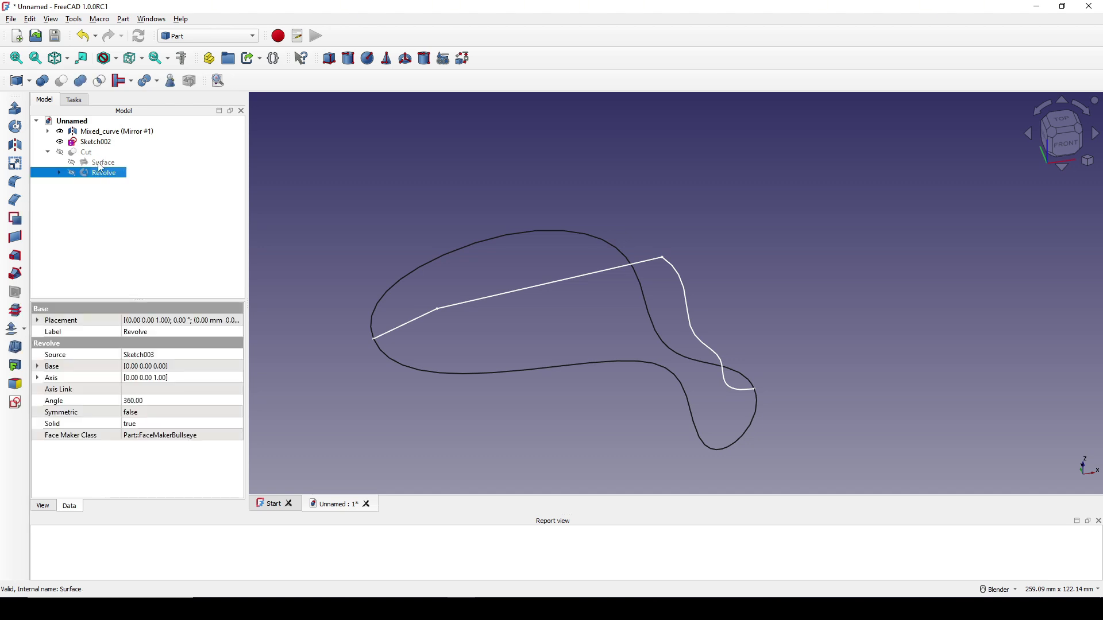
ctrl+click(101, 163)
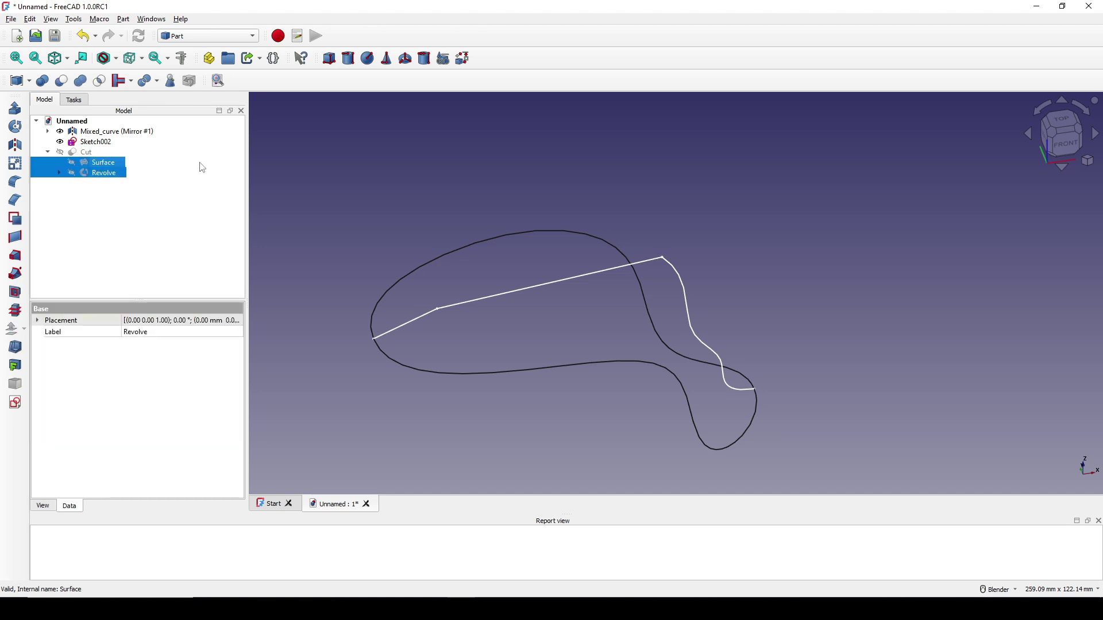
key(space)
- Orbit the model and select the Revolve sphere together with the brim Surface
click(446, 188)
middle_drag(610, 247, 781, 209)
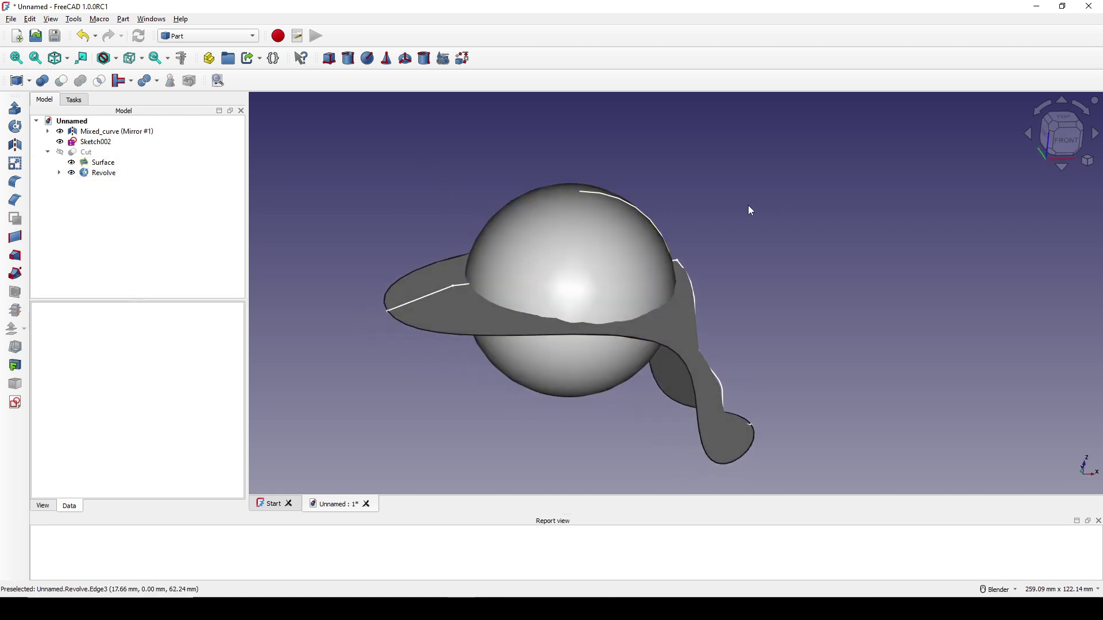
click(105, 173)
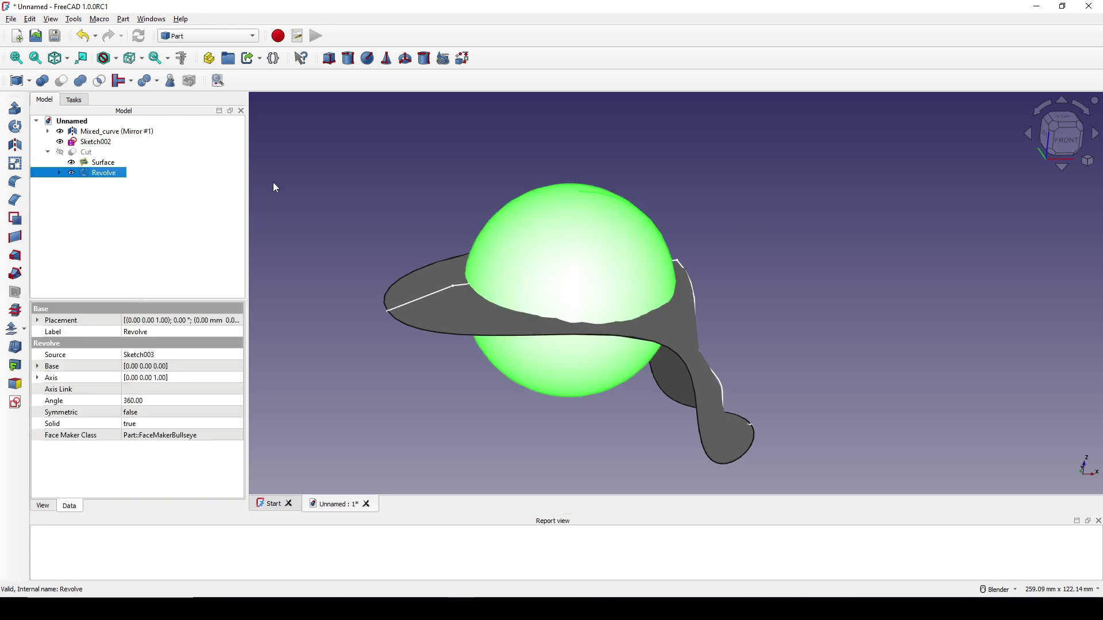
ctrl+click(103, 162)
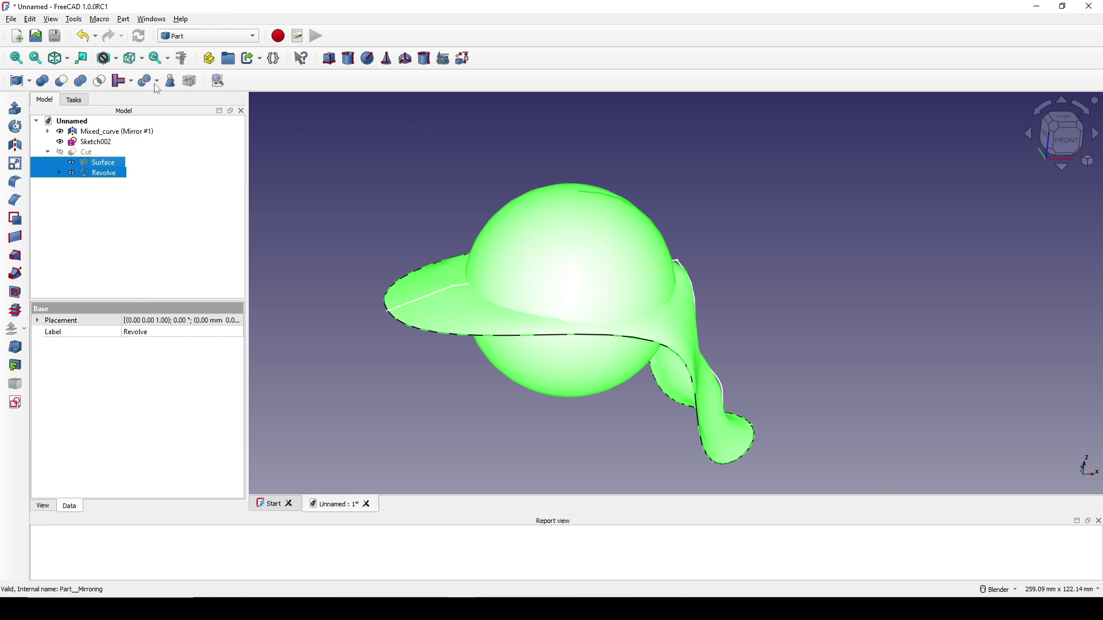
- Slice the sphere apart with the brim surface and hide the lower half, Slice.0
click(122, 19)
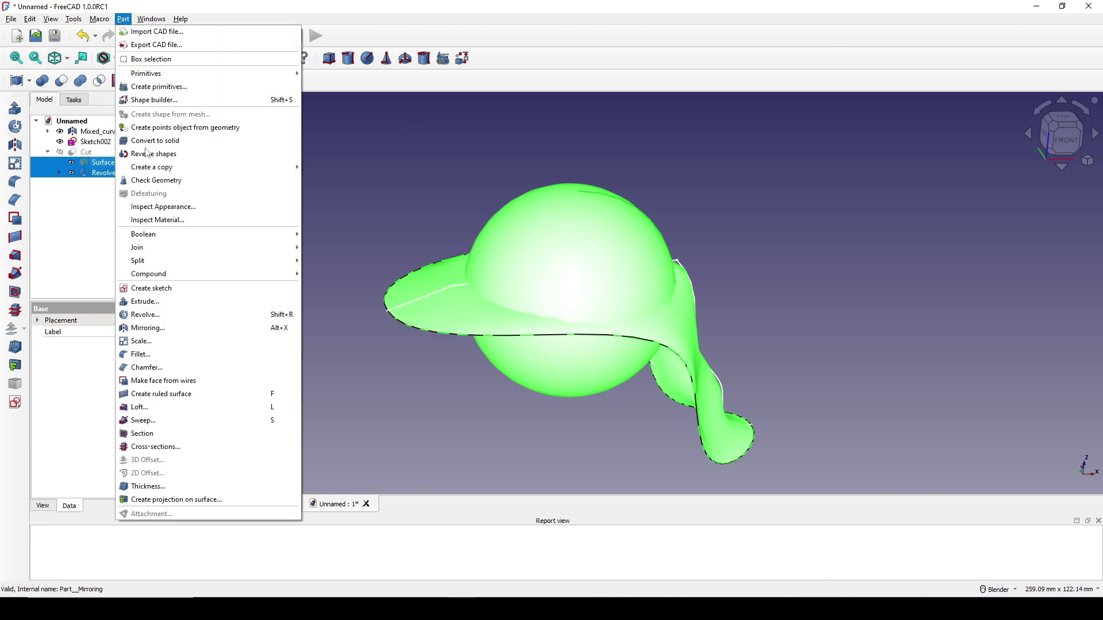
mouse_move(166, 262)
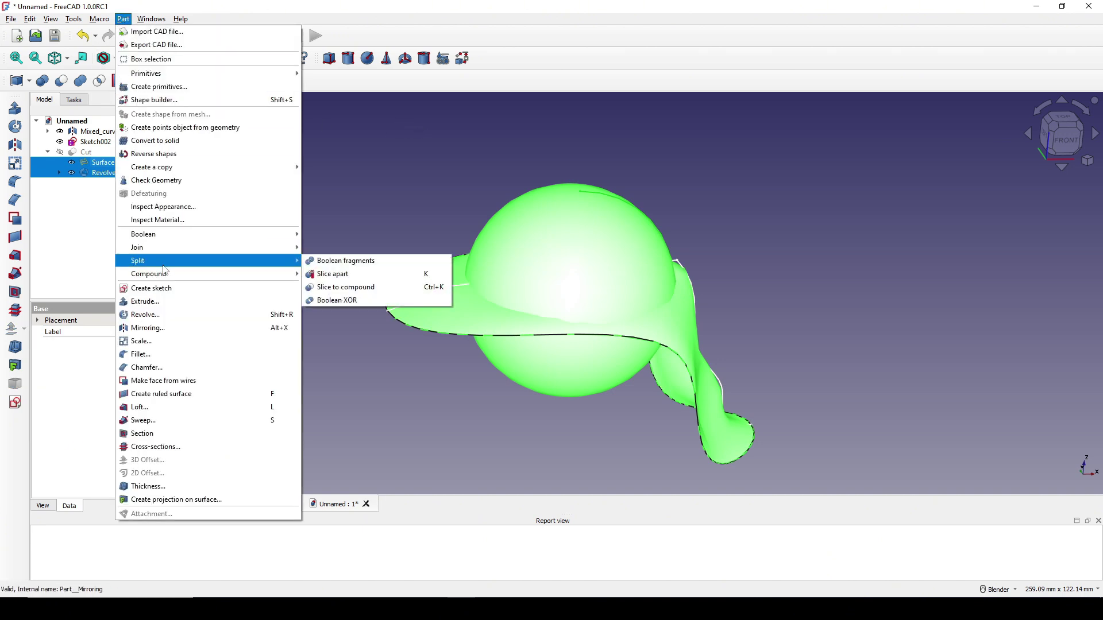
click(358, 276)
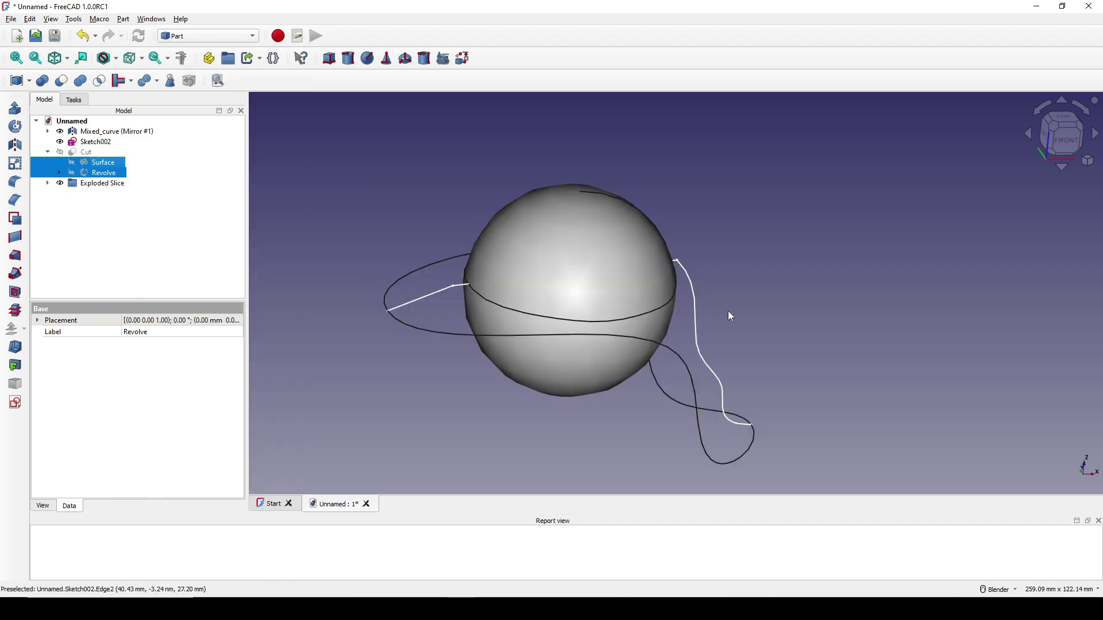
middle_drag(728, 312, 628, 320)
click(595, 331)
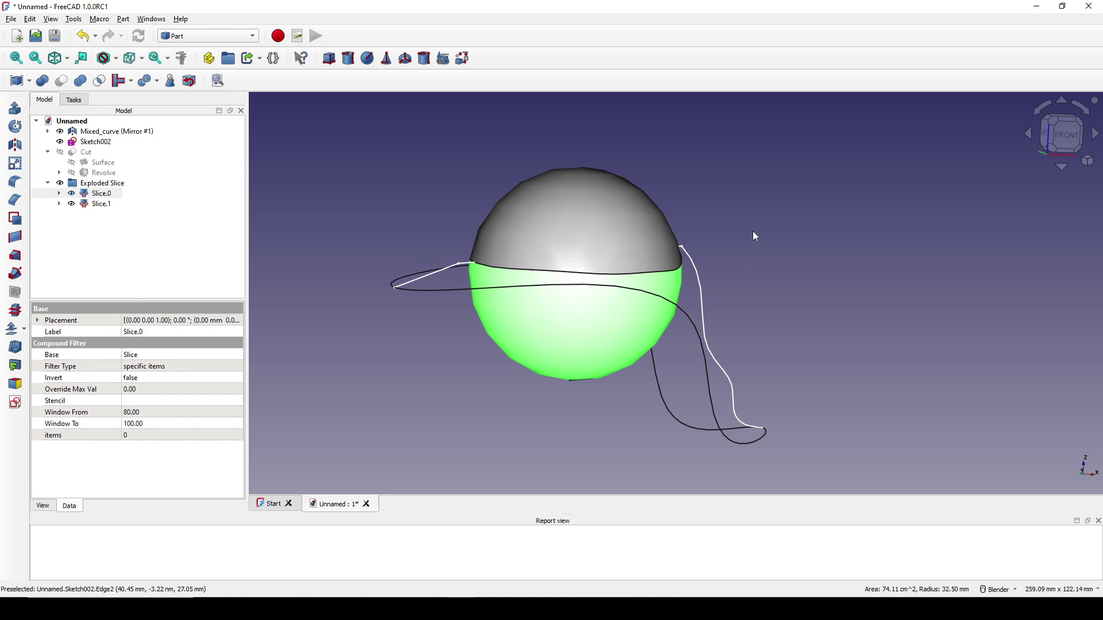
key(space)
- Show the Cut brim beneath the dome and activate the Curves workbench
middle_drag(753, 231, 697, 256)
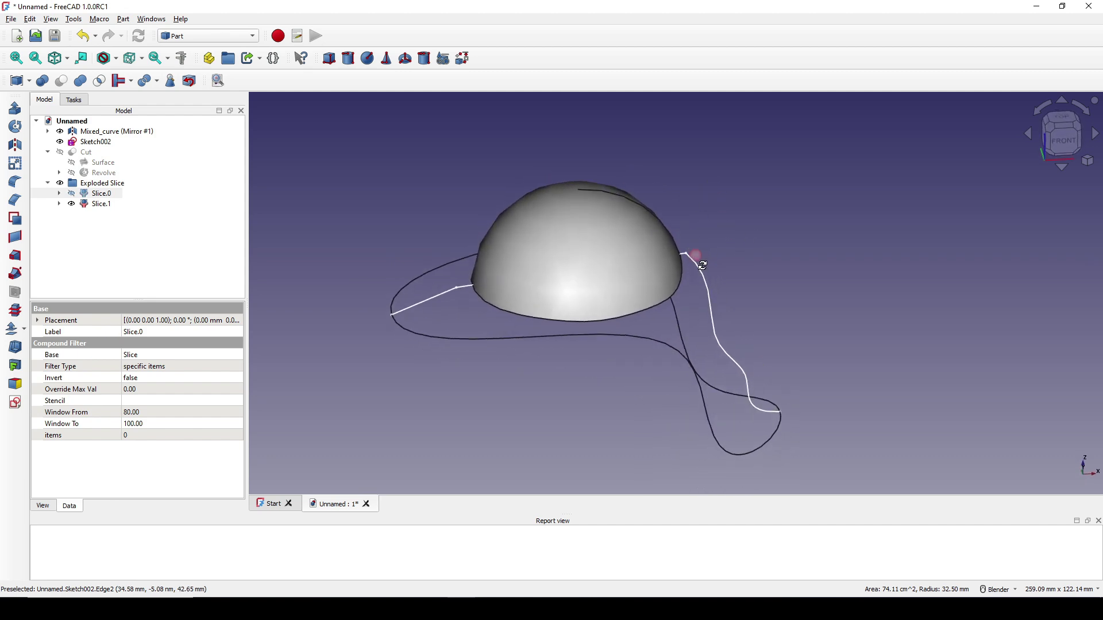
click(87, 153)
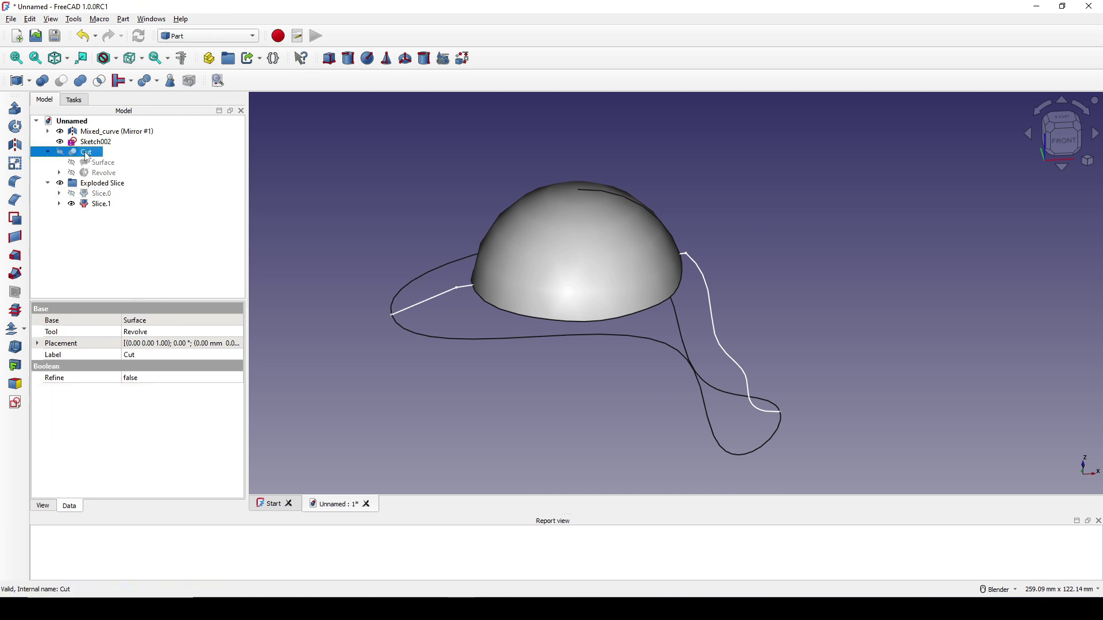
key(space)
click(591, 362)
middle_drag(591, 362, 792, 194)
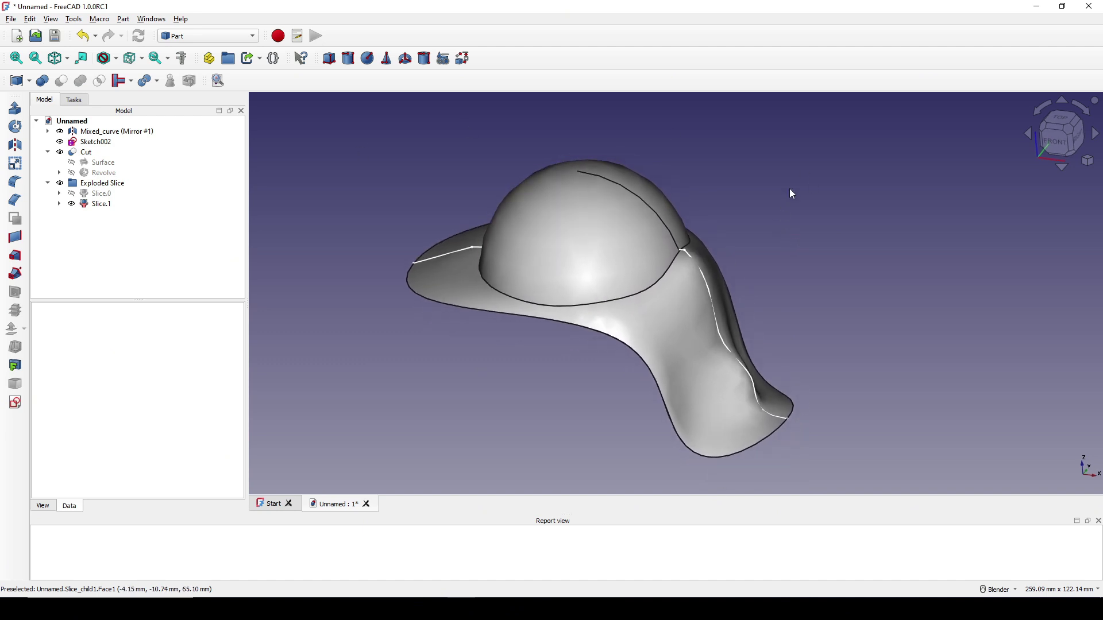
click(204, 37)
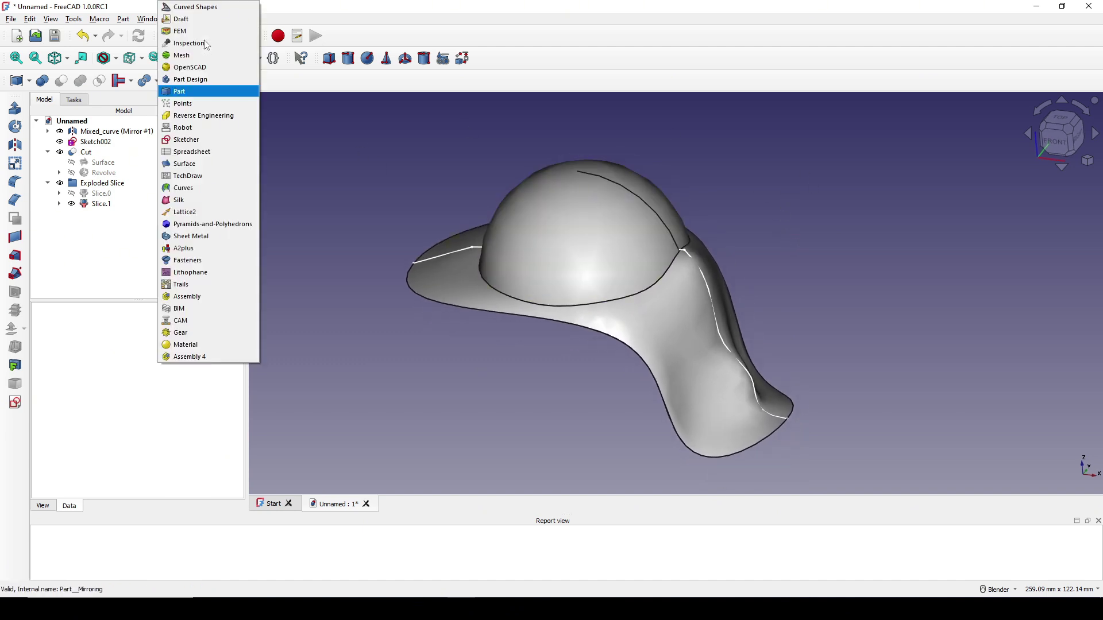
click(184, 188)
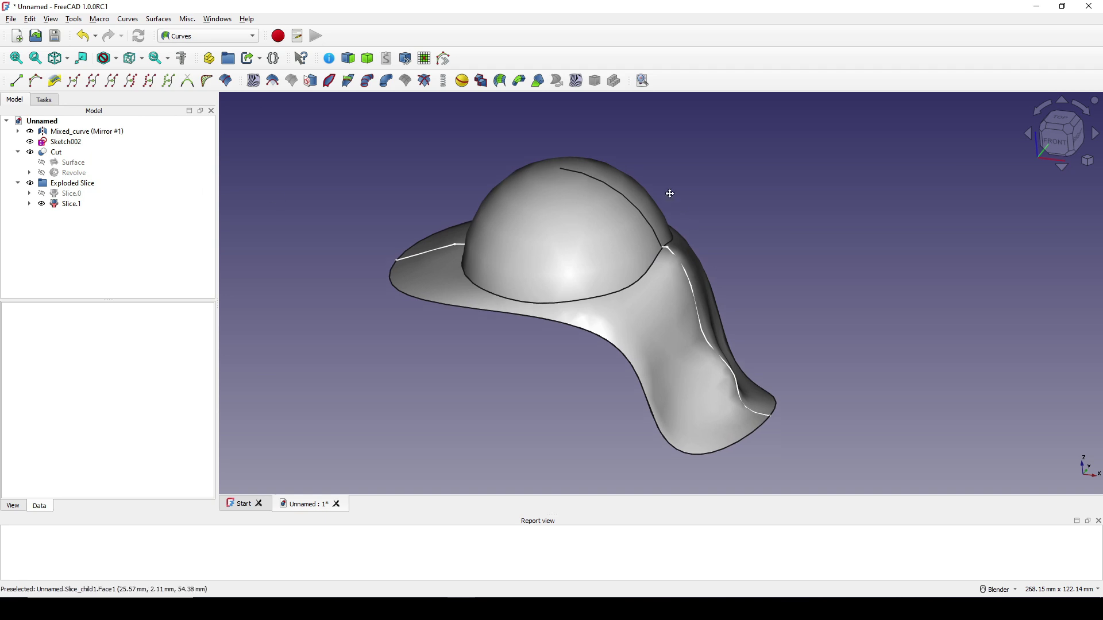
- Combine the Cut brim and upper dome Slice.1 into one Parametric solid
shift+middle_drag(669, 193, 655, 178)
click(639, 305)
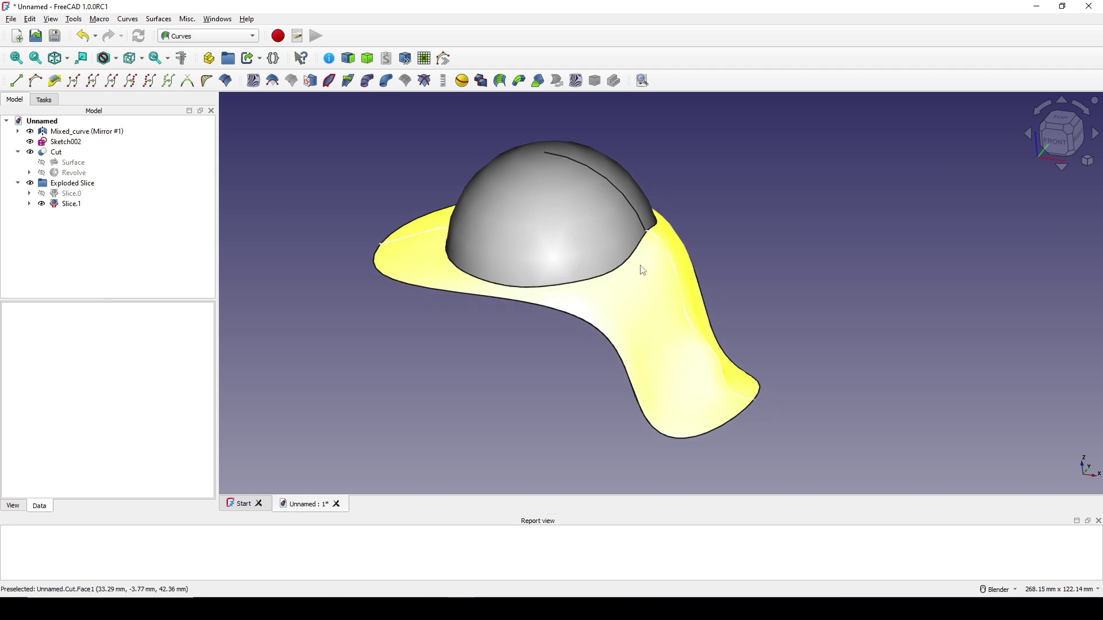
click(645, 309)
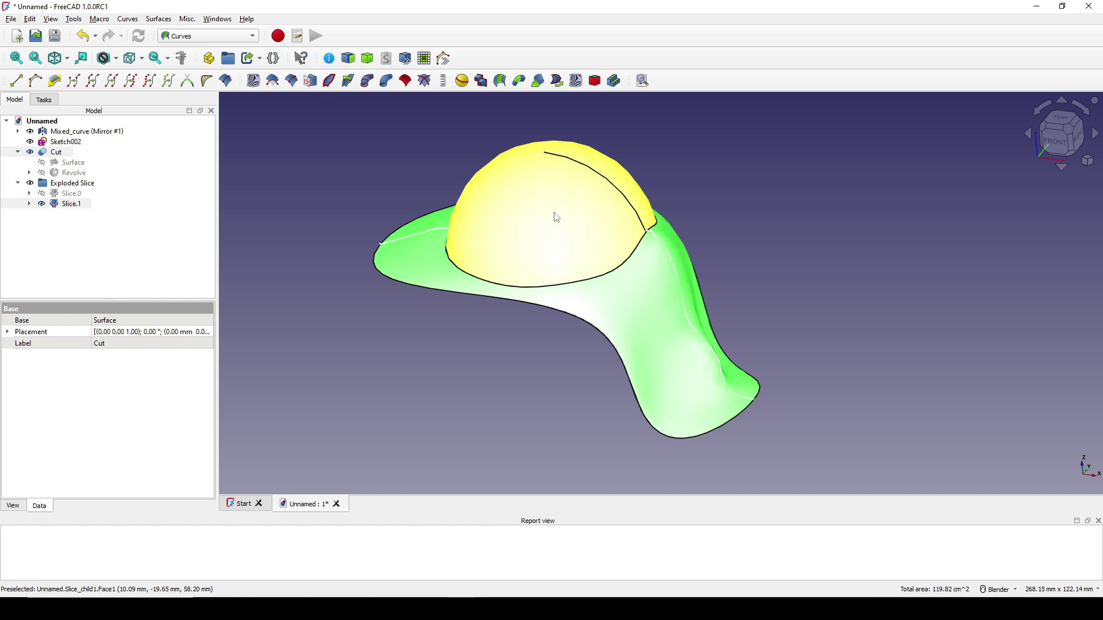
click(368, 59)
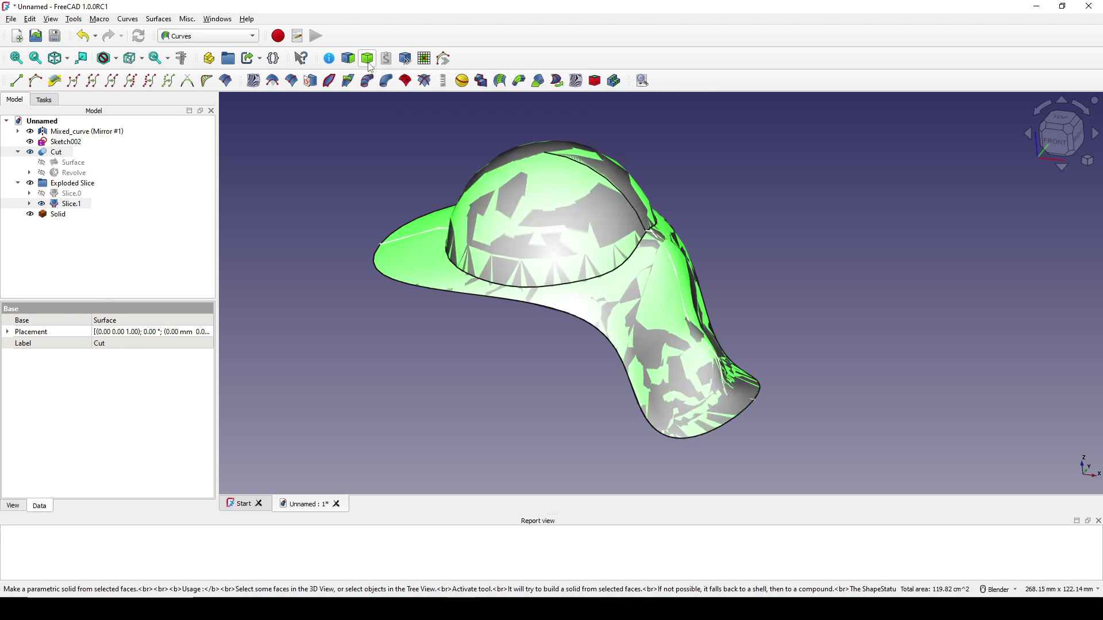
middle_drag(402, 241, 382, 253)
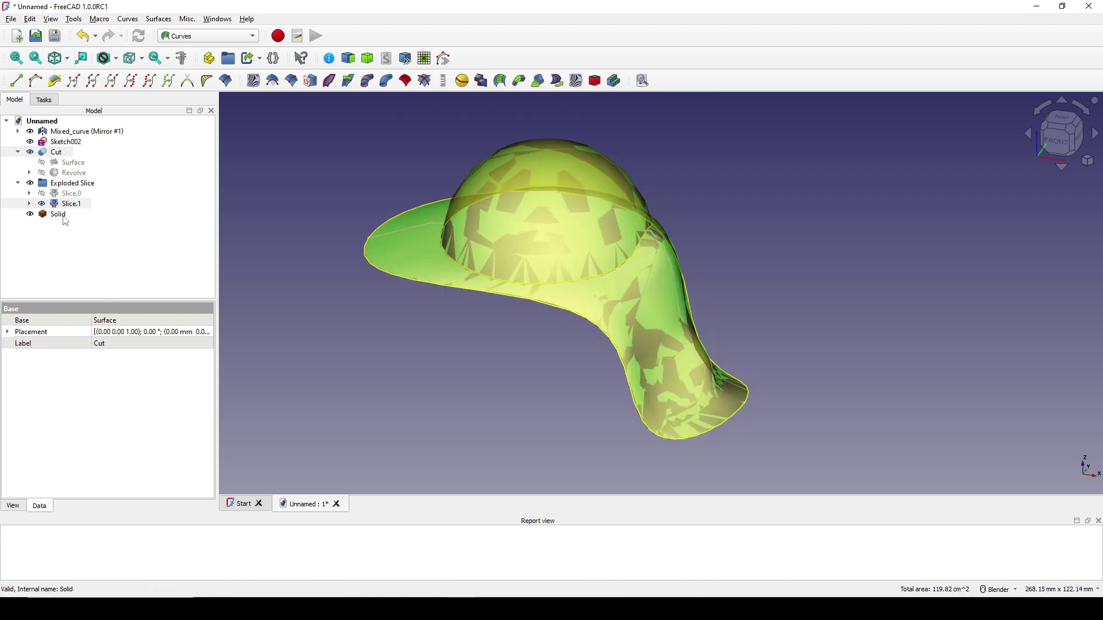
- Hide the Cut brim source and orbit the helmet solid to a side view
key(space)
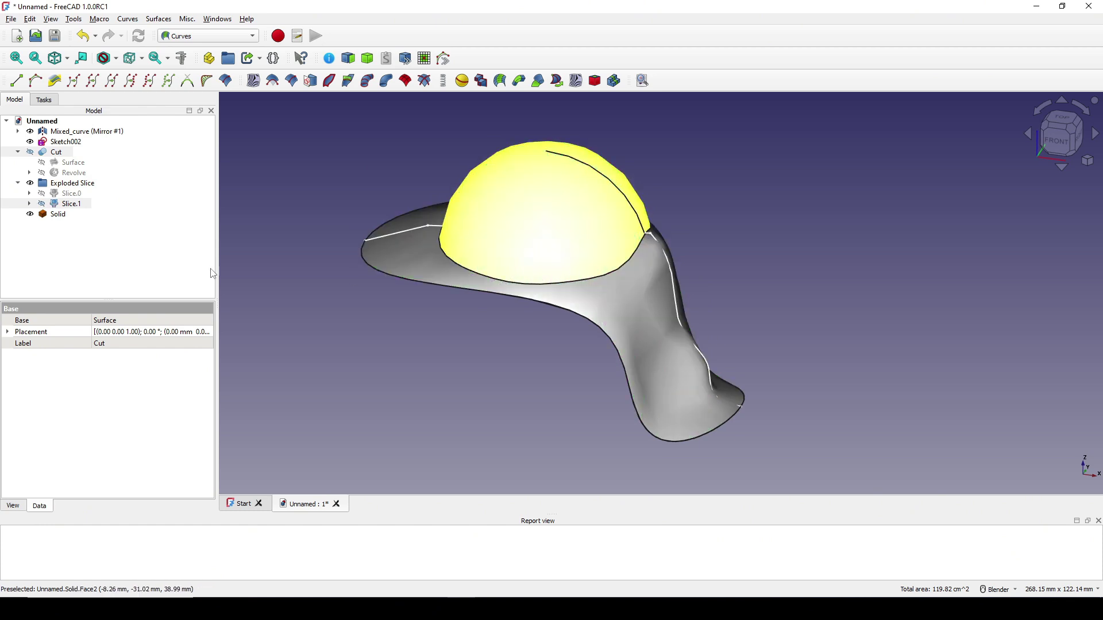
middle_drag(537, 330, 638, 238)
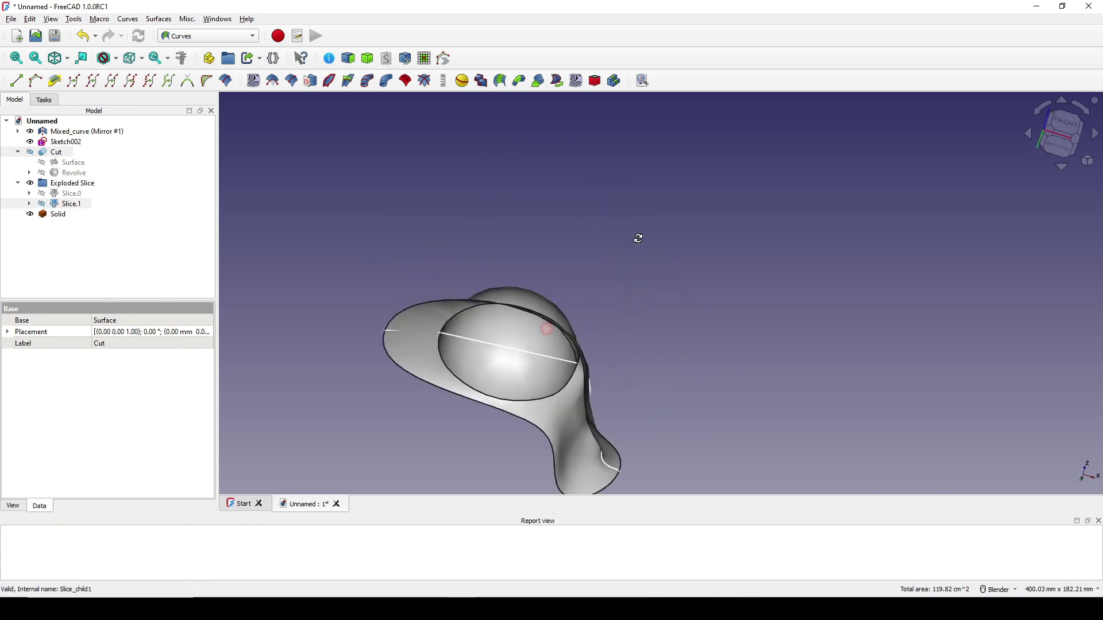
click(642, 262)
middle_drag(628, 278, 487, 308)
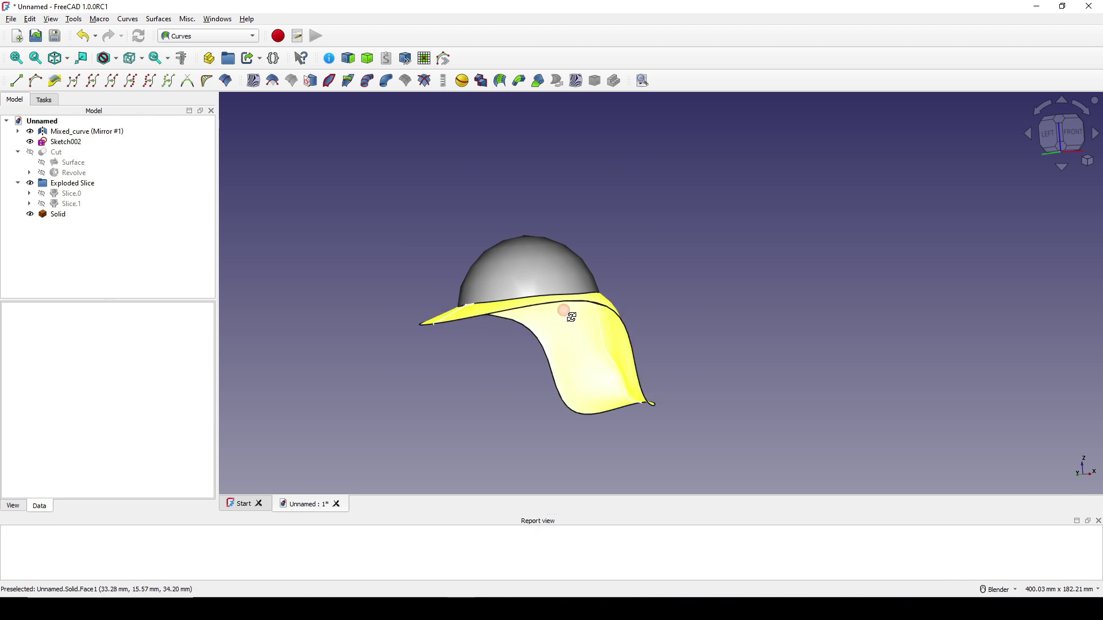
middle_drag(569, 313, 573, 357)
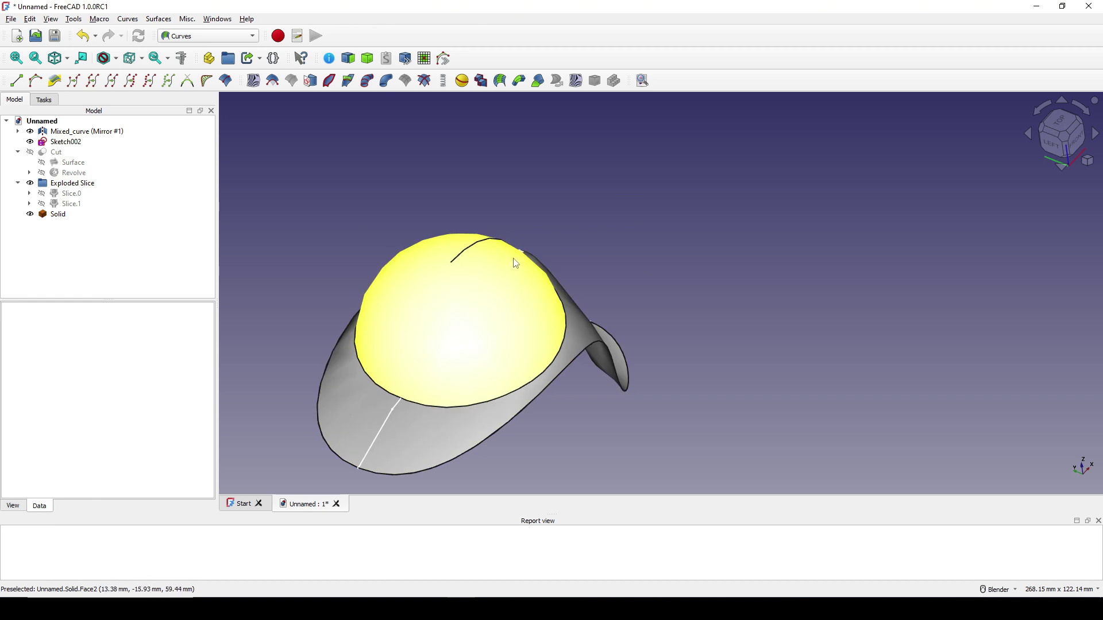
middle_drag(456, 316, 687, 274)
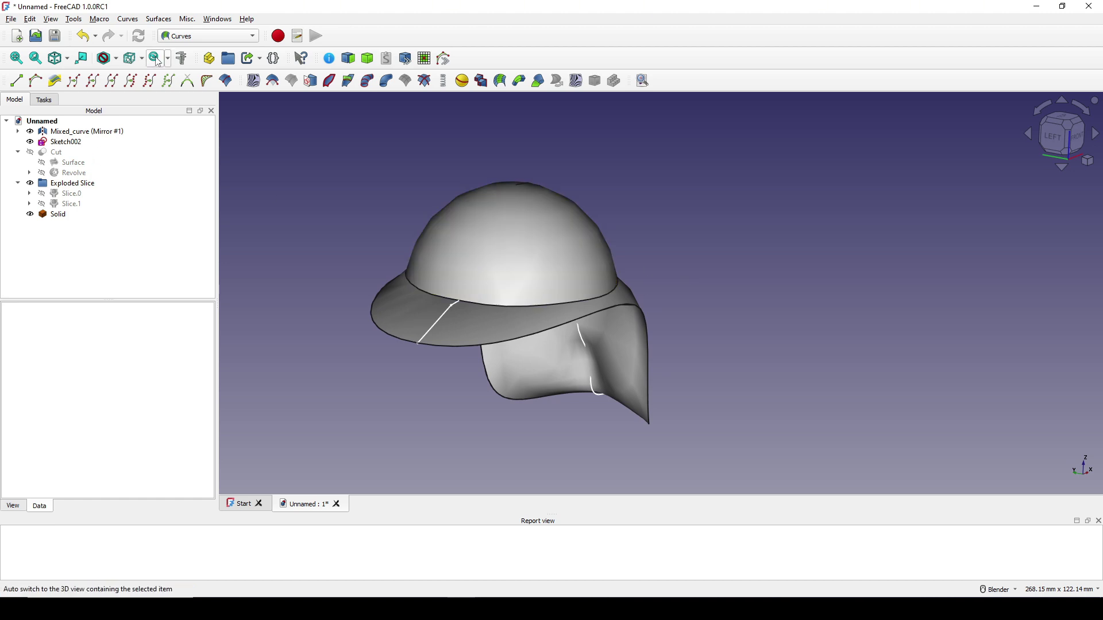
- Return to the Part workbench and create Sketch004 on the YZ plane with reversed direction
click(208, 41)
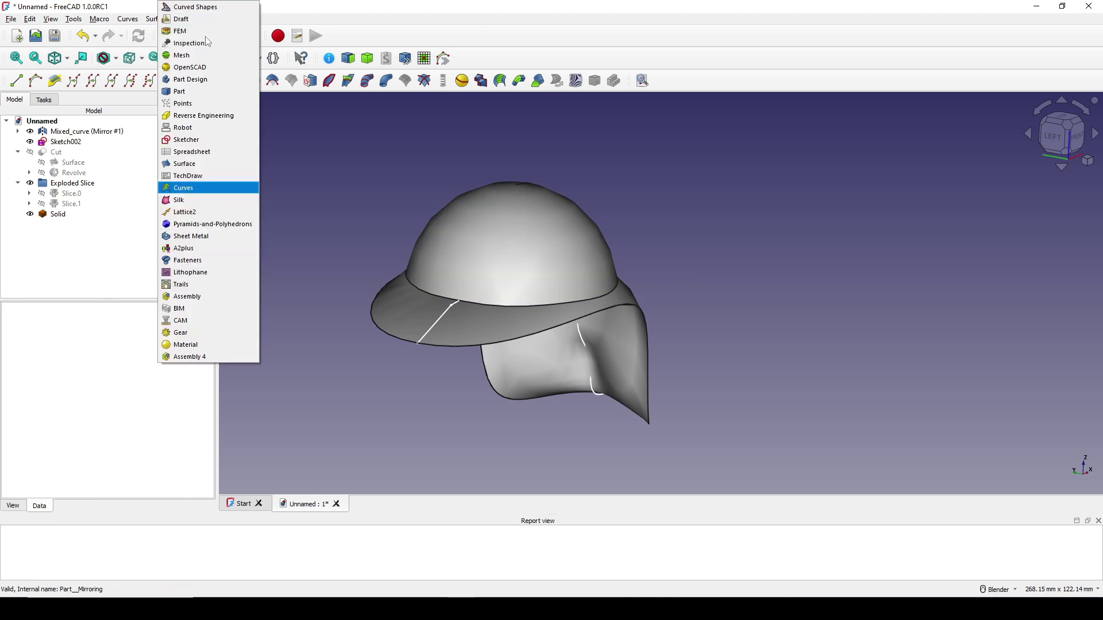
click(185, 94)
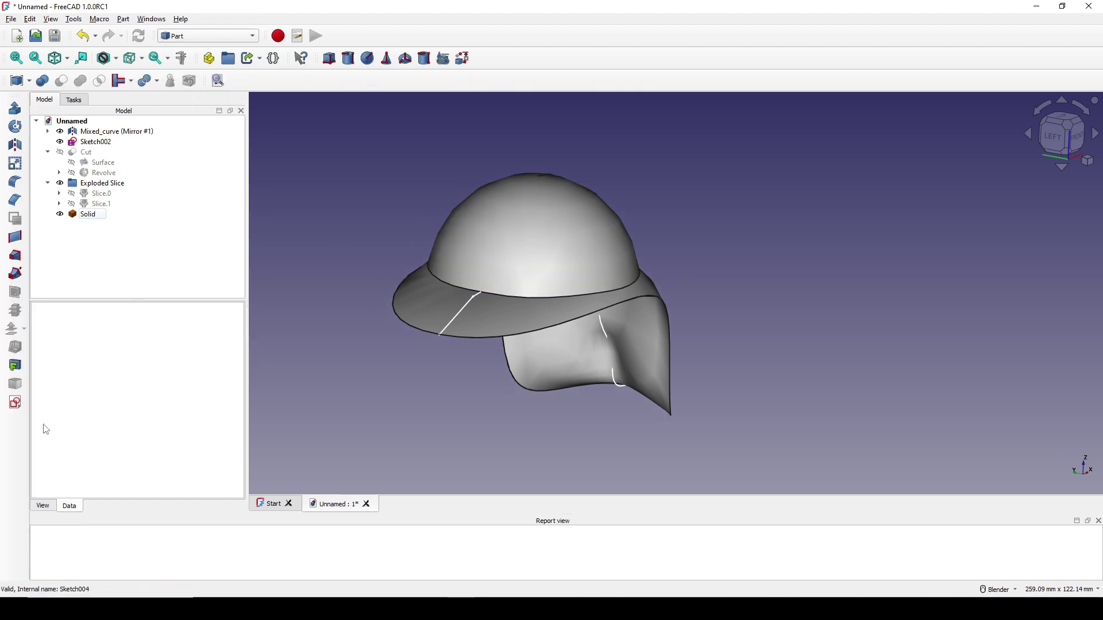
click(16, 405)
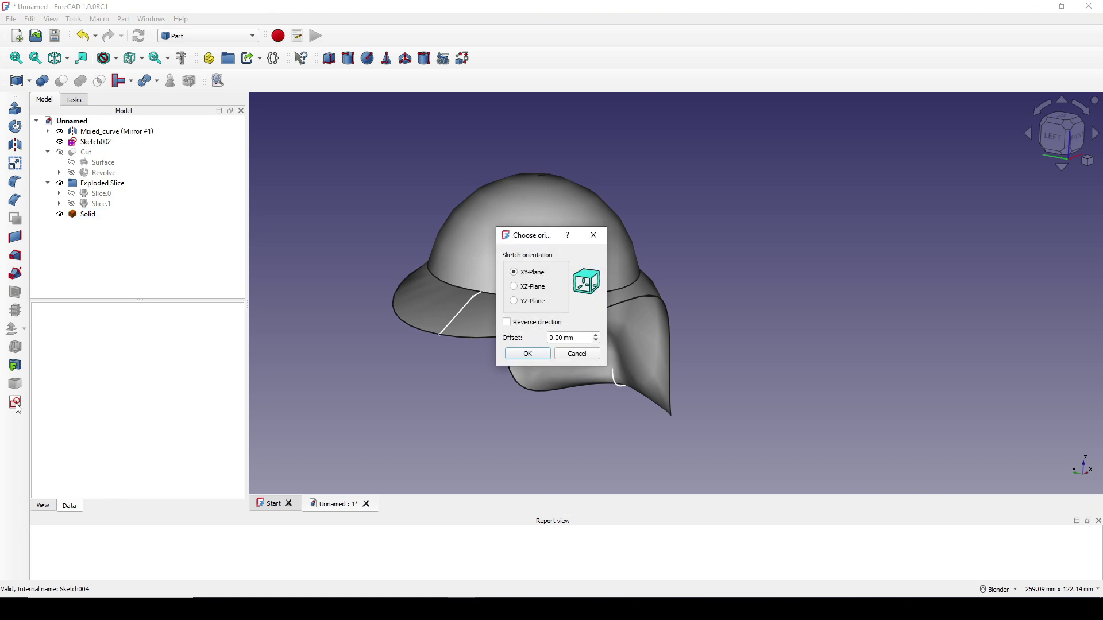
click(533, 302)
click(526, 324)
click(527, 354)
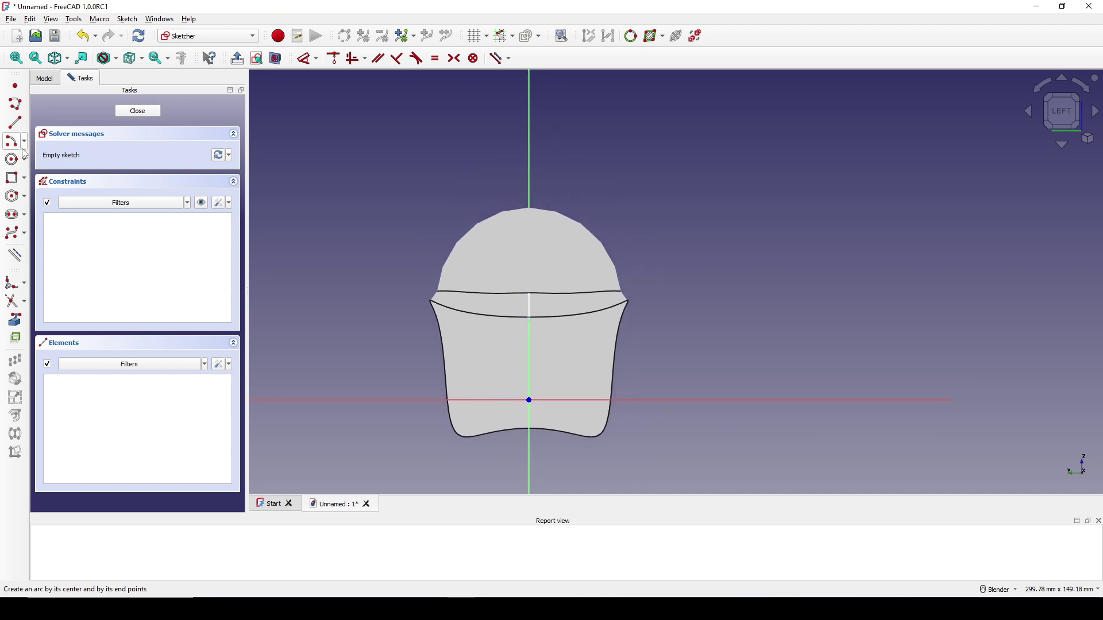
- Draw a line from the vertical axis with its start fixed 35 mm above the origin
click(18, 129)
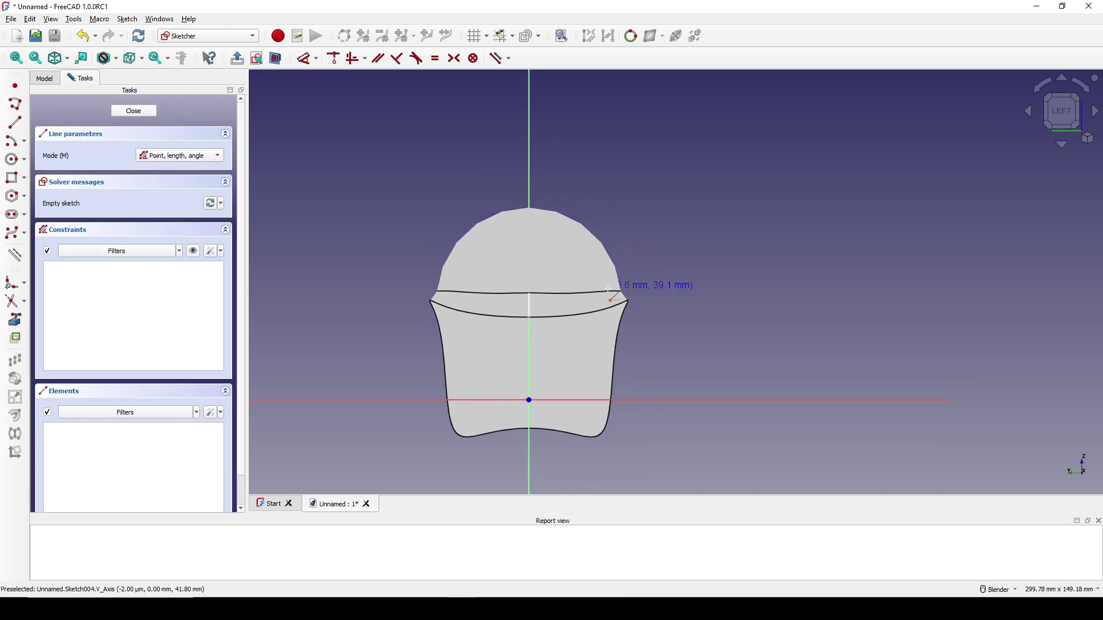
click(529, 326)
click(676, 191)
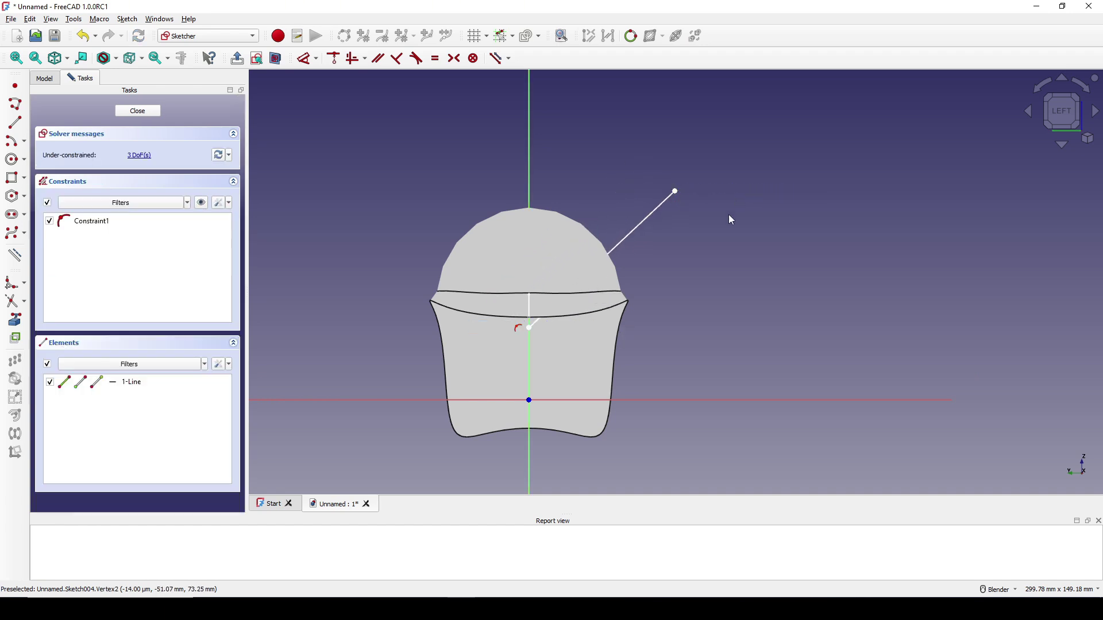
click(529, 328)
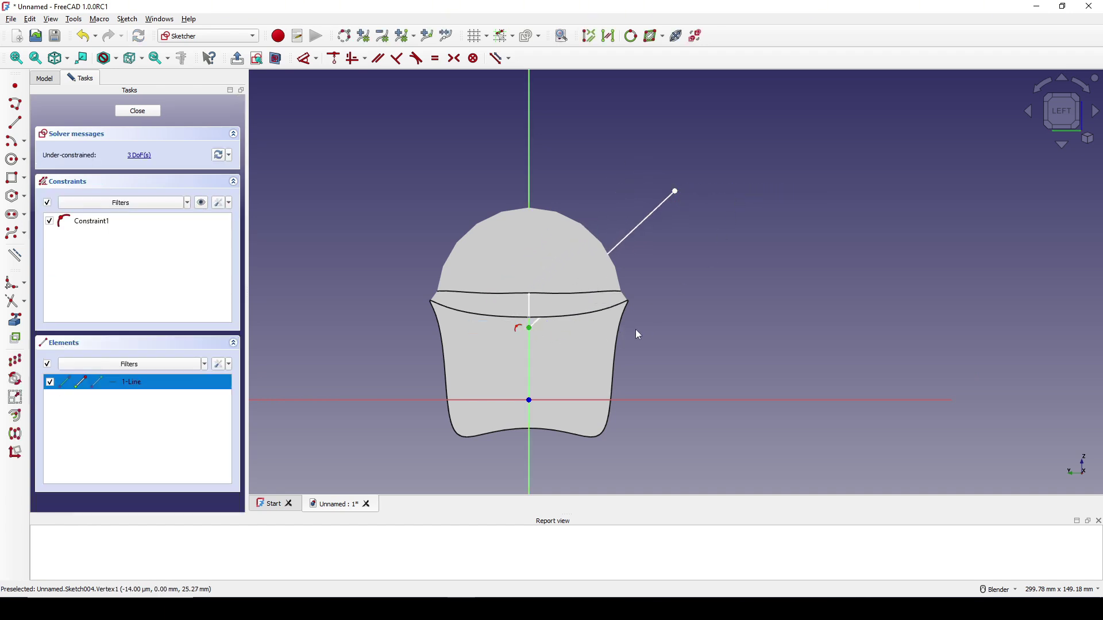
key(d)
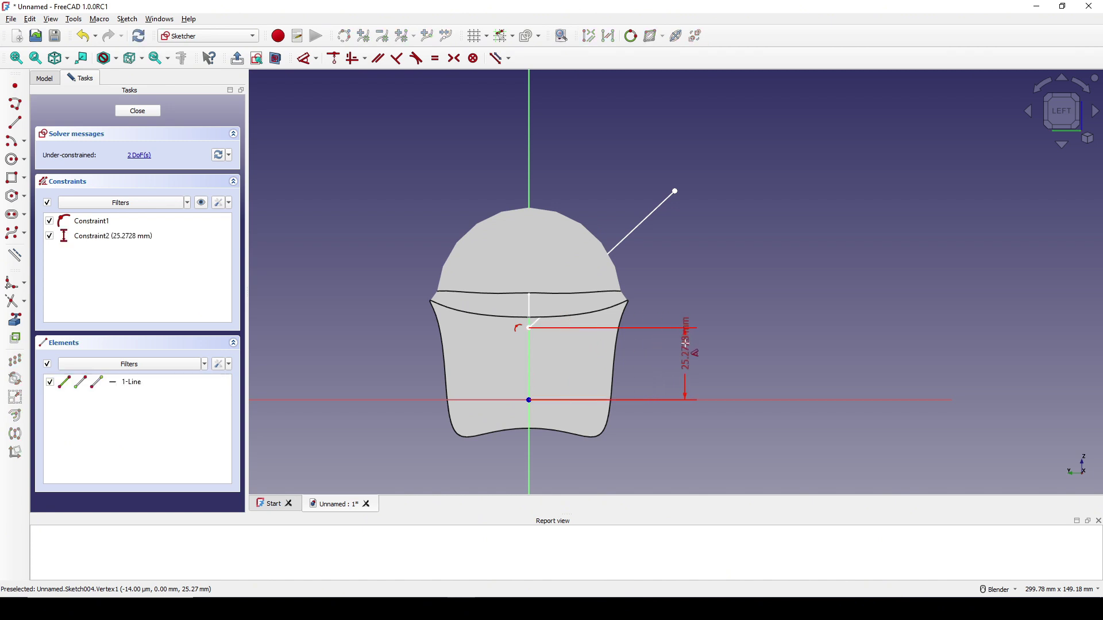
click(685, 343)
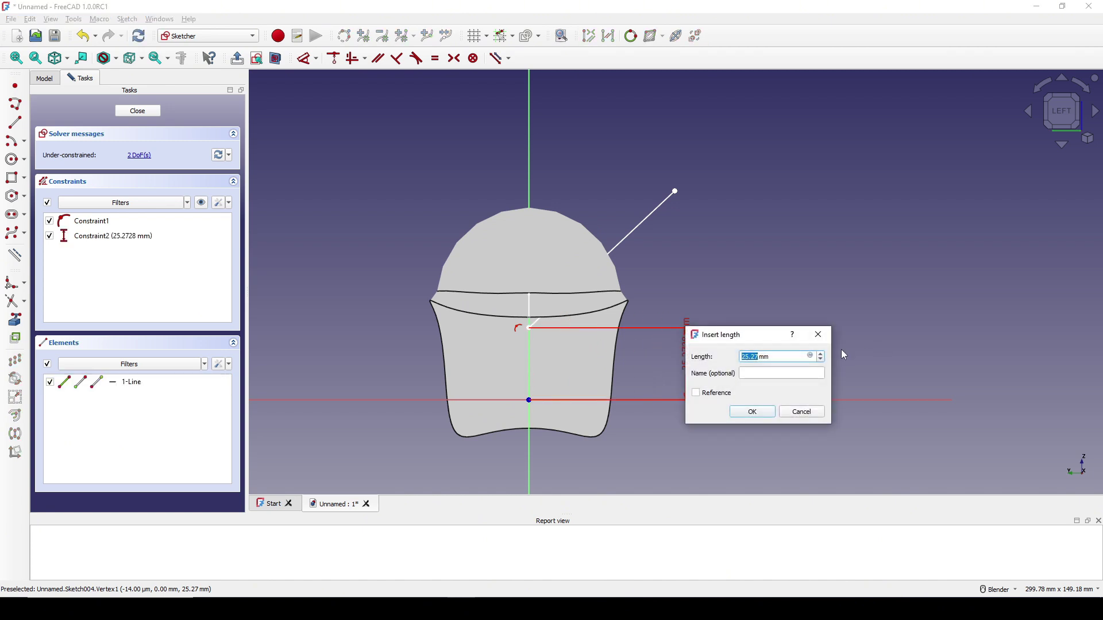
text(35)
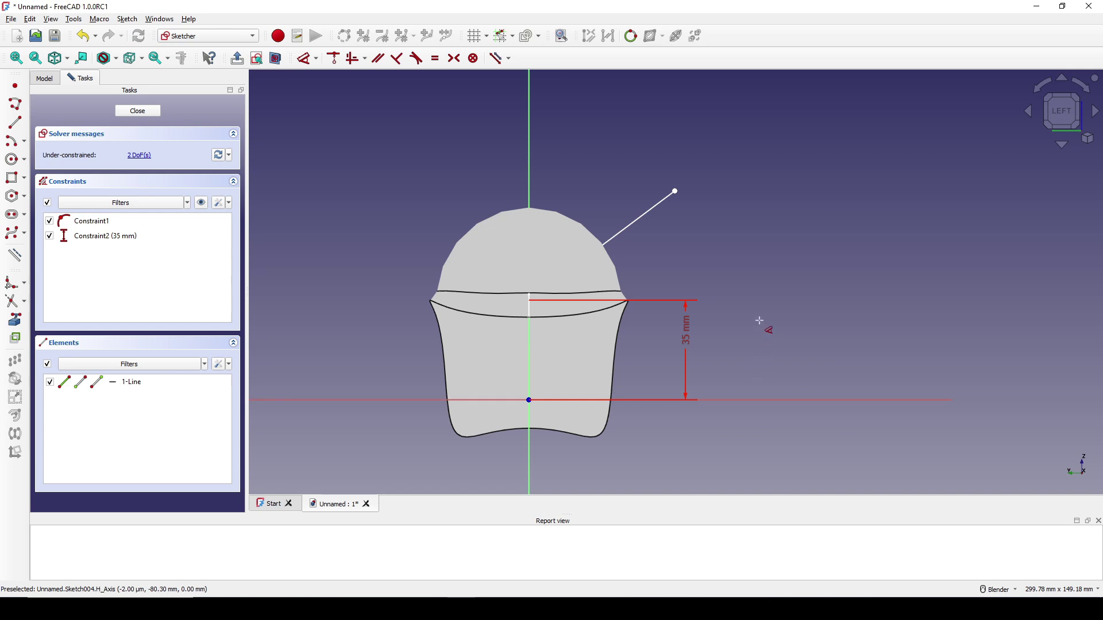
- Constrain the angled line's length to 60 mm
click(627, 238)
key(d)
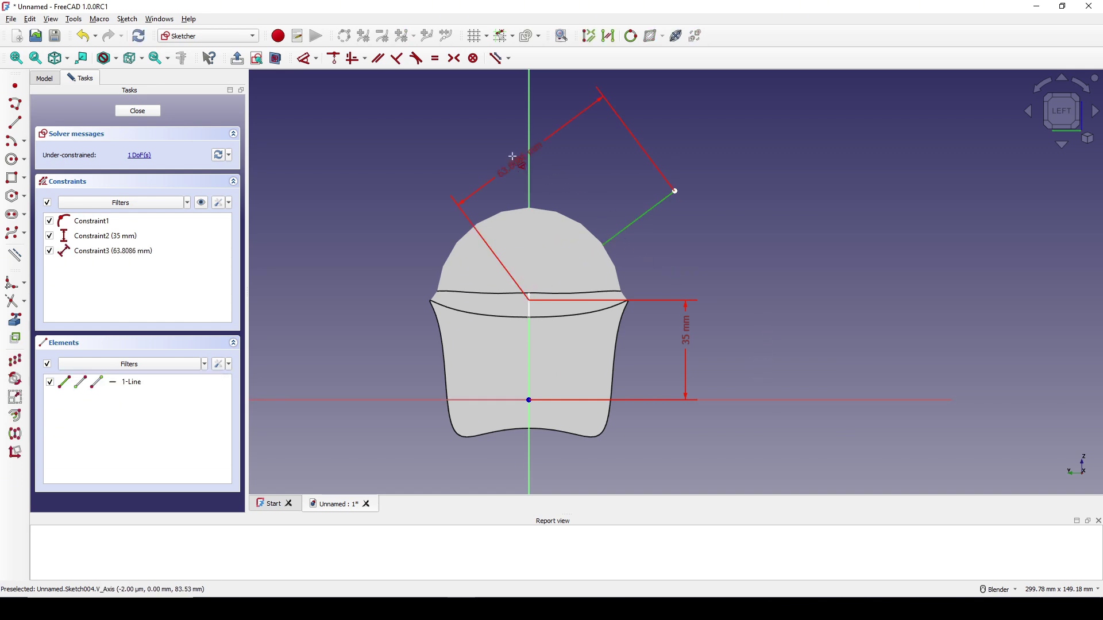
click(463, 144)
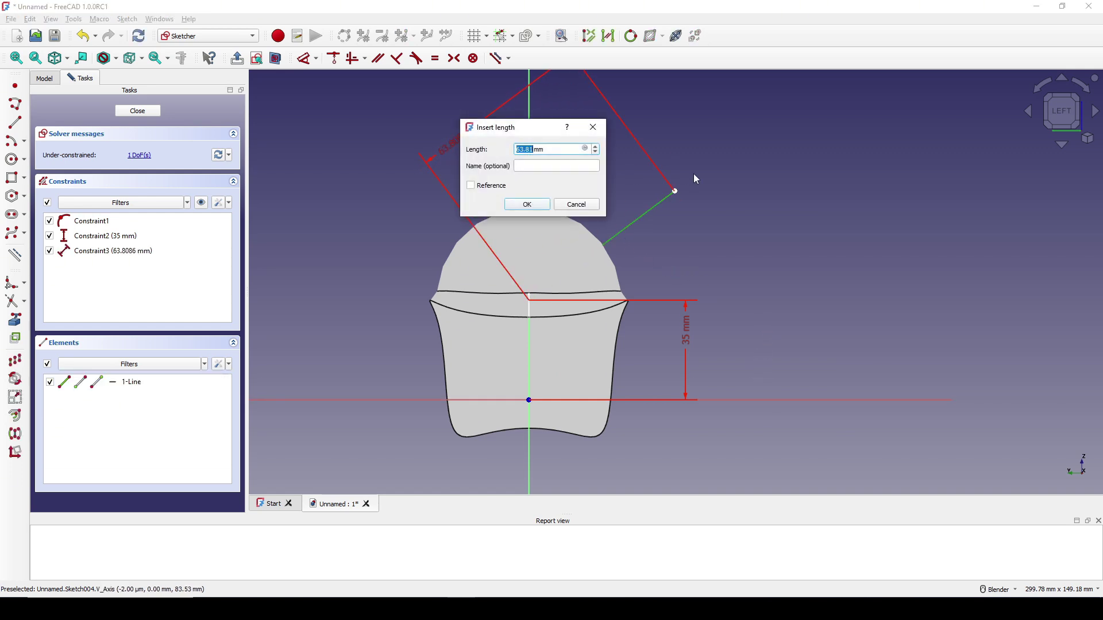
text(60)
key(Return)
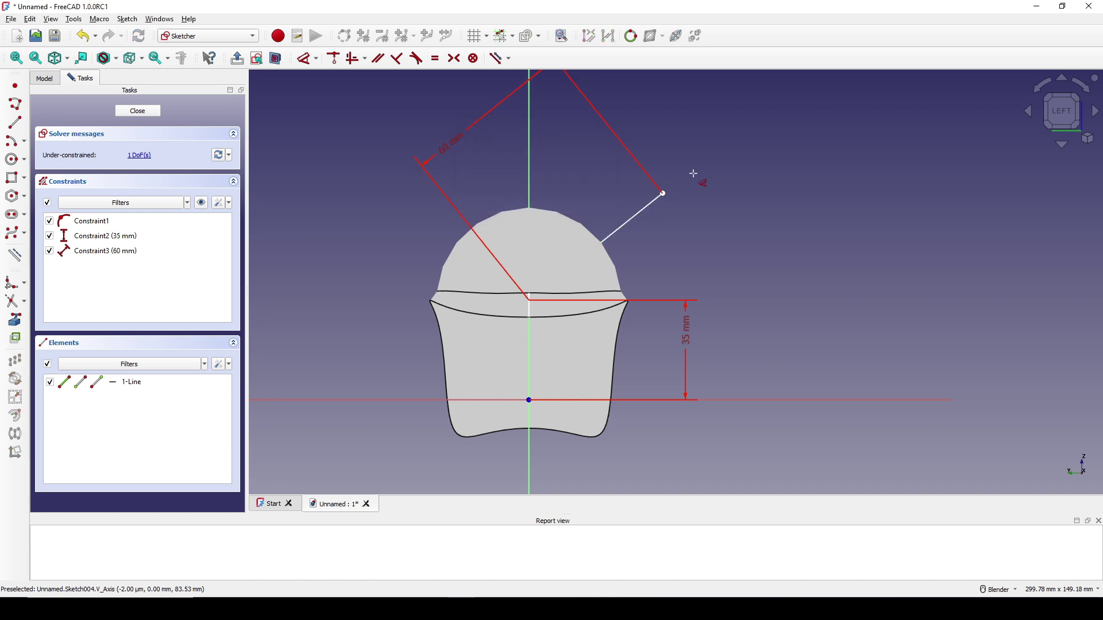
- Constrain the line at 45° to the horizontal axis and close Sketch004
click(626, 224)
click(718, 400)
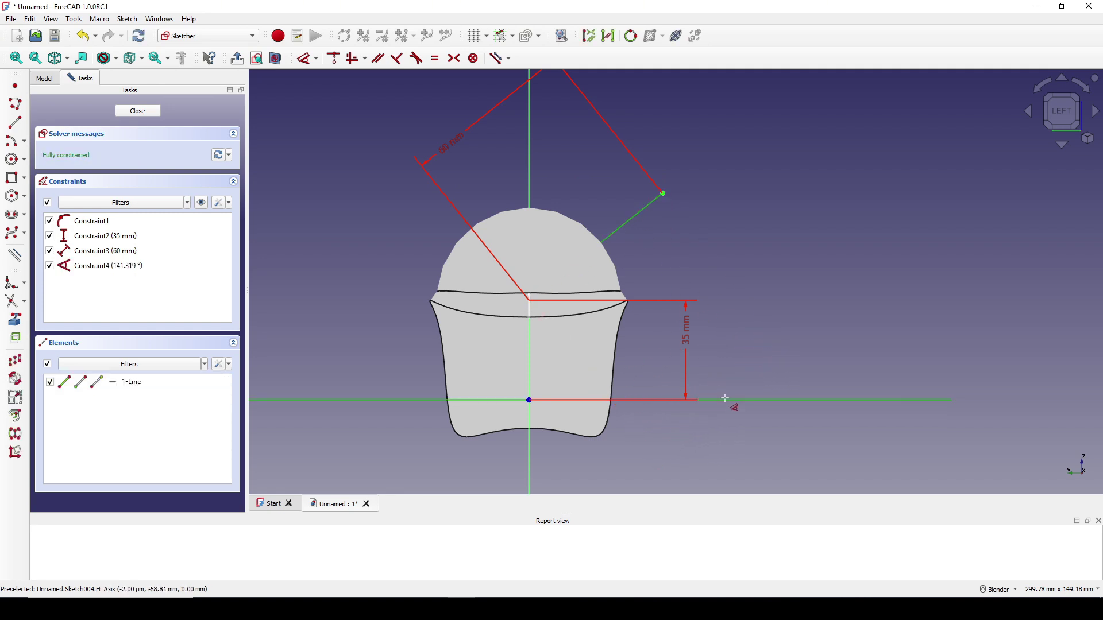
click(707, 301)
text(45)
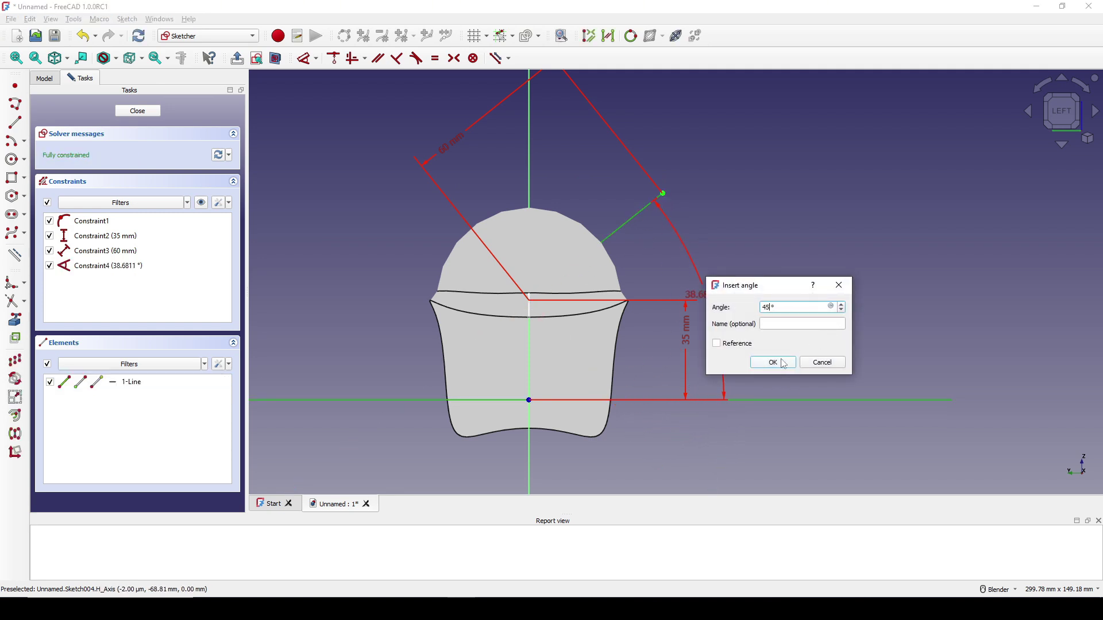
click(780, 361)
scroll(771, 263, down, 1)
shift+middle_drag(771, 263, 753, 287)
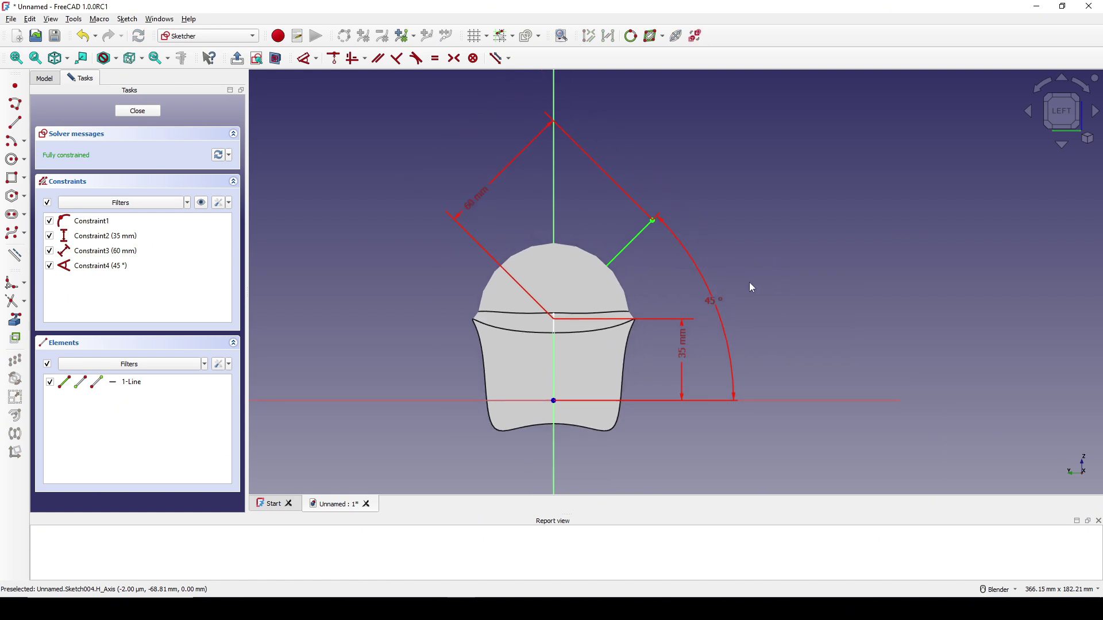
click(138, 111)
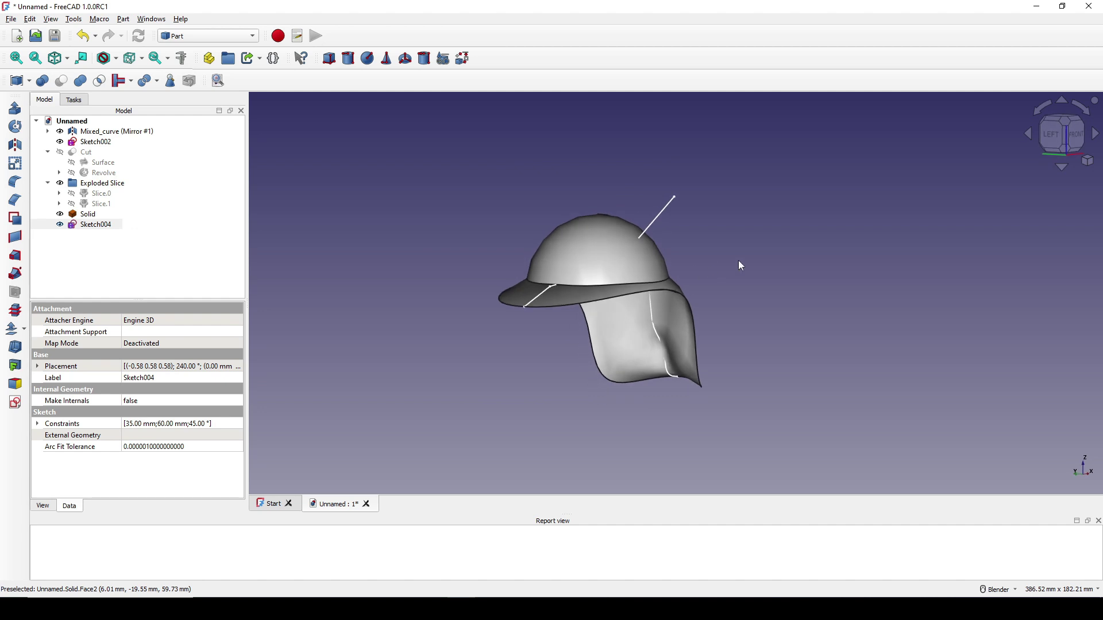
- Orbit to view from above, clear the selection, and switch to the Draft workbench
mouse_move(738, 260)
middle_down()
mouse_move(706, 235)
mouse_move(707, 190)
mouse_move(692, 189)
mouse_move(722, 202)
middle_up()
click(722, 202)
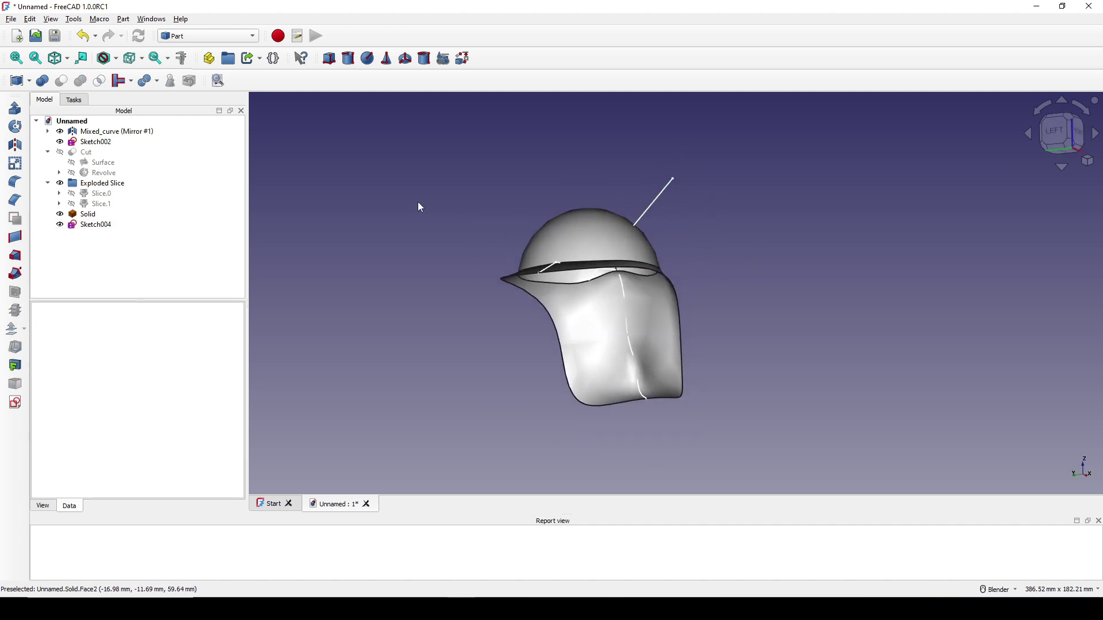
click(208, 37)
click(189, 33)
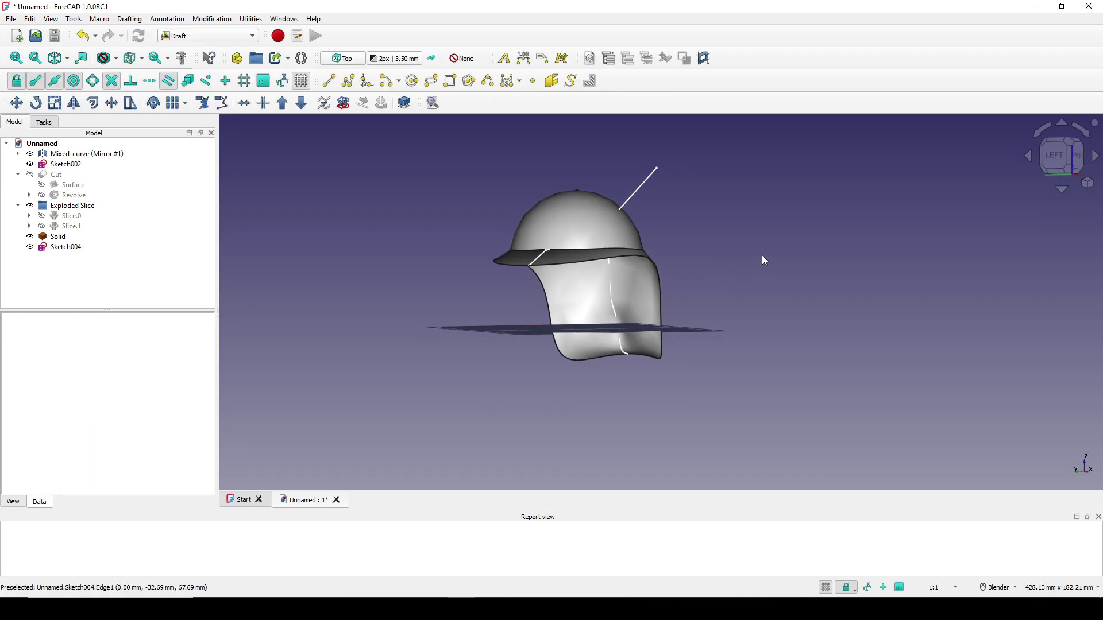
- Set the Draft working plane to Top (XY)
click(251, 20)
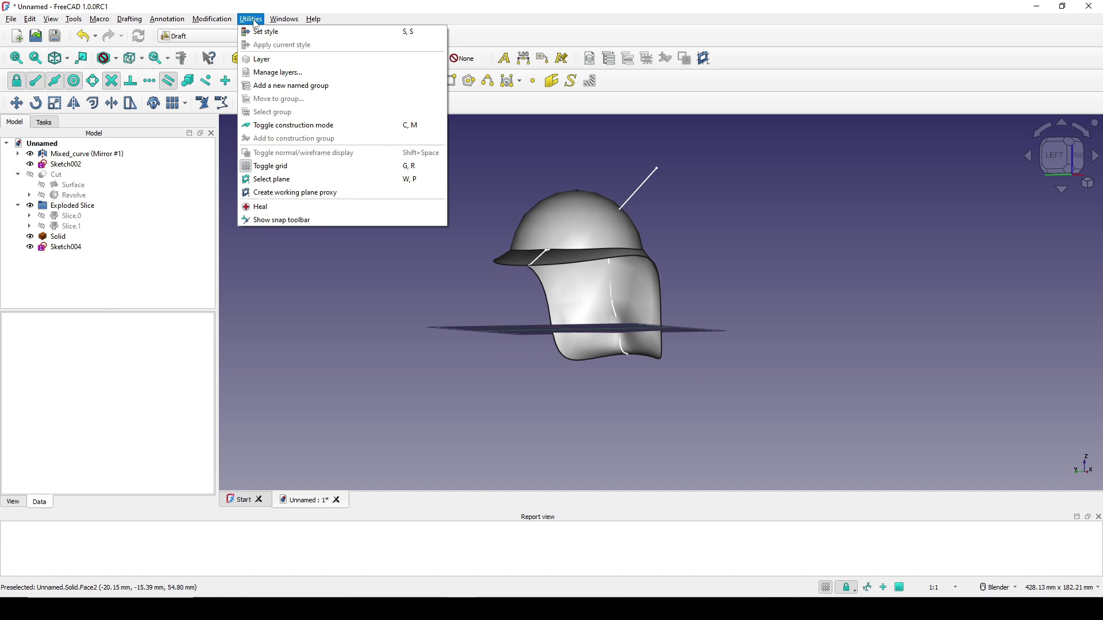
click(295, 179)
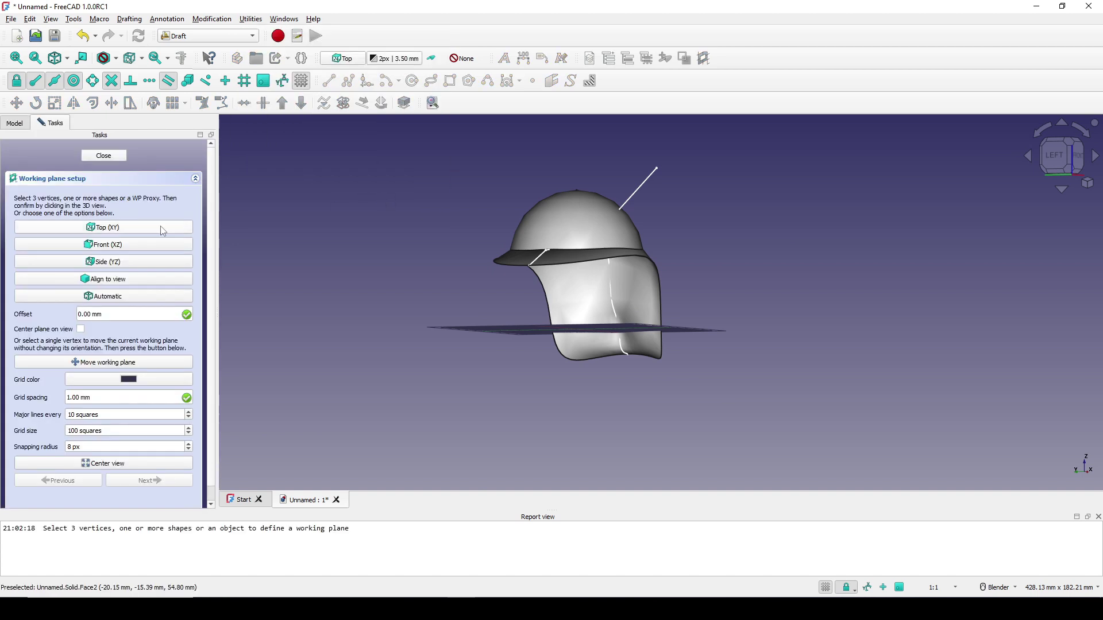
click(110, 229)
scroll(739, 286, down, 2)
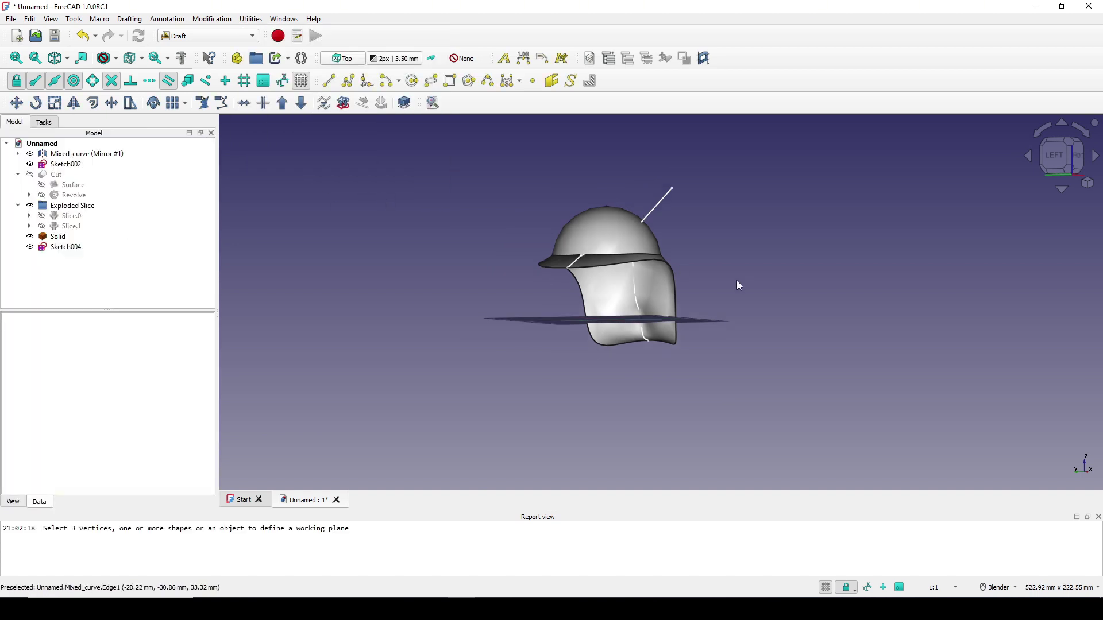
middle_drag(737, 280, 675, 273)
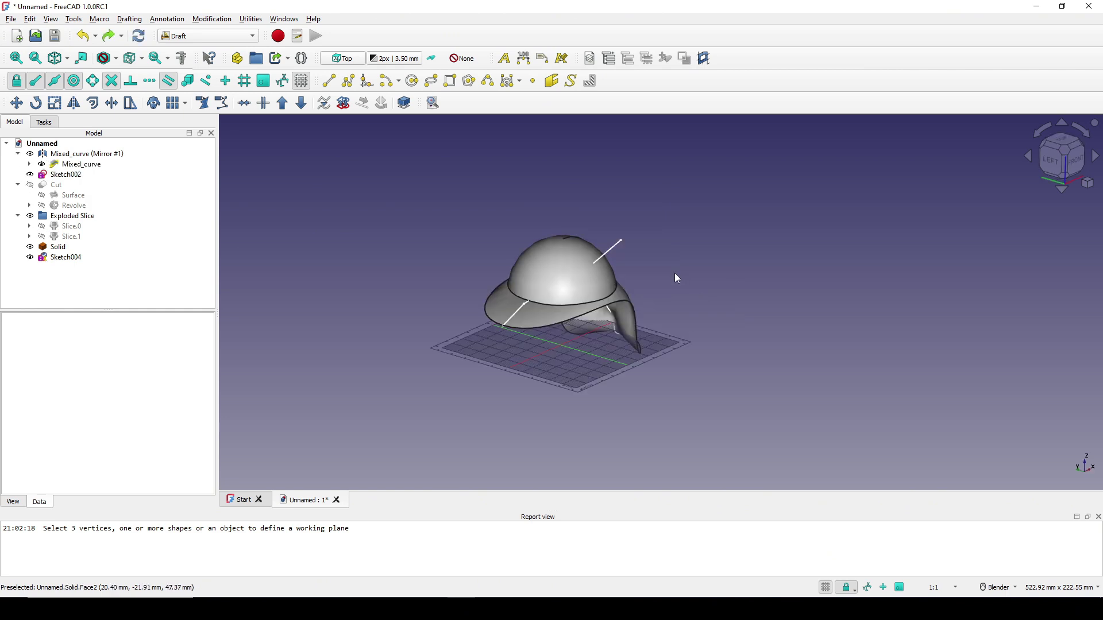
- Hide every object except Sketch004 and view it from the top
key(shift+b)
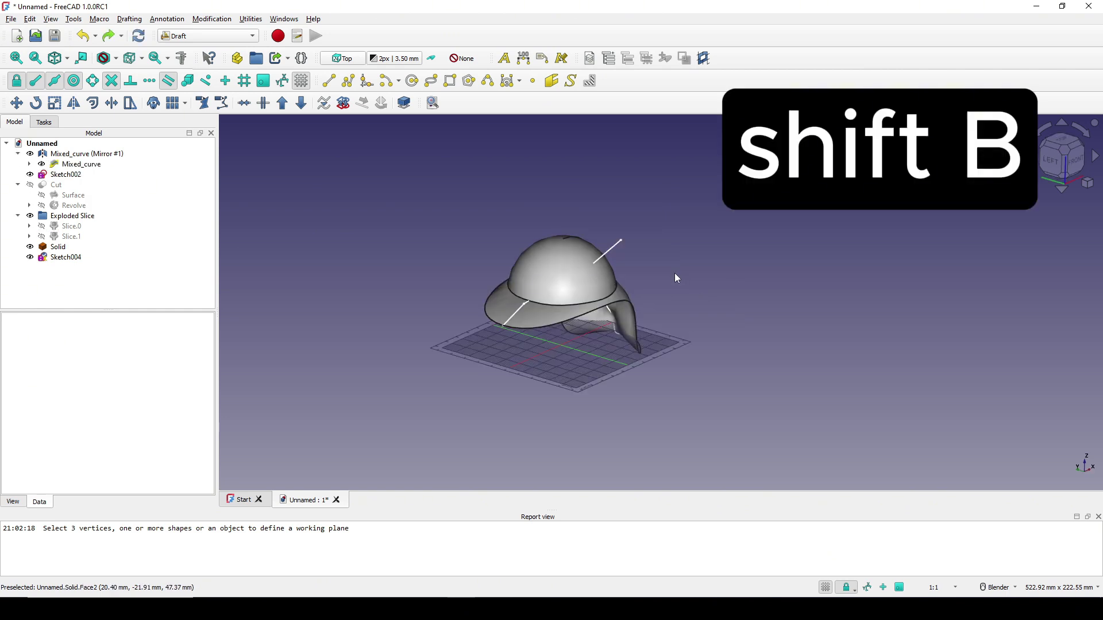
drag(365, 199, 714, 382)
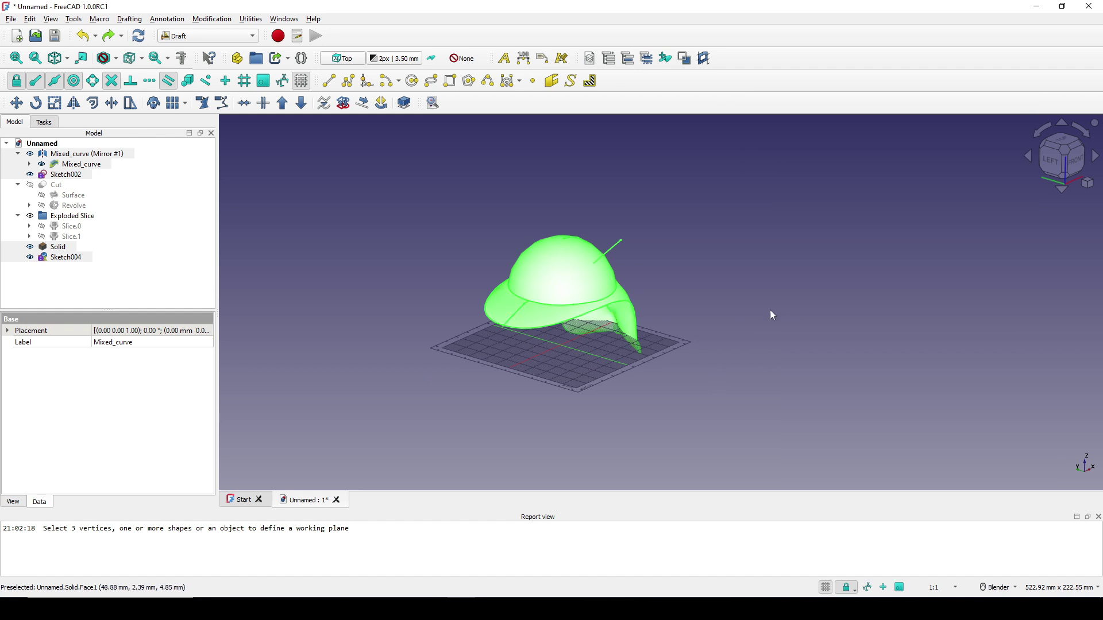
key(space)
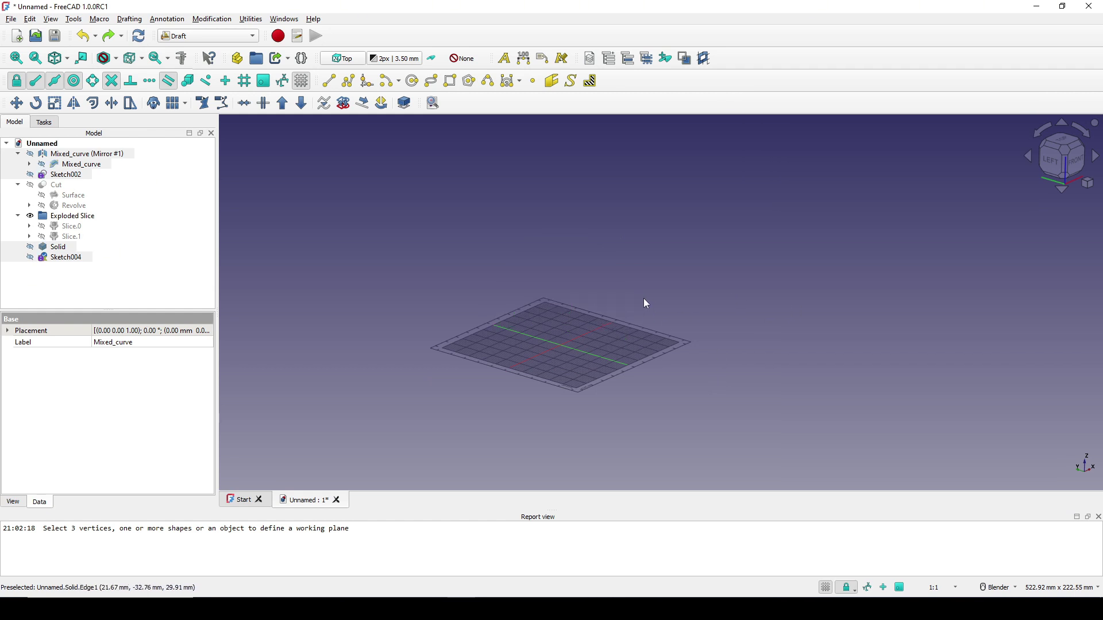
click(62, 257)
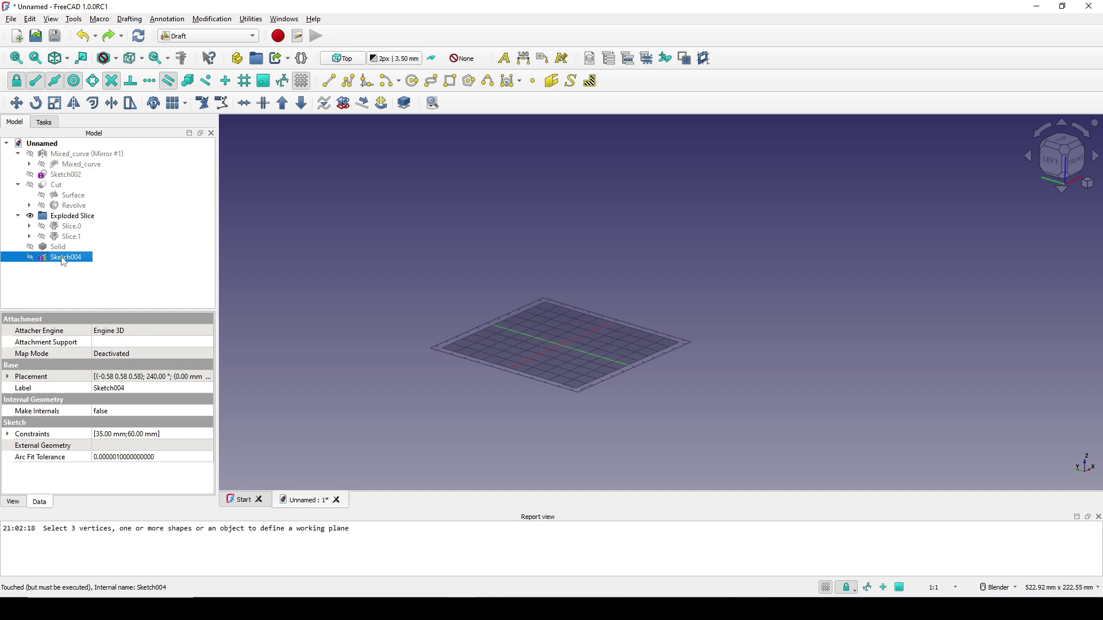
key(space)
click(716, 305)
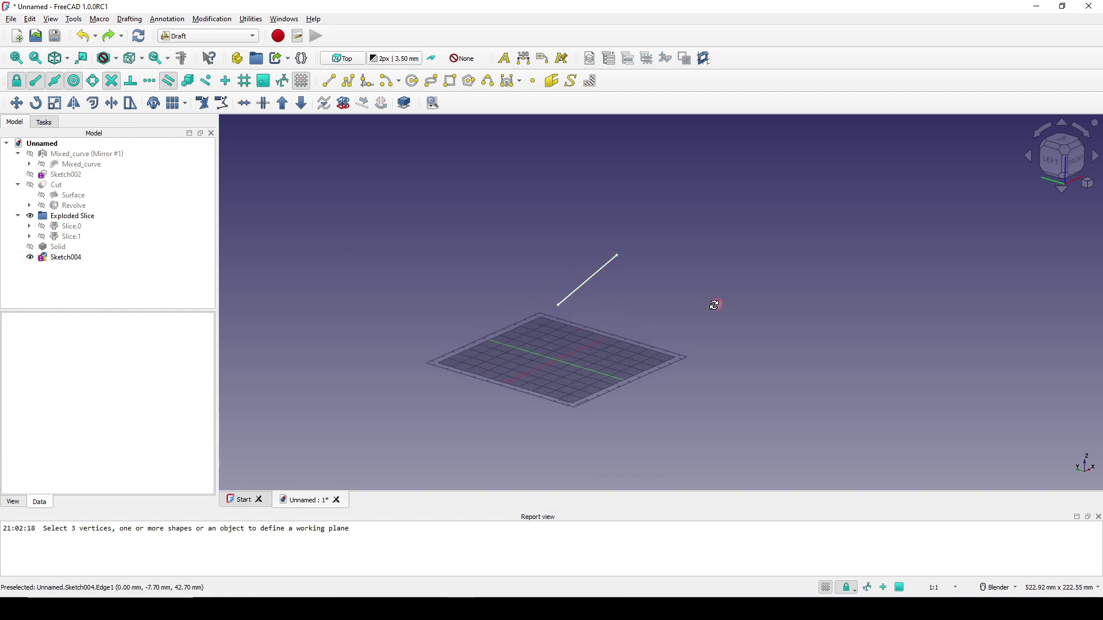
click(1060, 140)
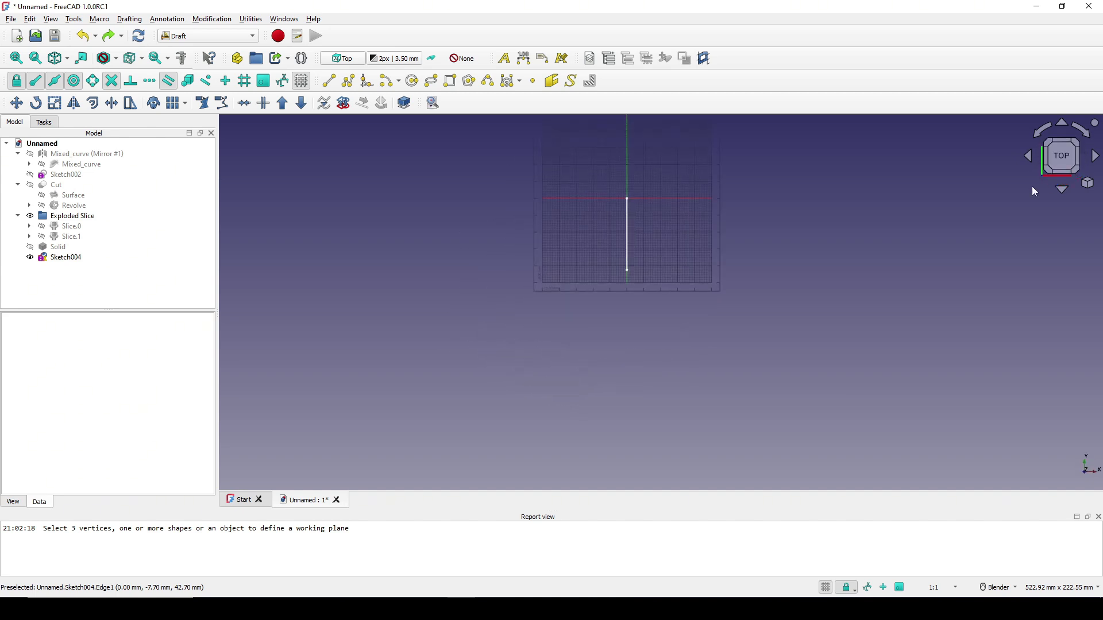
click(706, 260)
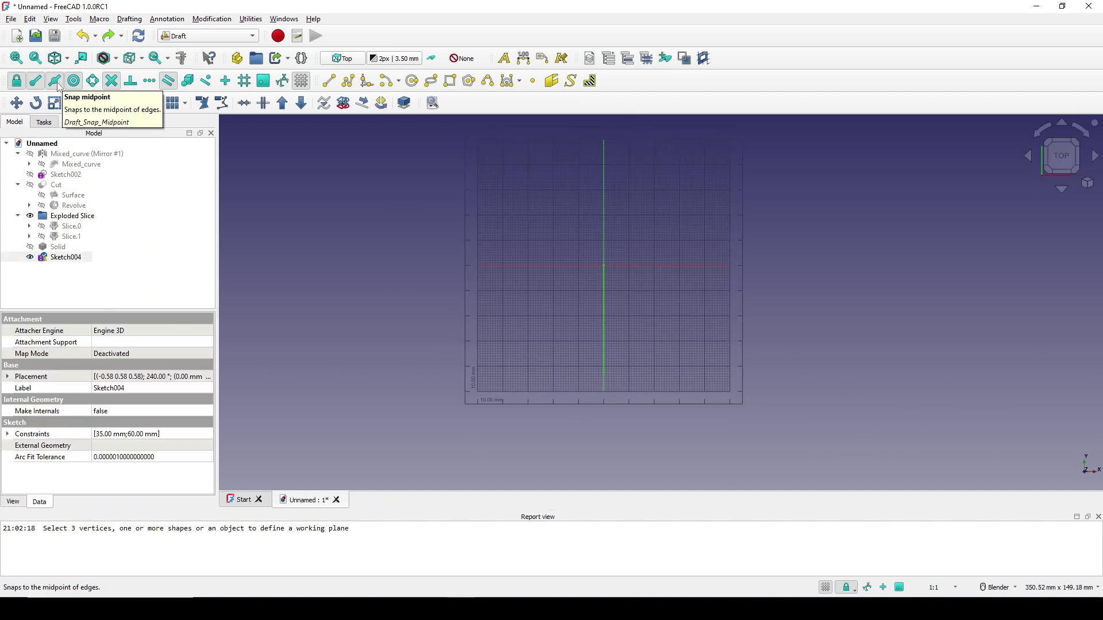
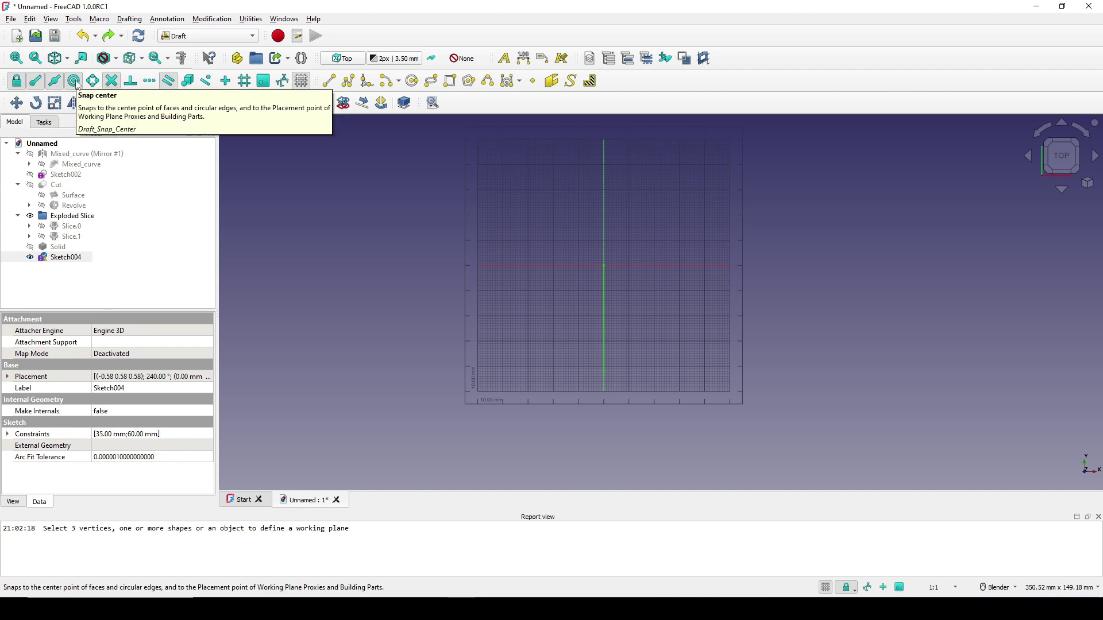
- Copy Sketch004's vertical line with Draft Rotate, turned 15° about its top endpoint
click(684, 243)
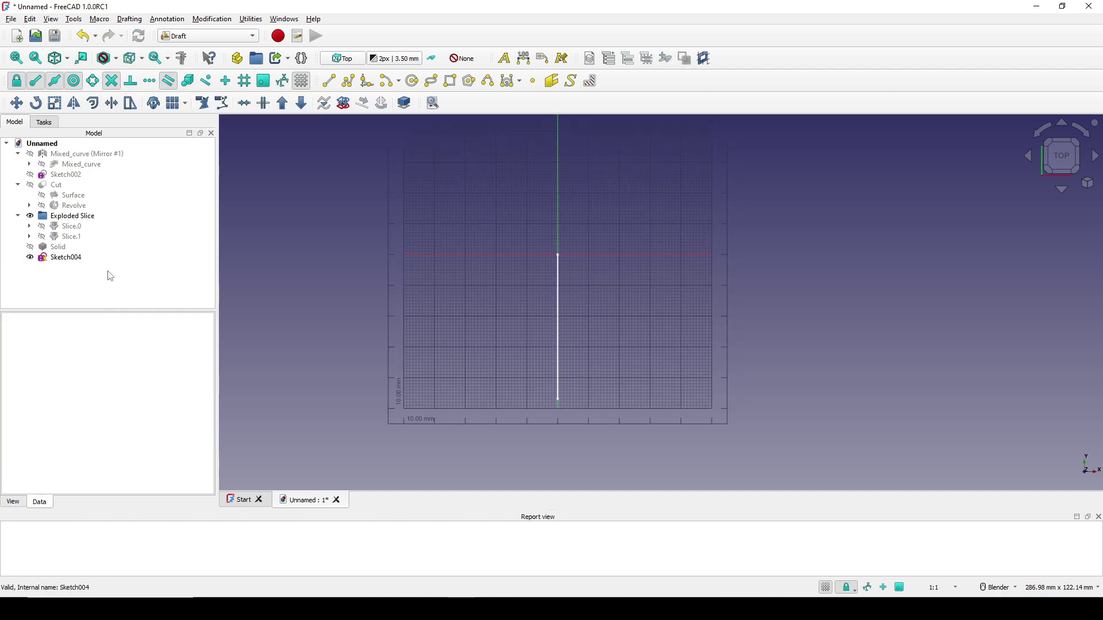
click(79, 261)
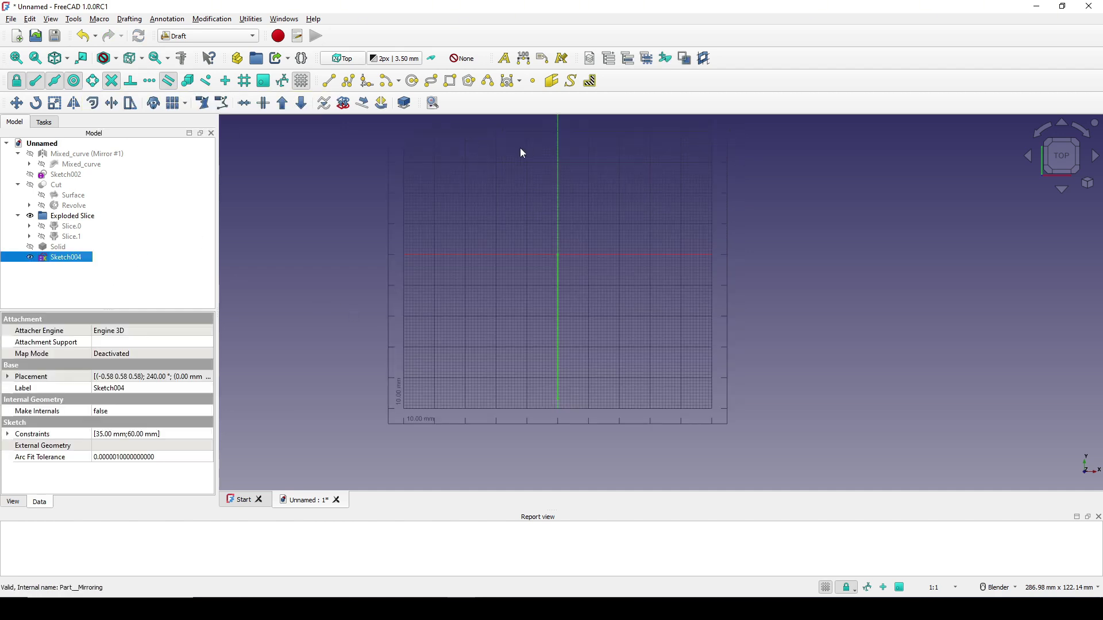
click(36, 104)
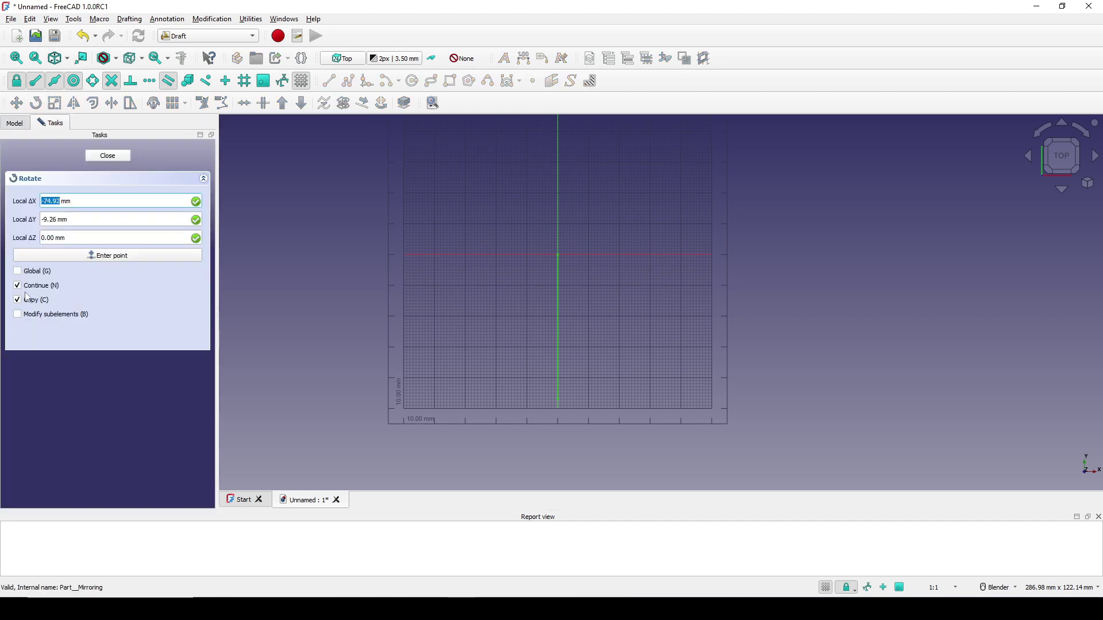
click(37, 289)
click(558, 254)
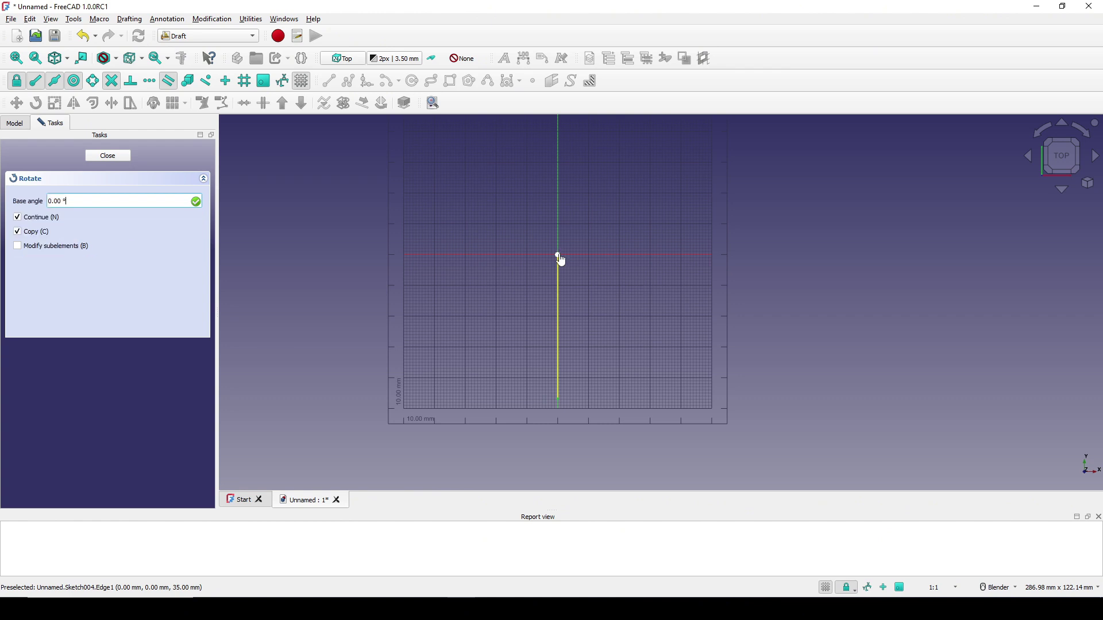
click(559, 399)
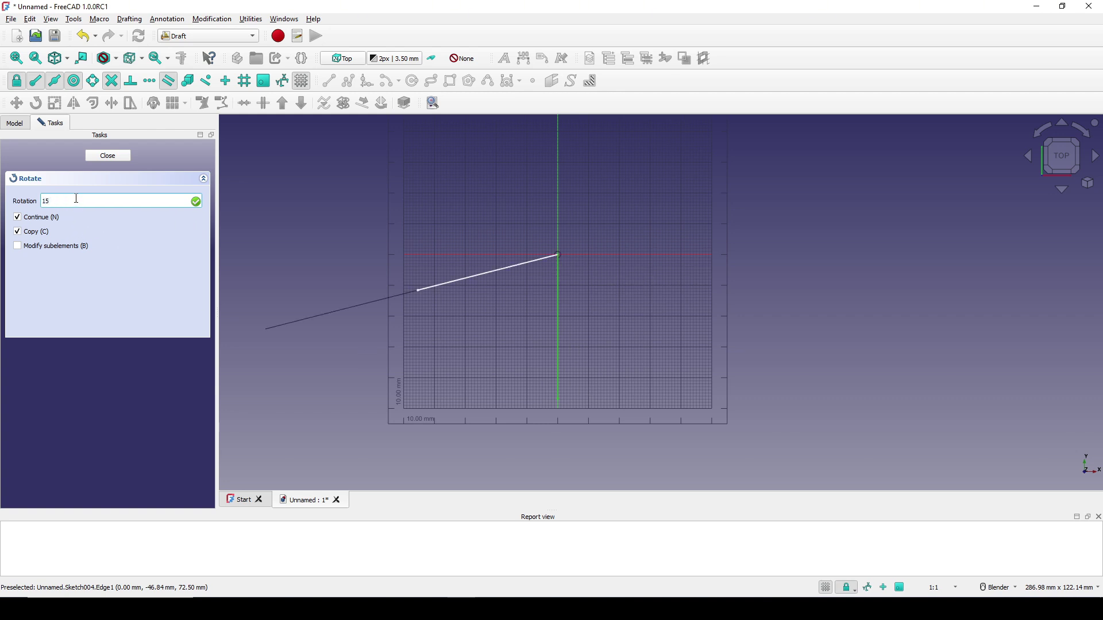
key(Return)
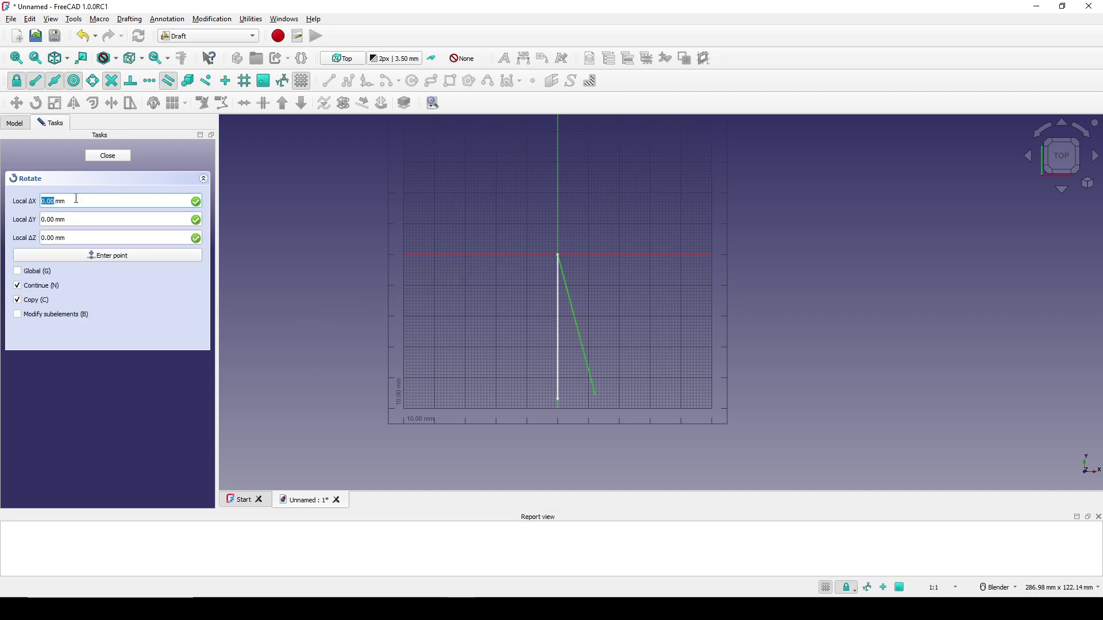
- Rotate a copy of the tilted line -30° about its top so it leans the other way
scroll(585, 334, up, 1)
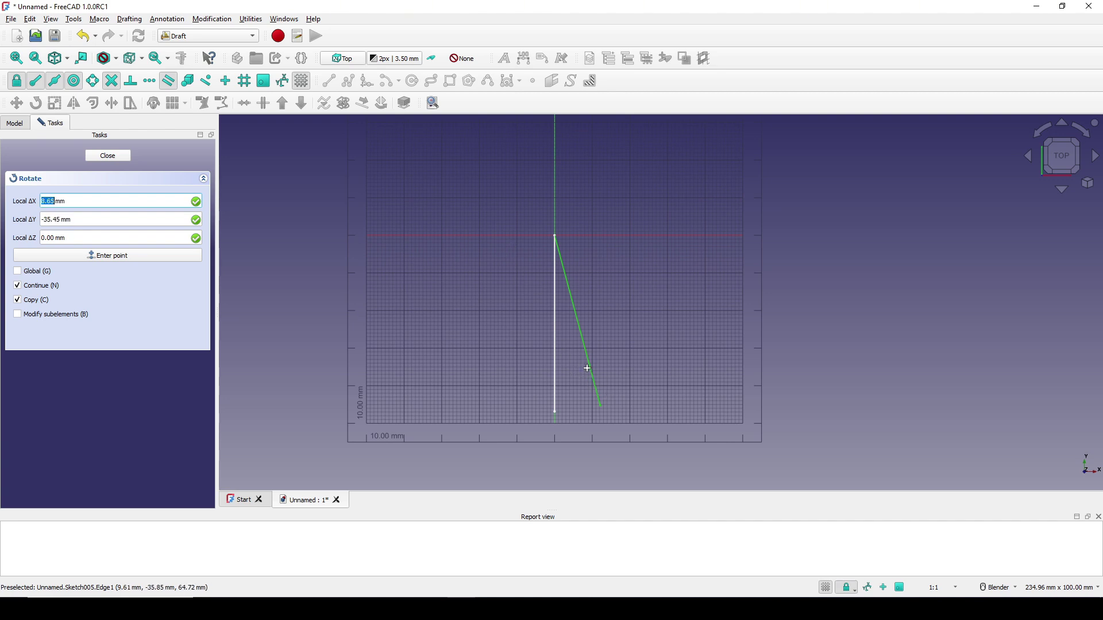
click(556, 236)
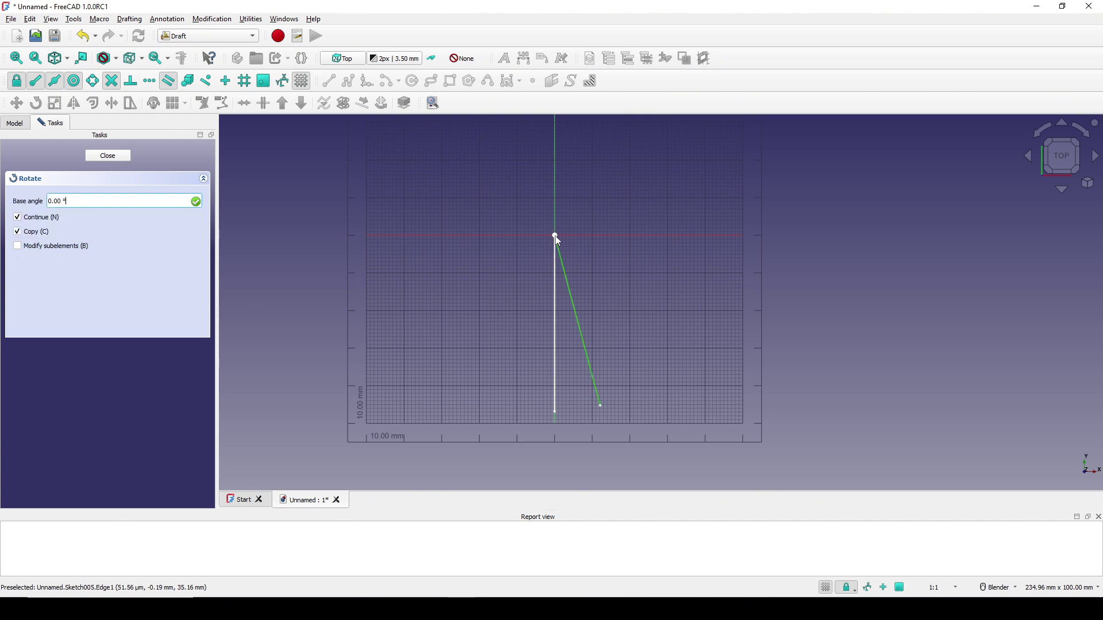
click(601, 406)
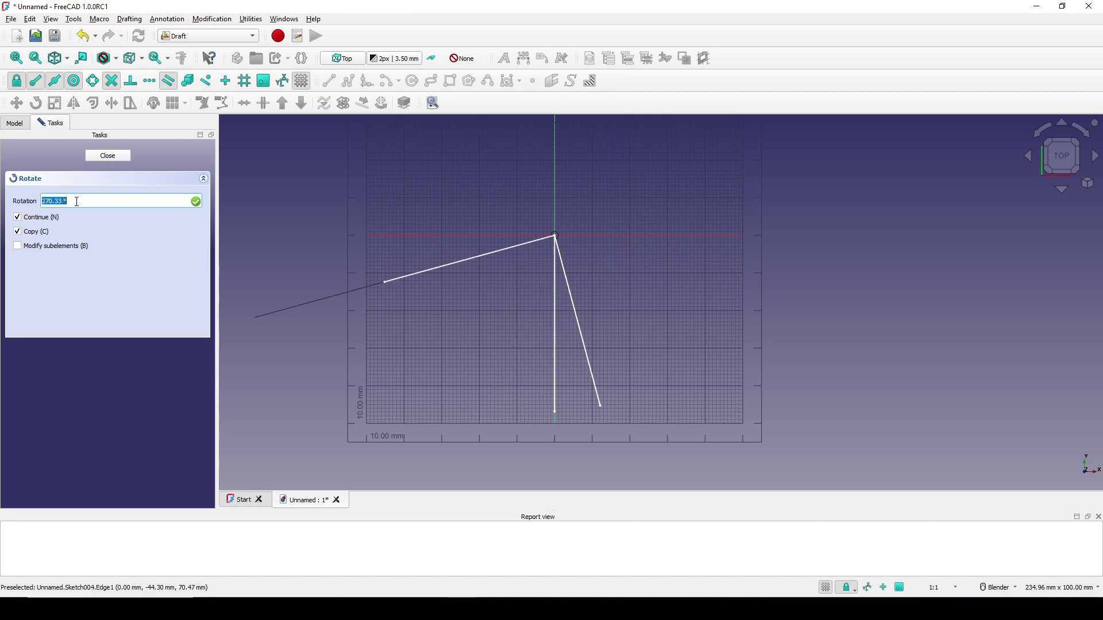
text(-30)
key(Return)
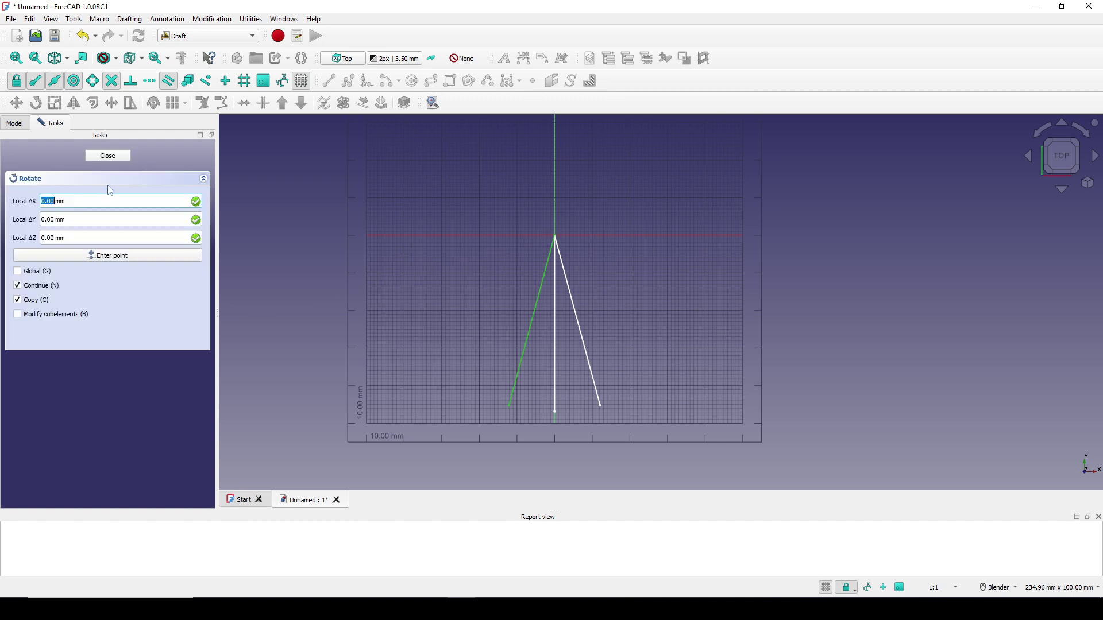
- Finish the rotation and hide the original vertical line Sketch004
click(109, 160)
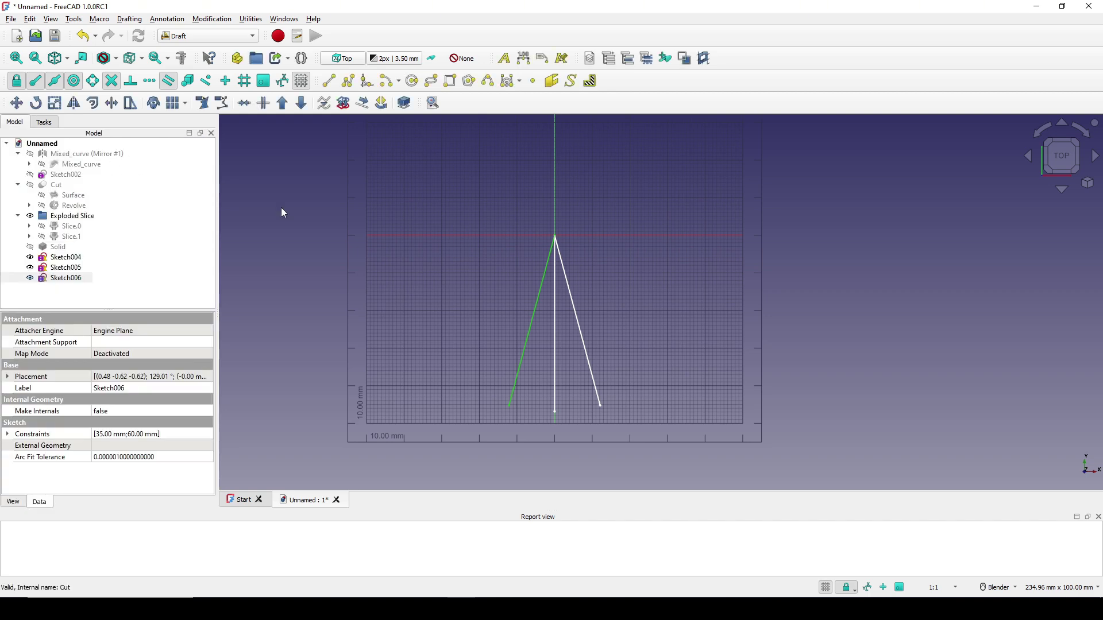
scroll(570, 326, down, 4)
mouse_move(596, 346)
middle_down()
mouse_move(633, 248)
mouse_move(586, 364)
middle_up()
scroll(638, 335, up, 3)
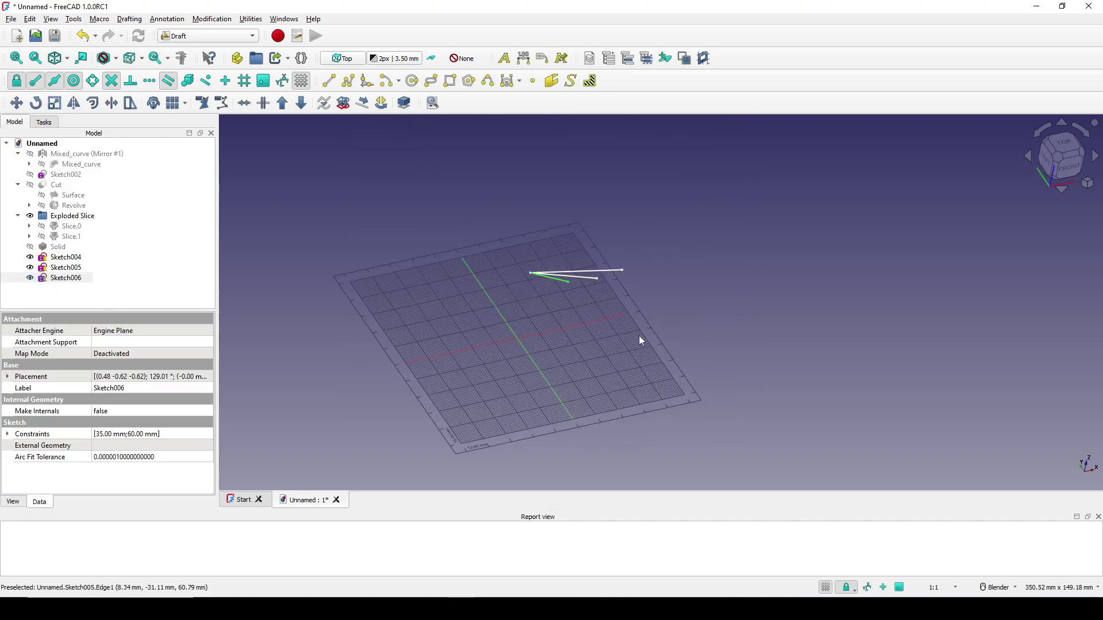
click(675, 326)
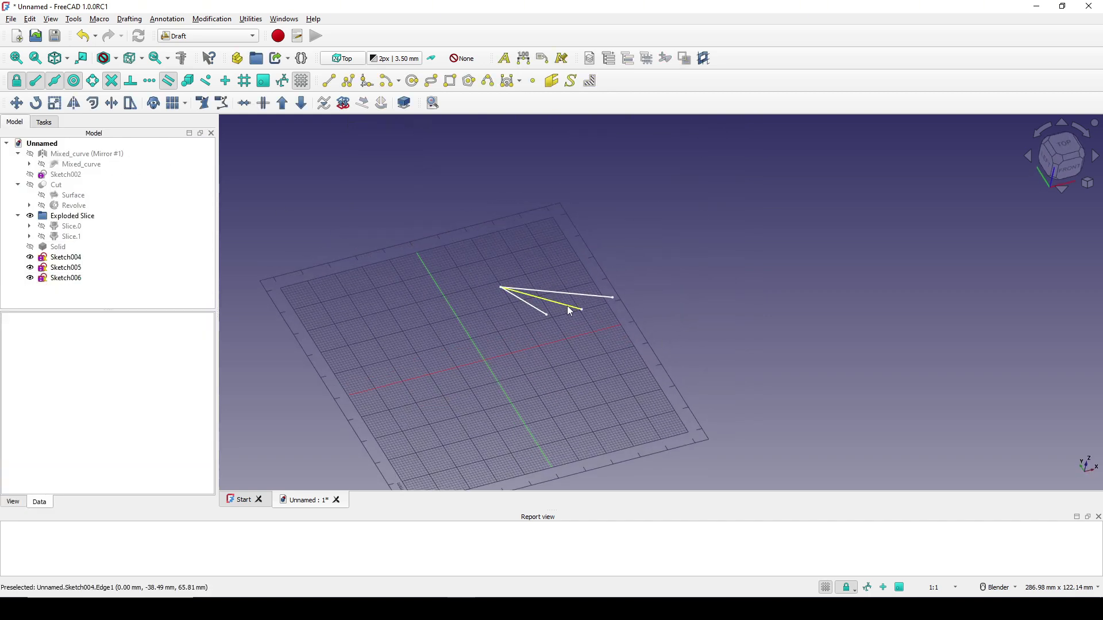
click(570, 311)
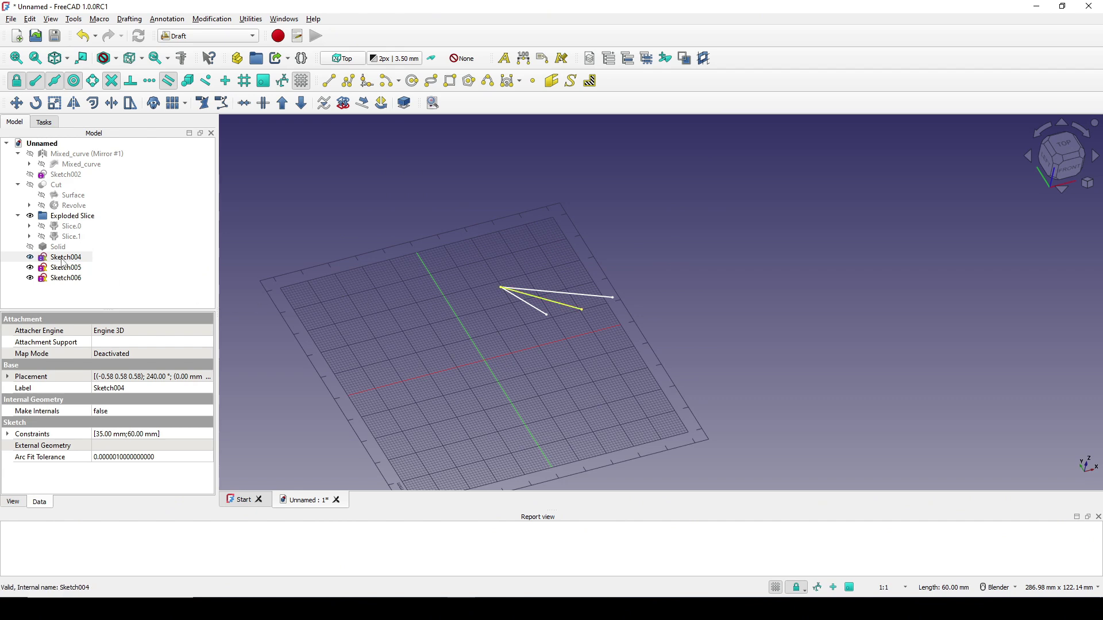
key(space)
- Show the Solid helmet body again and turn the grid off
scroll(443, 312, down, 3)
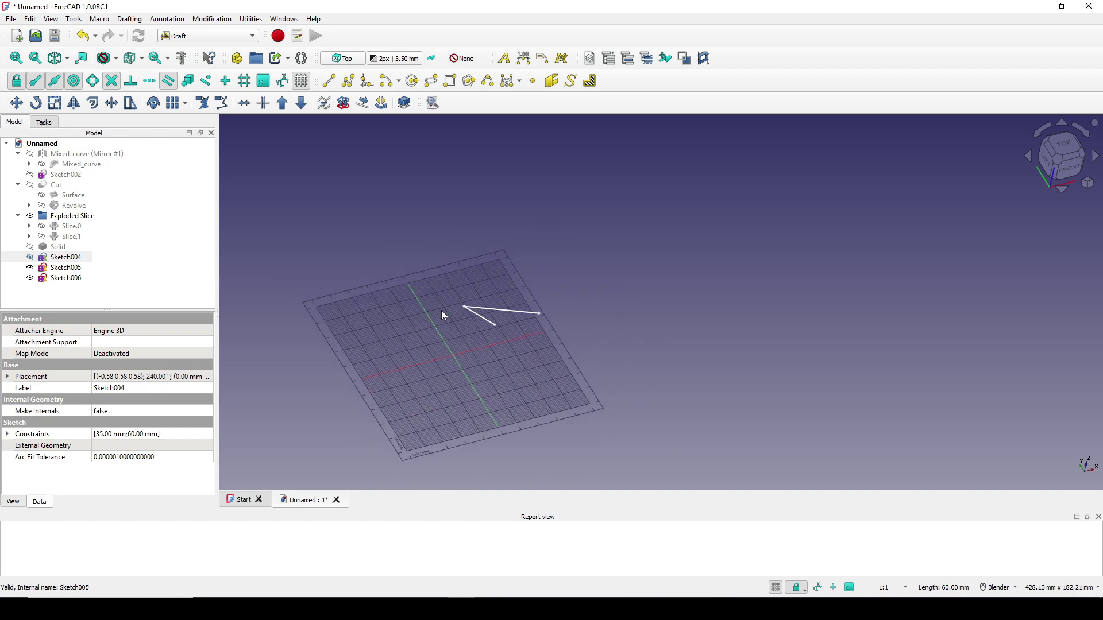
click(55, 247)
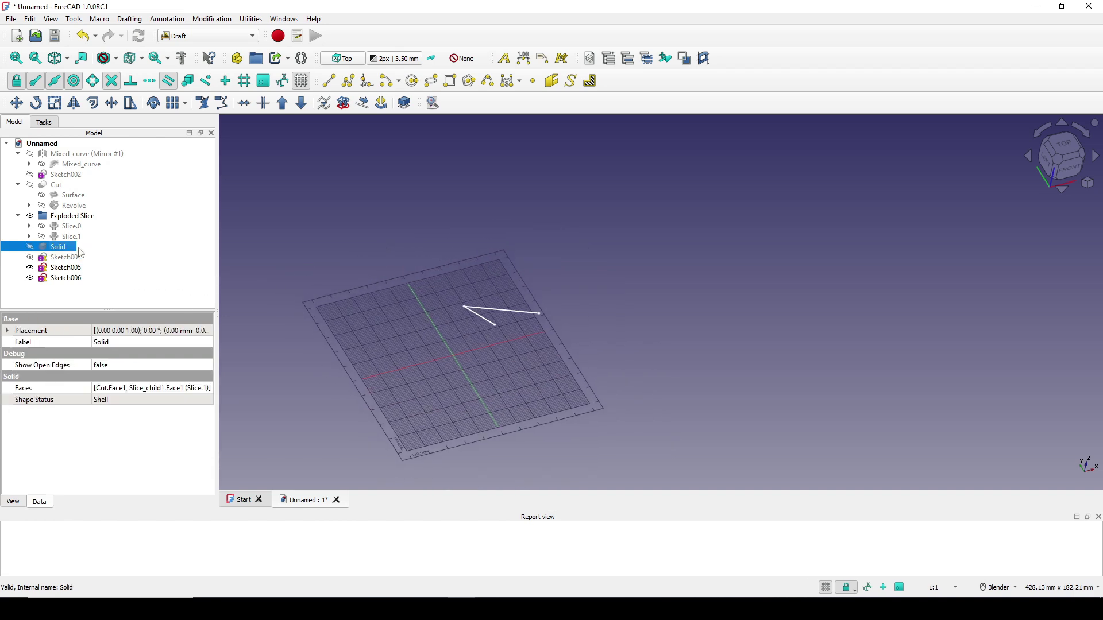
key(space)
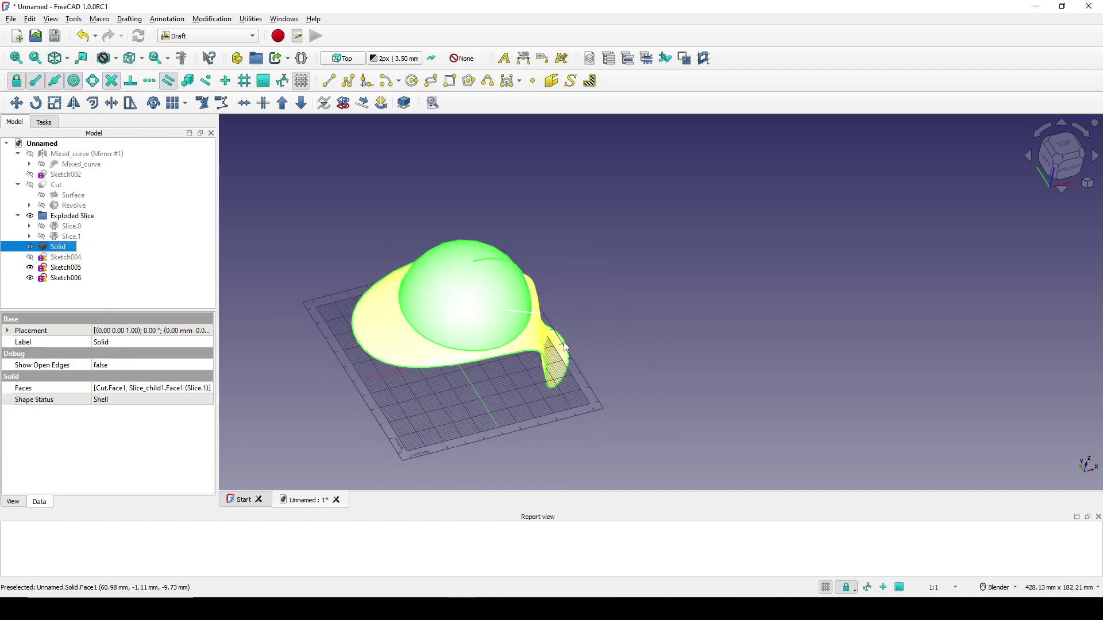
middle_drag(552, 339, 603, 328)
click(635, 289)
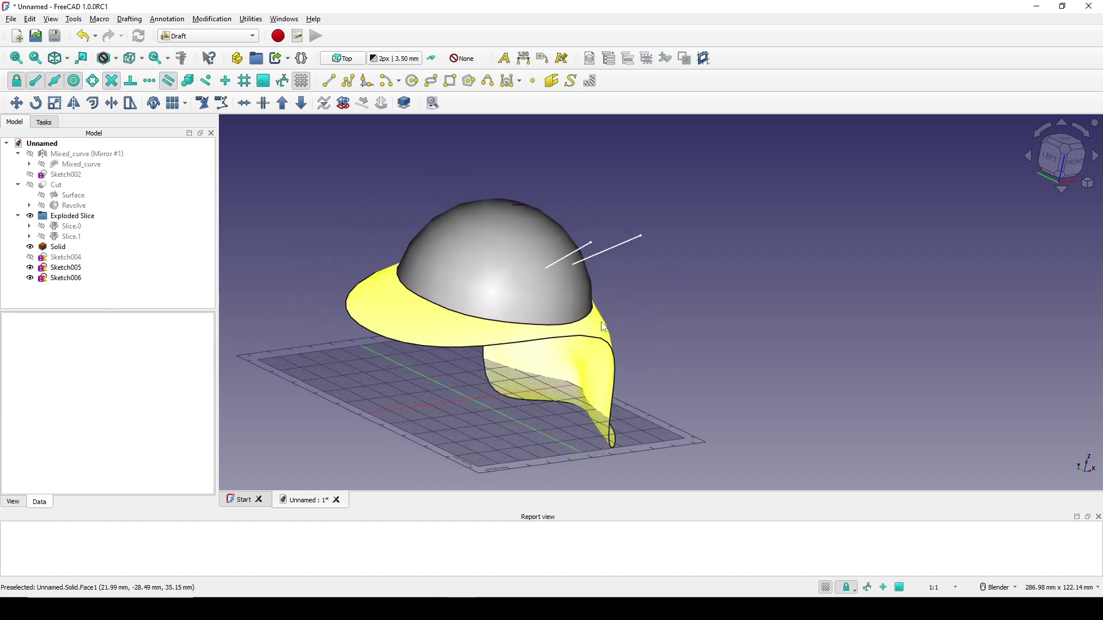
click(826, 587)
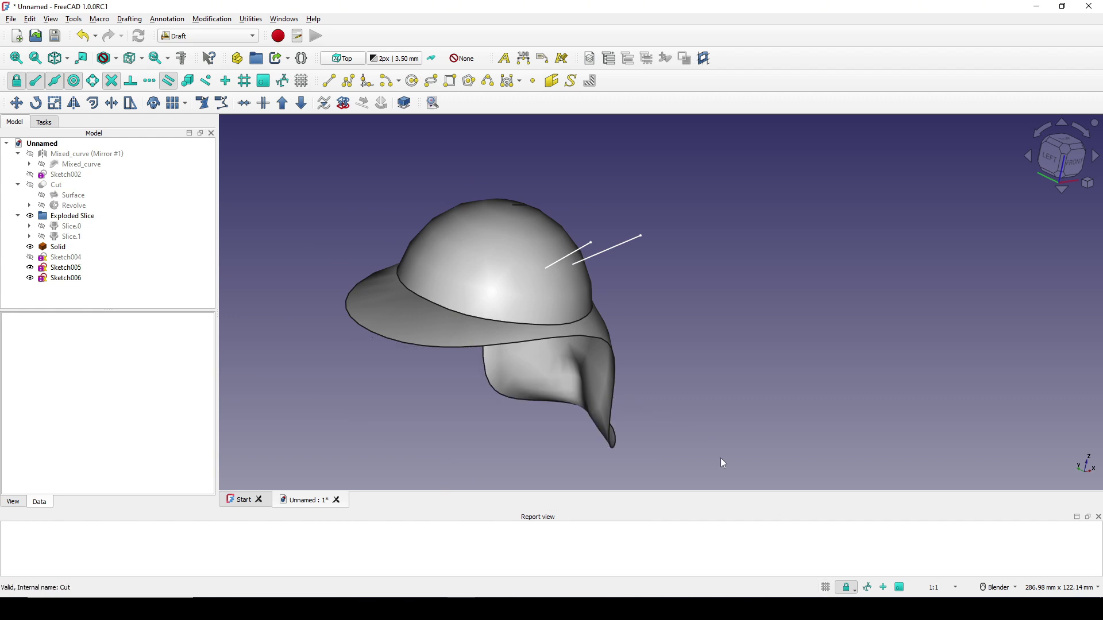
scroll(723, 463, down, 3)
middle_drag(687, 346, 676, 375)
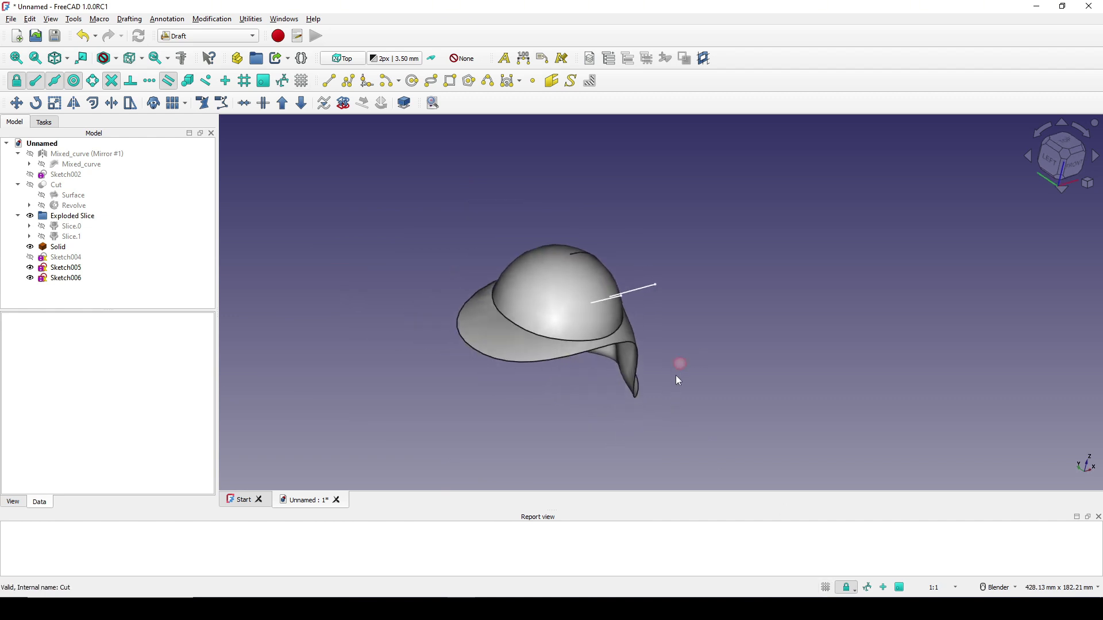
click(221, 36)
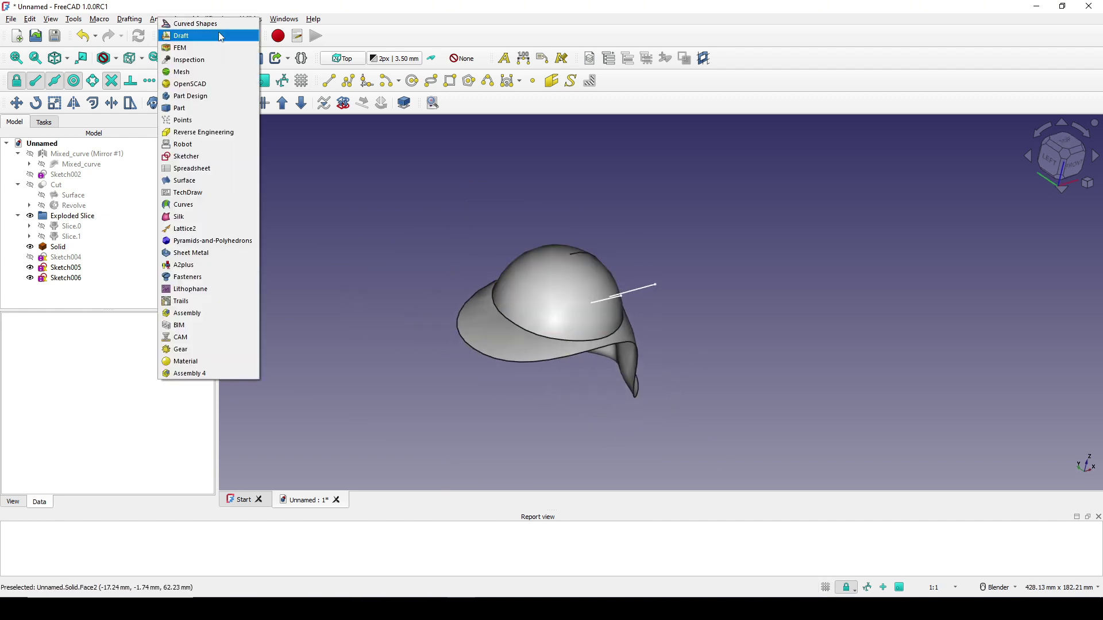
- In the Part workbench, create a new sketch on the XZ plane
click(214, 109)
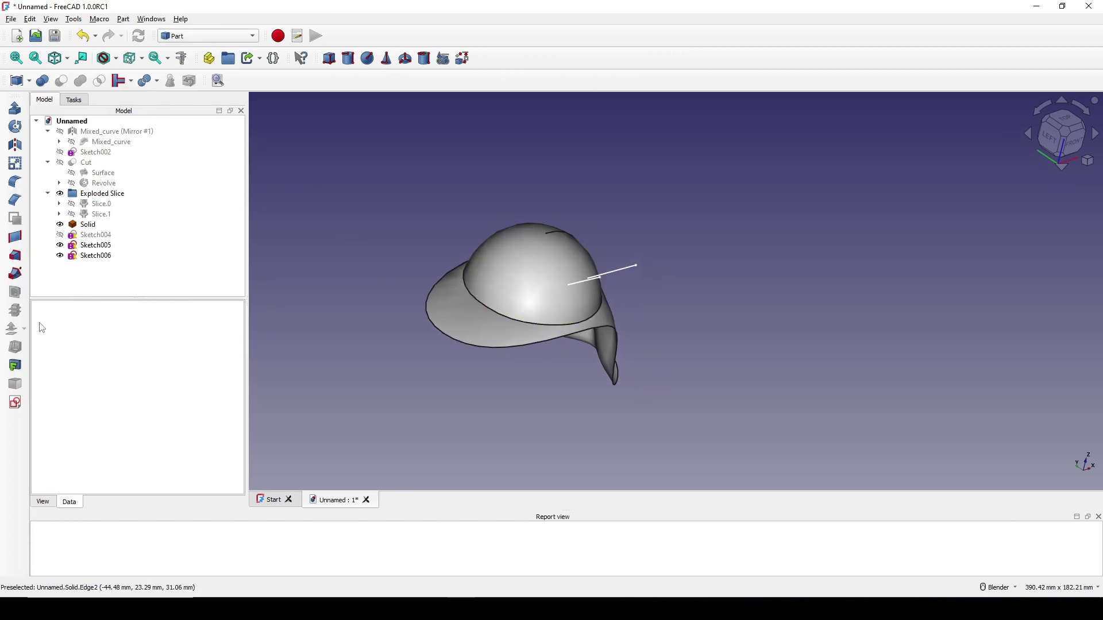
click(15, 402)
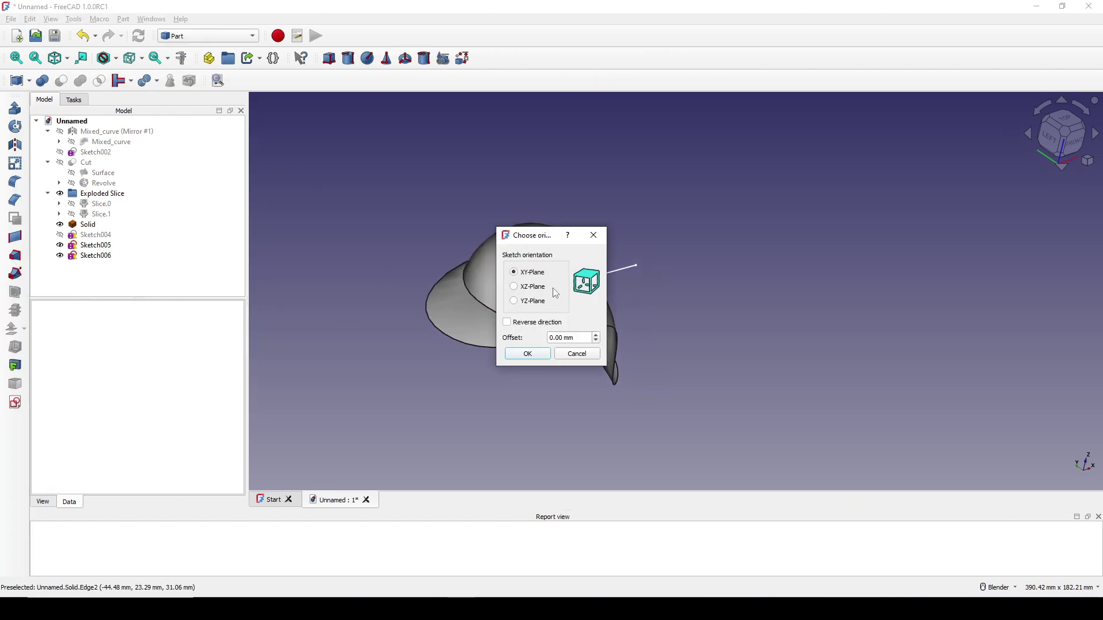
click(515, 286)
click(539, 354)
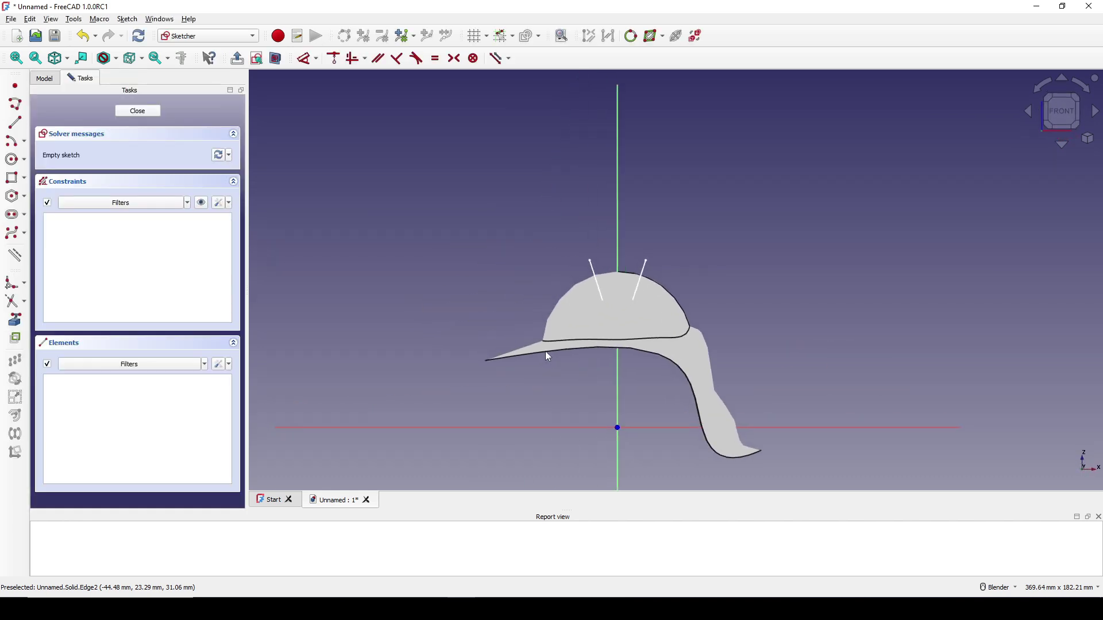
- Draw a circle at the origin with a 5 mm diameter constraint and close the sketch
click(11, 159)
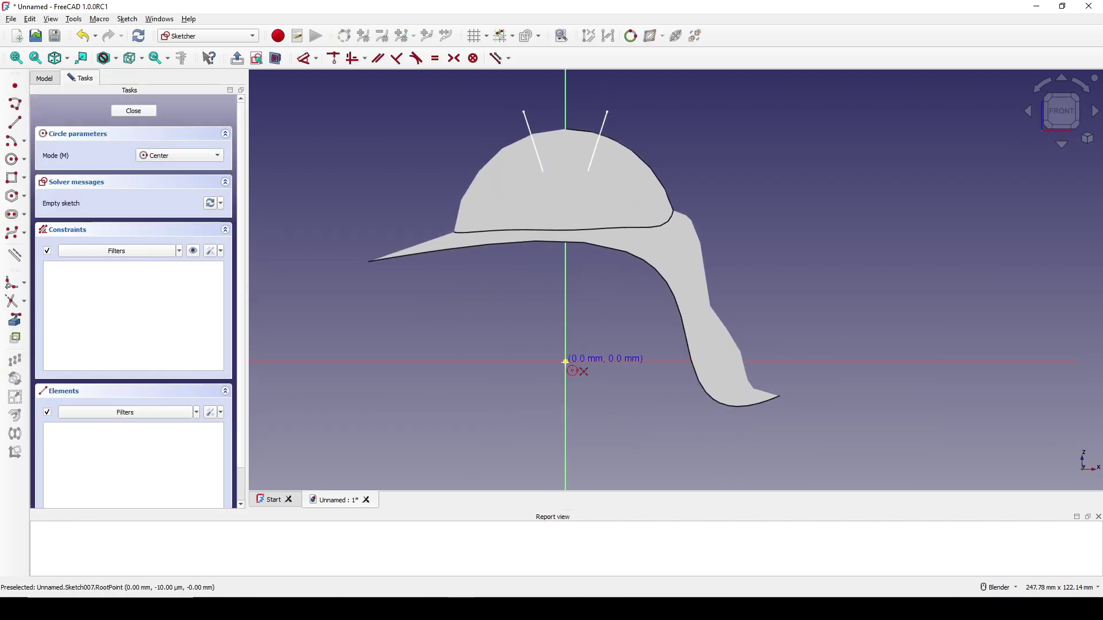
click(565, 362)
click(579, 349)
right_click(603, 350)
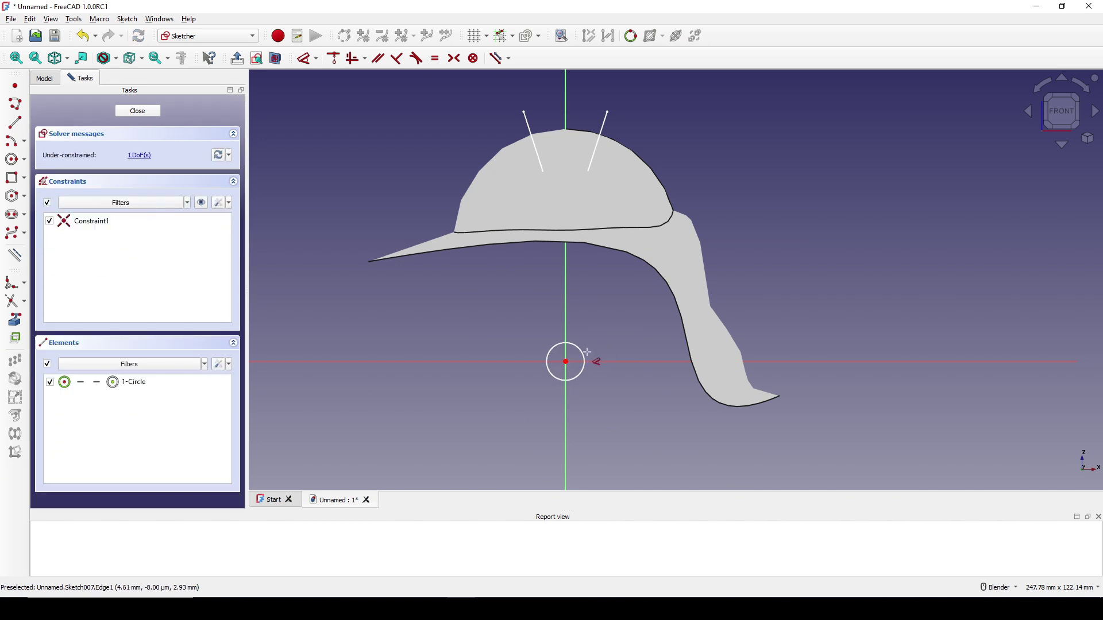
click(586, 353)
click(610, 335)
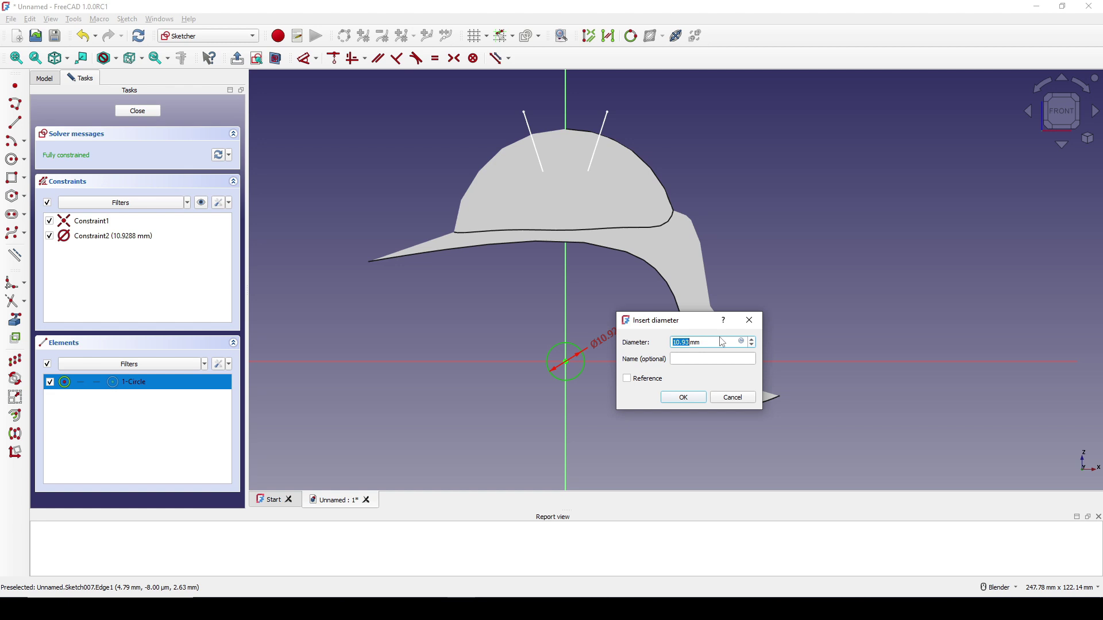
text(5)
key(Return)
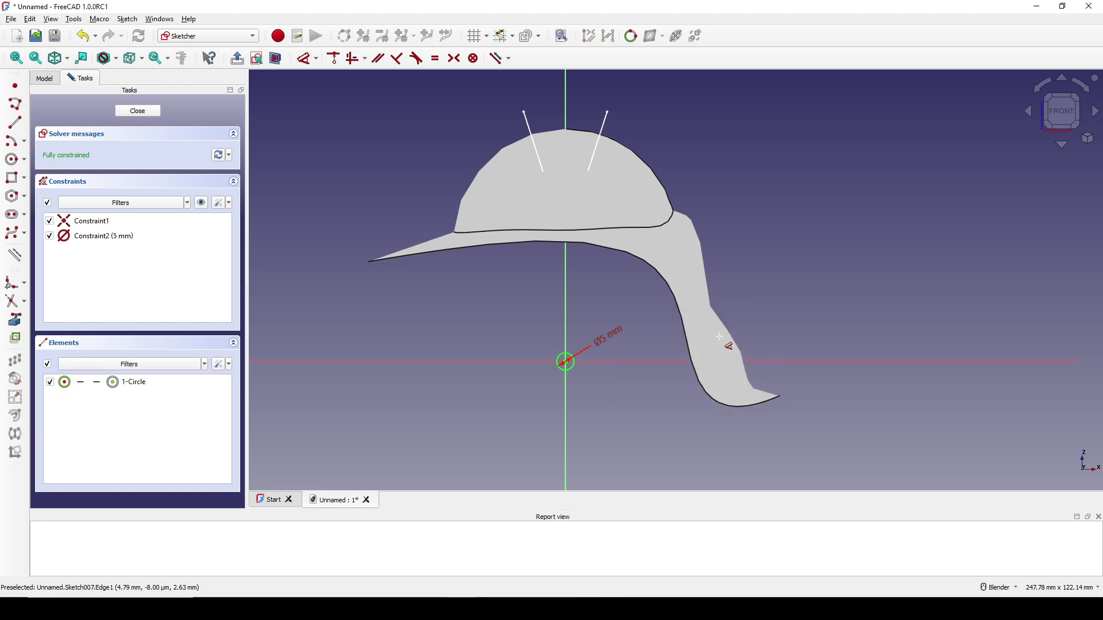
click(138, 111)
mouse_move(598, 299)
middle_down()
mouse_move(534, 332)
mouse_move(498, 327)
mouse_move(519, 340)
middle_up()
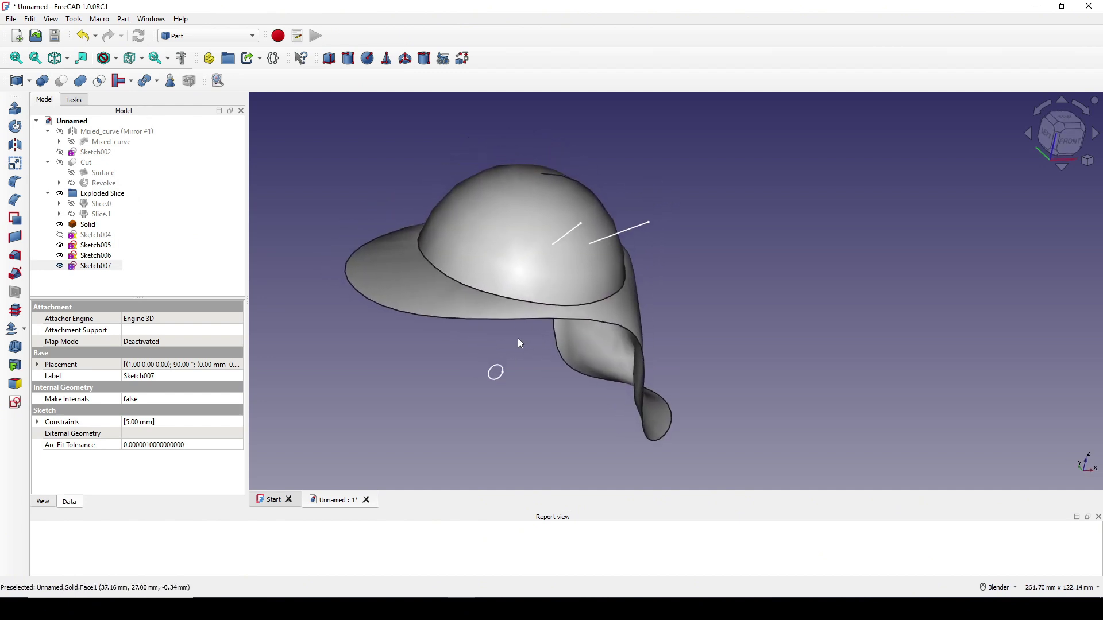
- Copy and paste the circle sketch, producing Sketch008
click(495, 372)
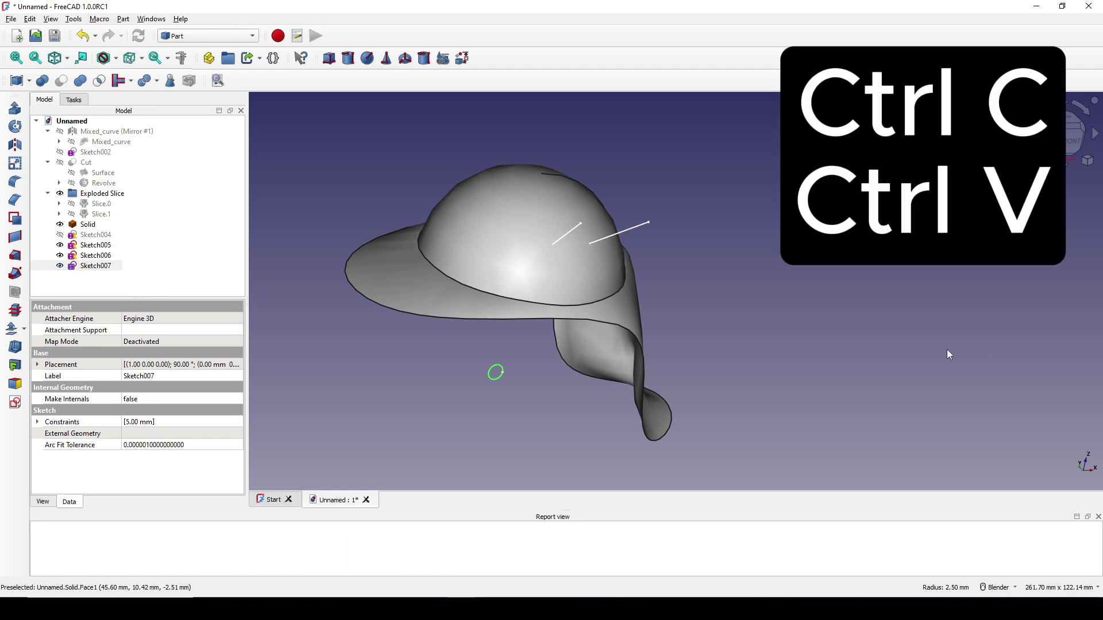
key(ctrl+v)
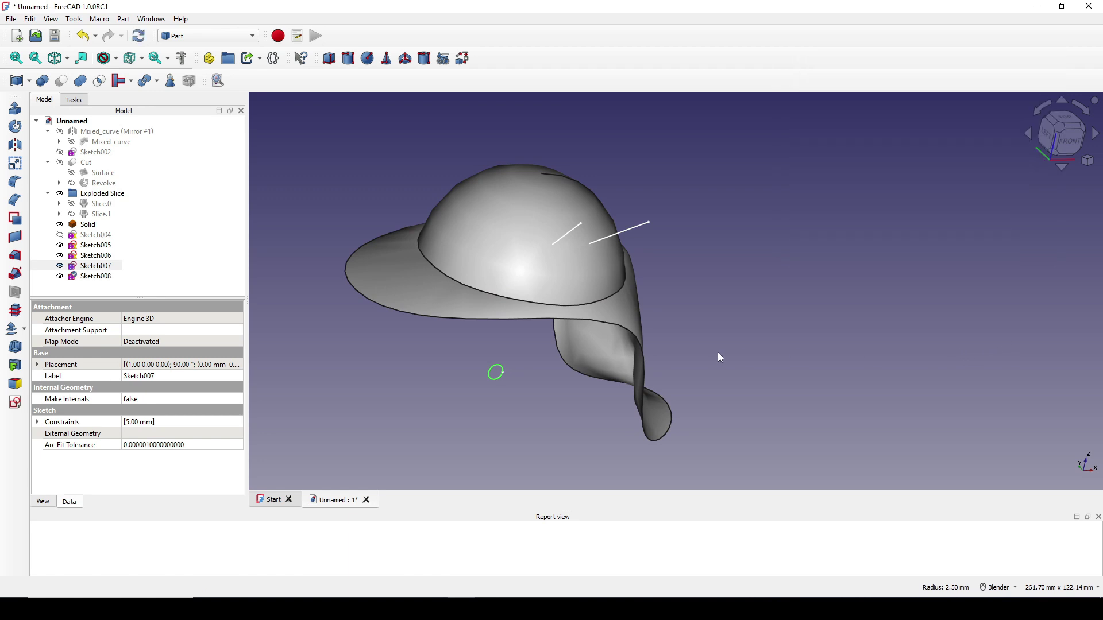
click(98, 266)
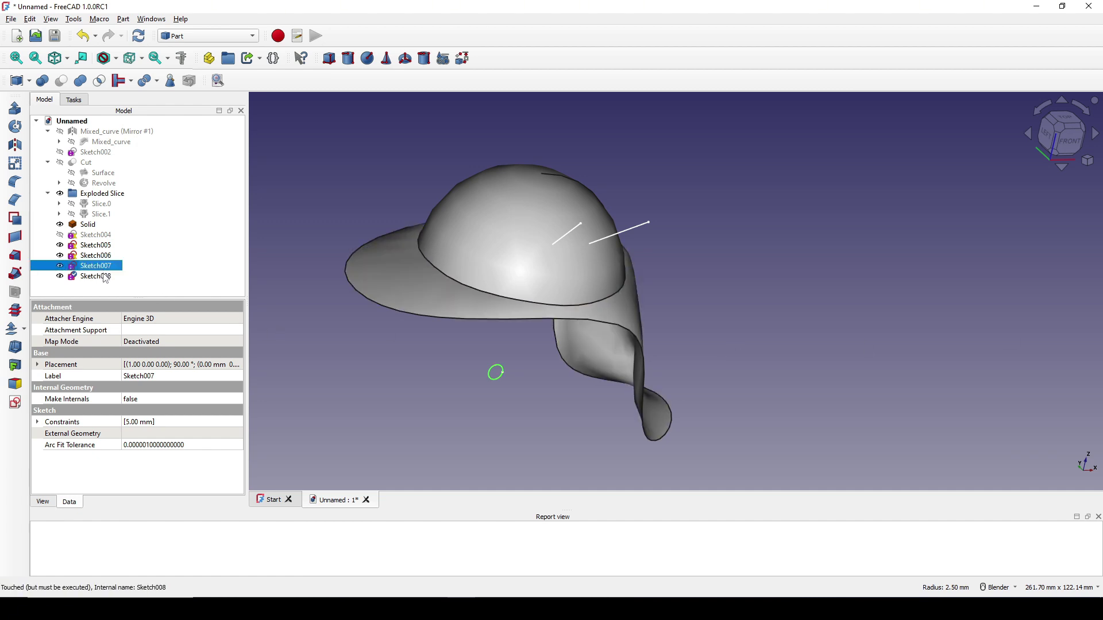
click(105, 277)
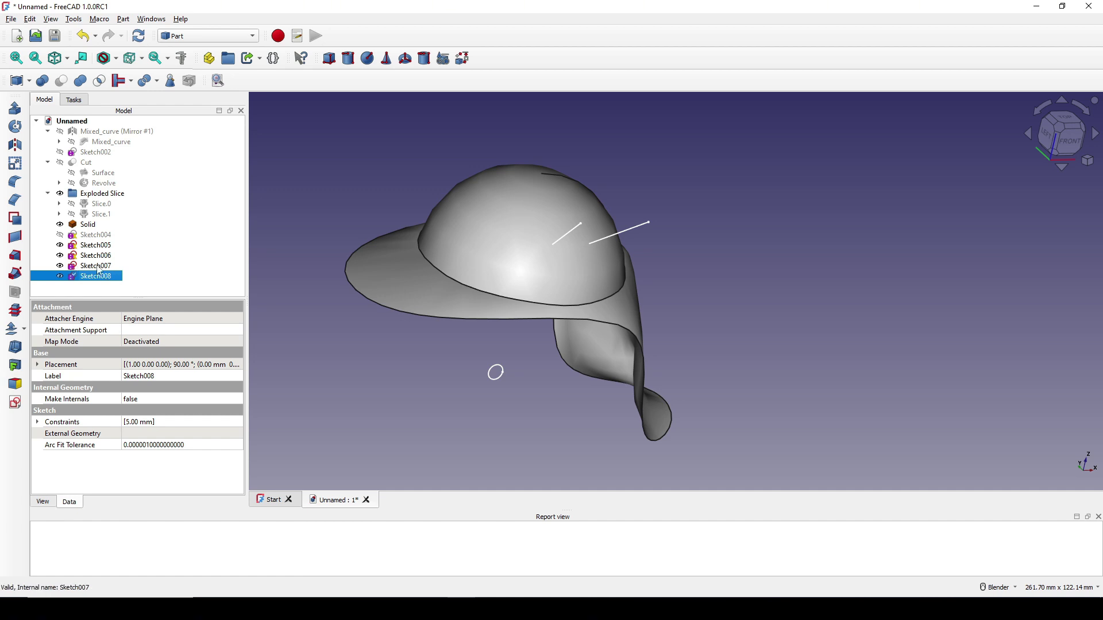
click(103, 268)
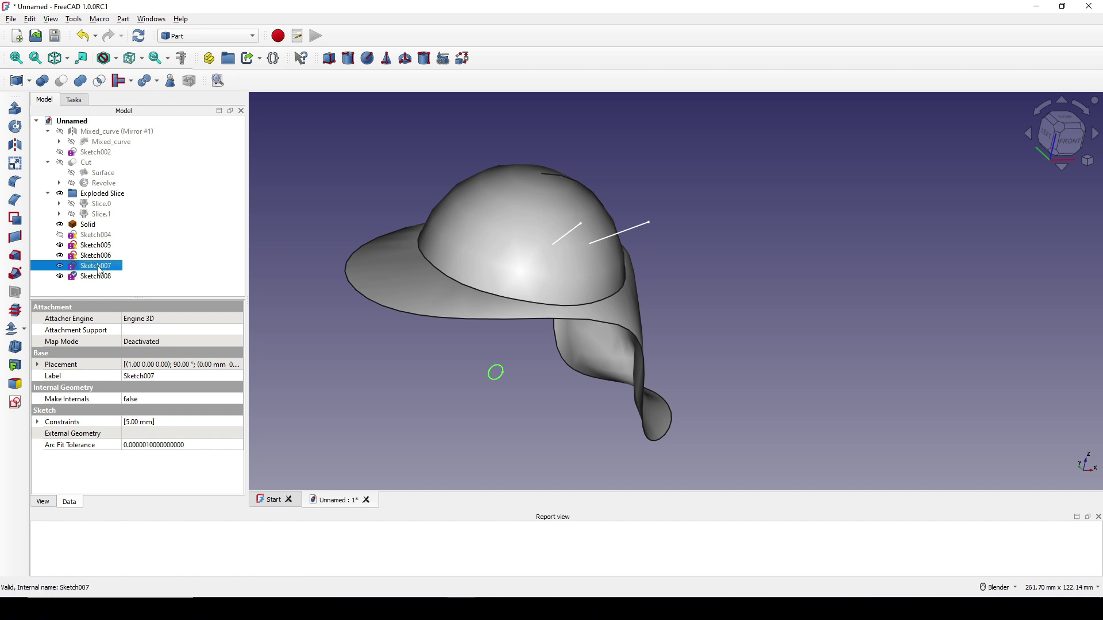
- Attach Sketch007 Normal to edge at Sketch006's outer endpoint and line
right_click(98, 270)
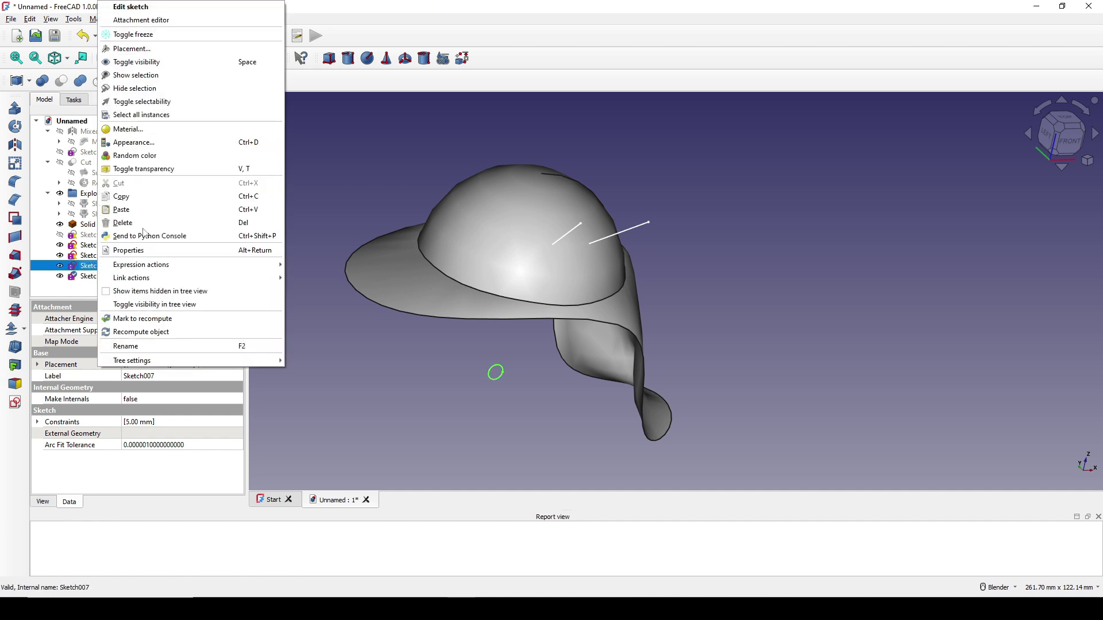
click(162, 23)
middle_drag(678, 294, 659, 221)
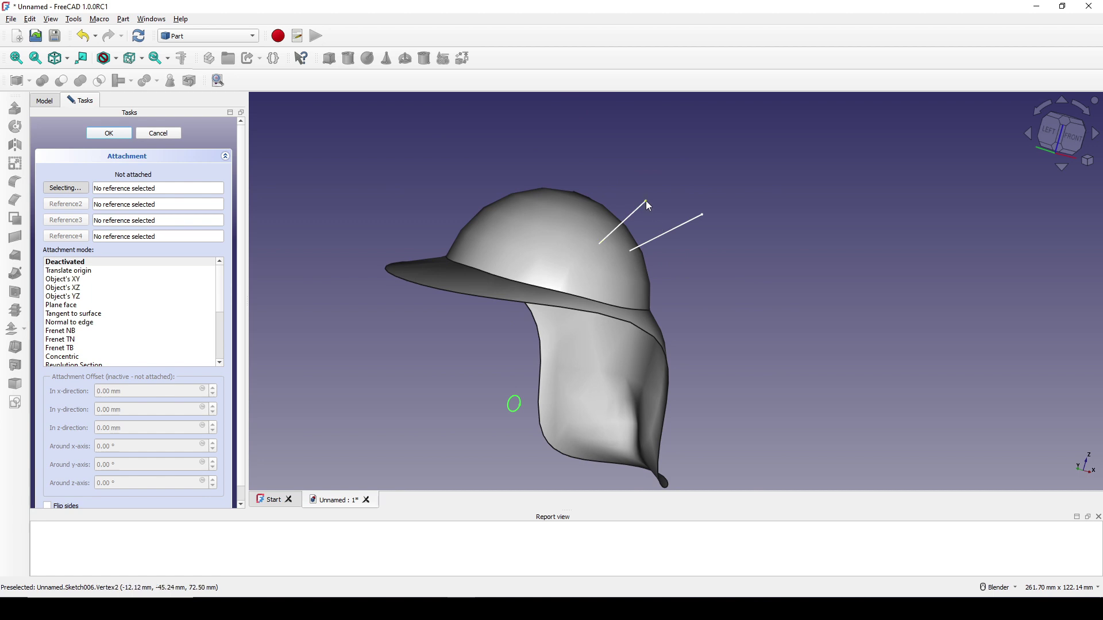
click(646, 201)
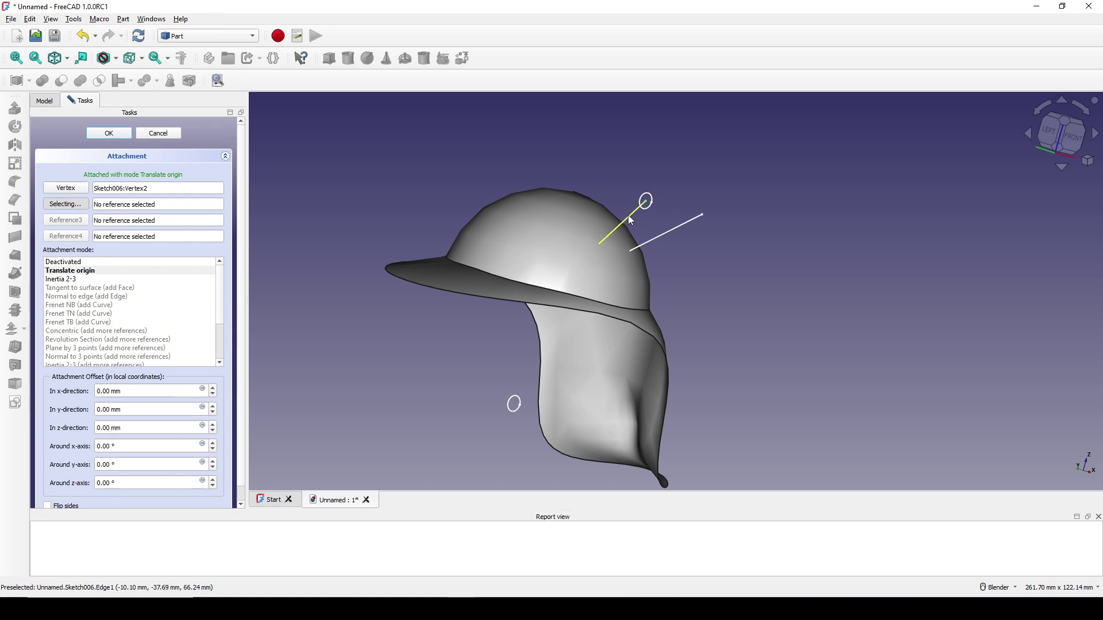
click(630, 217)
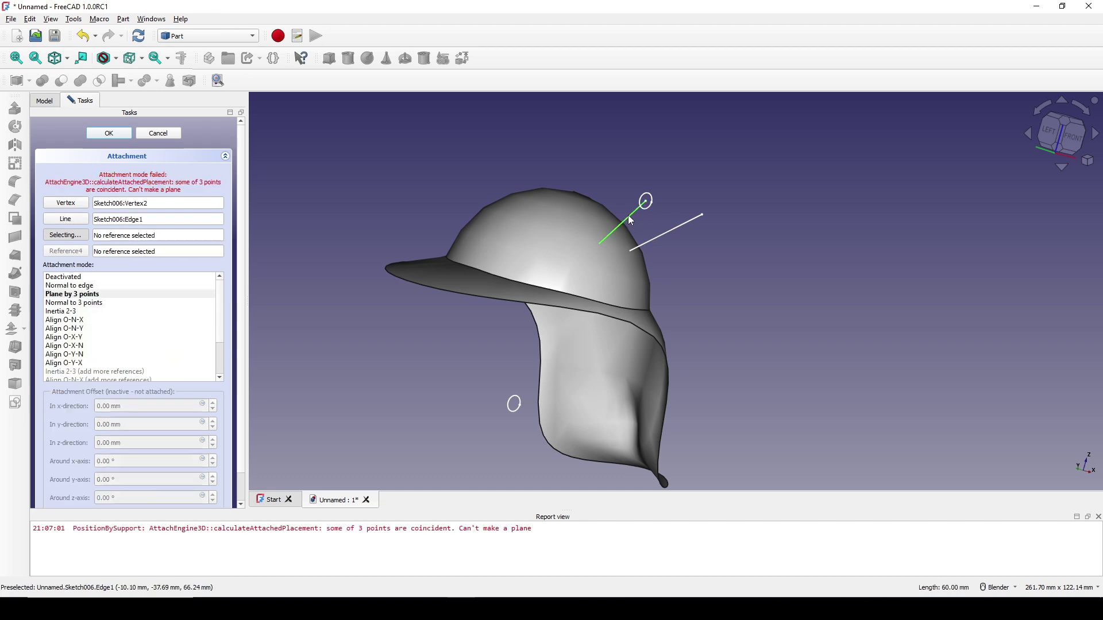
click(85, 286)
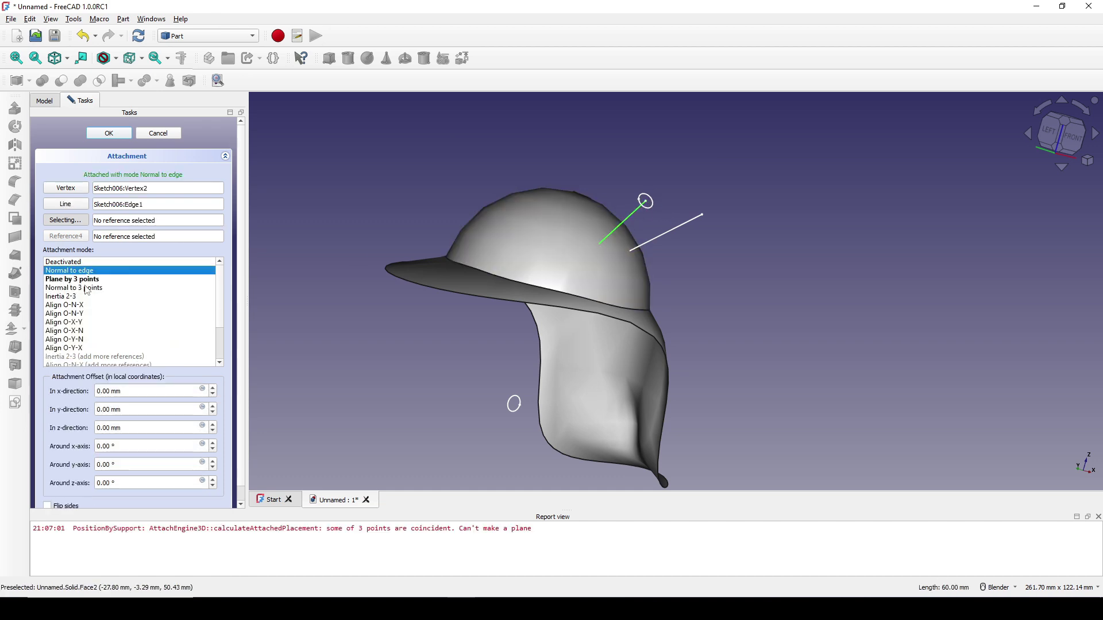
click(110, 134)
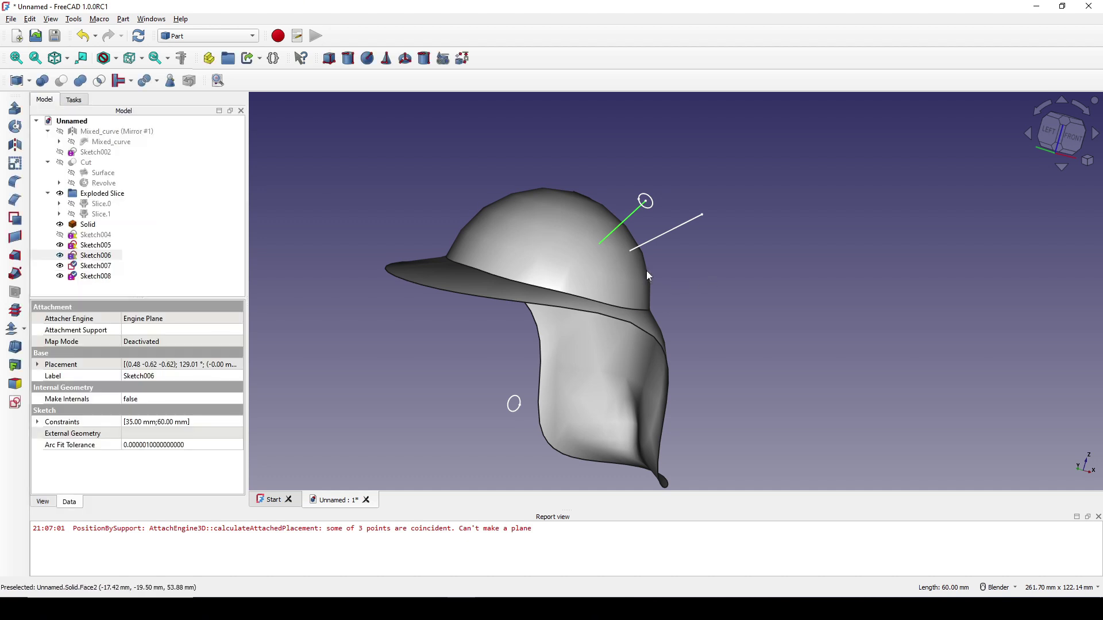
scroll(575, 275, up, 3)
- Attach Sketch008 Normal to edge at Sketch005's outer endpoint and line
click(102, 276)
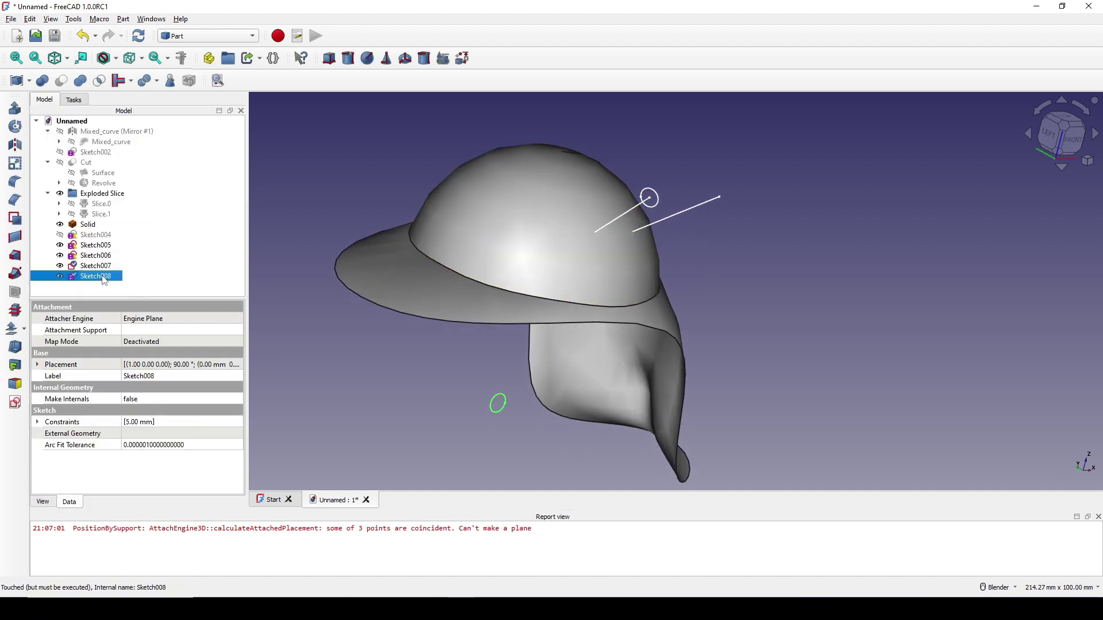
right_click(104, 280)
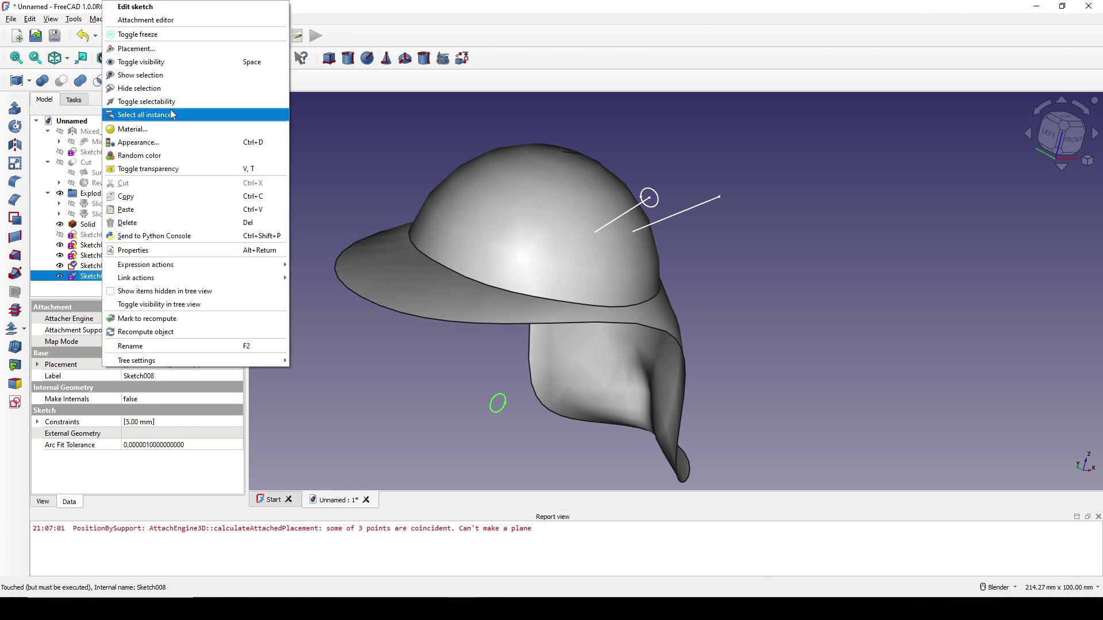
click(172, 20)
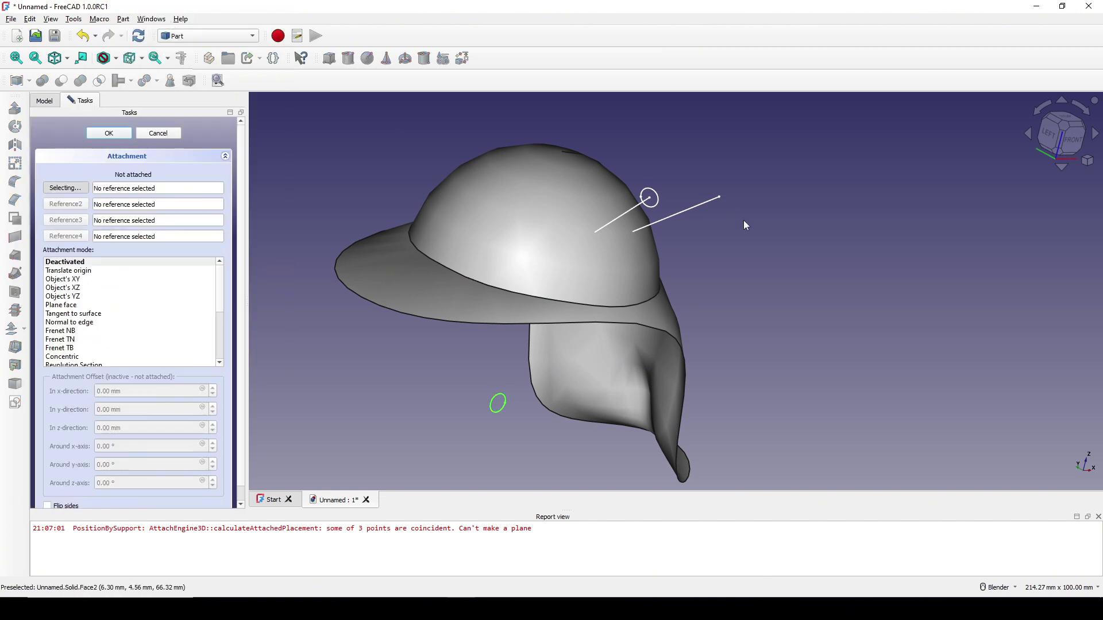
click(722, 196)
click(699, 208)
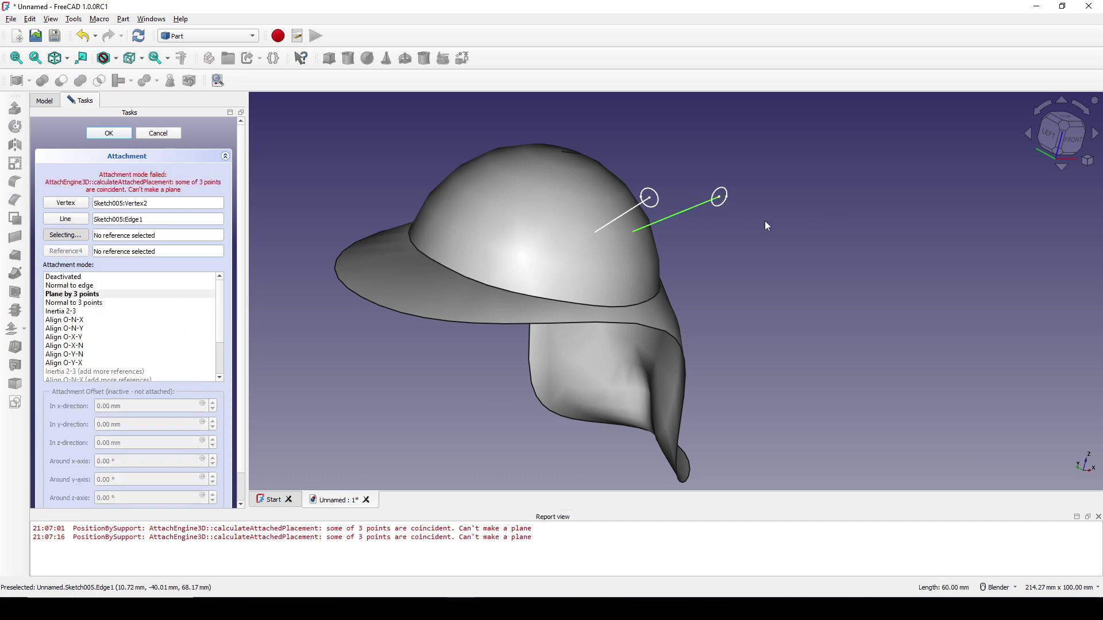
click(96, 286)
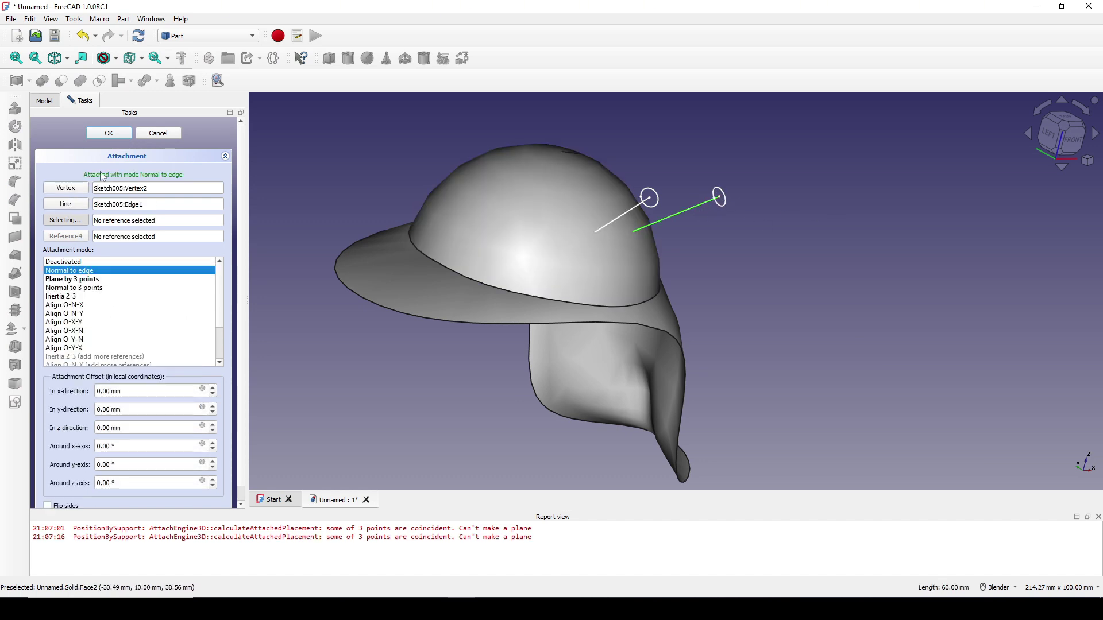
click(112, 134)
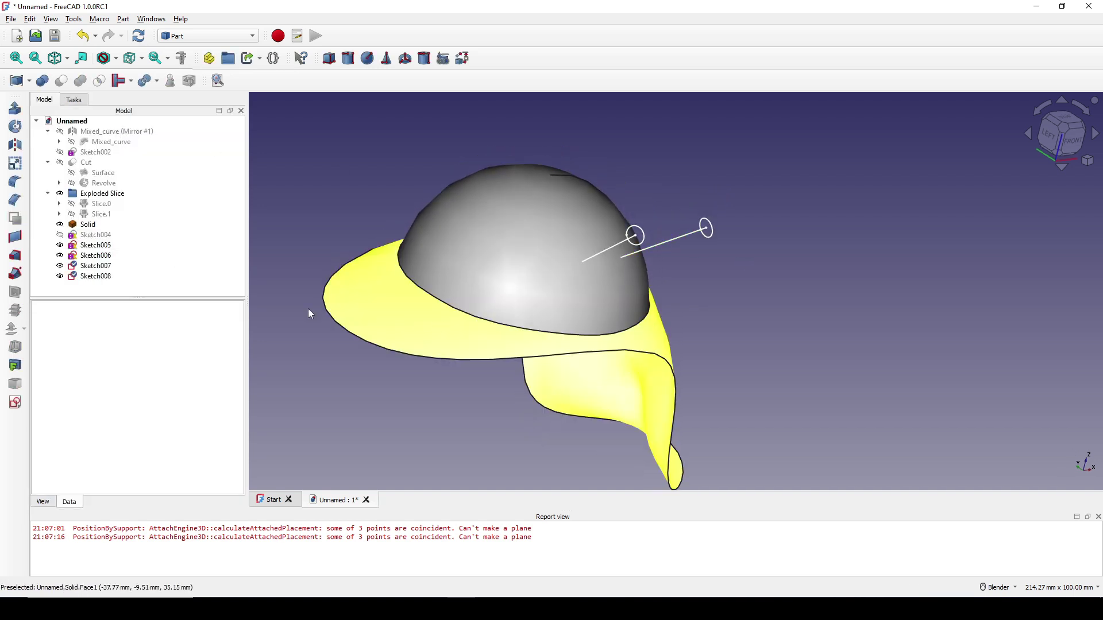
- Sweep Sketch007's circle along the Sketch006 line to create the Sweep tube
click(15, 274)
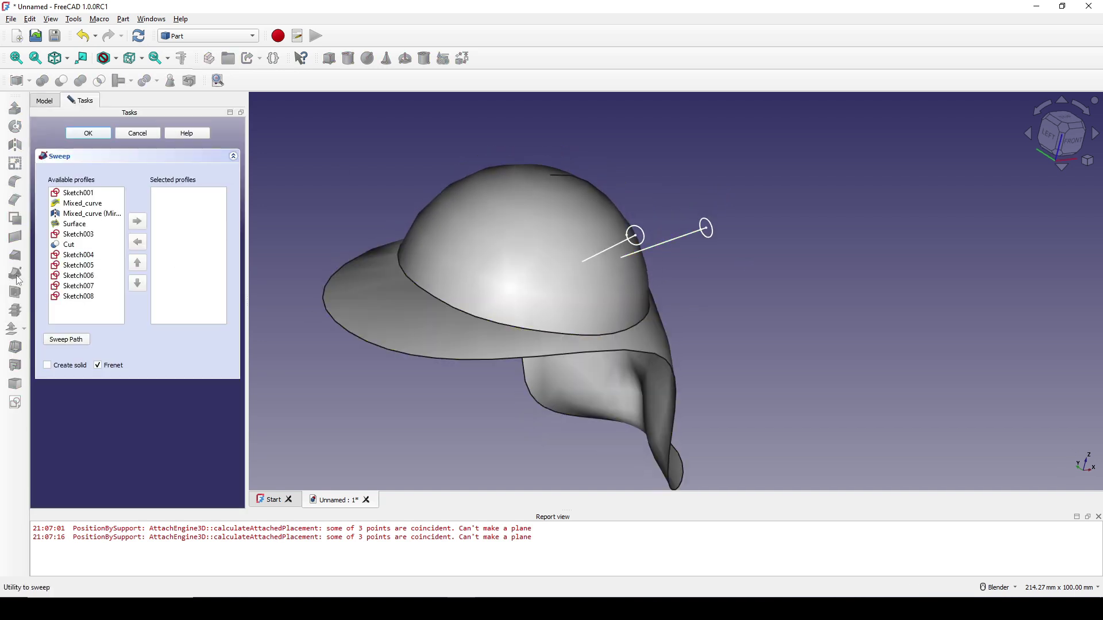
click(90, 286)
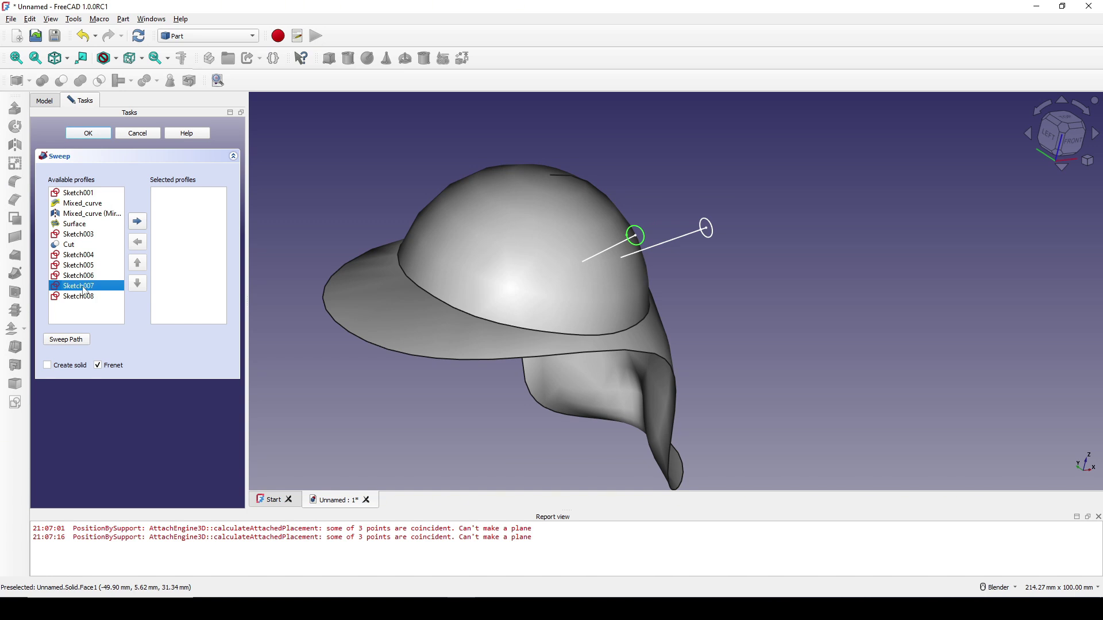
click(142, 223)
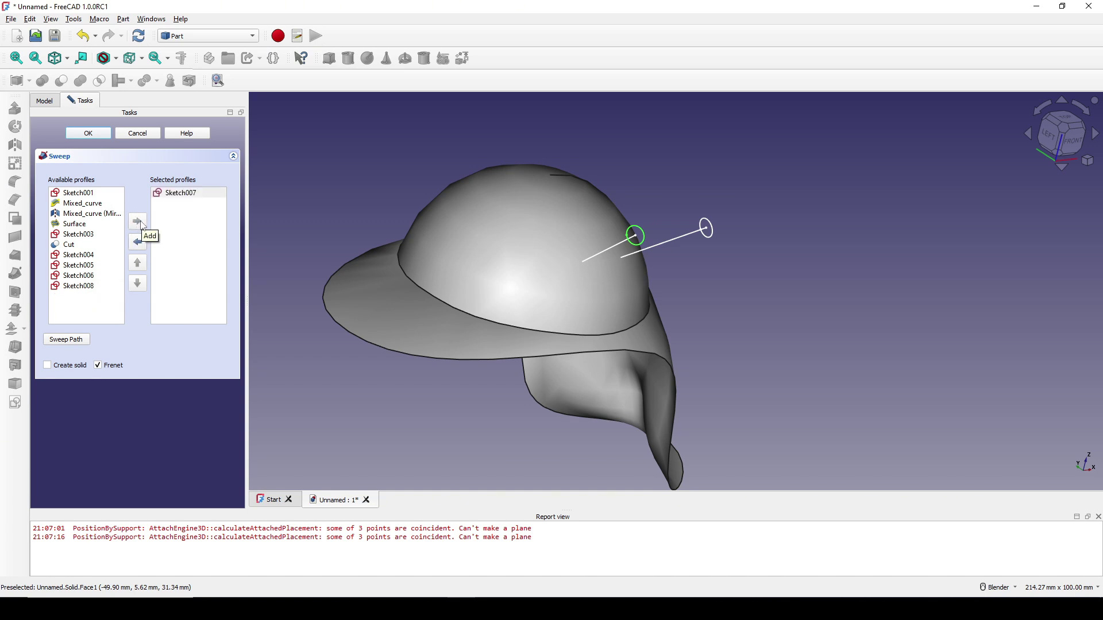
click(67, 339)
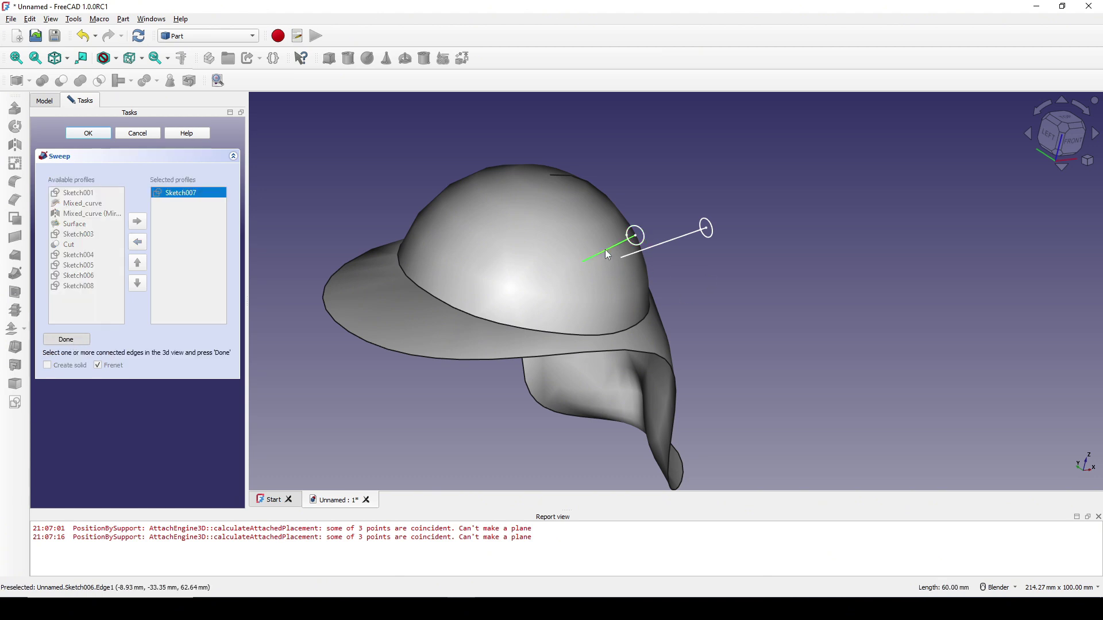
click(72, 340)
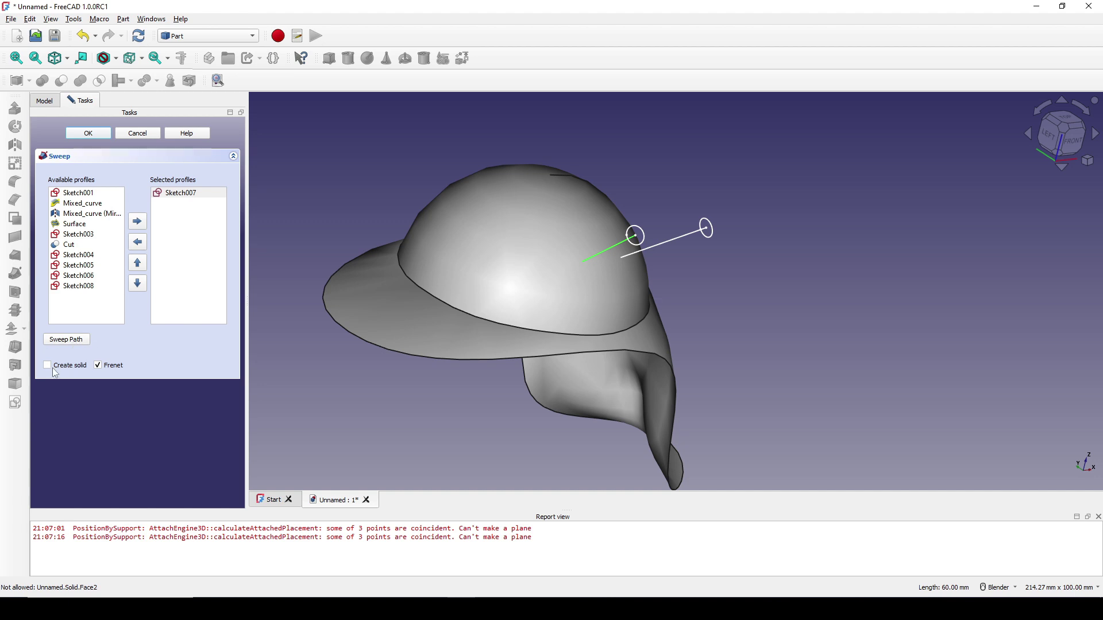
click(92, 134)
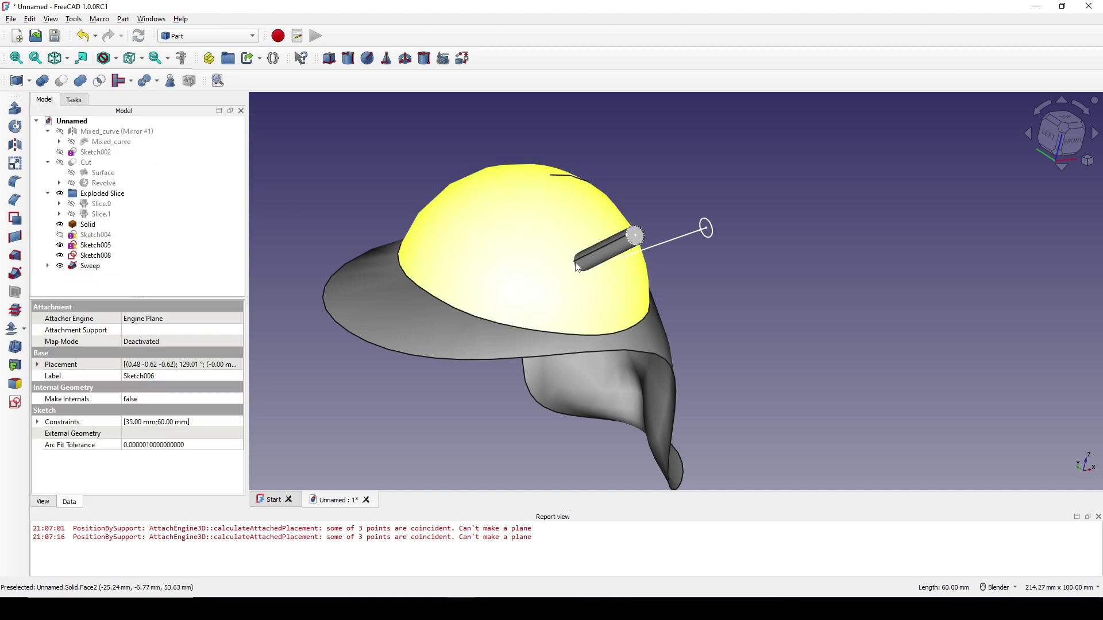
scroll(546, 247, down, 2)
mouse_move(546, 247)
middle_down()
mouse_move(696, 217)
mouse_move(669, 253)
middle_up()
scroll(659, 284, up, 5)
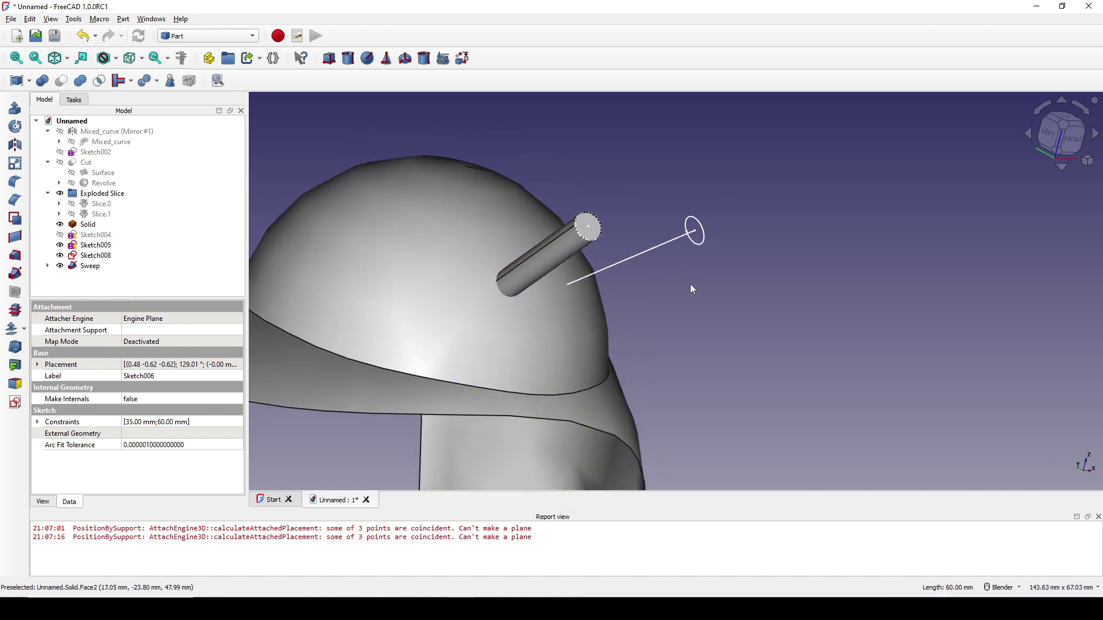
- Sweep Sketch008's circle along the second vent line, creating Sweep001
click(18, 277)
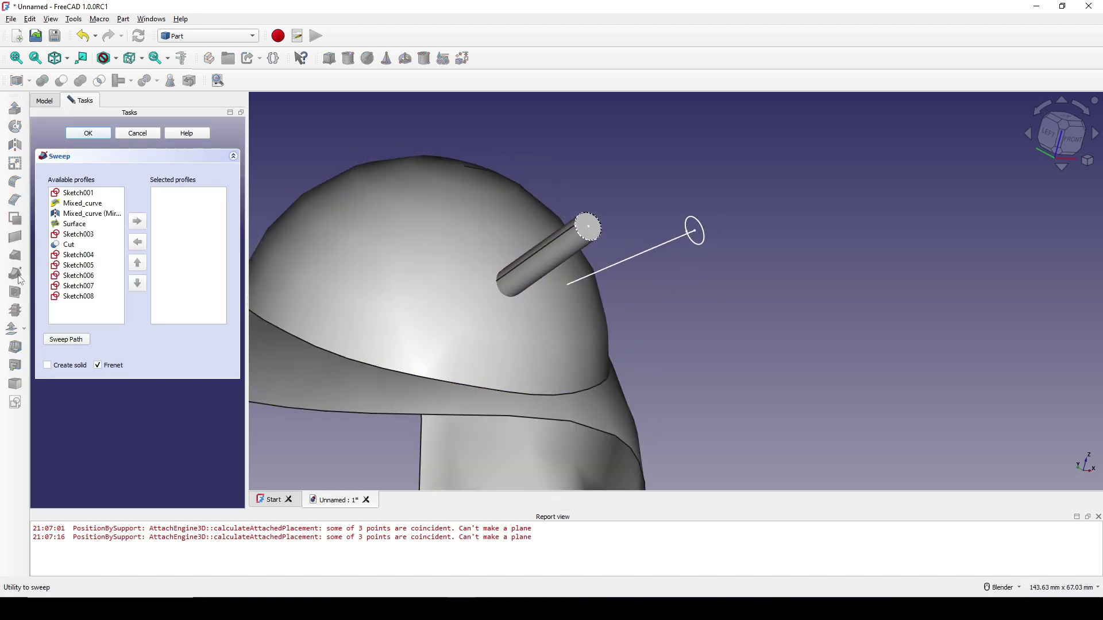
click(81, 296)
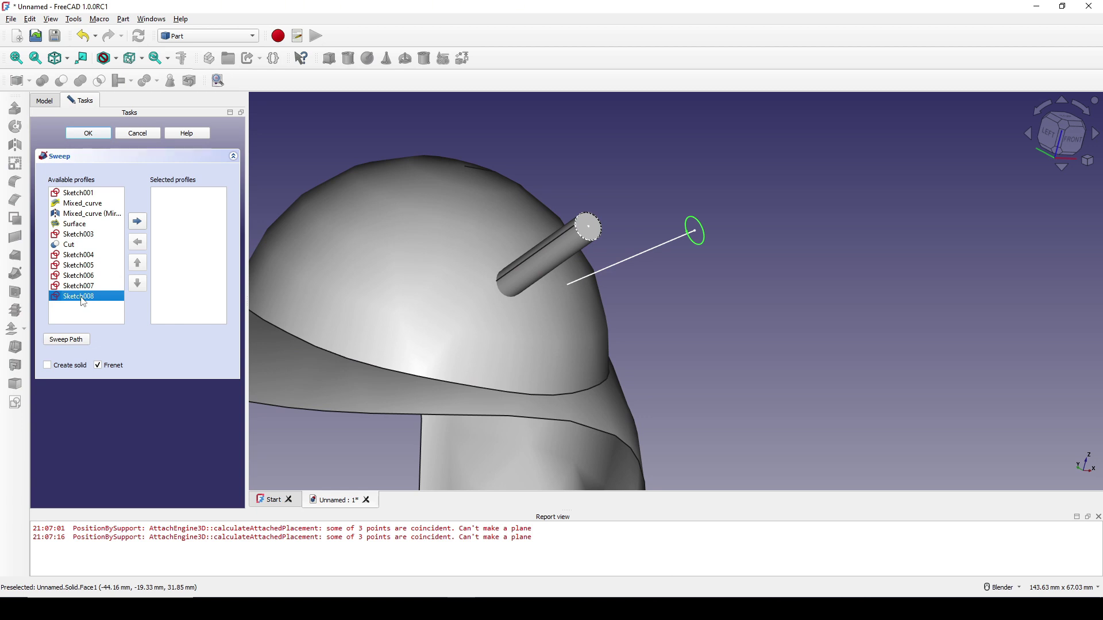
click(137, 221)
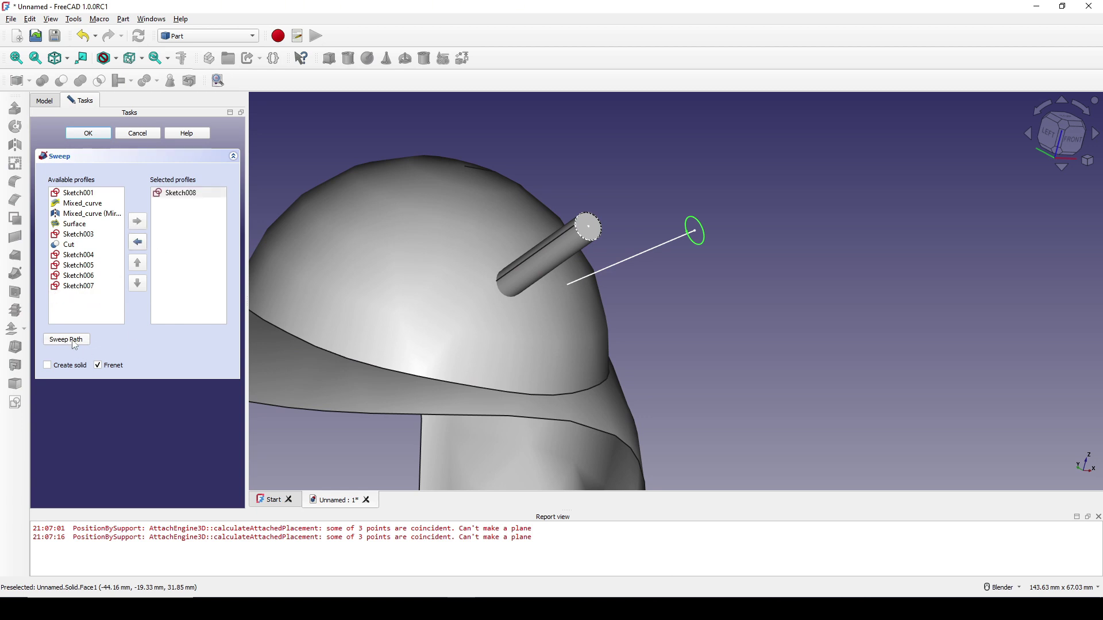
click(74, 341)
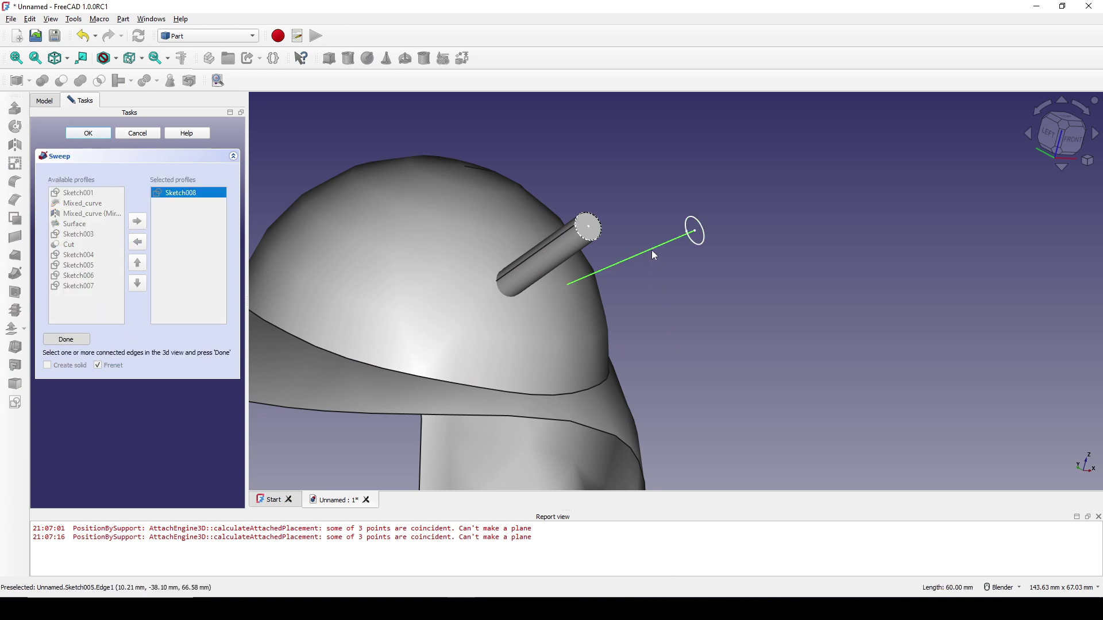
click(653, 255)
click(75, 341)
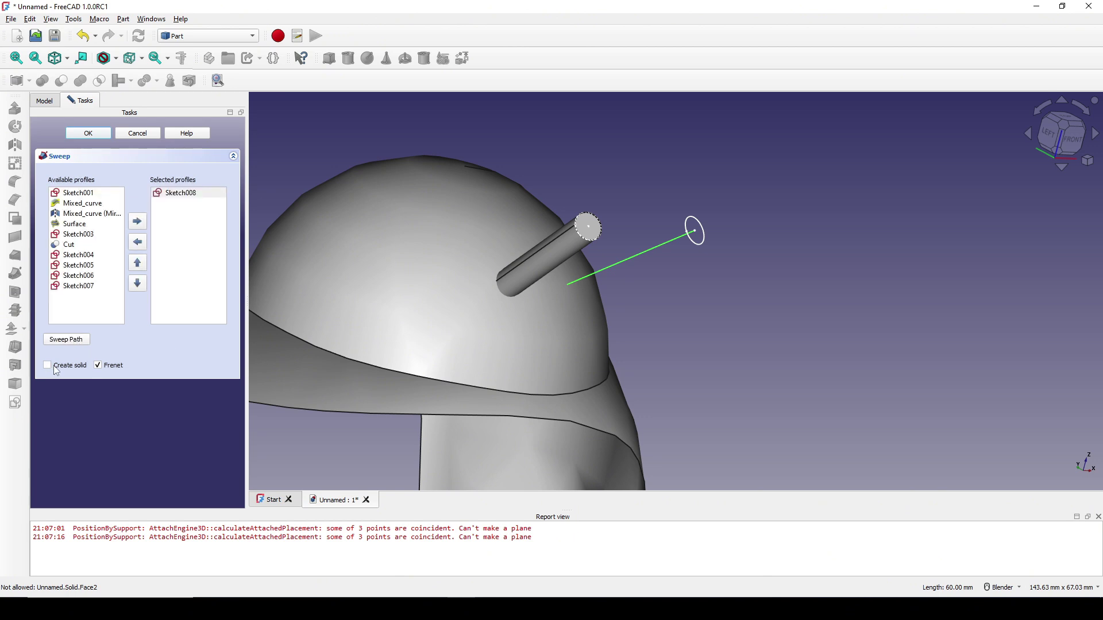
click(89, 133)
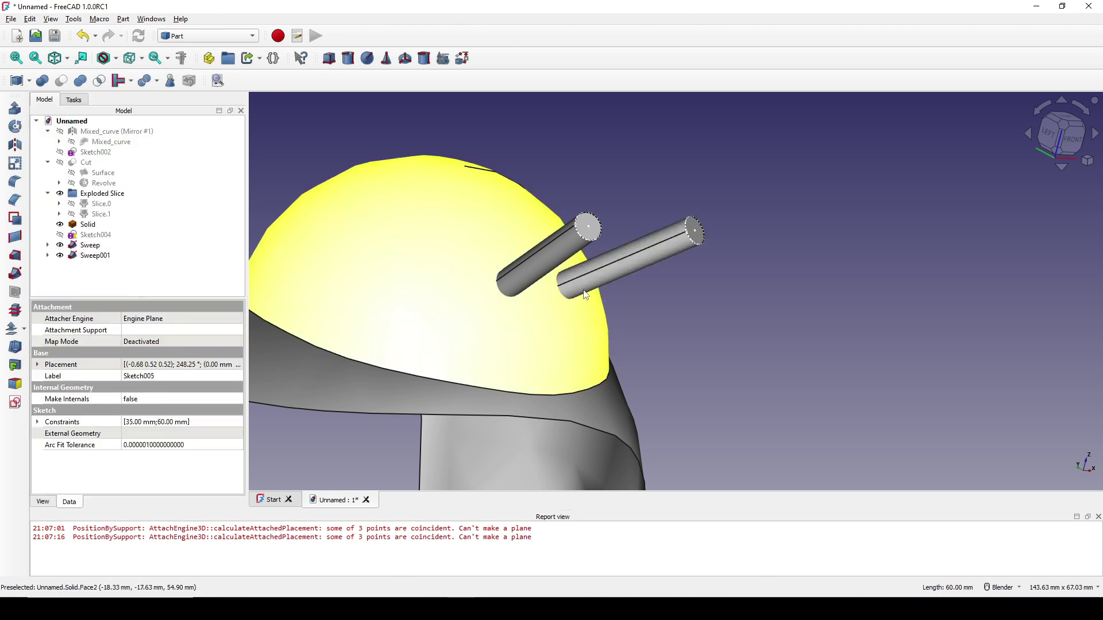
scroll(747, 321, down, 3)
middle_drag(861, 287, 648, 376)
scroll(689, 345, up, 5)
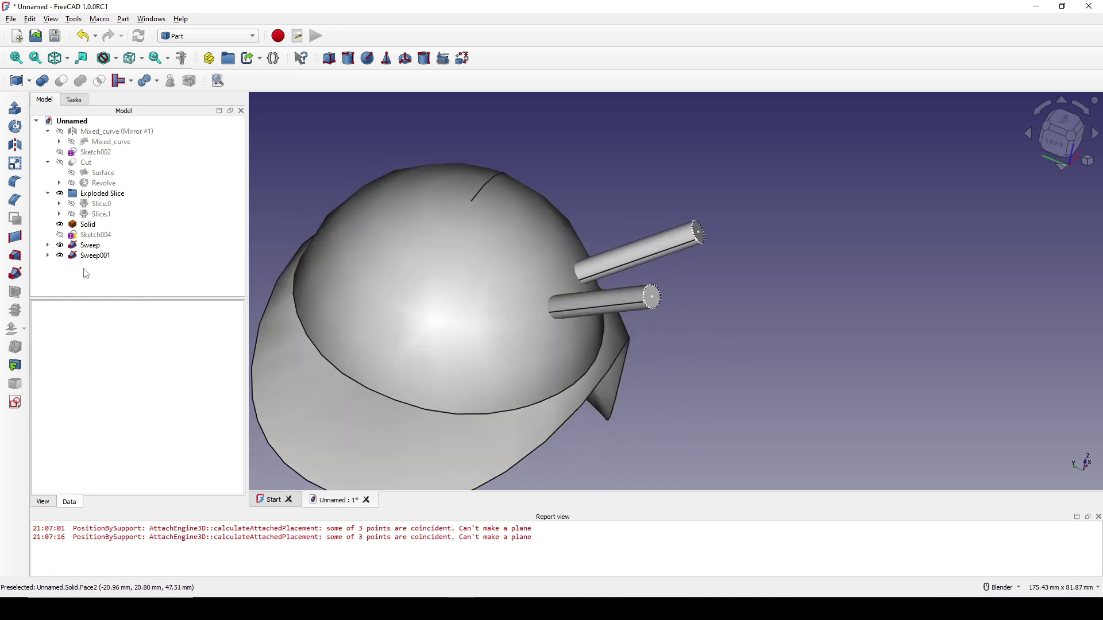
- Combine Sweep and Sweep001 into one compound
click(89, 246)
ctrl+click(94, 256)
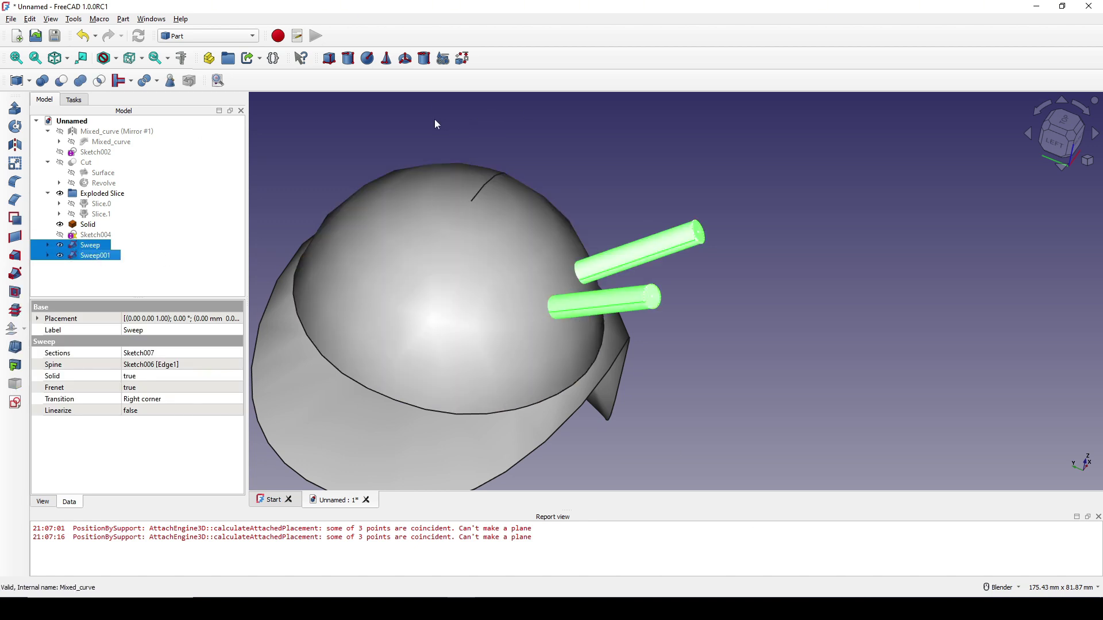
click(124, 21)
mouse_move(162, 278)
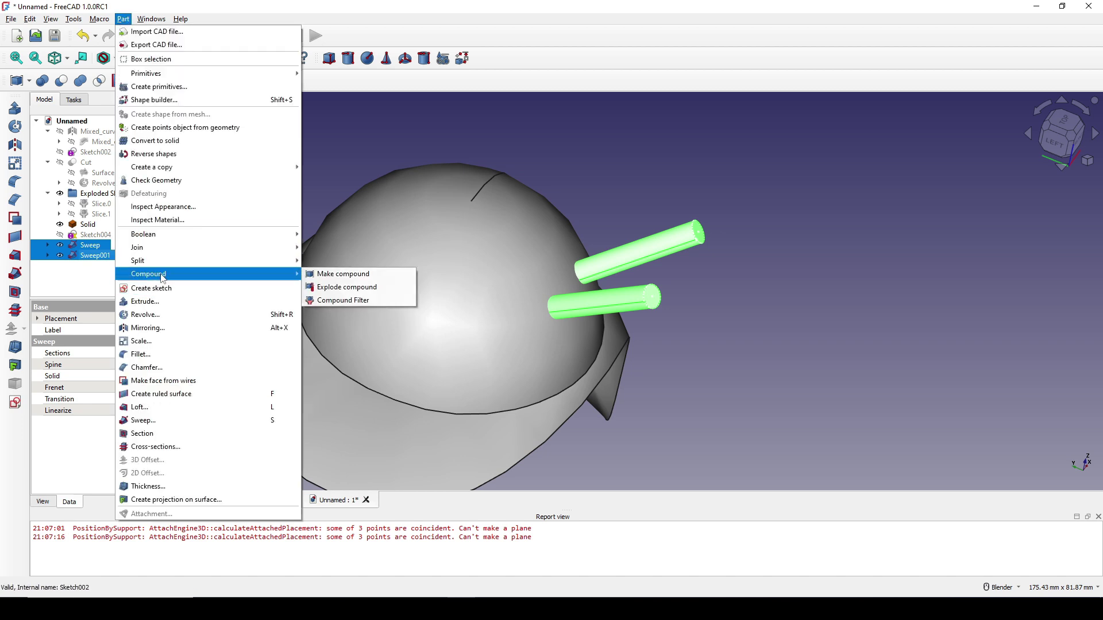
click(351, 279)
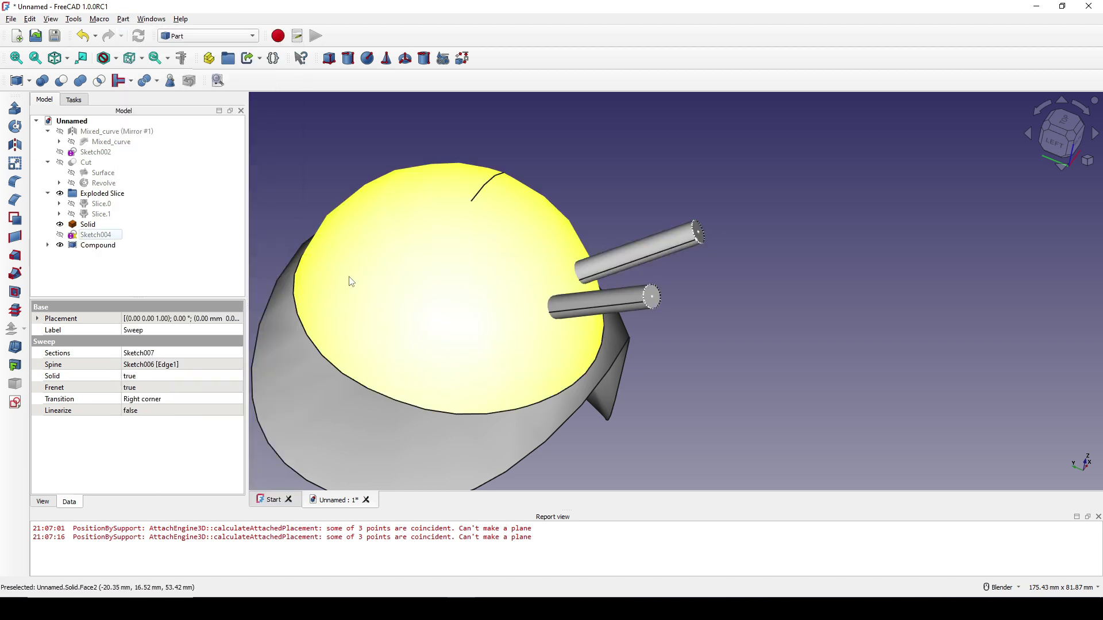
scroll(352, 280, down, 2)
middle_drag(352, 279, 562, 271)
- Mirror the tube compound across the XZ plane
click(99, 245)
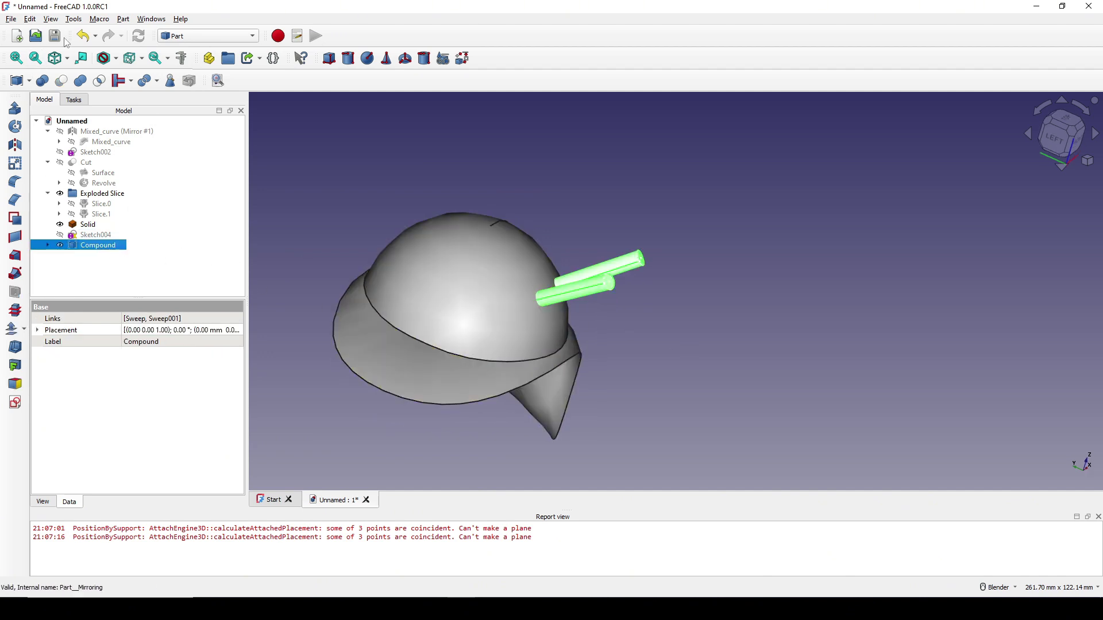
click(123, 19)
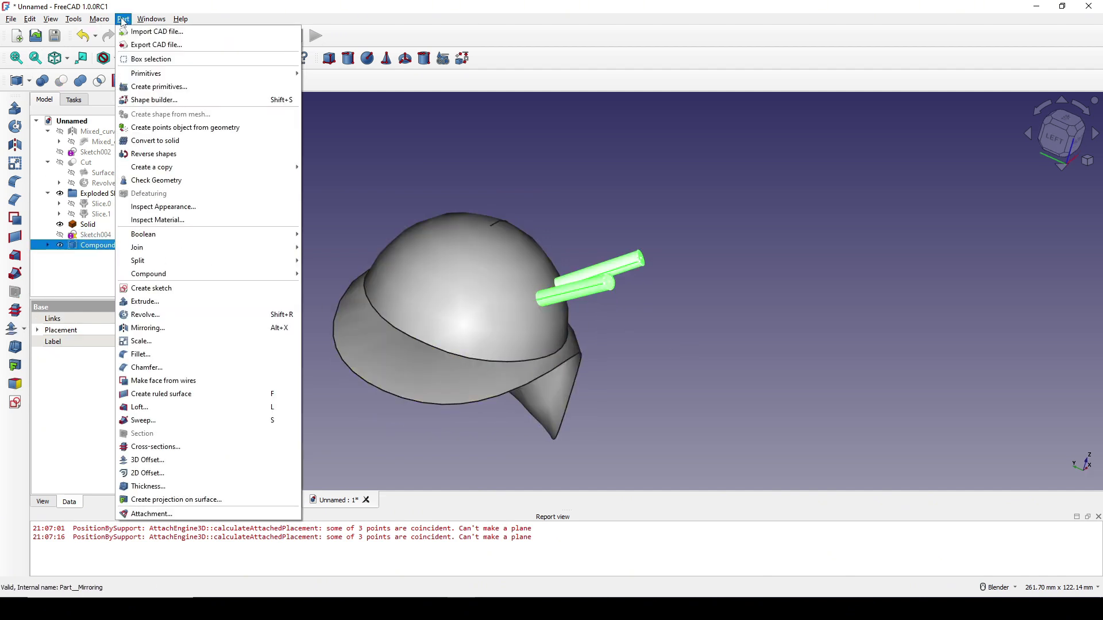
click(160, 328)
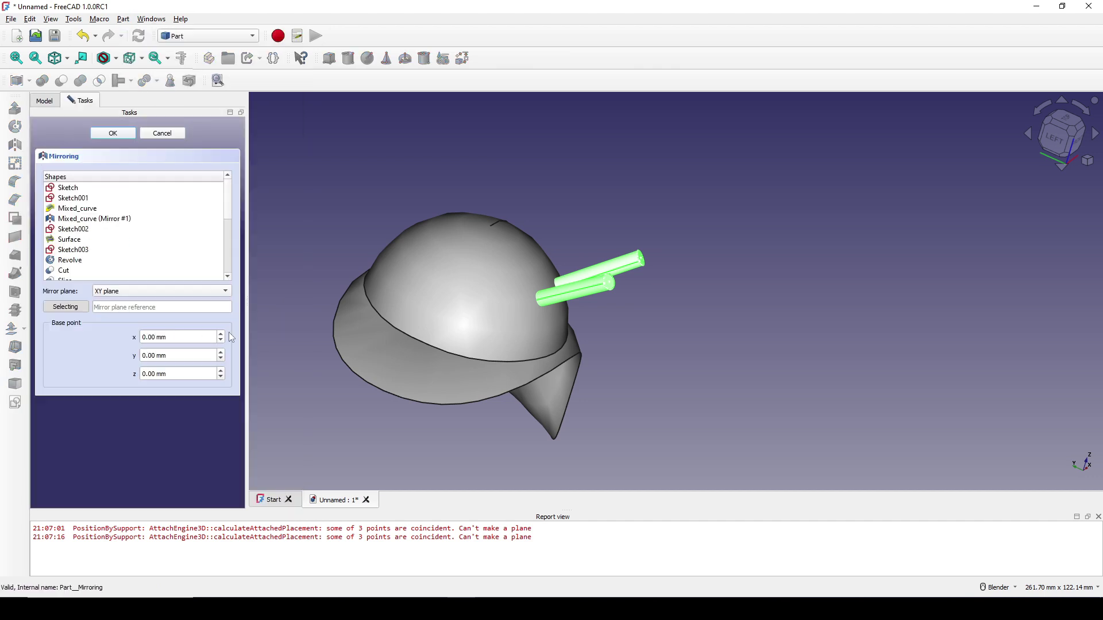
middle_drag(536, 370, 466, 349)
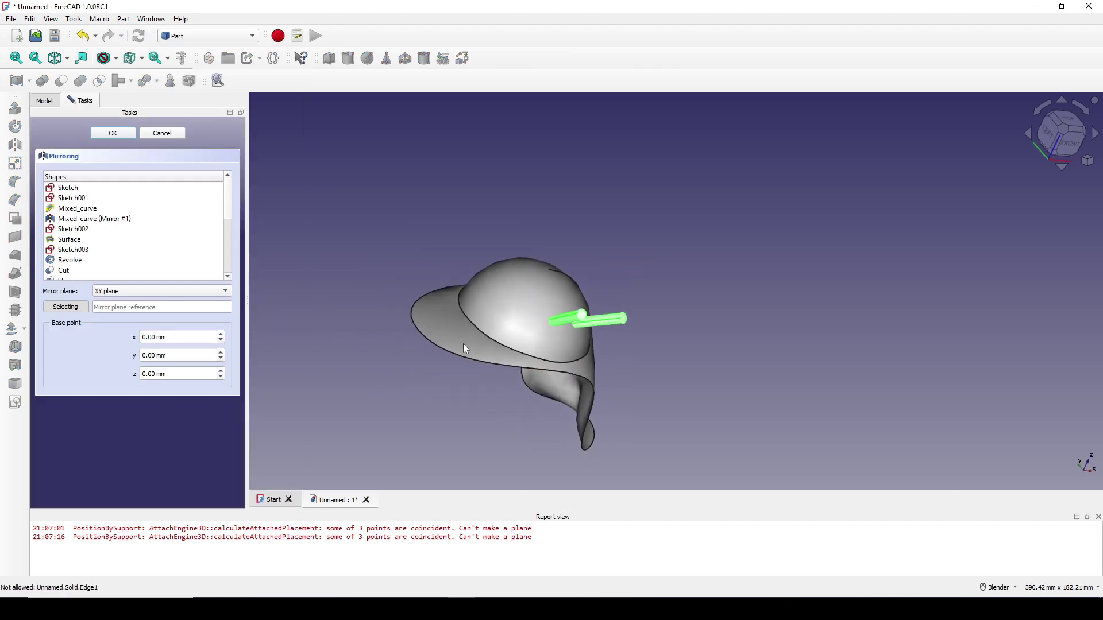
click(170, 291)
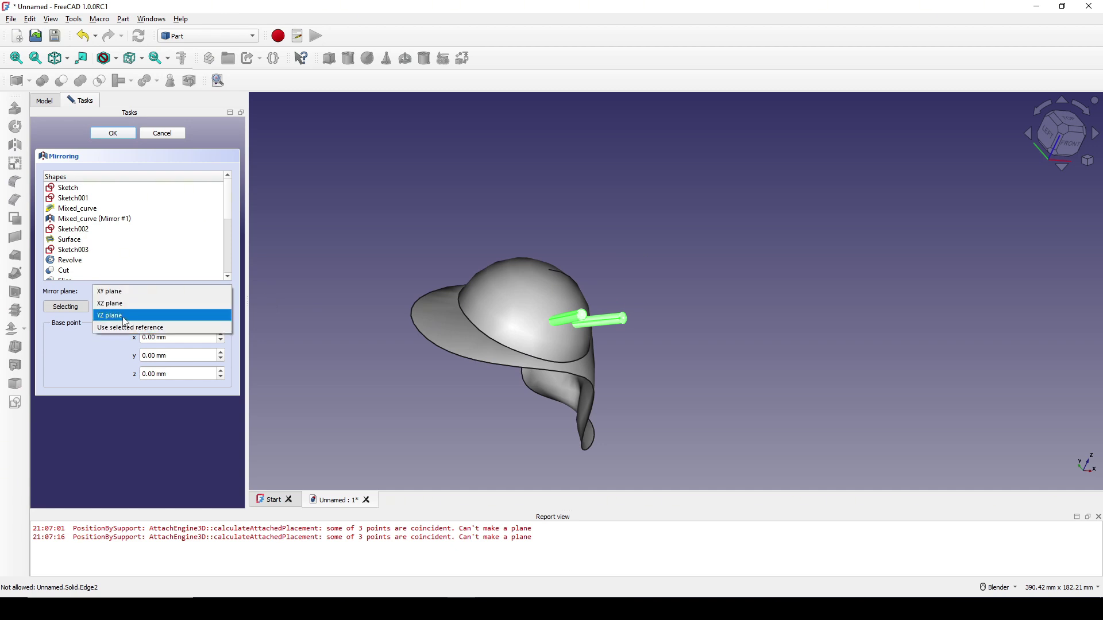
click(122, 305)
click(104, 137)
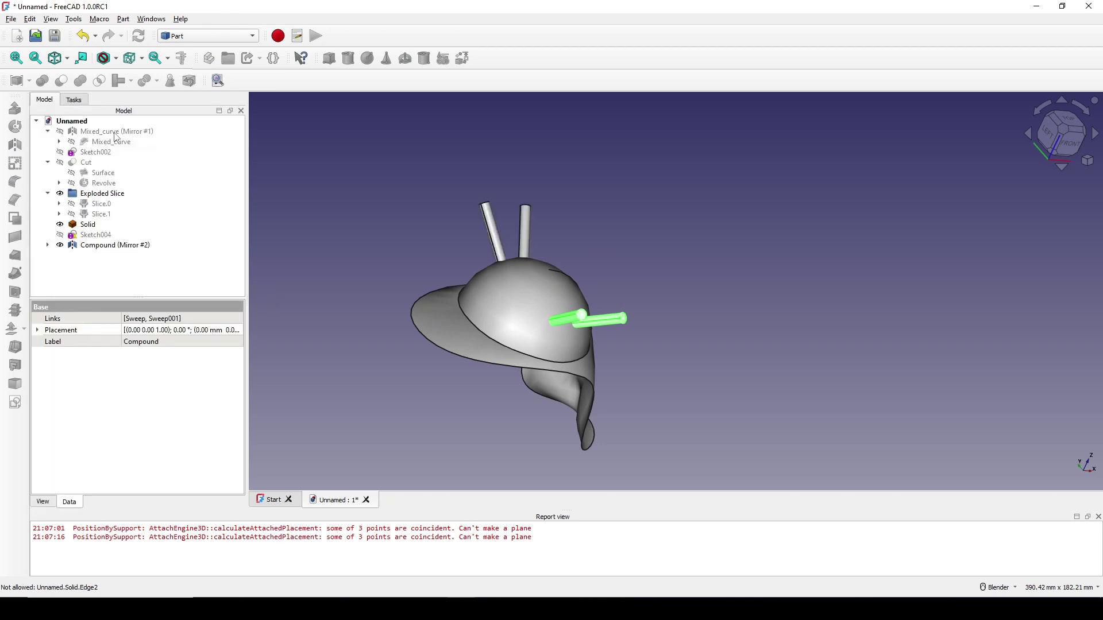
middle_drag(480, 353, 453, 310)
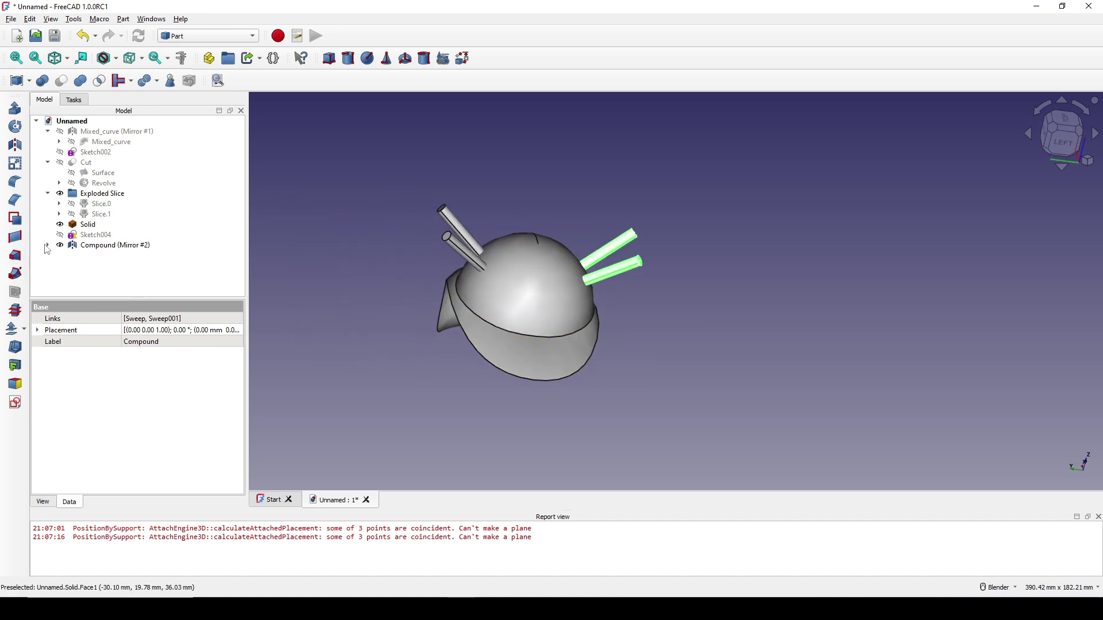
- Join the mirrored and original tube compounds into Compound001
click(115, 245)
click(49, 246)
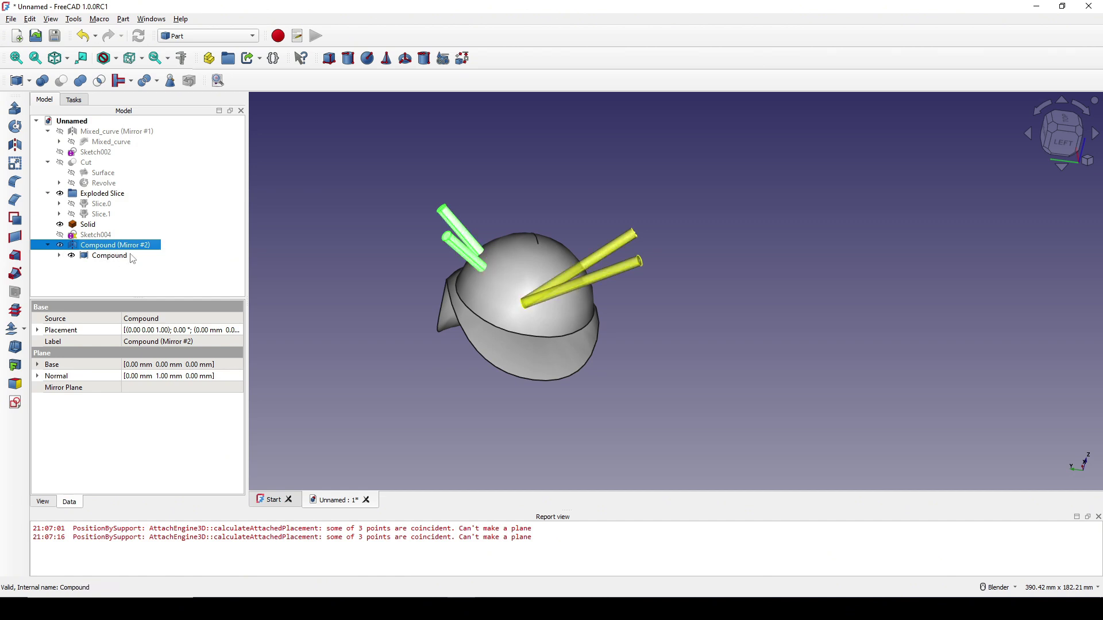
ctrl+click(109, 256)
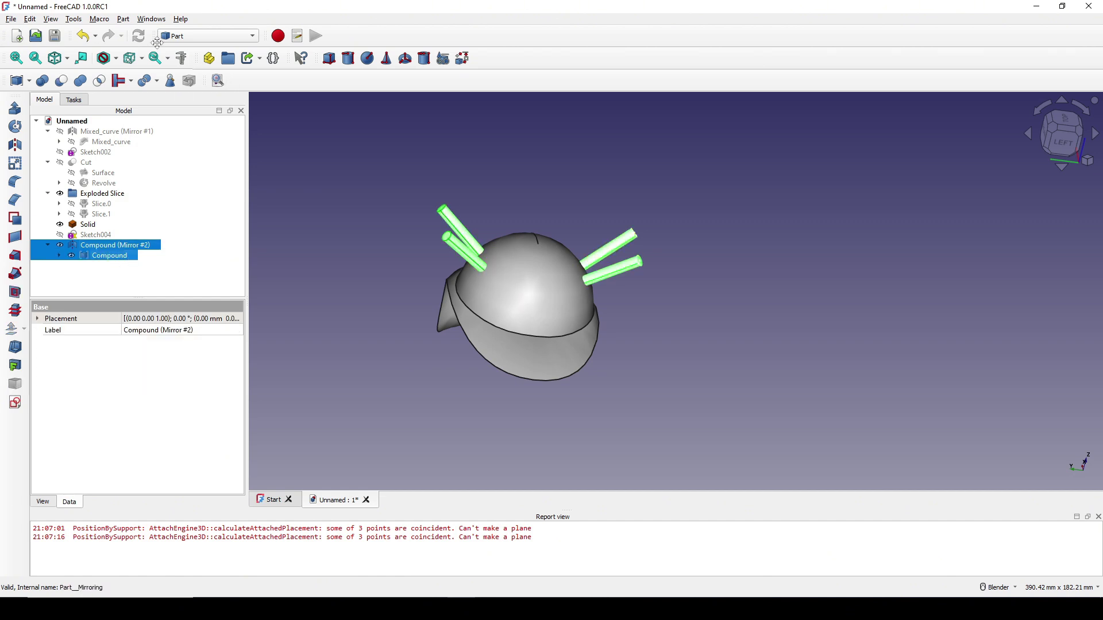
click(123, 19)
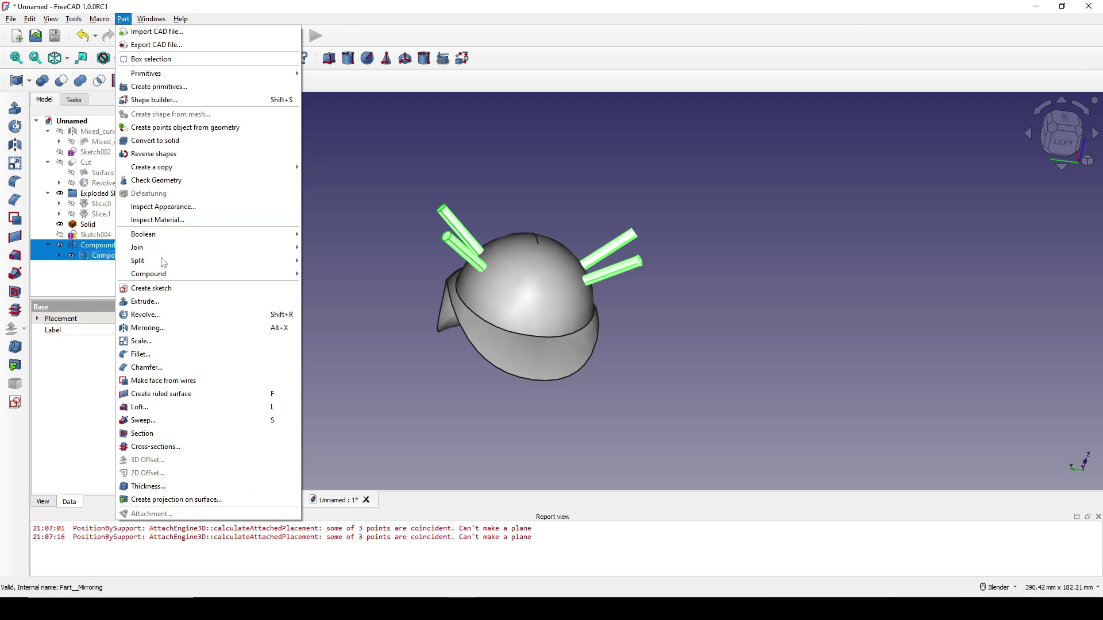
mouse_move(191, 278)
click(340, 274)
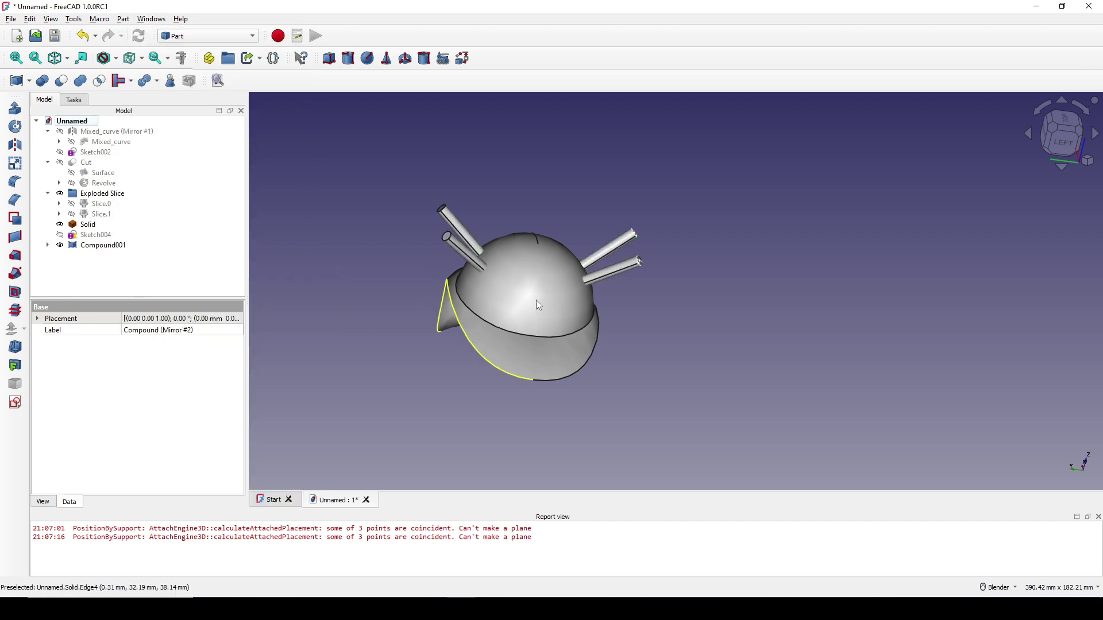
middle_drag(536, 300, 491, 320)
click(491, 321)
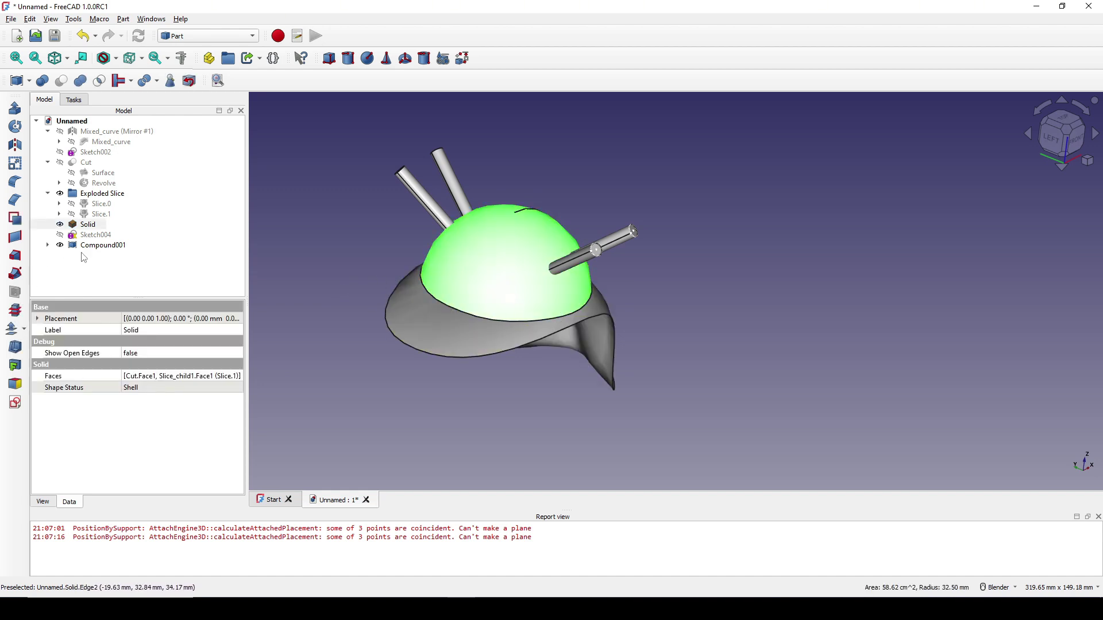
- Cut Compound001 from the Solid helmet, creating Cut001
ctrl+click(99, 245)
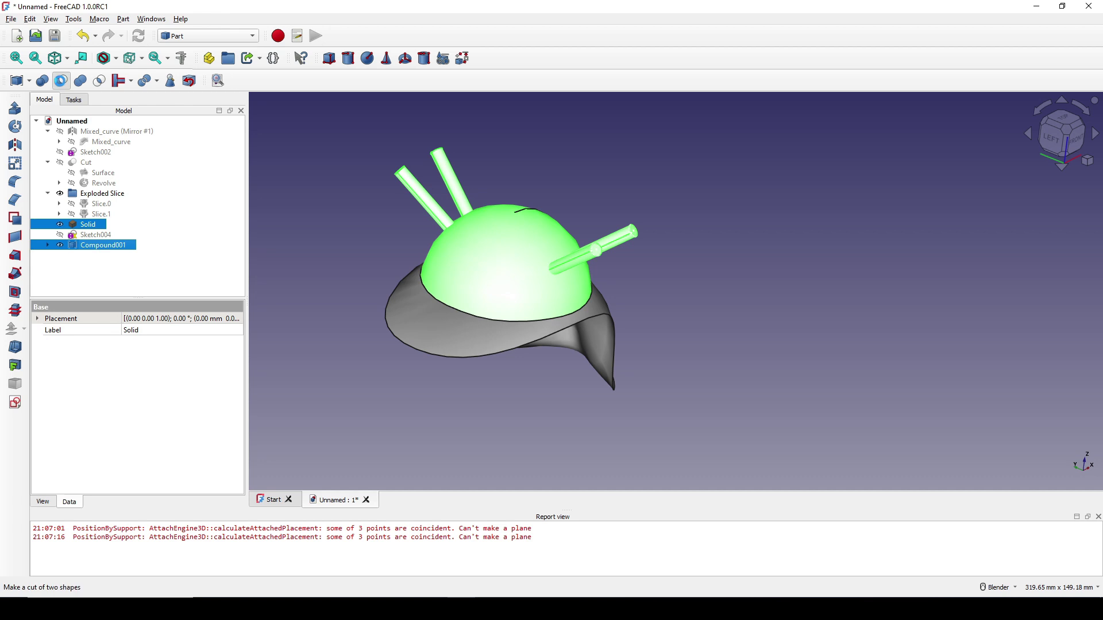
click(61, 81)
middle_drag(739, 274, 667, 346)
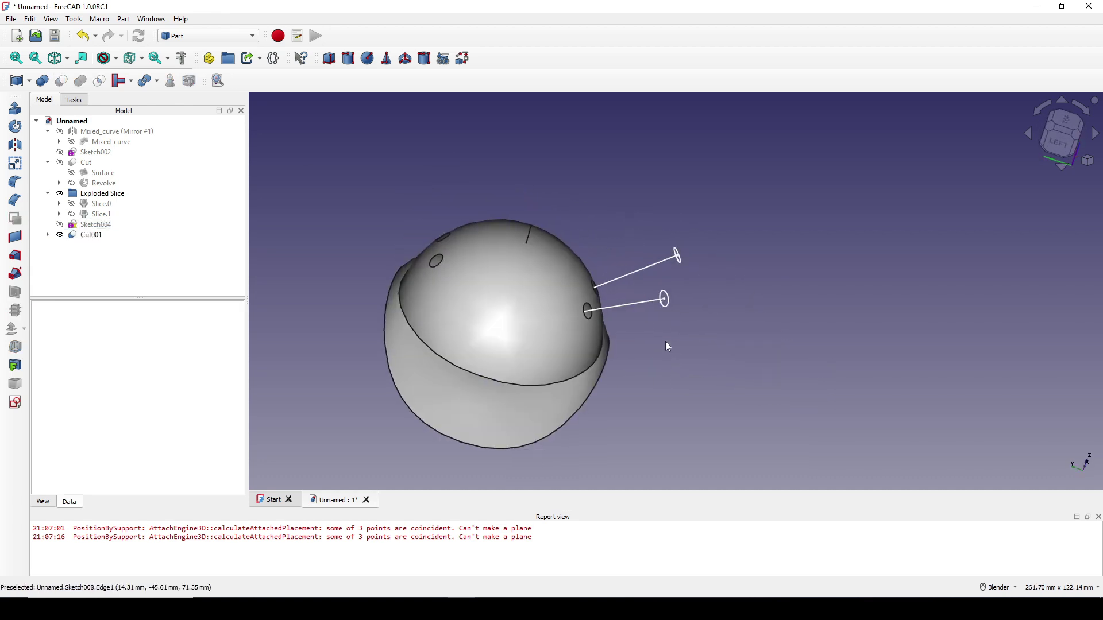
- Hide the two vent lines and two profile circles, then select Cut001
click(641, 303)
ctrl+click(638, 269)
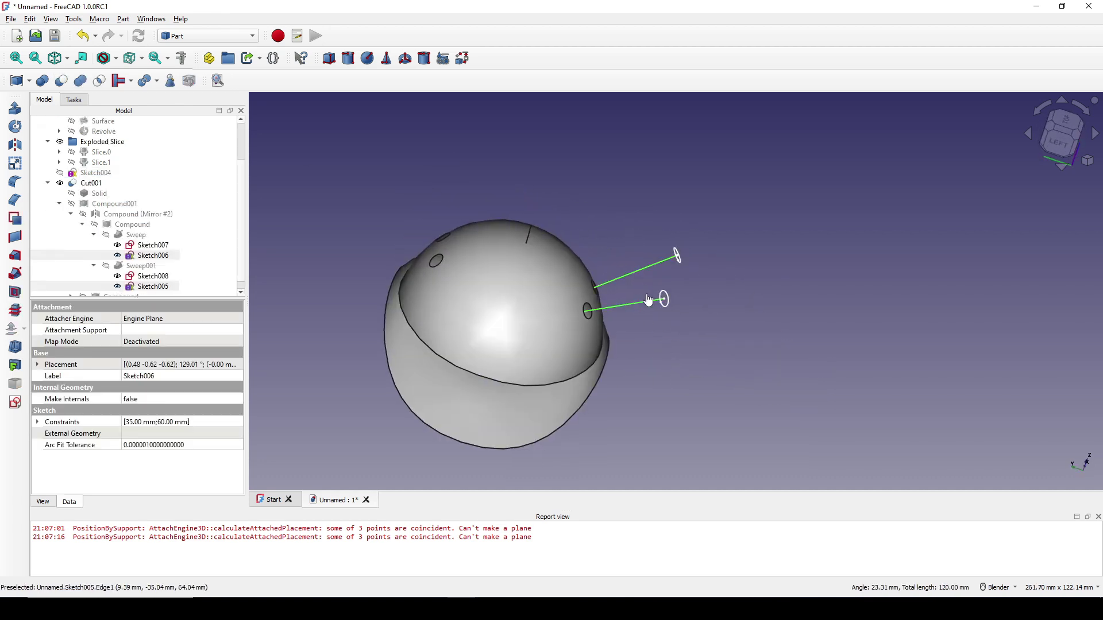
ctrl+click(664, 299)
ctrl+click(678, 256)
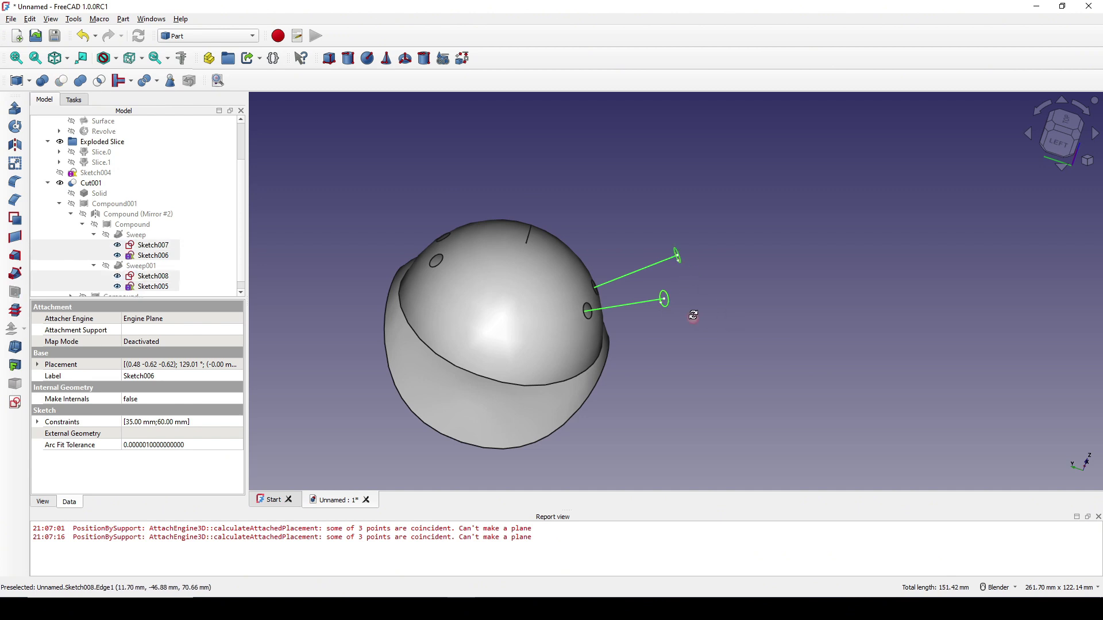
key(space)
middle_drag(657, 318, 648, 280)
click(648, 280)
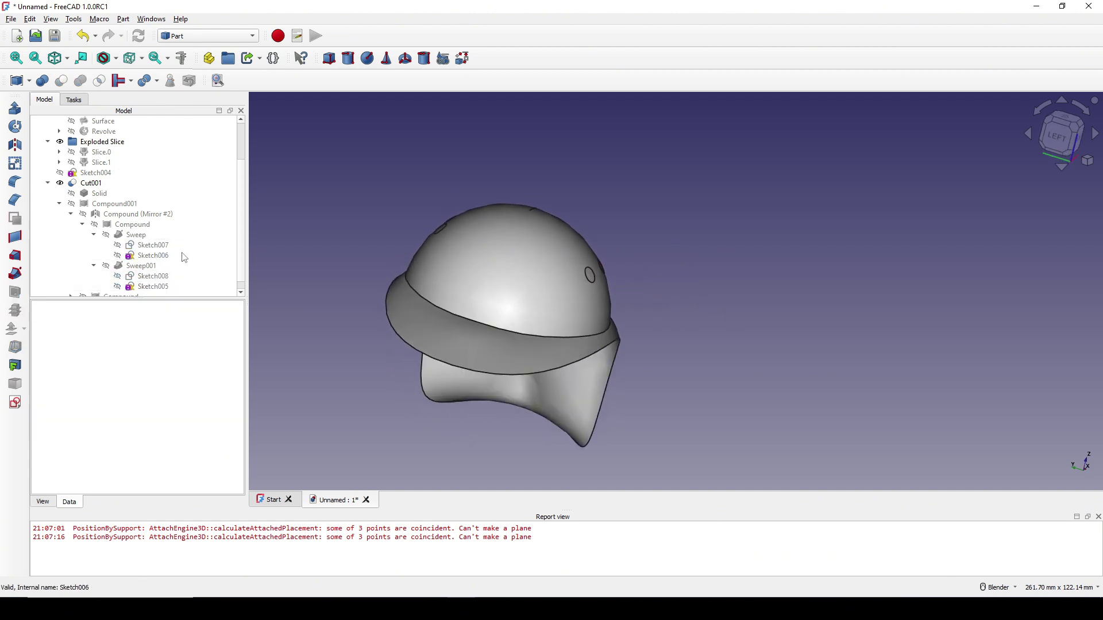
click(47, 183)
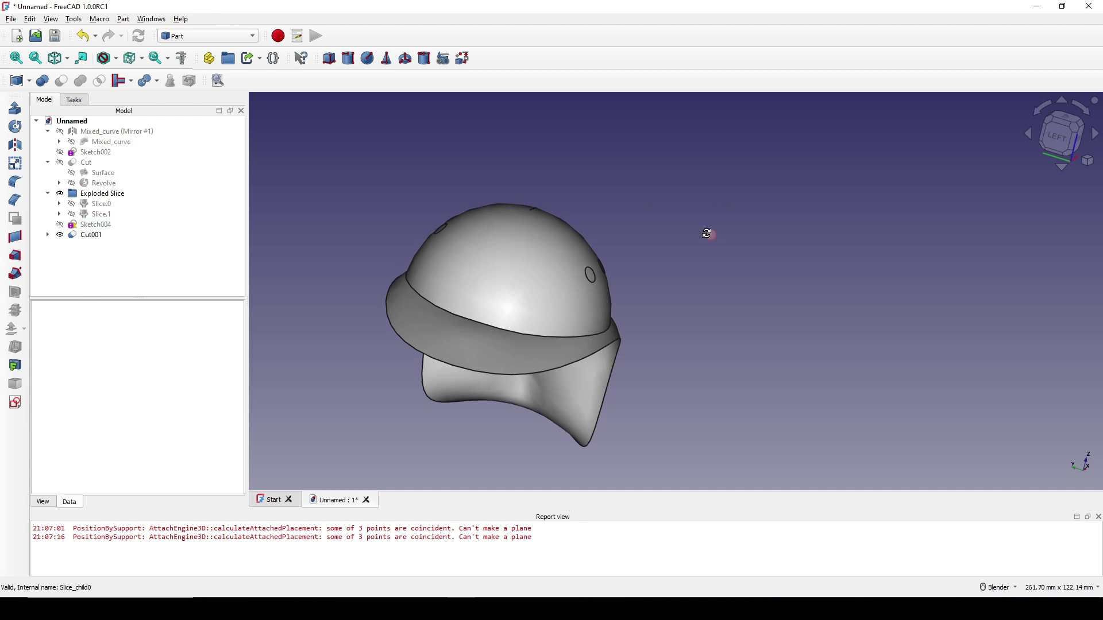
middle_drag(709, 234, 598, 239)
click(91, 235)
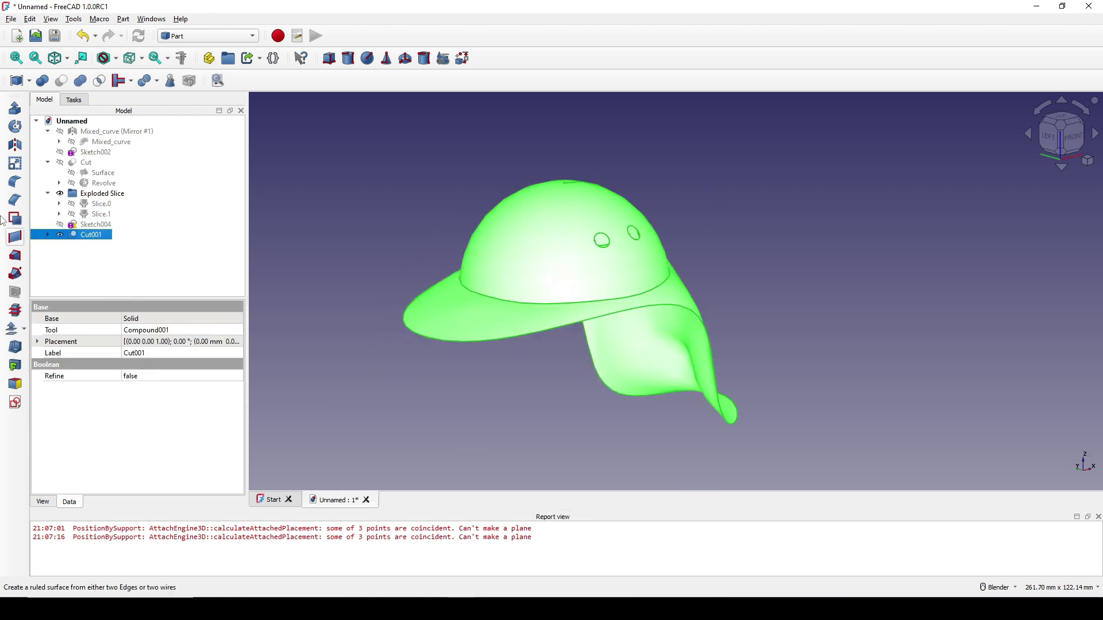
- Create a filled 3D offset of Cut001 at -2 for shell thickness
click(25, 331)
click(66, 335)
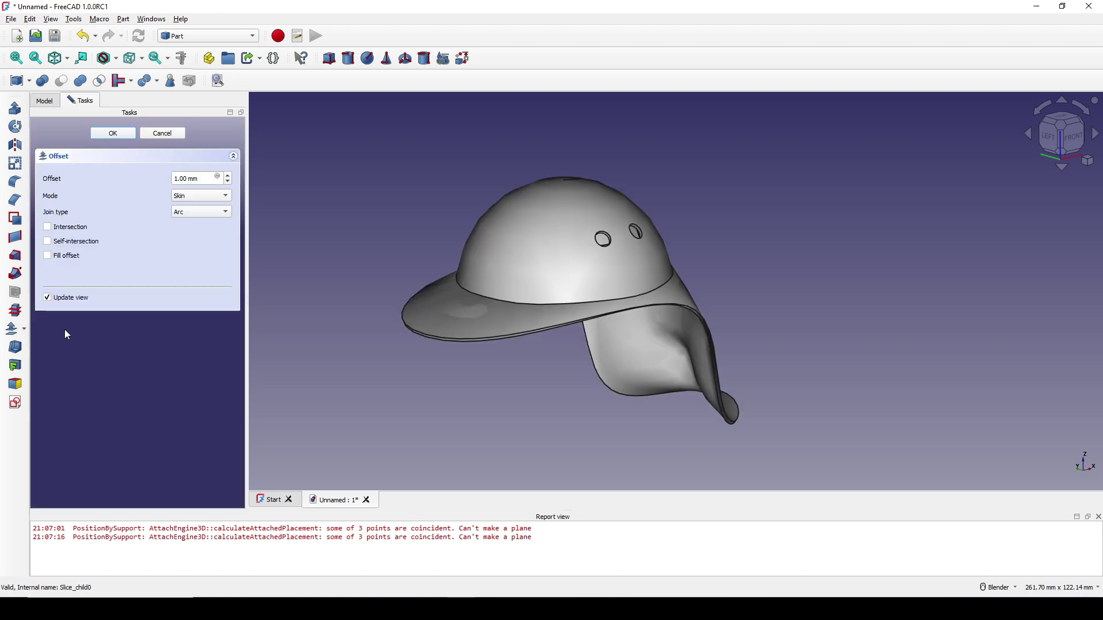
middle_drag(542, 310, 558, 305)
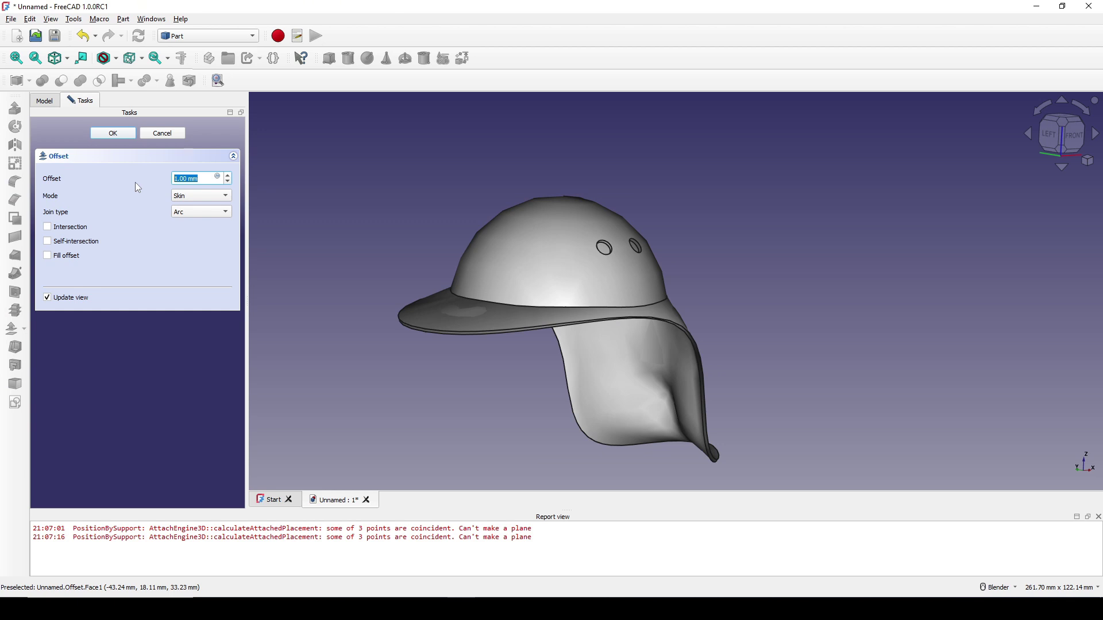
text(-2)
middle_drag(682, 256, 590, 324)
click(64, 261)
click(118, 135)
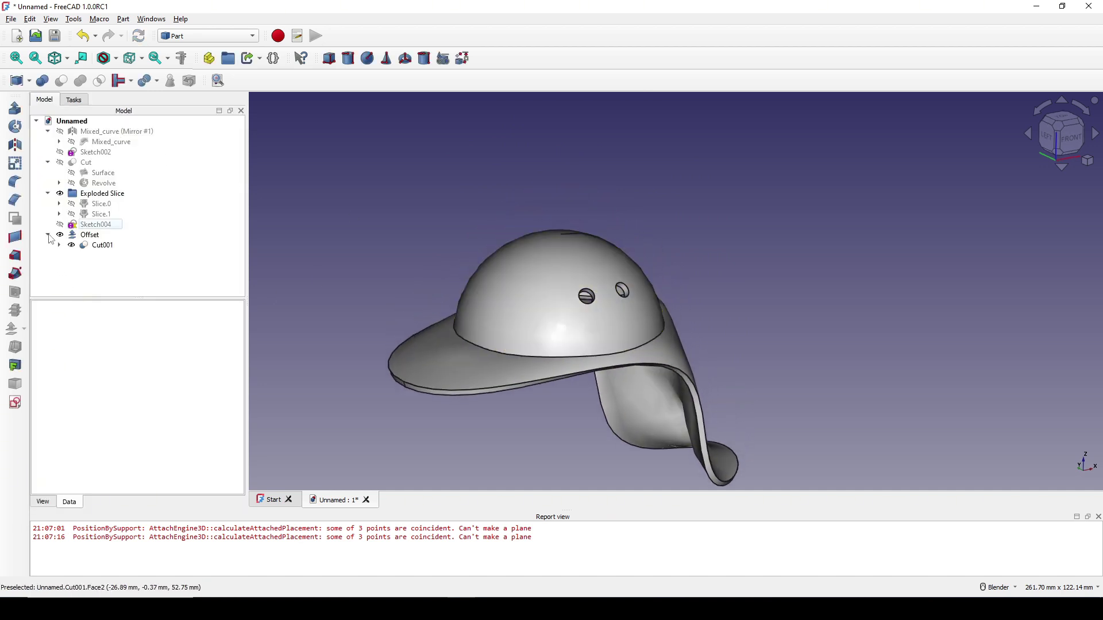
- Hide Cut001 so only the offset shell shows, and start a new sketch
click(92, 246)
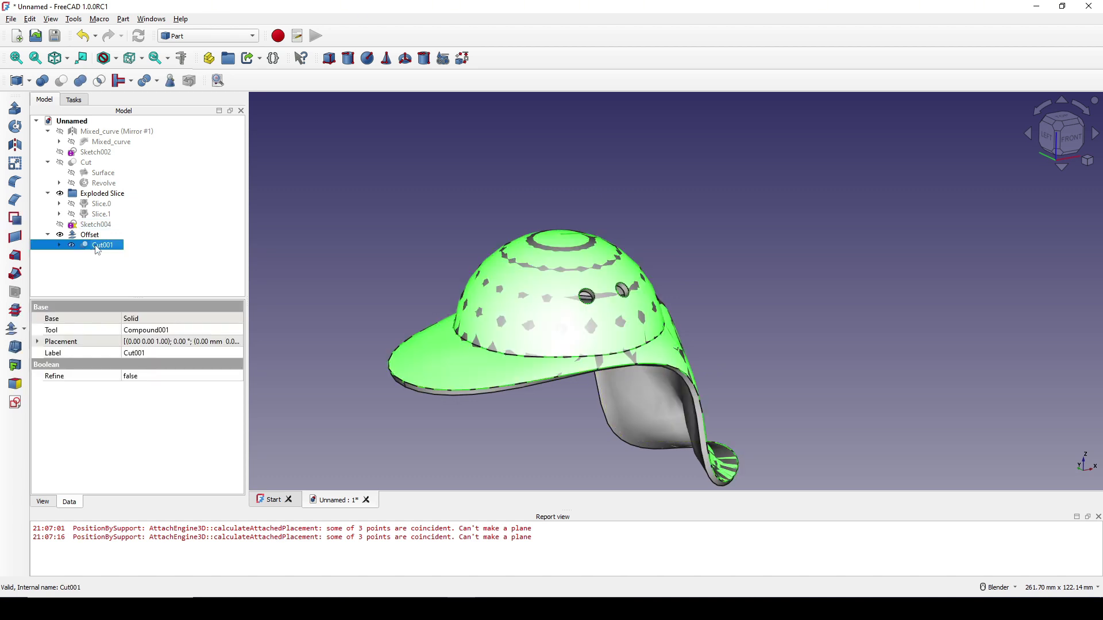
key(space)
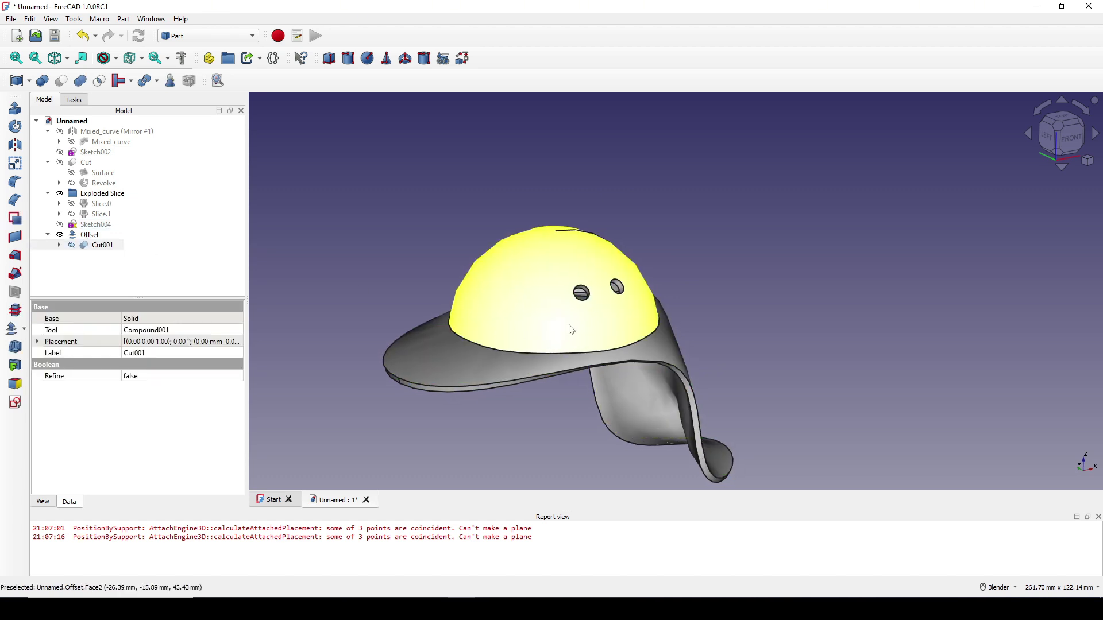
mouse_move(735, 291)
middle_down()
mouse_move(728, 229)
mouse_move(724, 246)
middle_up()
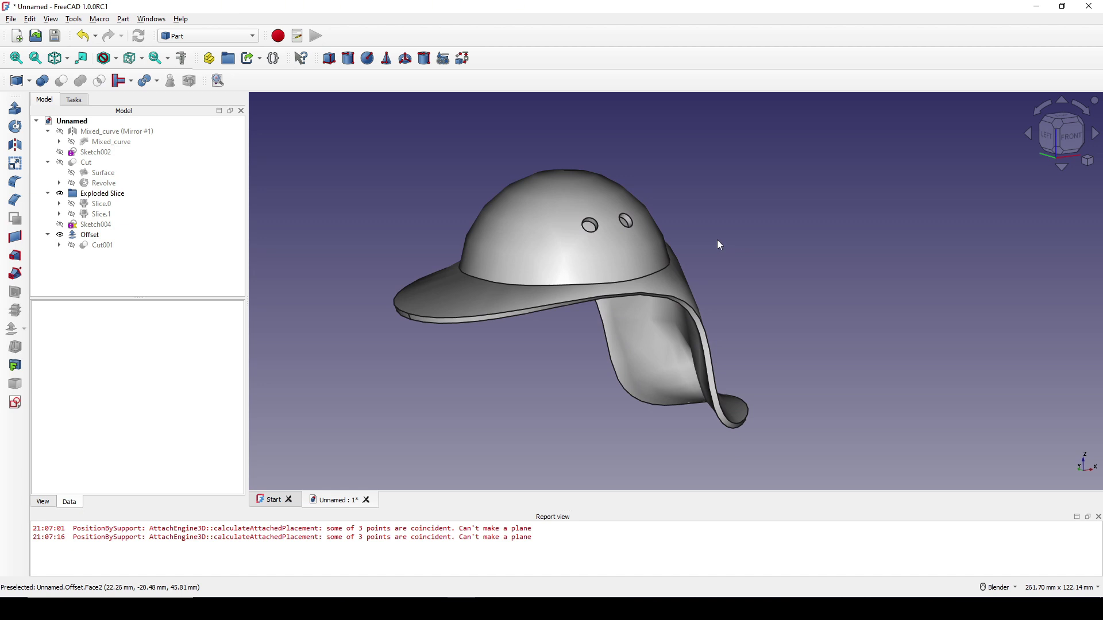
scroll(718, 245, up, 4)
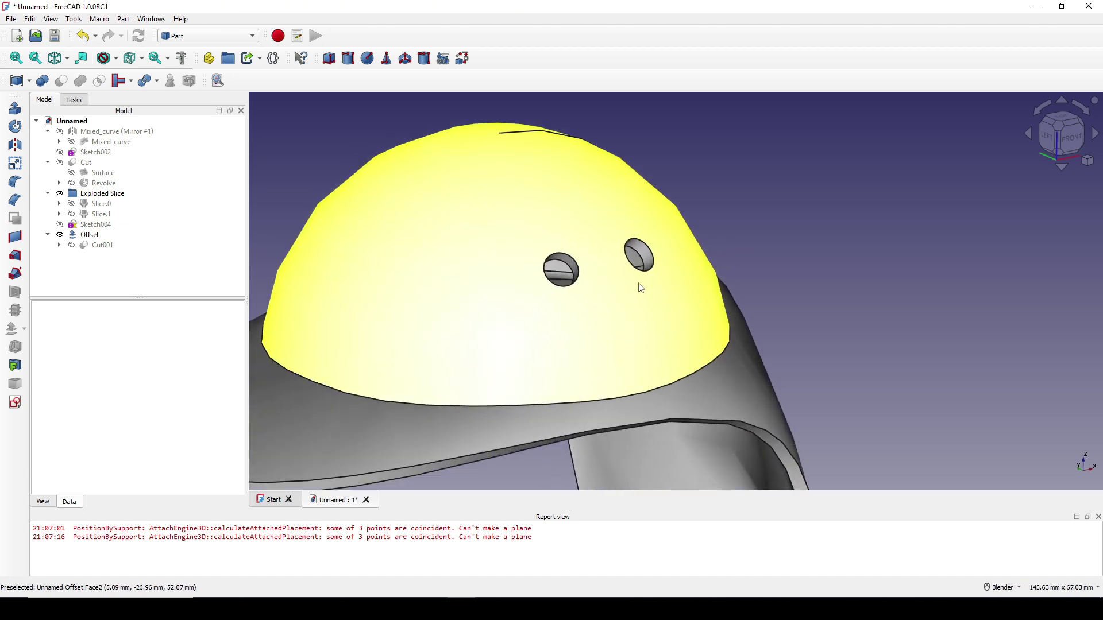
scroll(640, 287, down, 5)
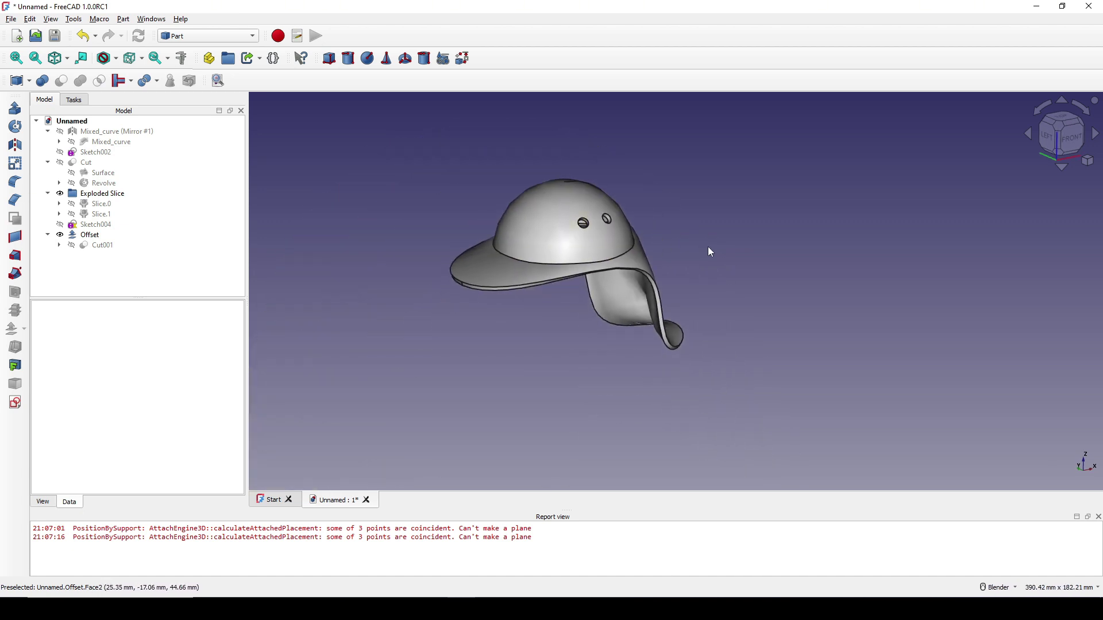
click(15, 402)
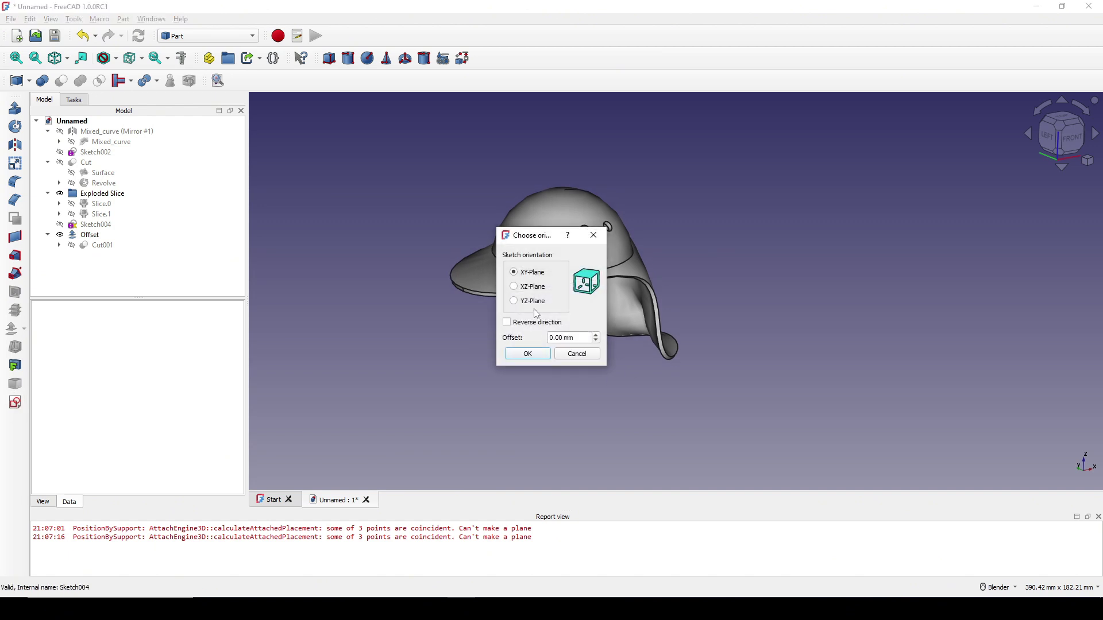
- On the XY plane, draw a circle centred at the origin, give it a 1 mm diameter, and close the sketch
click(527, 354)
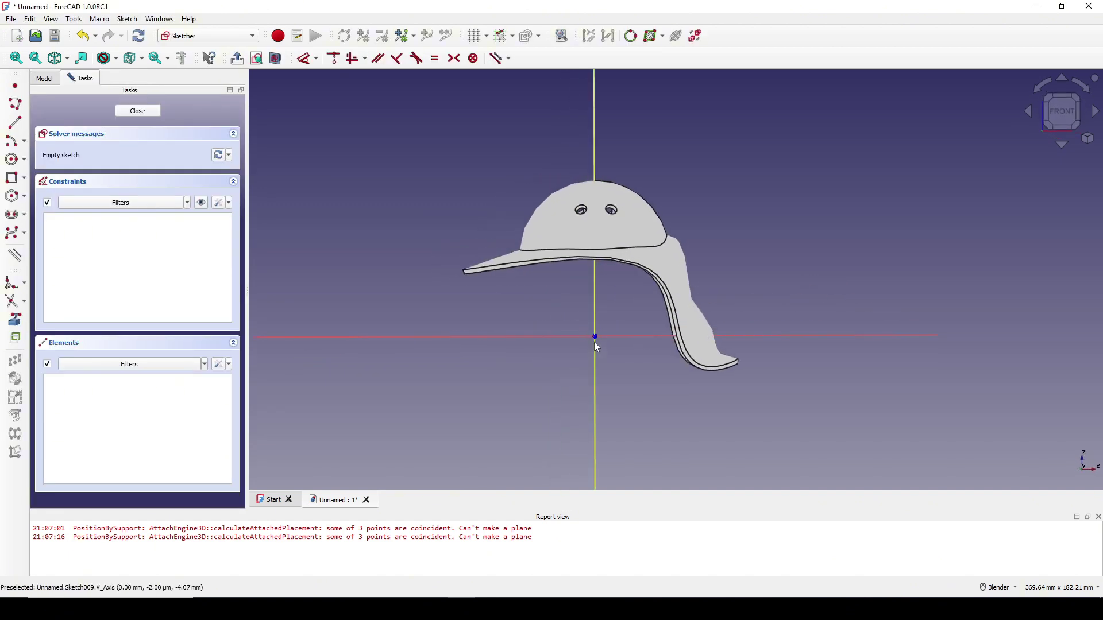
click(12, 159)
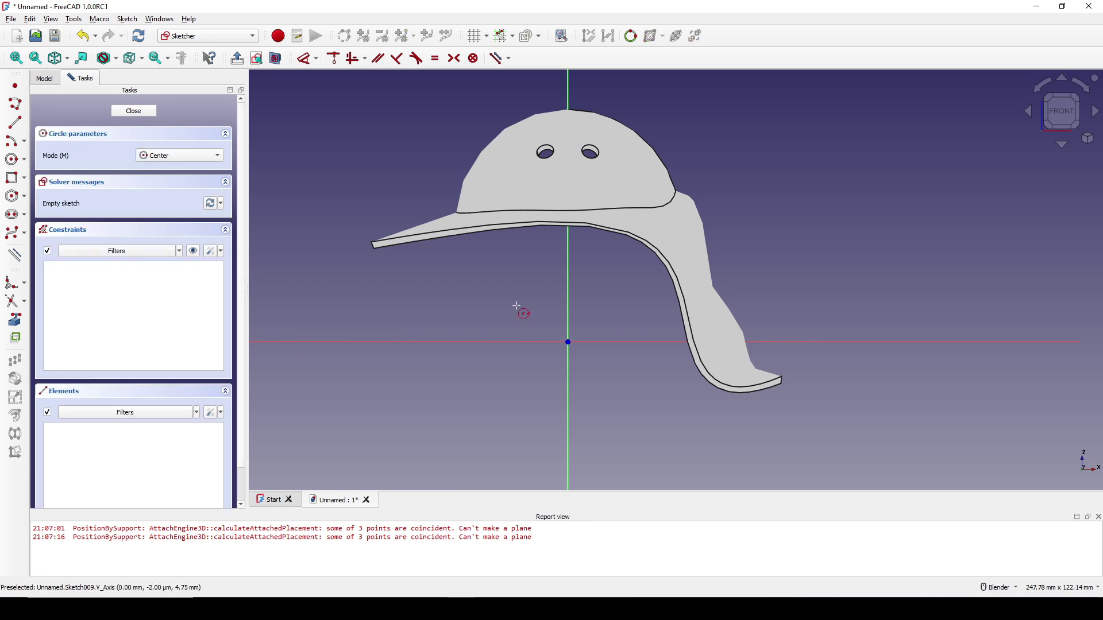
click(568, 342)
click(595, 329)
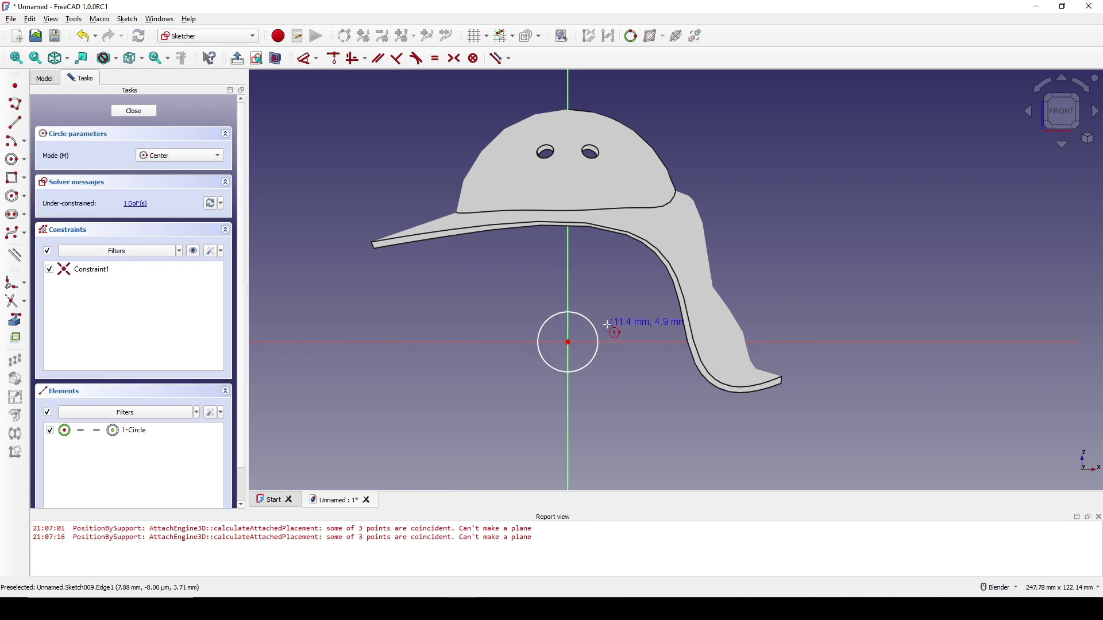
double_click(630, 315)
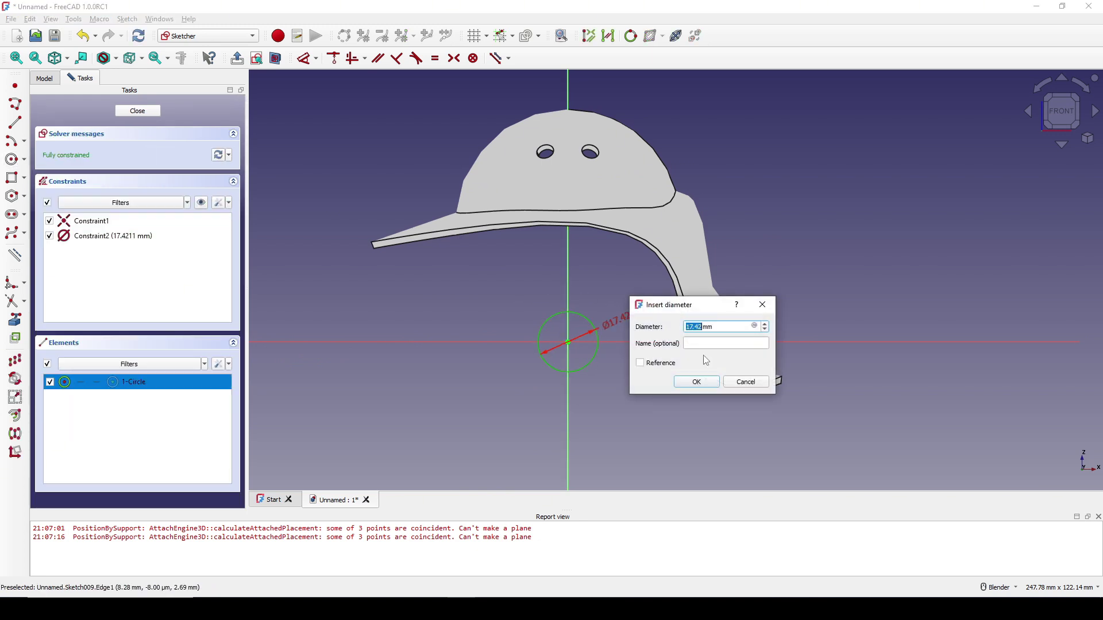
click(696, 382)
scroll(661, 335, up, 3)
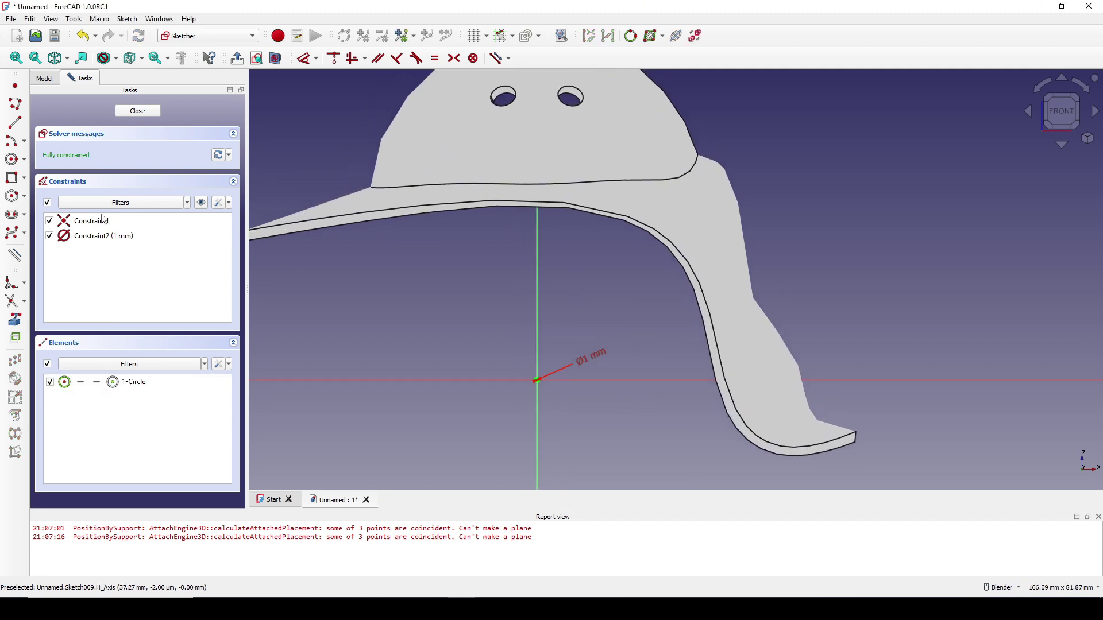
click(138, 111)
- Copy and paste Sketch009 to create Sketch010, then bring up Sketch009's context menu
scroll(574, 332, up, 2)
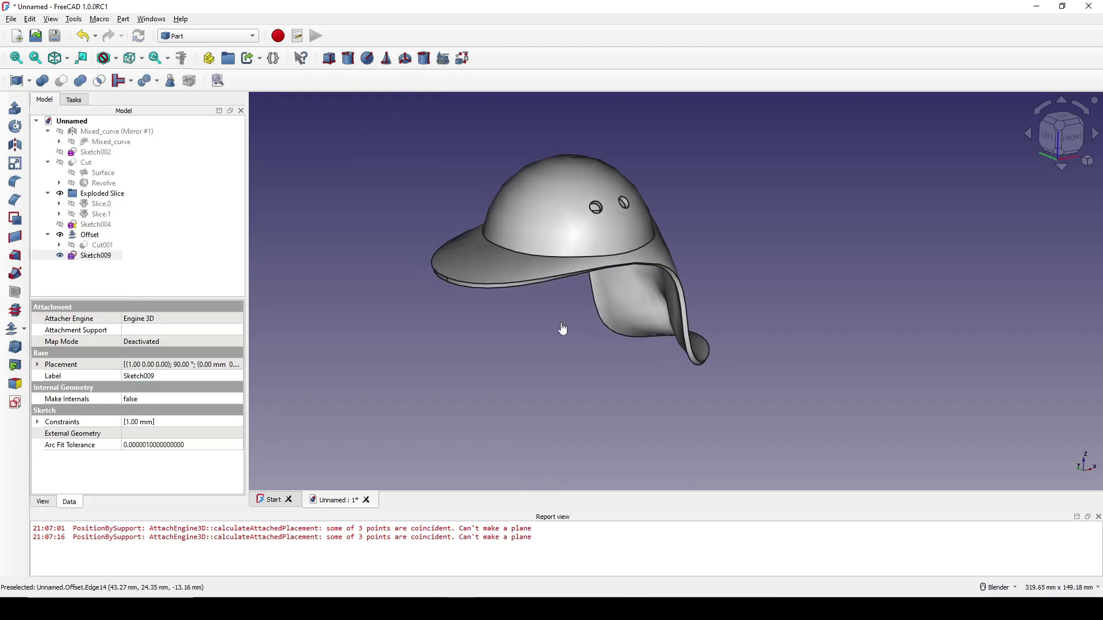
click(96, 257)
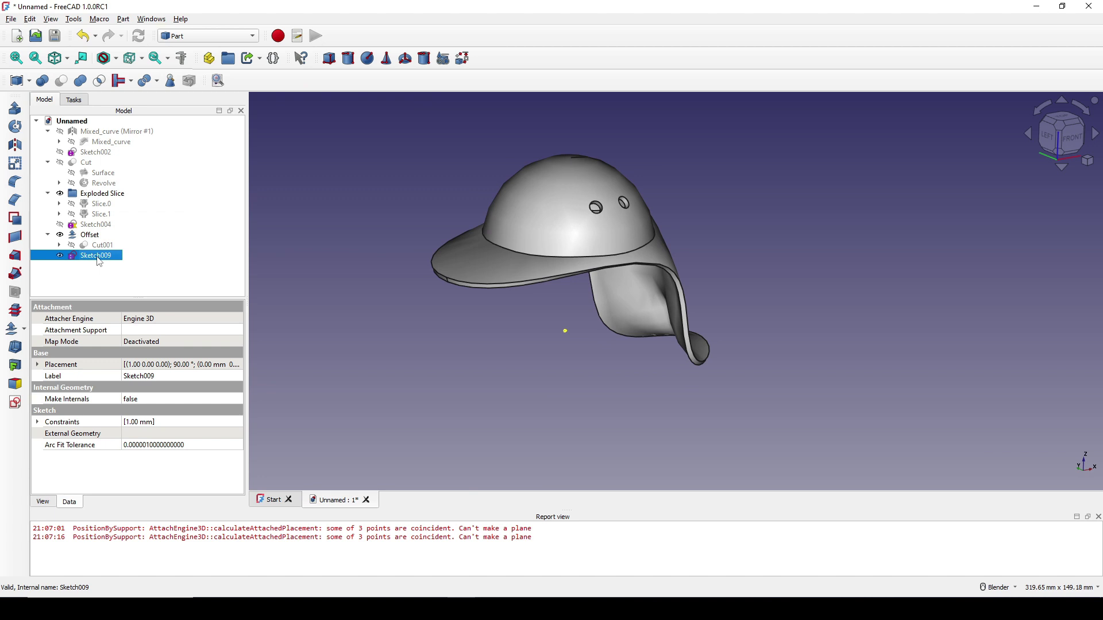
key(ctrl+c)
key(ctrl+v)
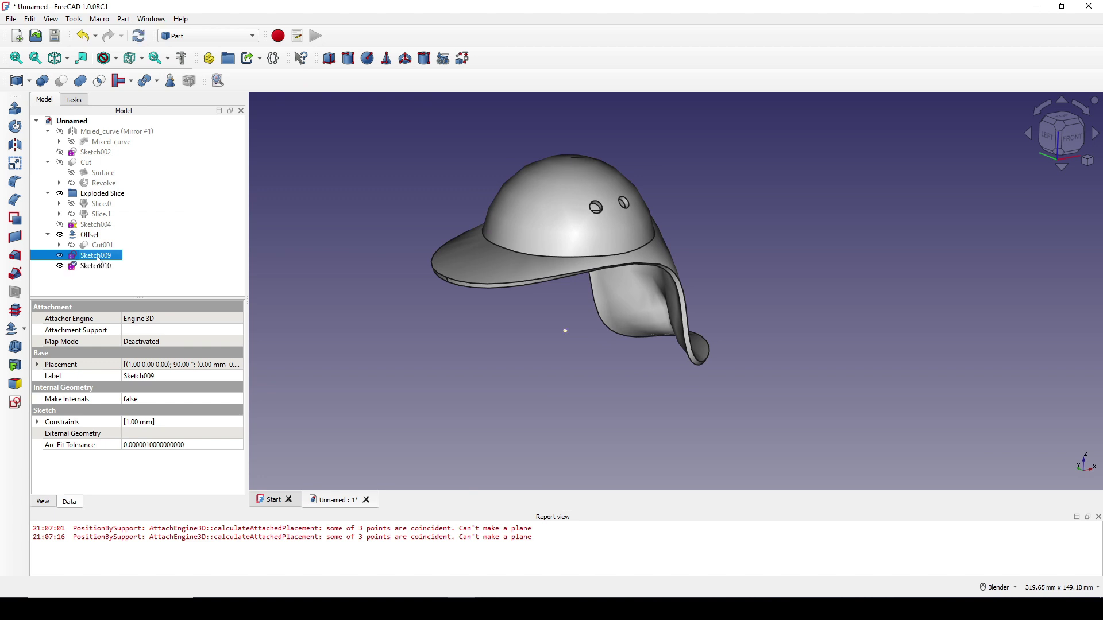
shift+middle_drag(537, 295, 522, 311)
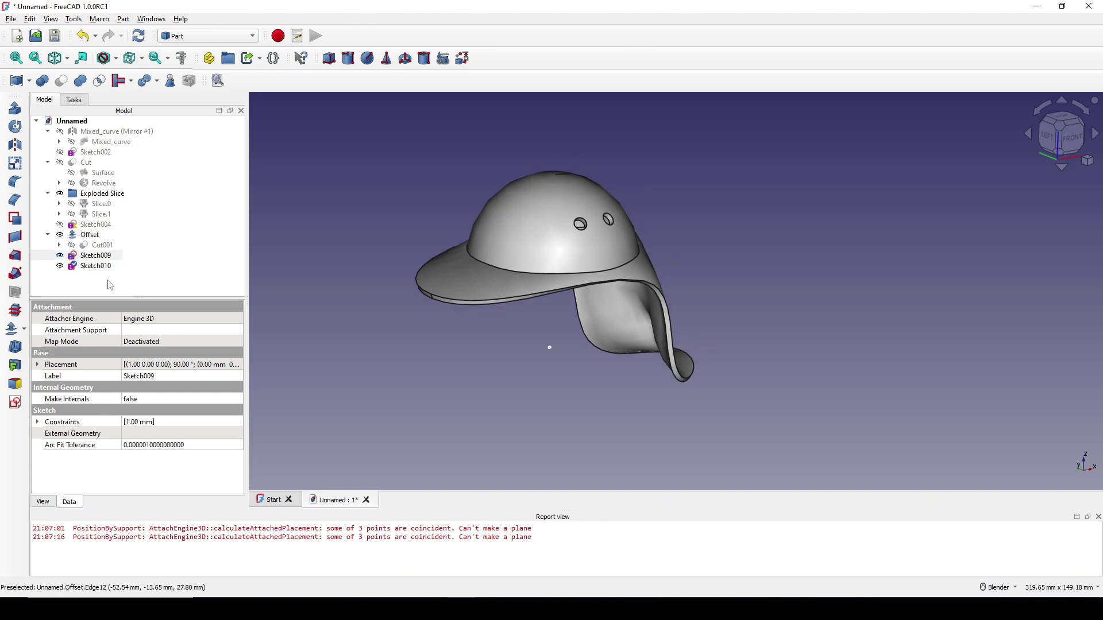
right_click(87, 260)
click(85, 260)
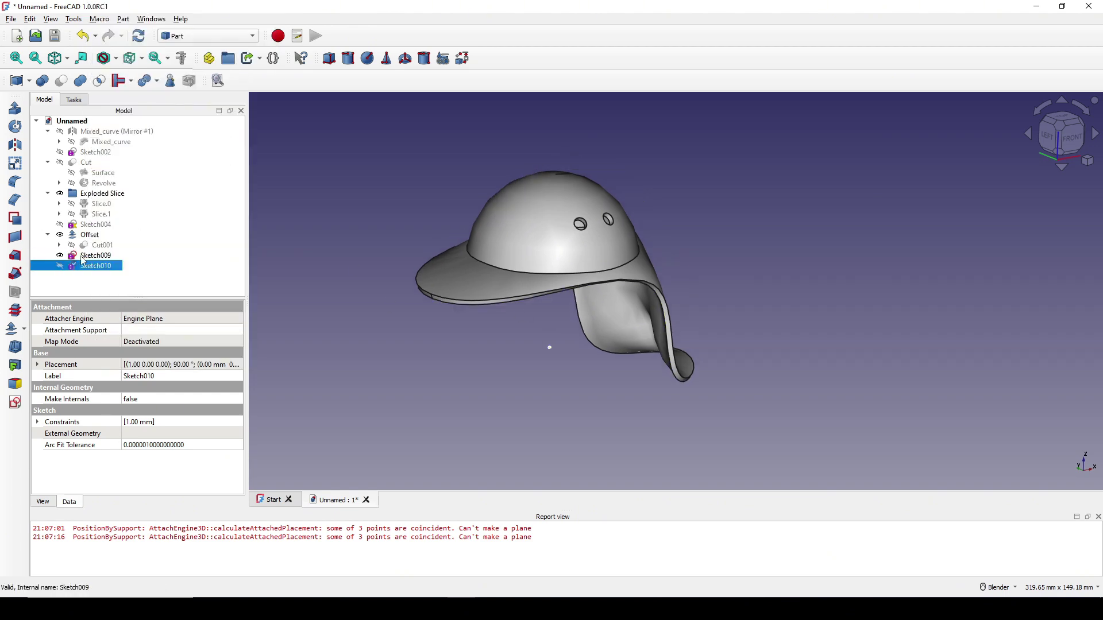
right_click(87, 259)
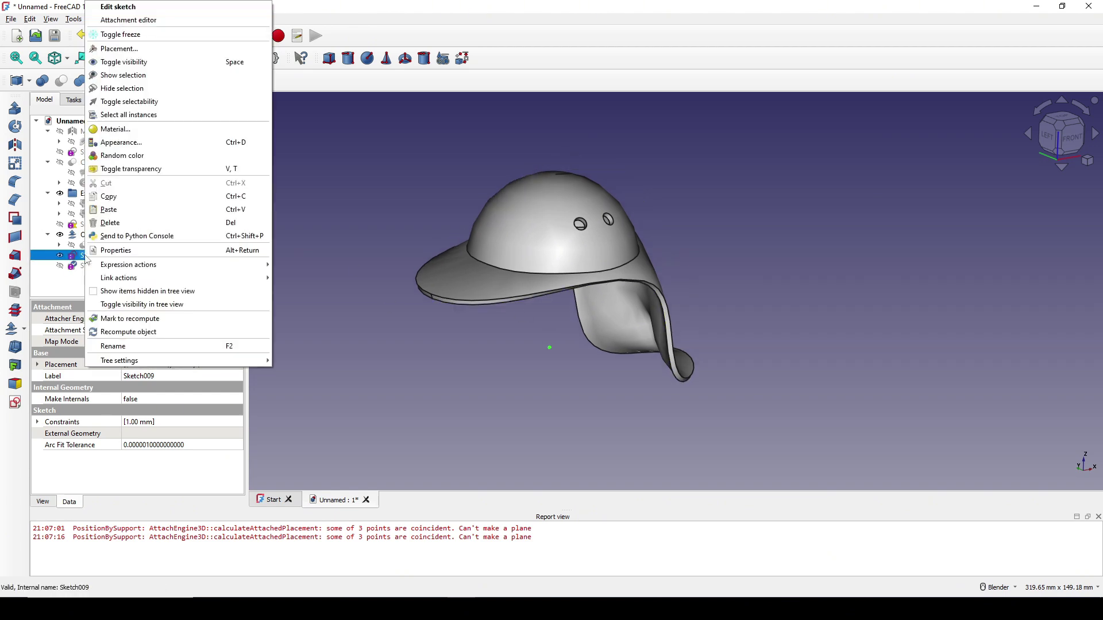
- Attach Sketch009 normal to the left hole's rim edge using a rim vertex and edge
click(141, 21)
scroll(597, 217, up, 4)
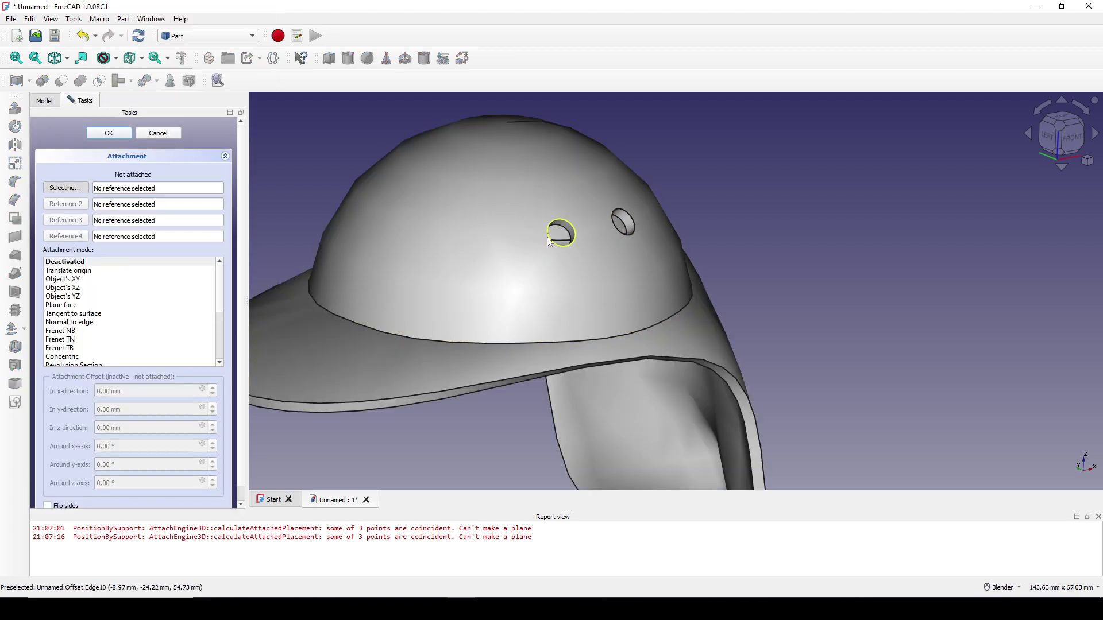
click(548, 237)
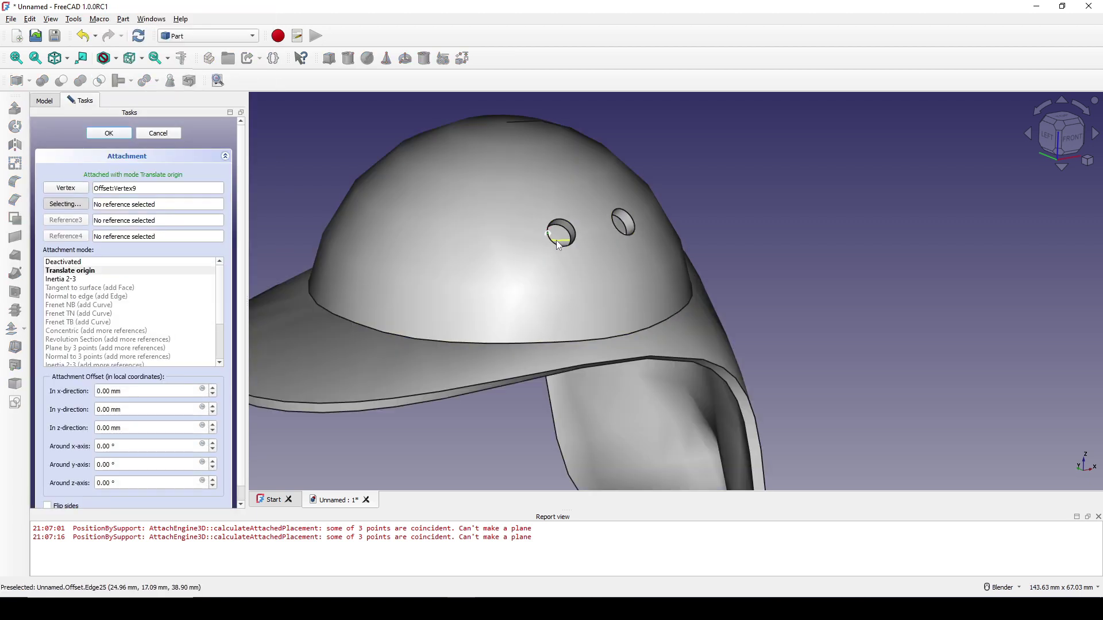
click(557, 242)
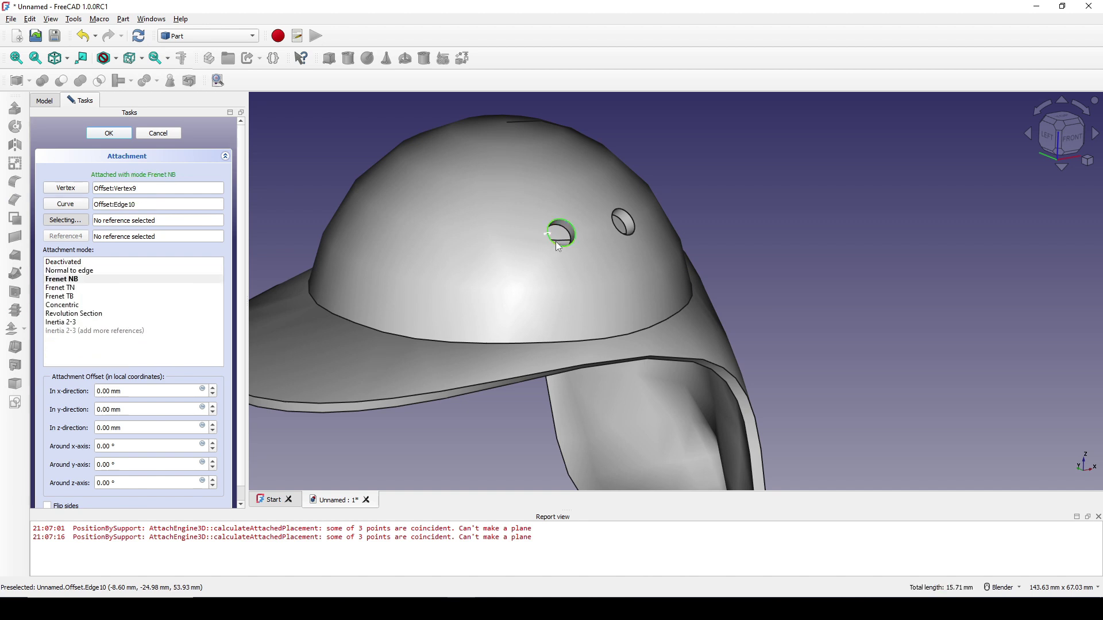
click(91, 271)
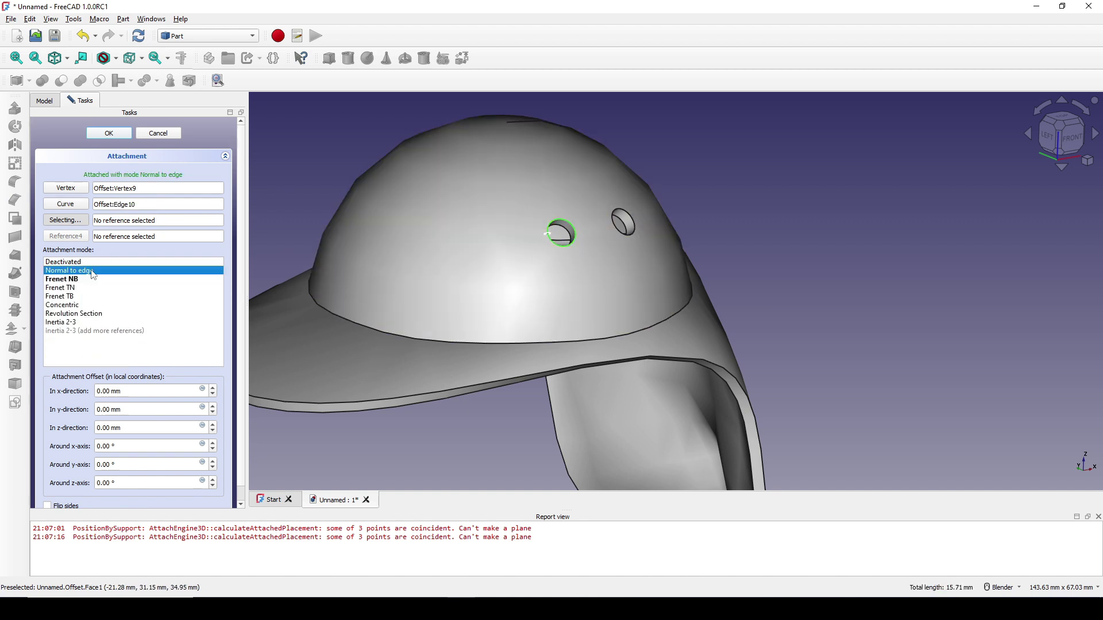
click(109, 133)
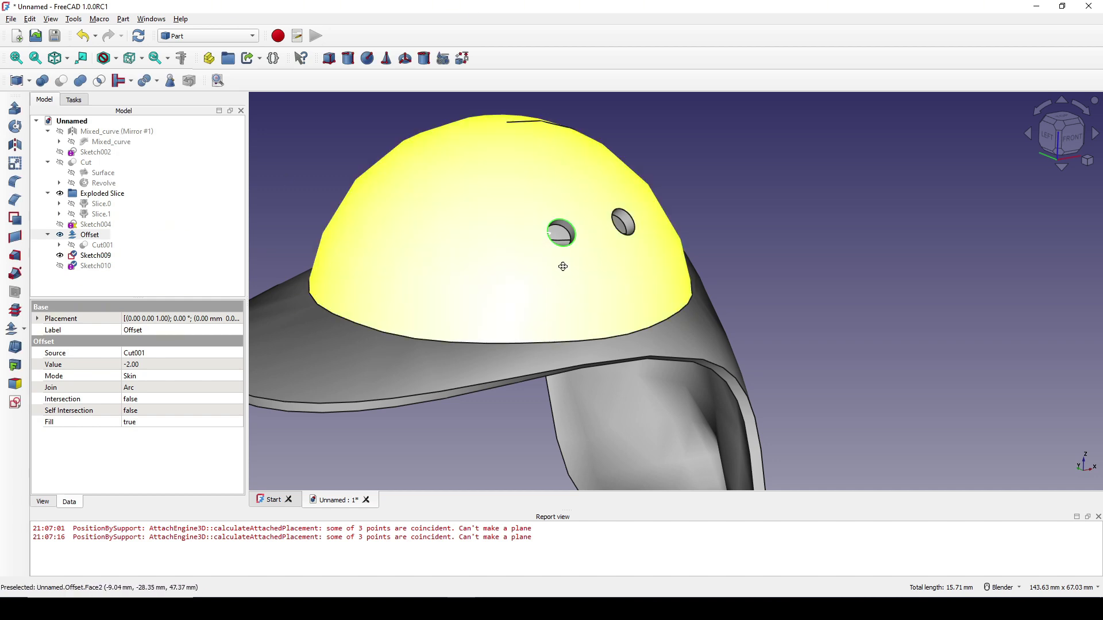
middle_drag(564, 263, 543, 258)
- Show Sketch010 and attach it normal to the right hole's rim edge
click(96, 266)
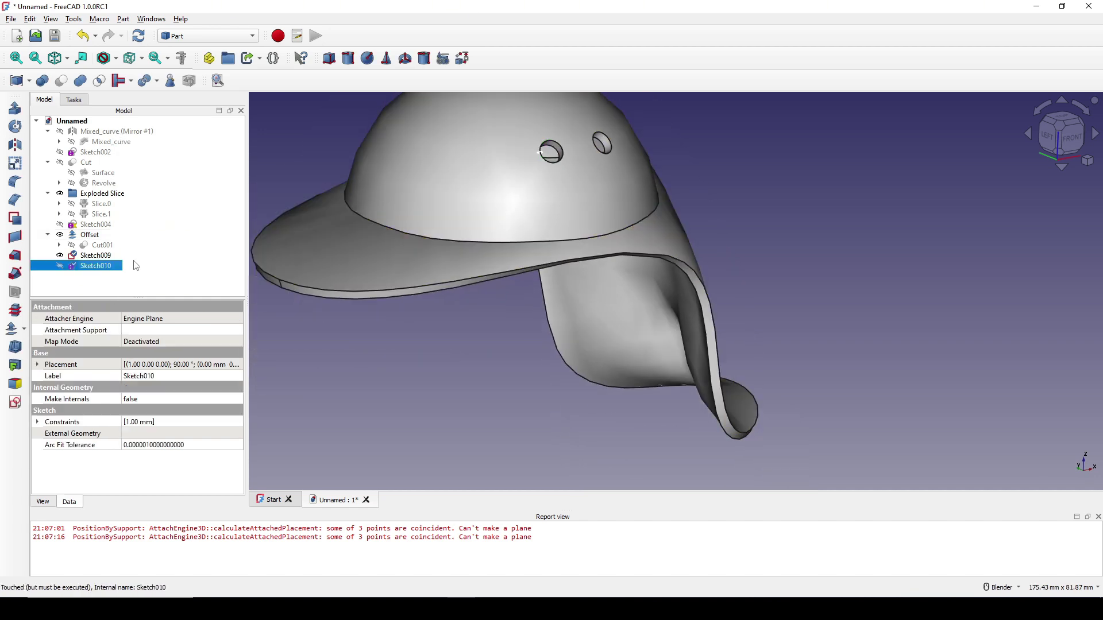
key(space)
right_click(103, 265)
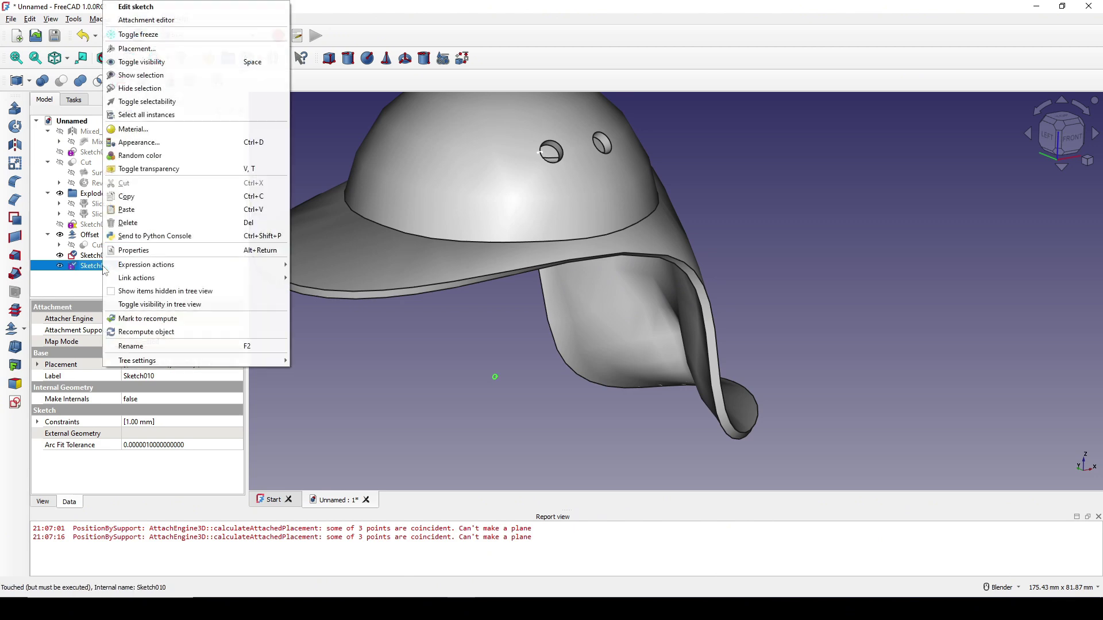
click(146, 20)
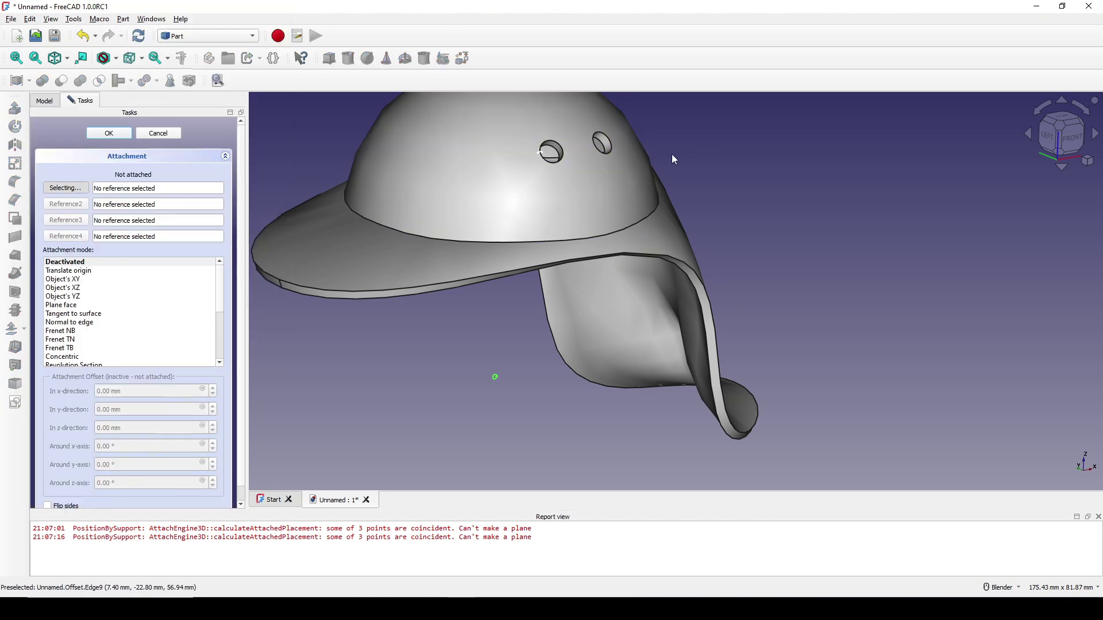
scroll(614, 296, up, 3)
scroll(614, 296, up, 2)
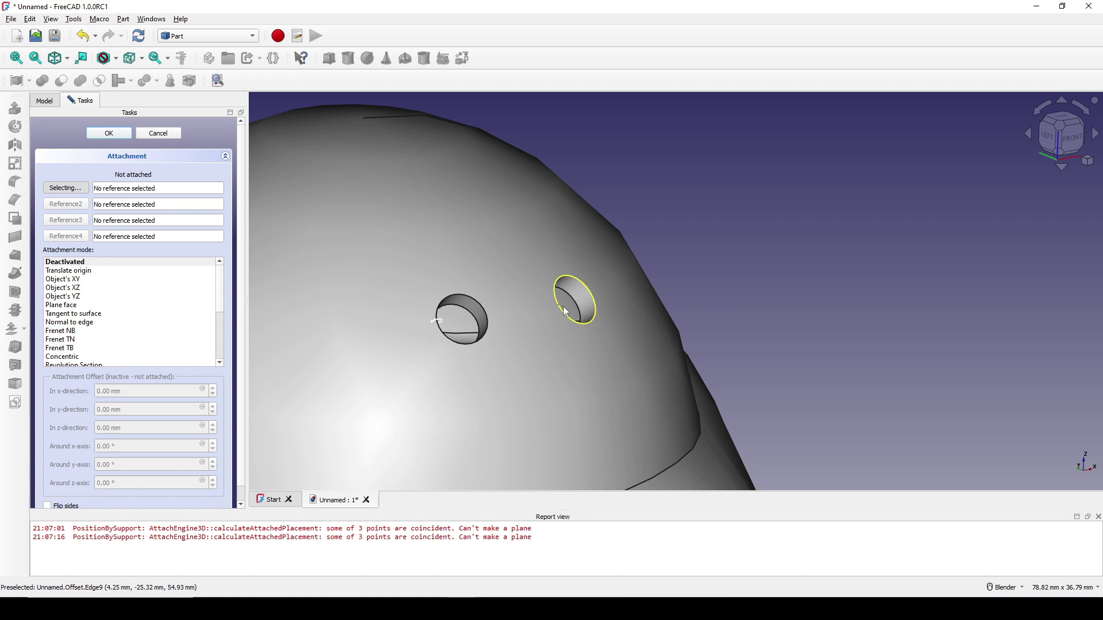
click(558, 305)
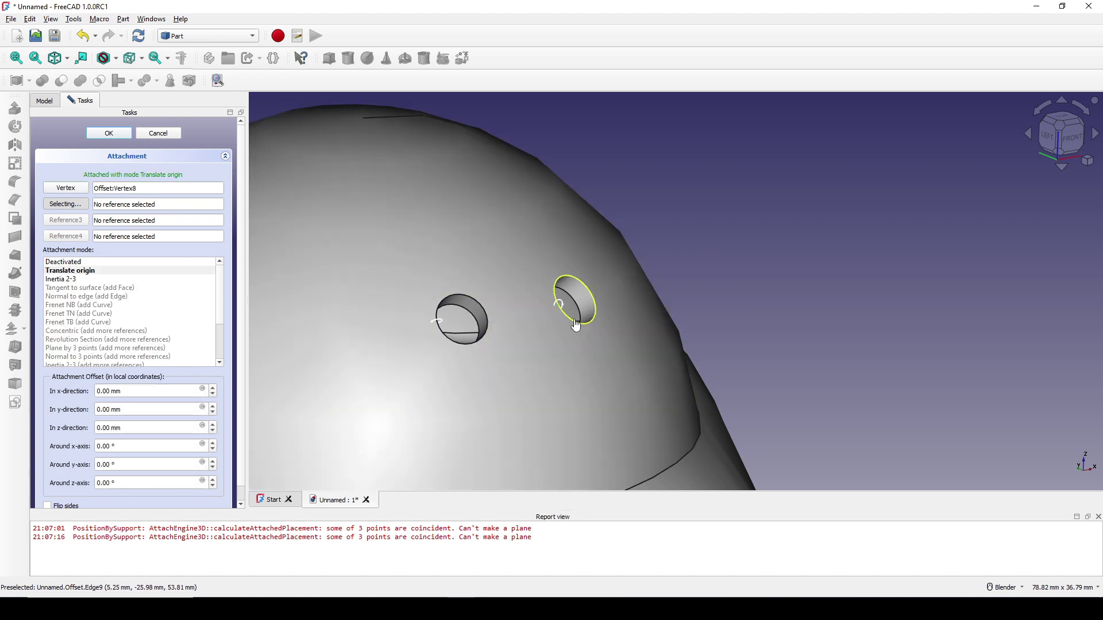
click(572, 318)
click(80, 271)
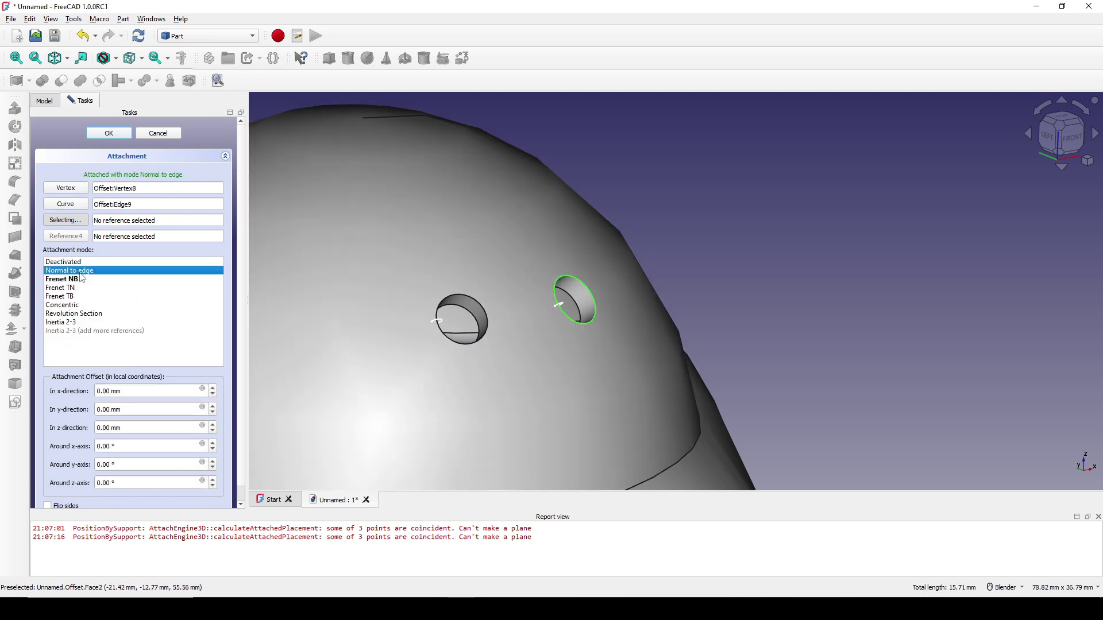
click(108, 133)
scroll(699, 261, down, 3)
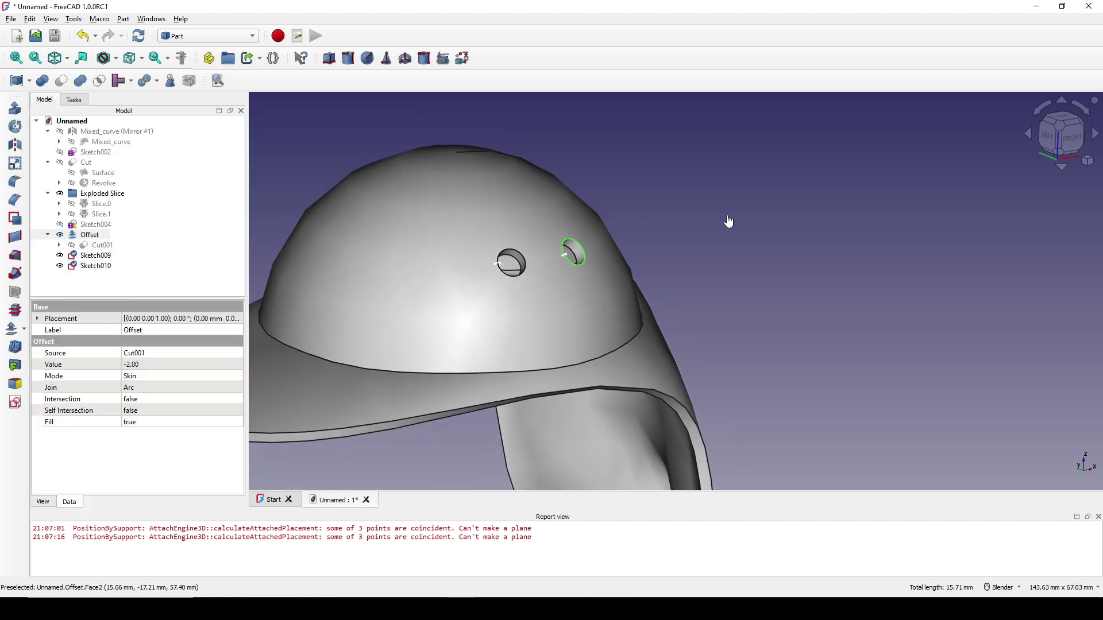
middle_drag(699, 260, 539, 283)
scroll(539, 283, up, 3)
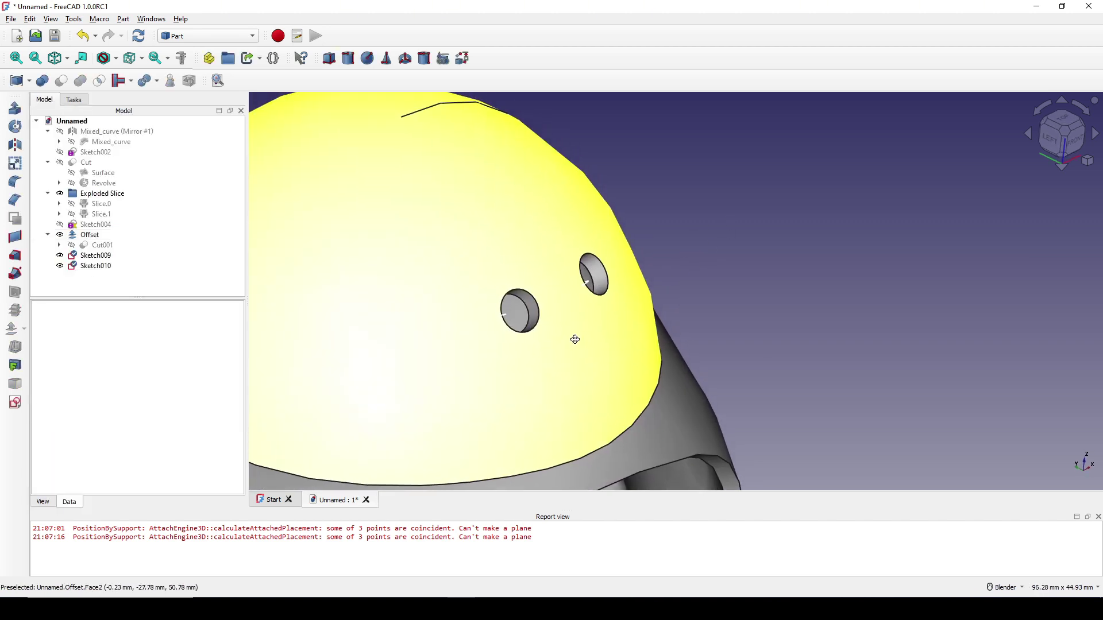
- Sweep Sketch009 along the first hole's circular rim as solid ring Sweep002
click(16, 274)
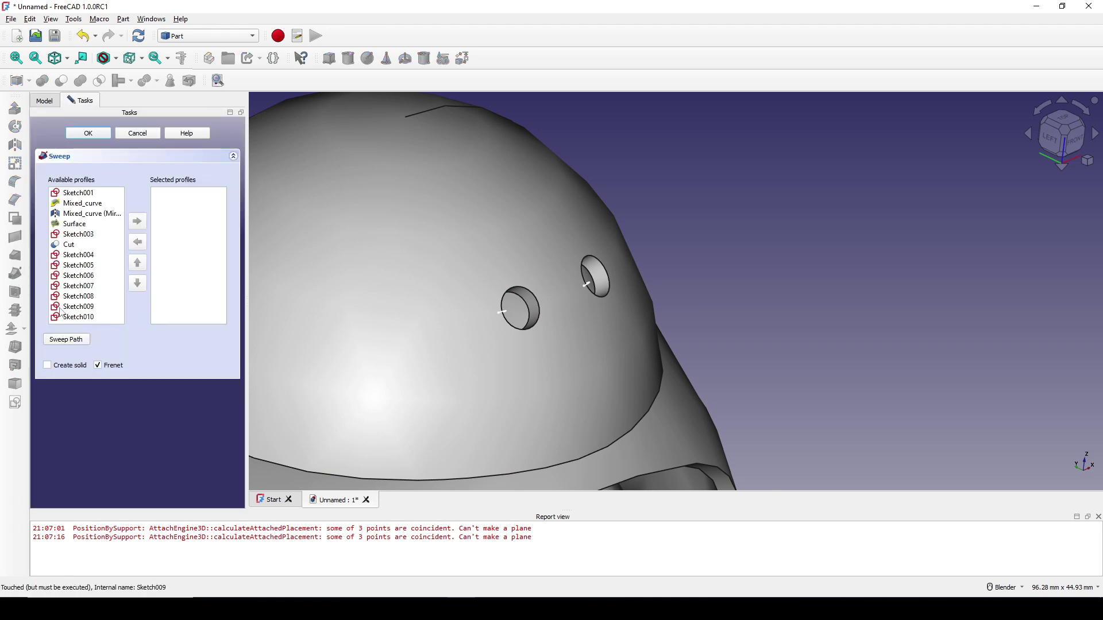
click(84, 307)
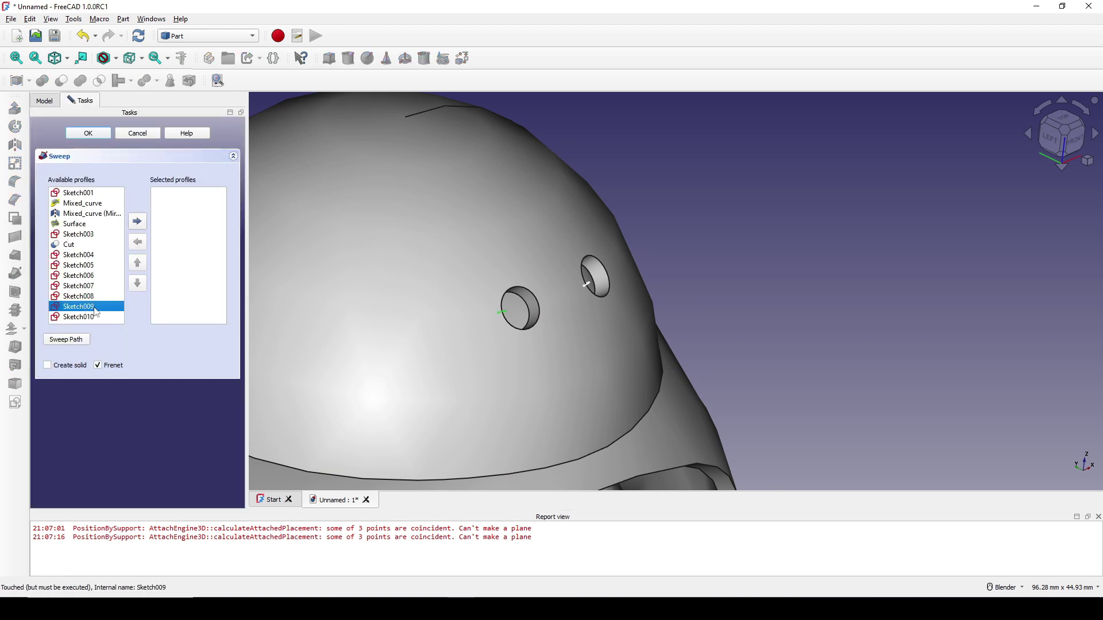
double_click(95, 307)
click(69, 340)
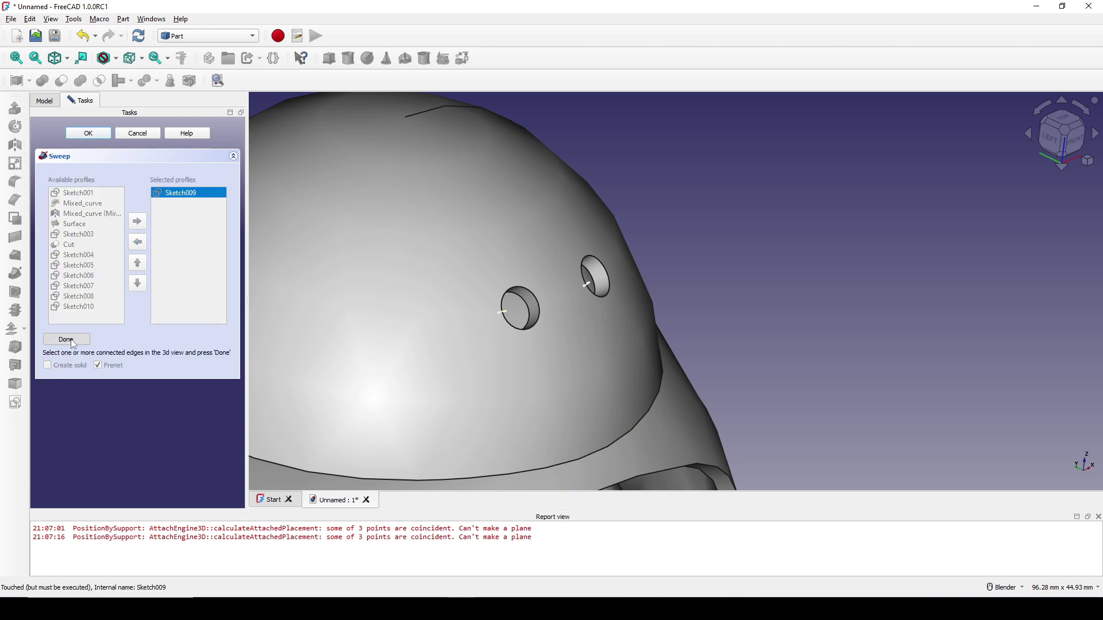
click(517, 328)
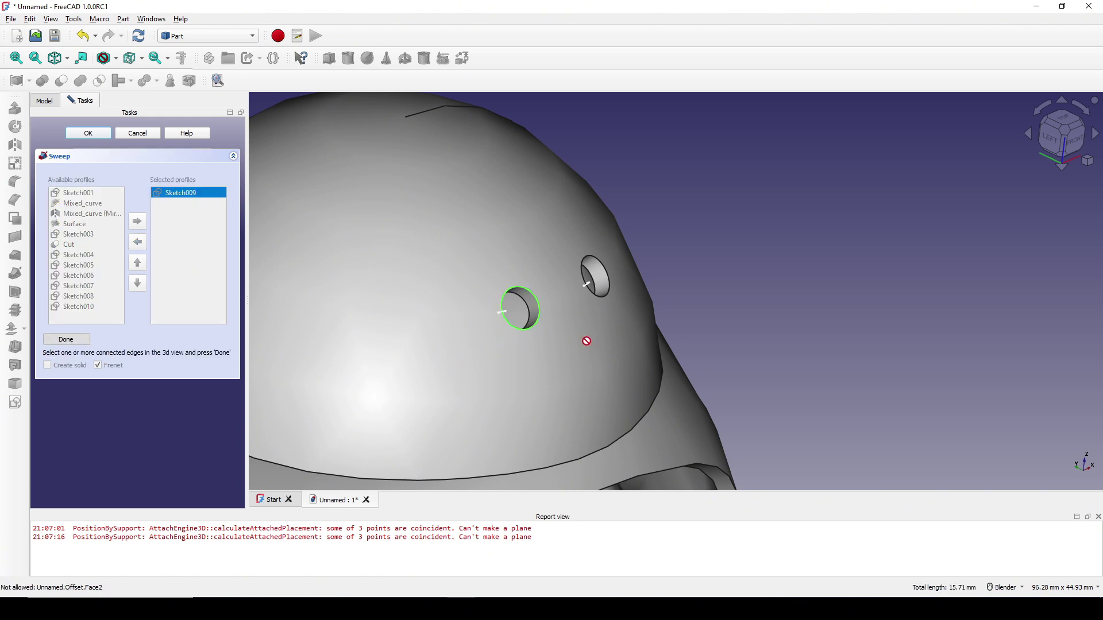
middle_drag(586, 342, 537, 344)
click(82, 343)
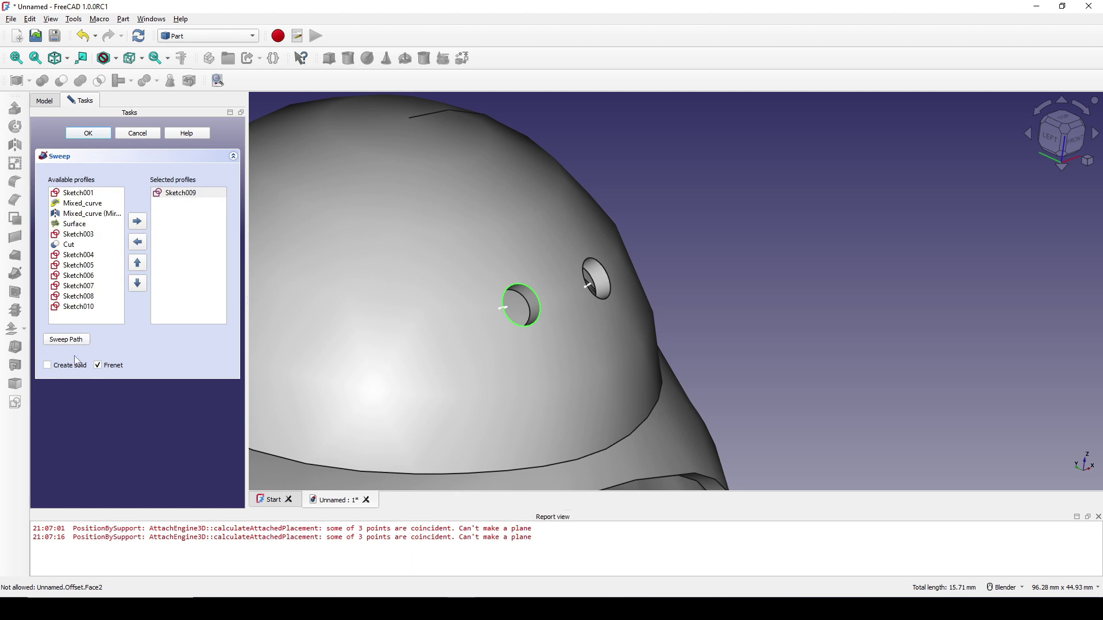
click(89, 133)
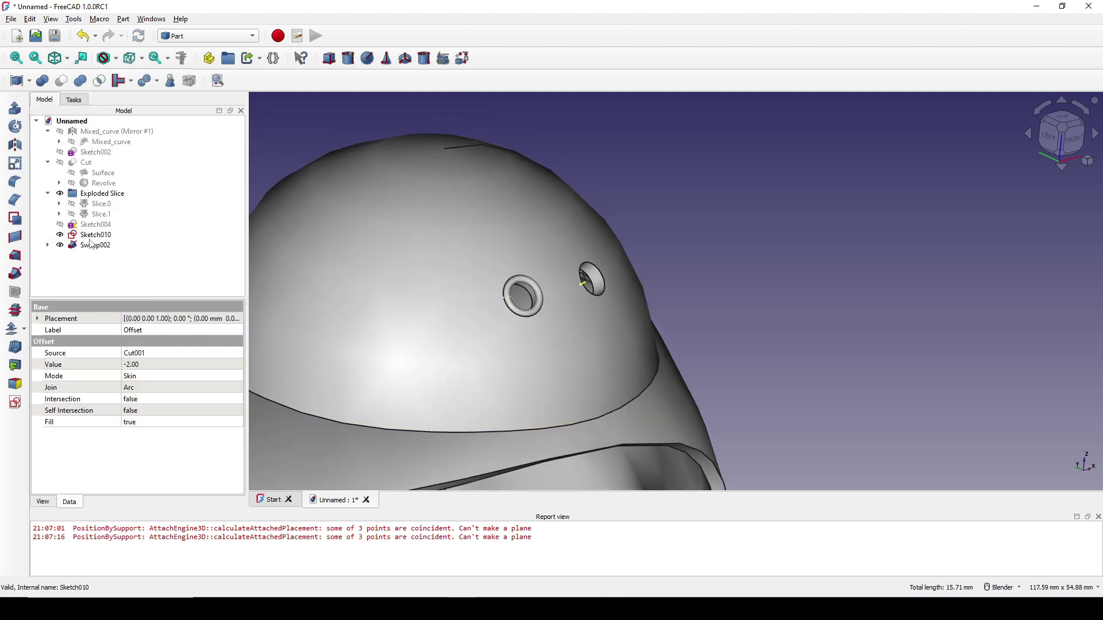
- Sweep Sketch010 along the second hole's rim as Sweep003, then select Sweep002 to inspect
click(15, 274)
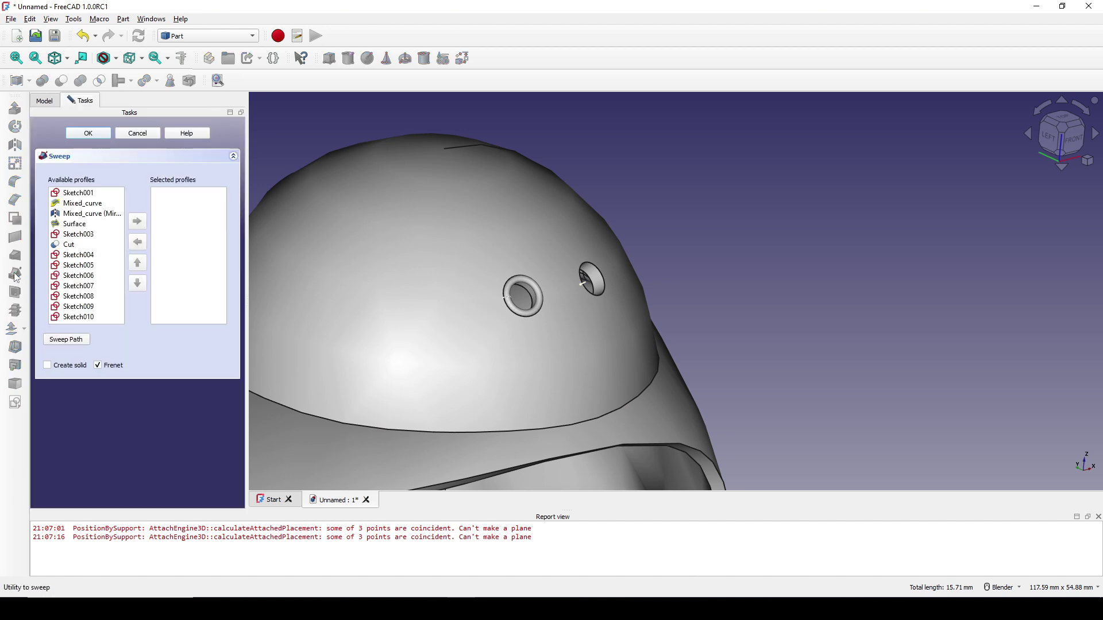
click(86, 317)
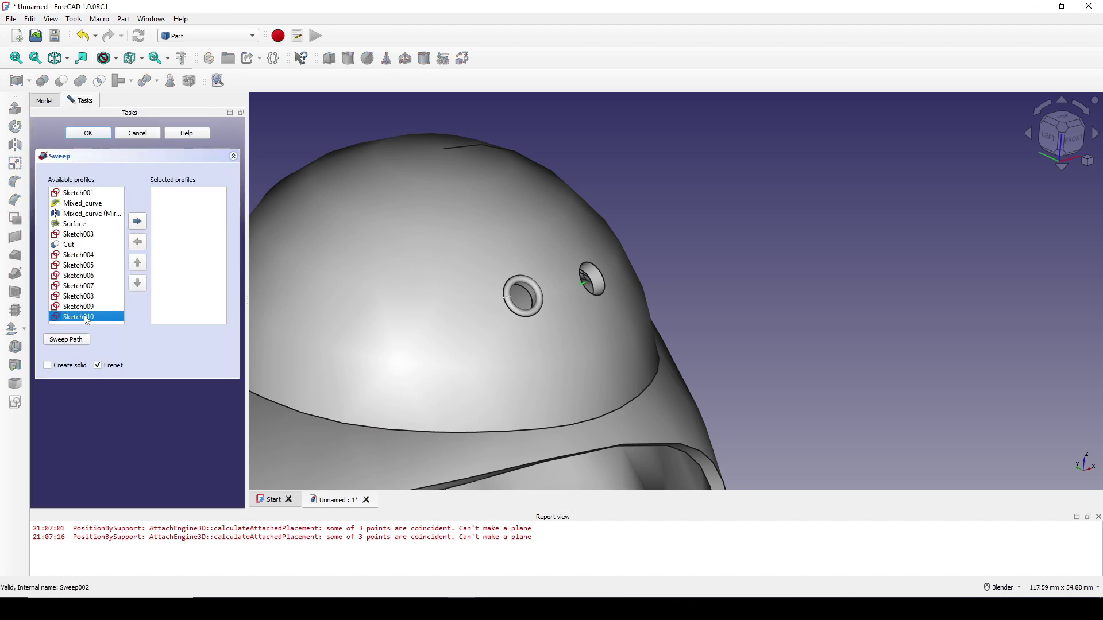
click(138, 222)
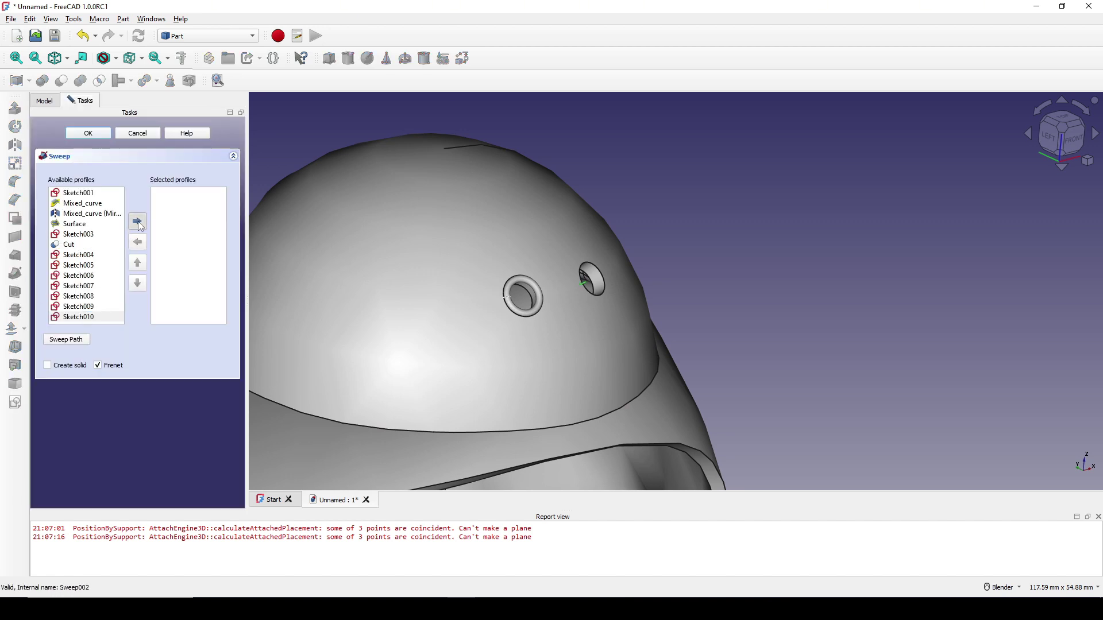
click(72, 340)
click(603, 295)
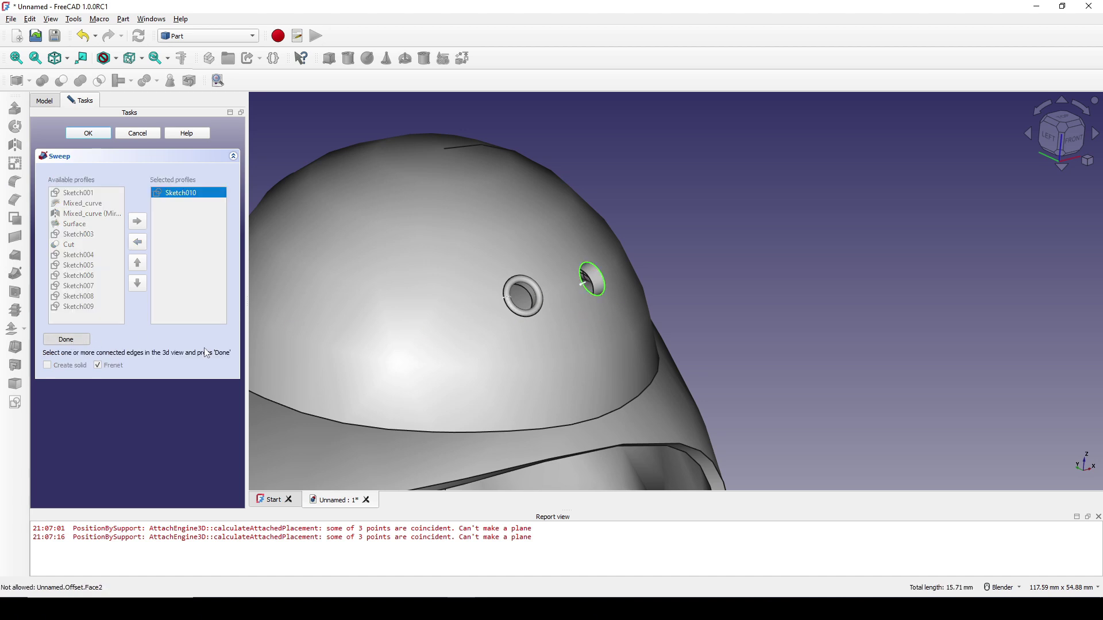
click(81, 341)
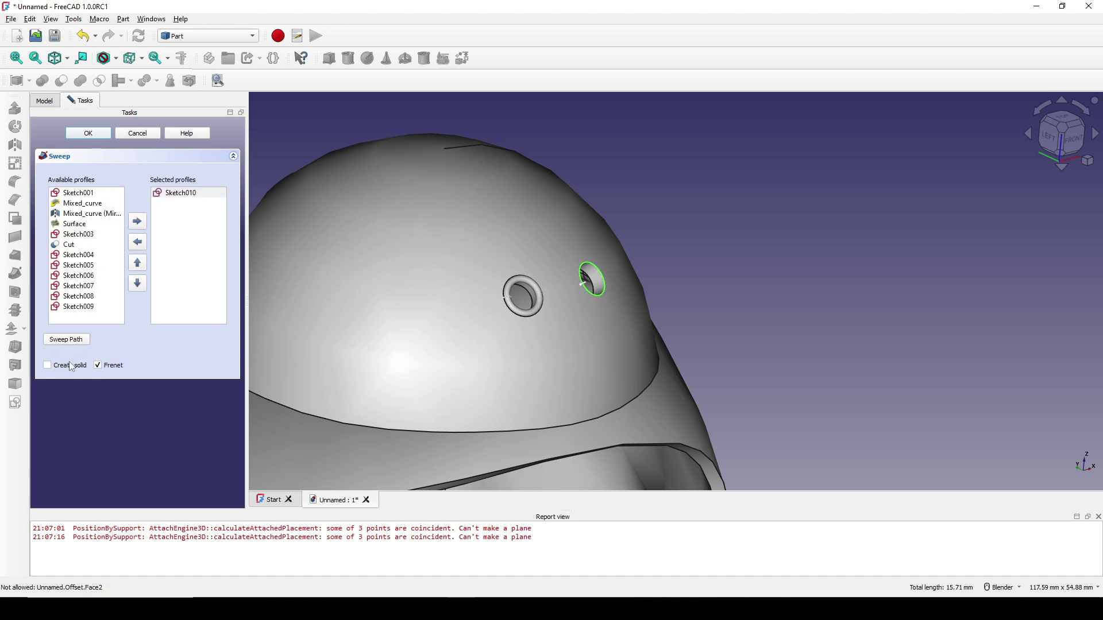
click(88, 133)
middle_drag(500, 234, 564, 313)
click(555, 291)
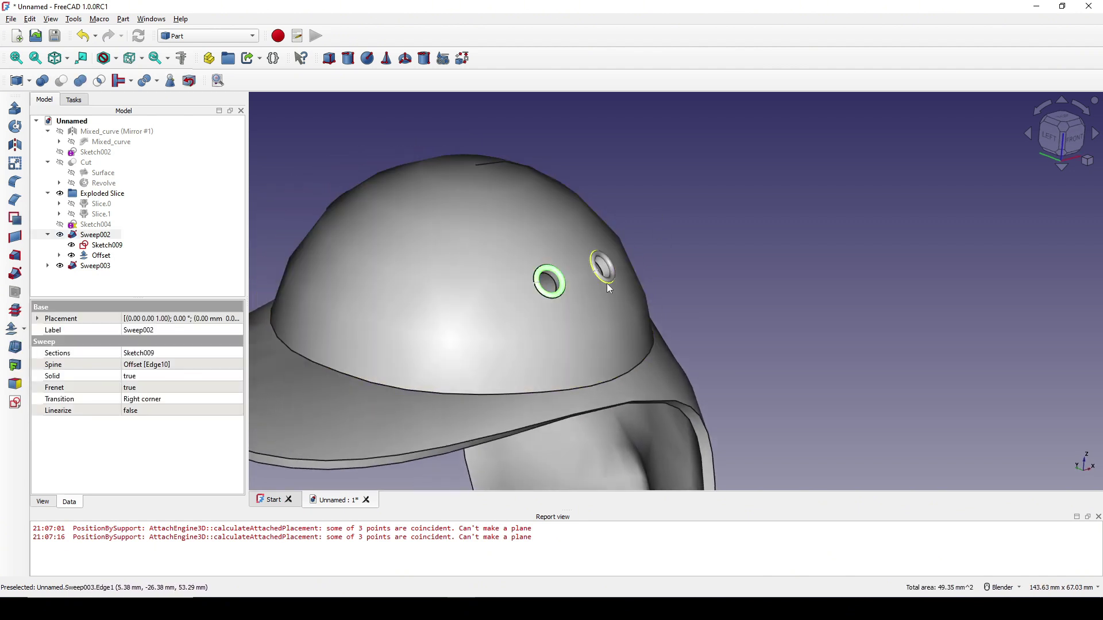
- Mirror both vent-ring sweeps across the XZ plane
middle_drag(585, 326, 598, 332)
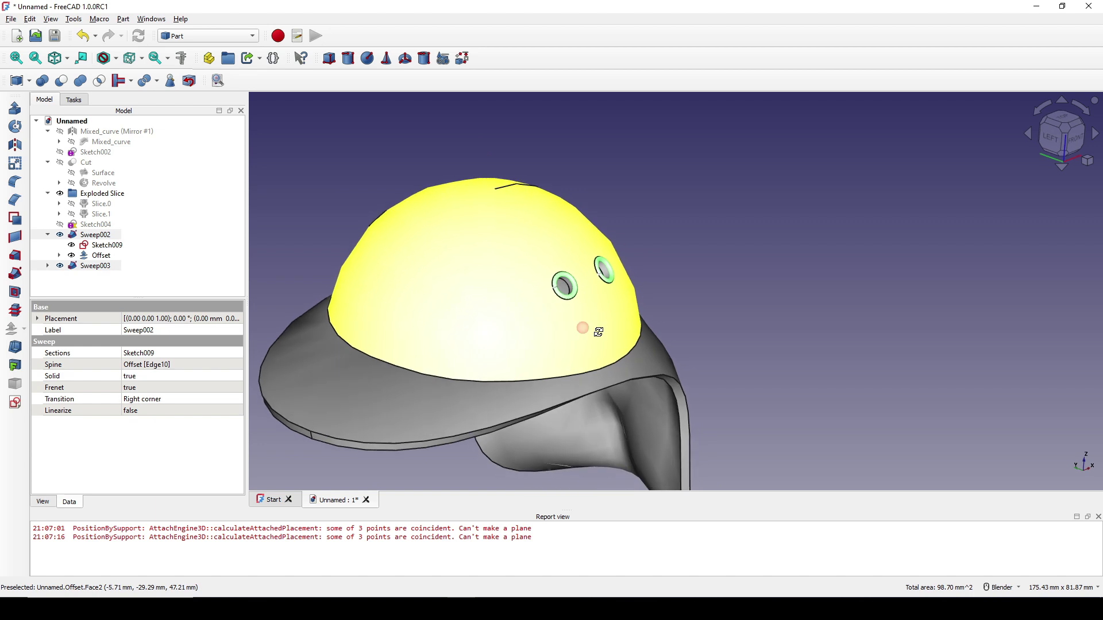
click(123, 19)
mouse_move(185, 269)
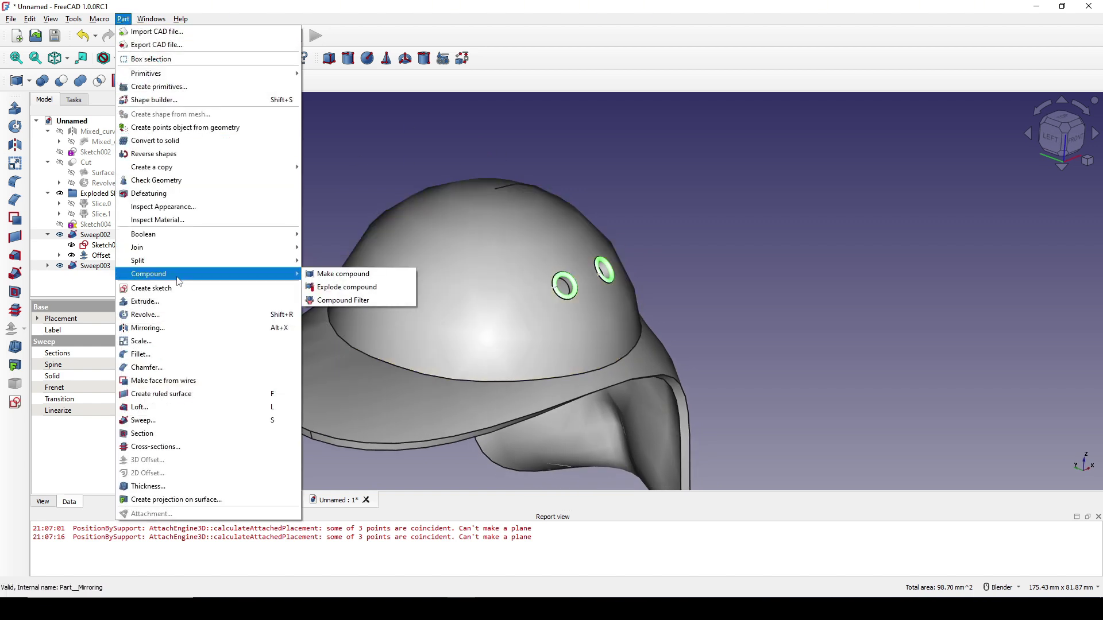
click(161, 328)
middle_drag(563, 344, 543, 374)
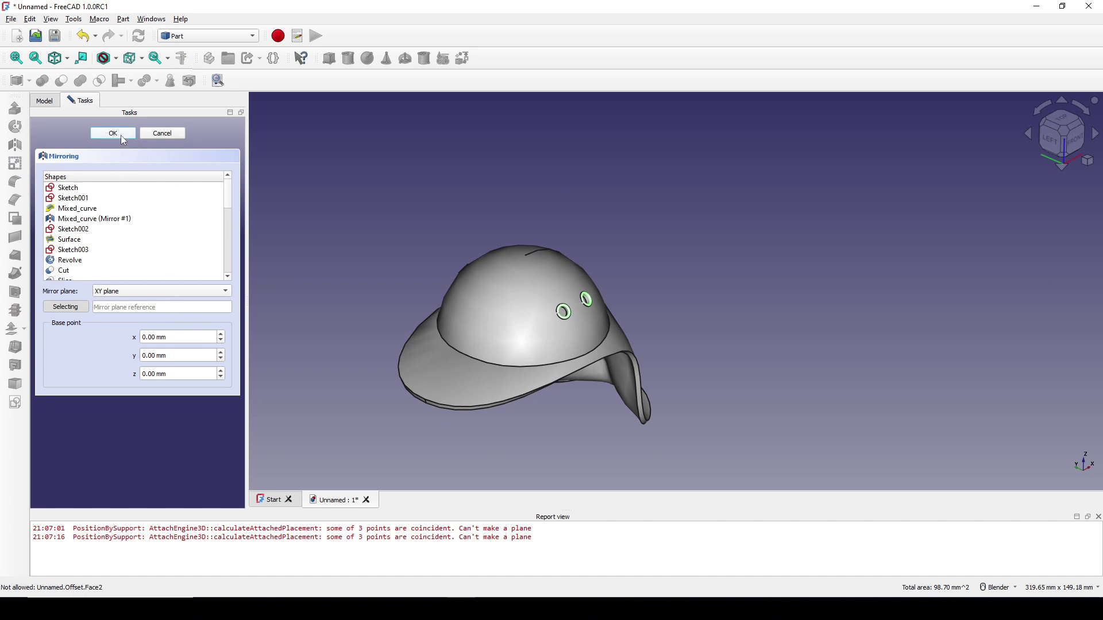
click(172, 293)
click(150, 304)
click(113, 134)
middle_drag(468, 272, 683, 339)
- Select the mirrored Sweep002 and Sweep003 copies (Mirror #3 and #4) in the tree
click(48, 235)
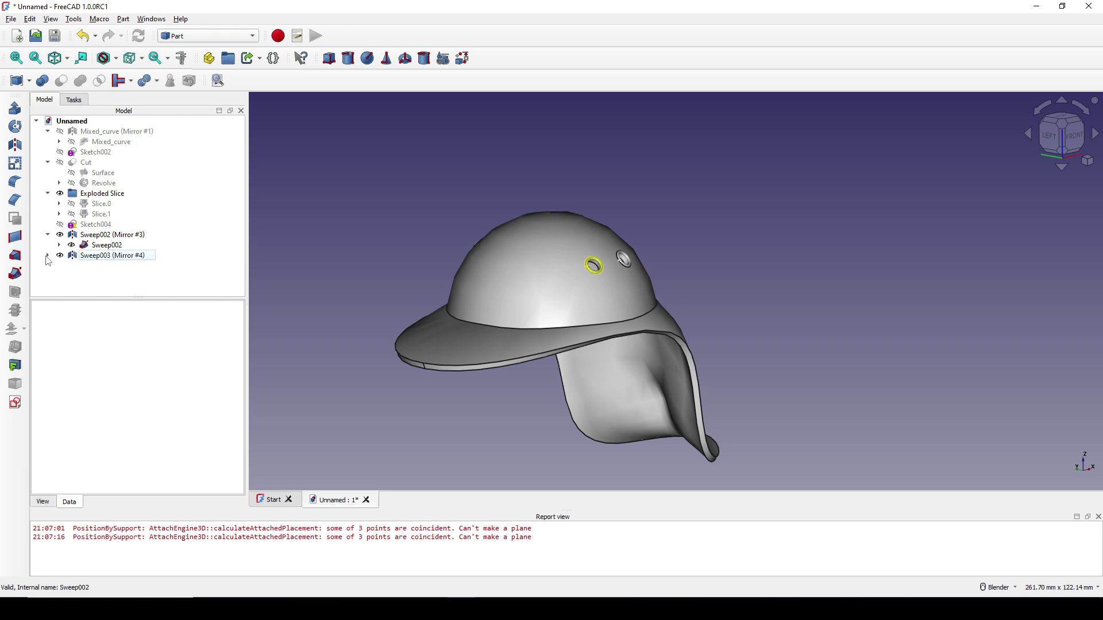
click(109, 236)
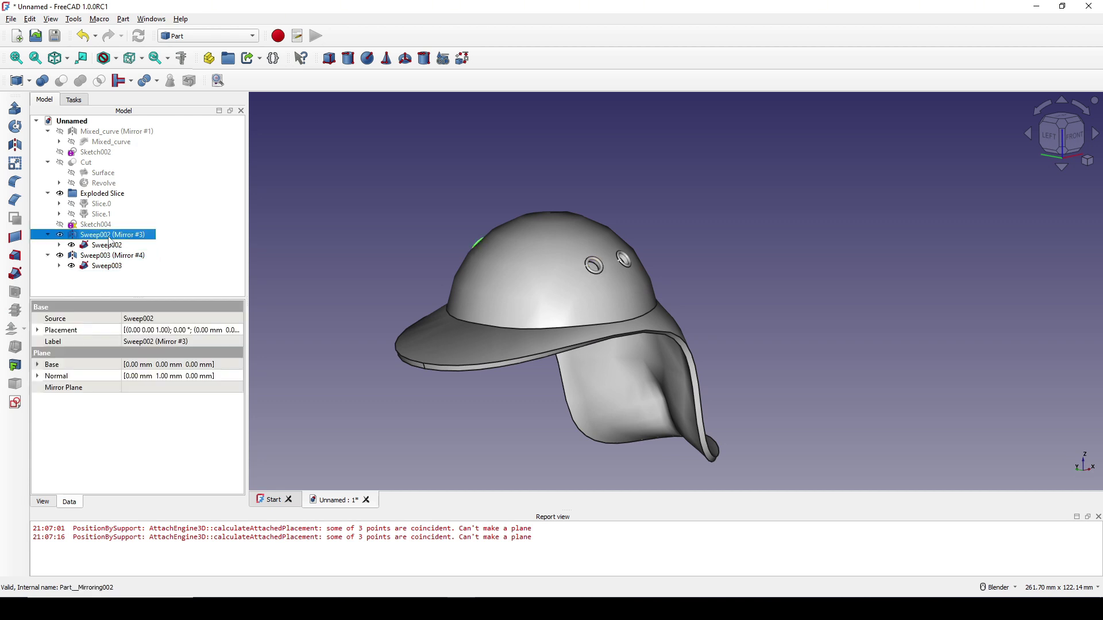
shift+click(112, 256)
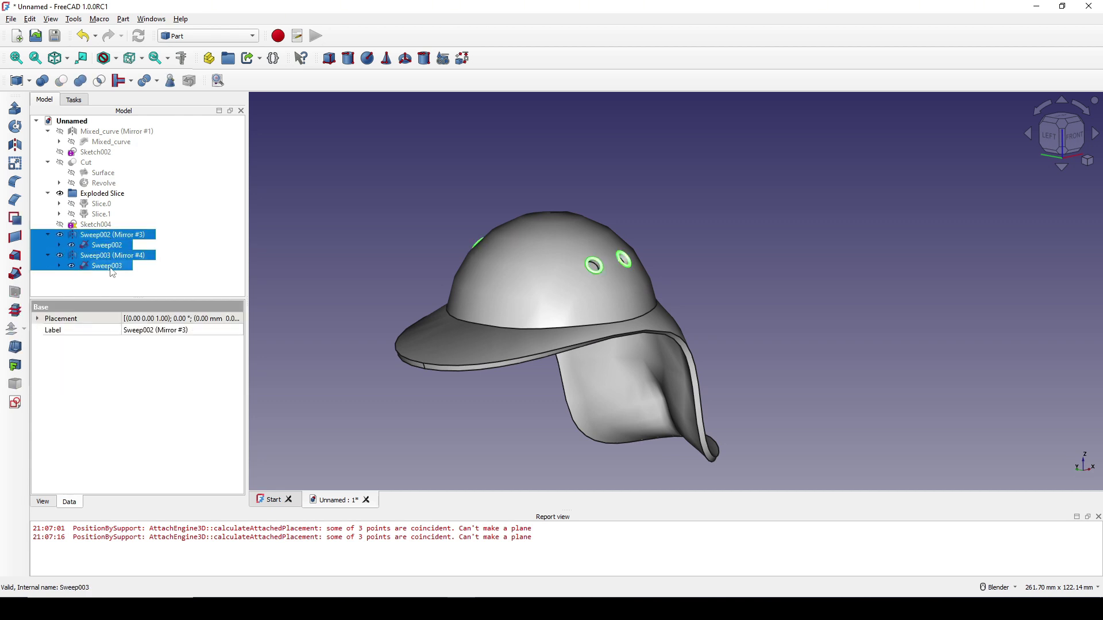
middle_drag(581, 312, 595, 317)
click(123, 19)
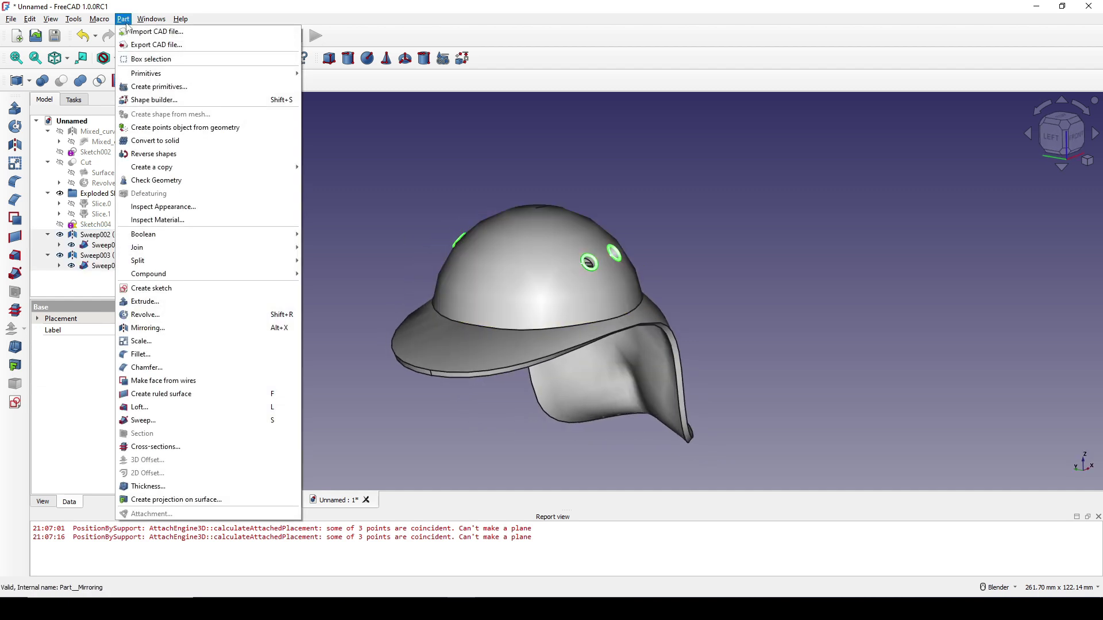
- Combine the selected mirrored rings into a compound and round a brim edge with a 3 mm fillet
mouse_move(164, 272)
click(320, 275)
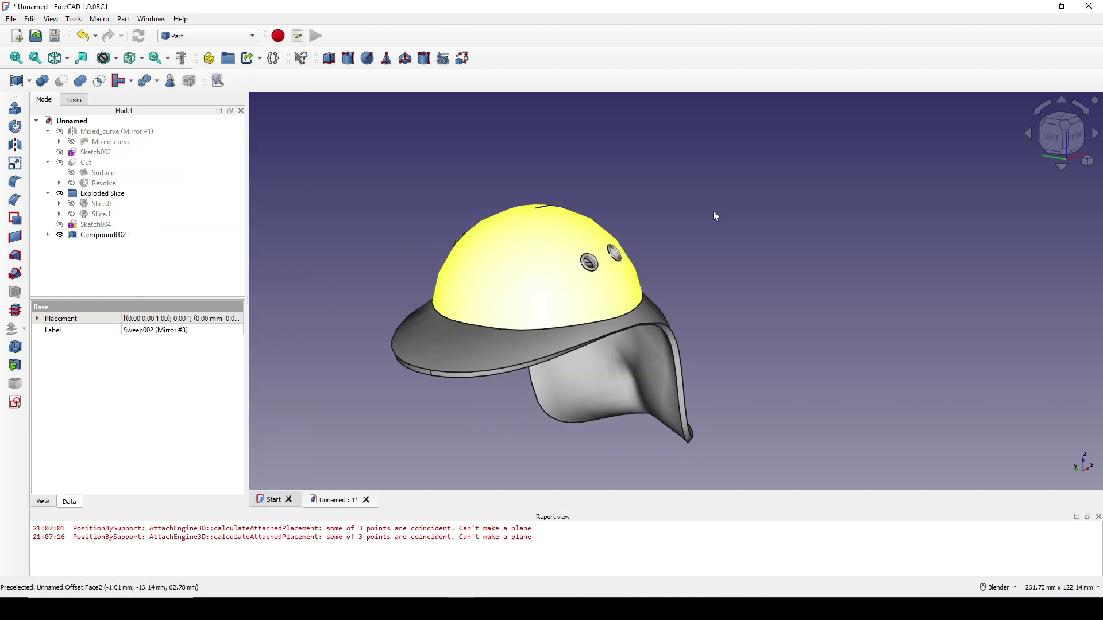
middle_drag(715, 253, 690, 279)
click(583, 317)
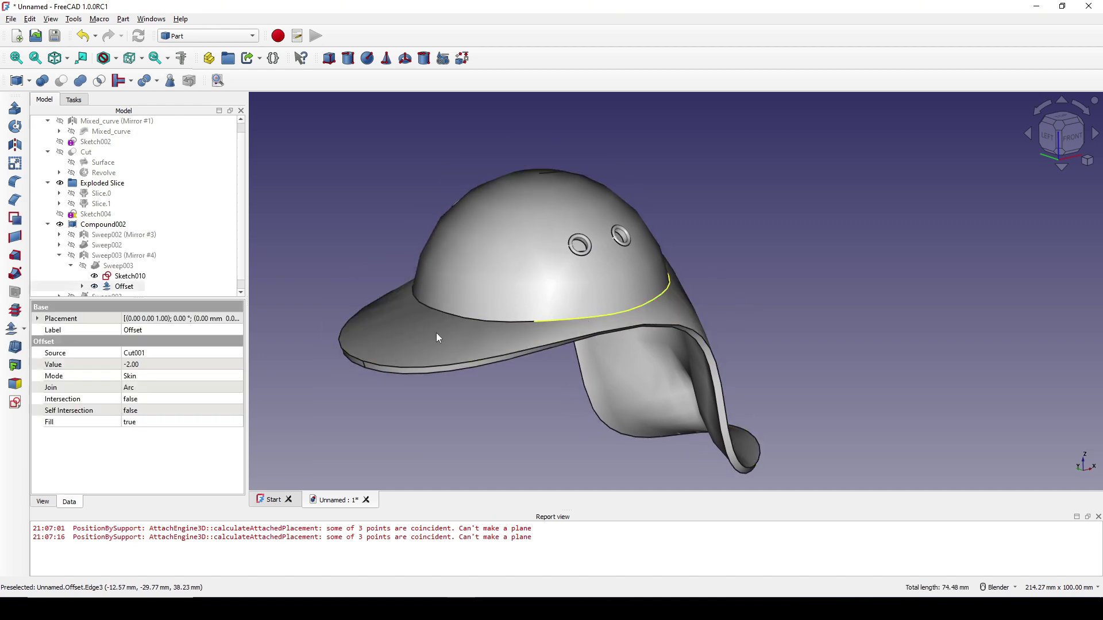
click(15, 182)
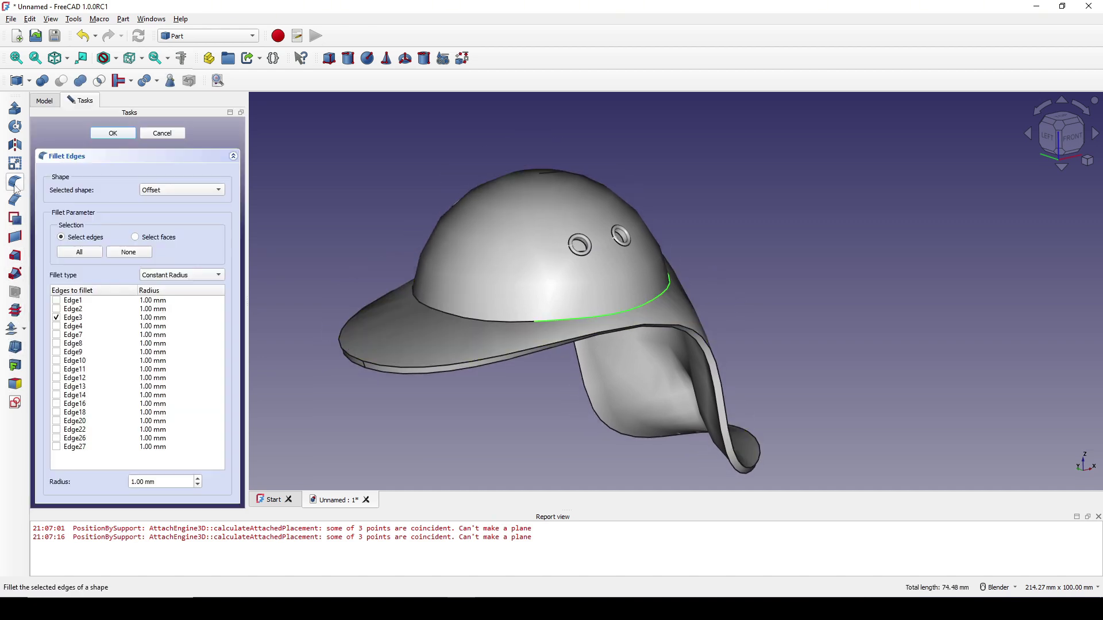
click(114, 136)
- Fillet the neck flap's outer edge and lower rim edge at 0.5 mm radius
middle_drag(560, 319, 575, 287)
scroll(521, 258, up, 3)
click(521, 261)
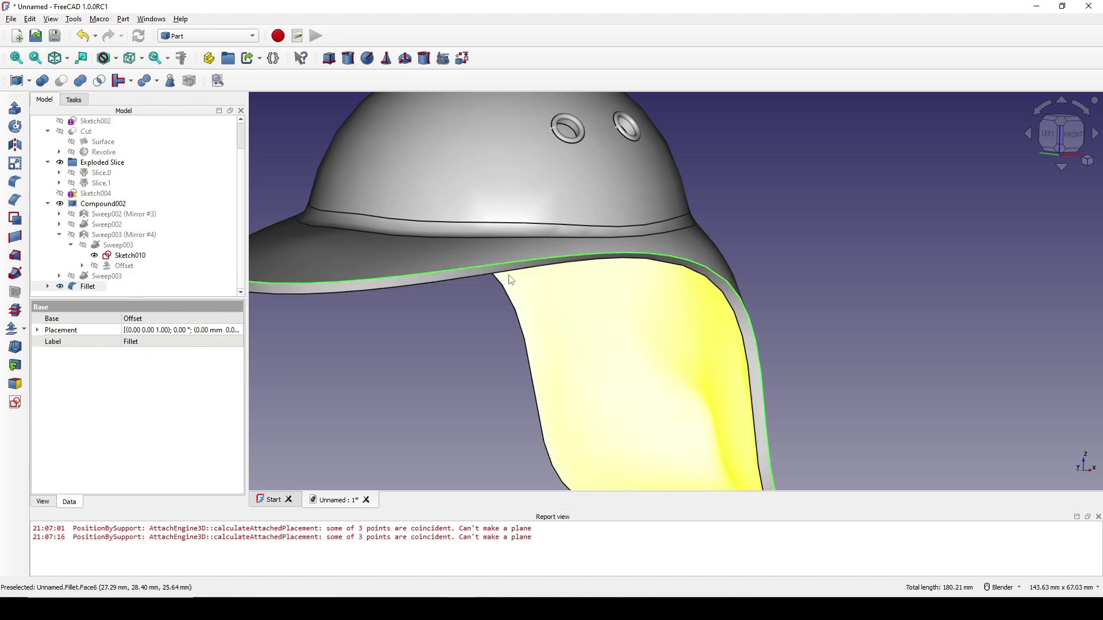
ctrl+click(506, 274)
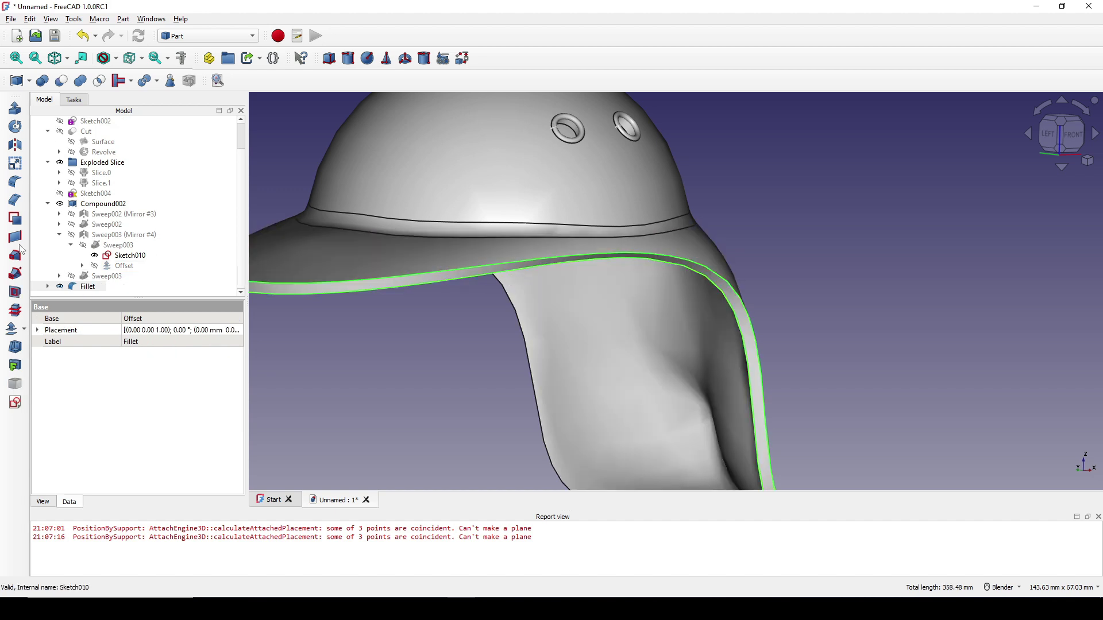
click(15, 182)
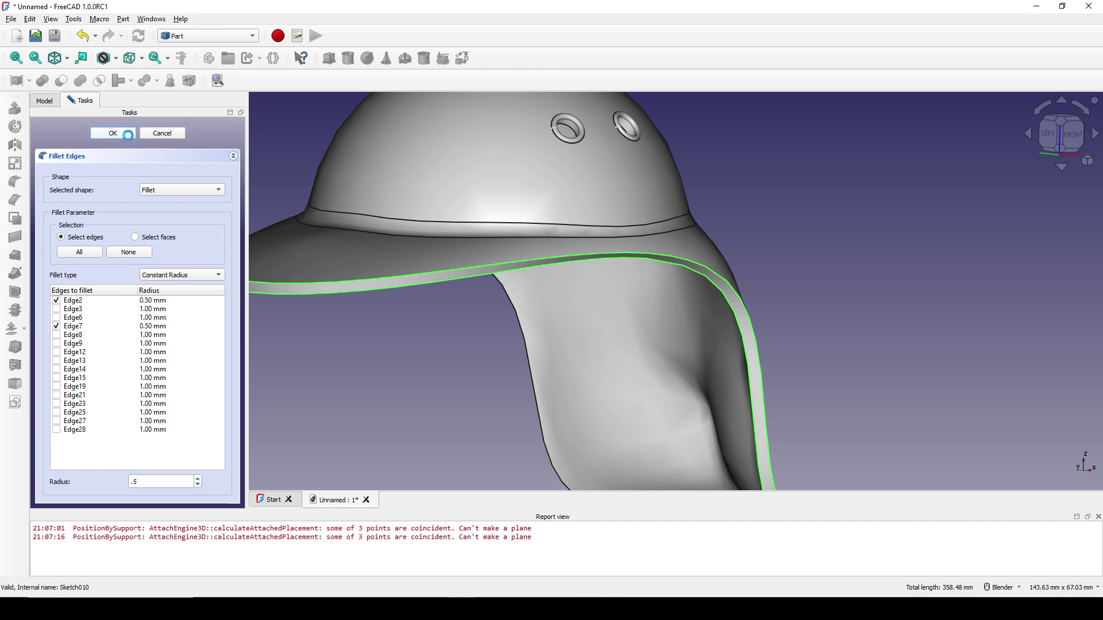
key(Return)
scroll(739, 306, down, 4)
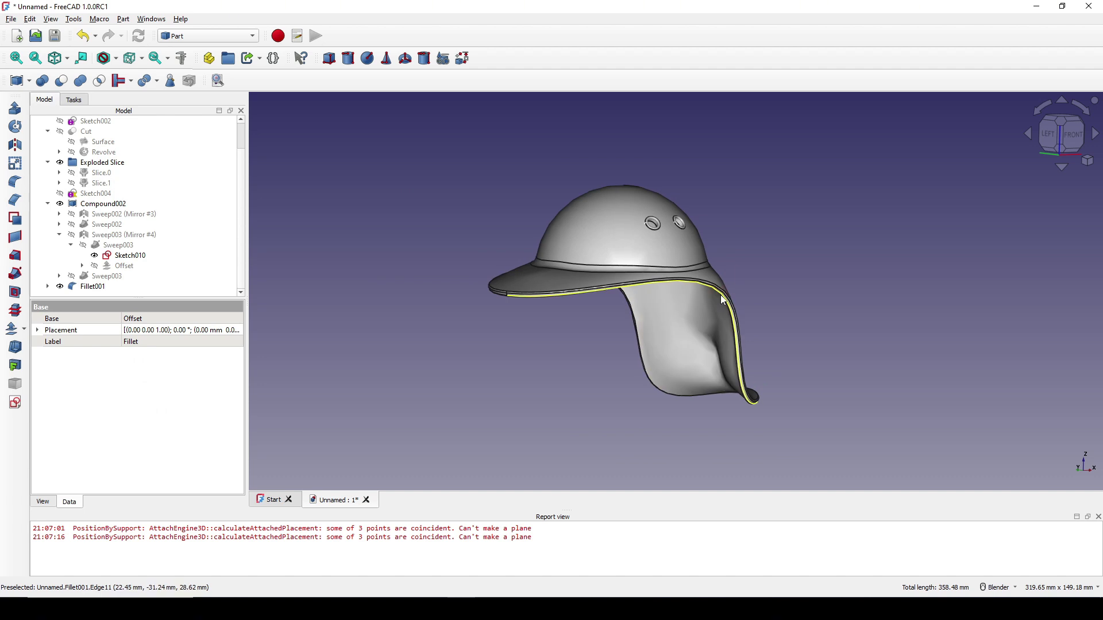
scroll(720, 295, up, 2)
- Set Fillet001's View Deviation to 0.01 so the helmet shell renders smoothly
middle_drag(706, 298, 597, 287)
click(95, 286)
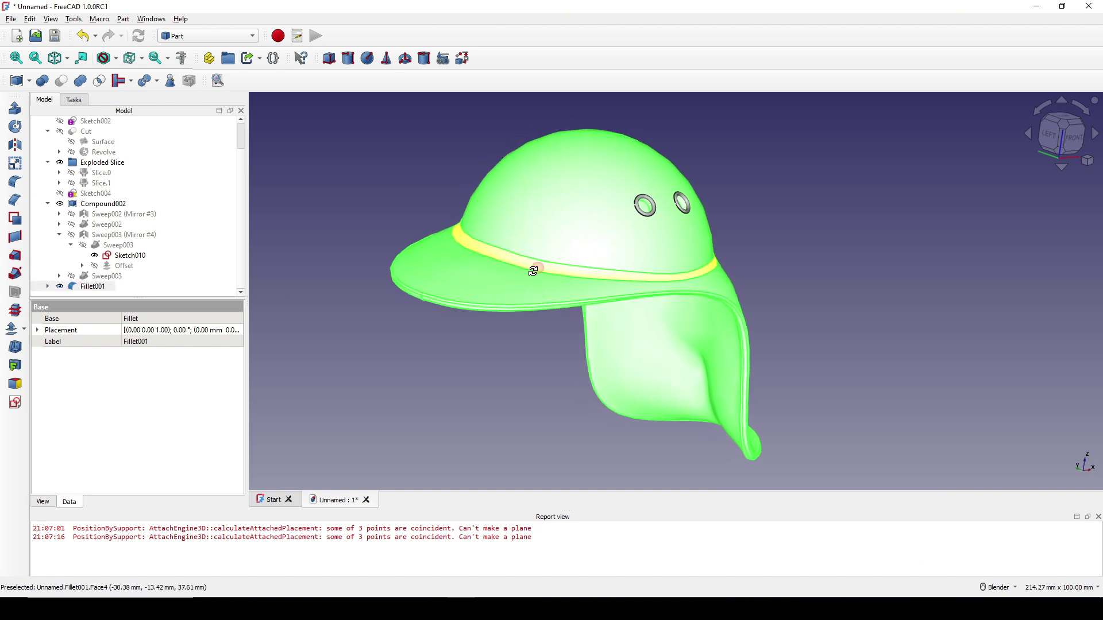
click(43, 502)
click(148, 388)
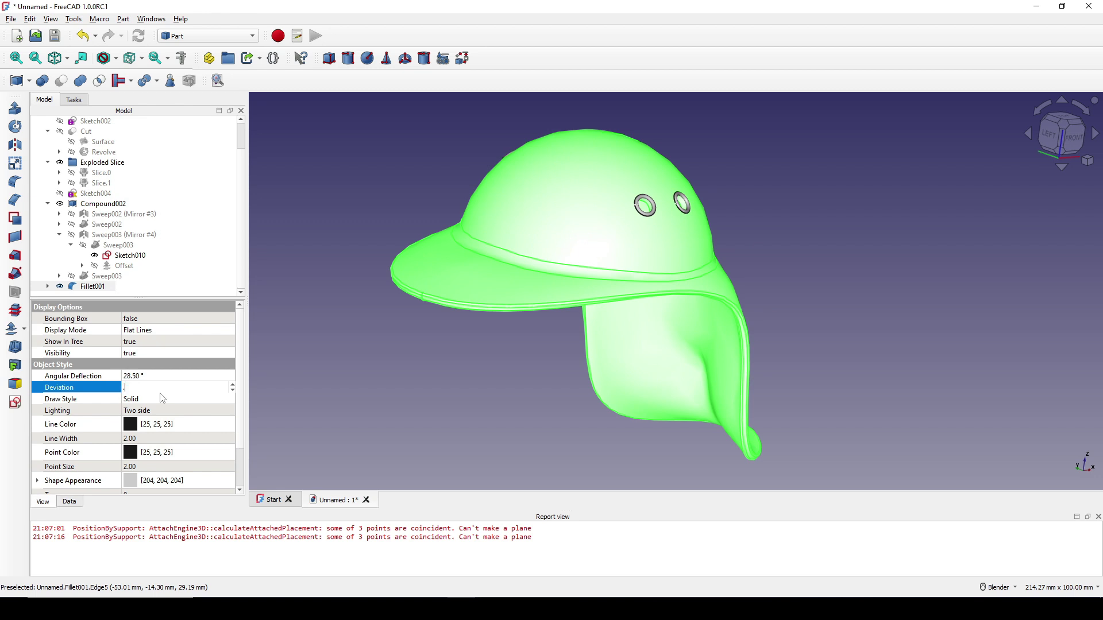
text(.01)
key(Return)
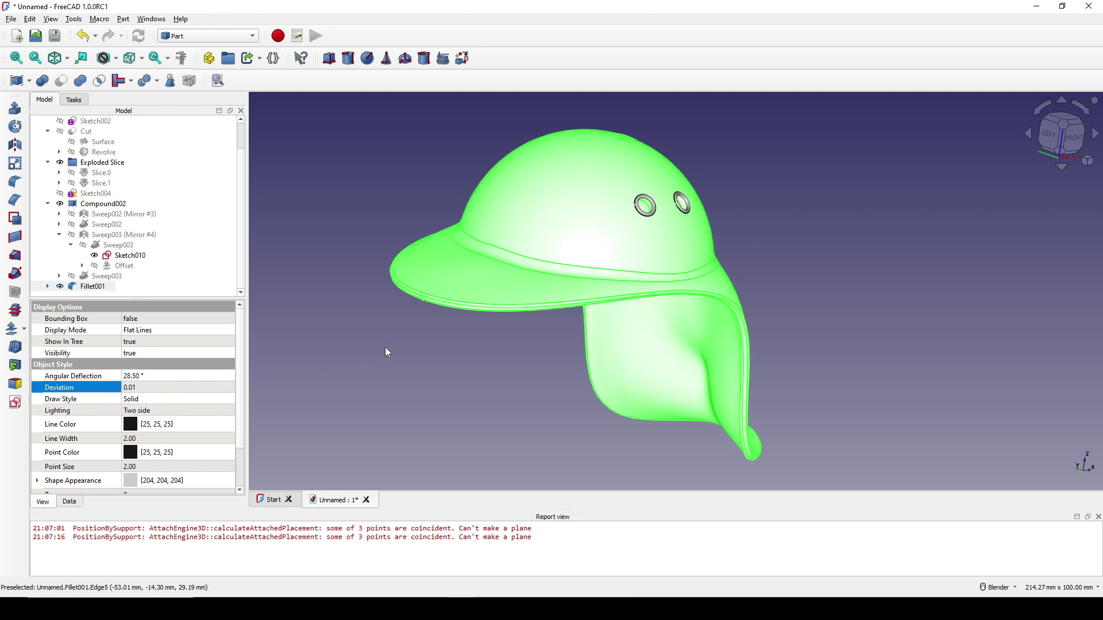
click(385, 347)
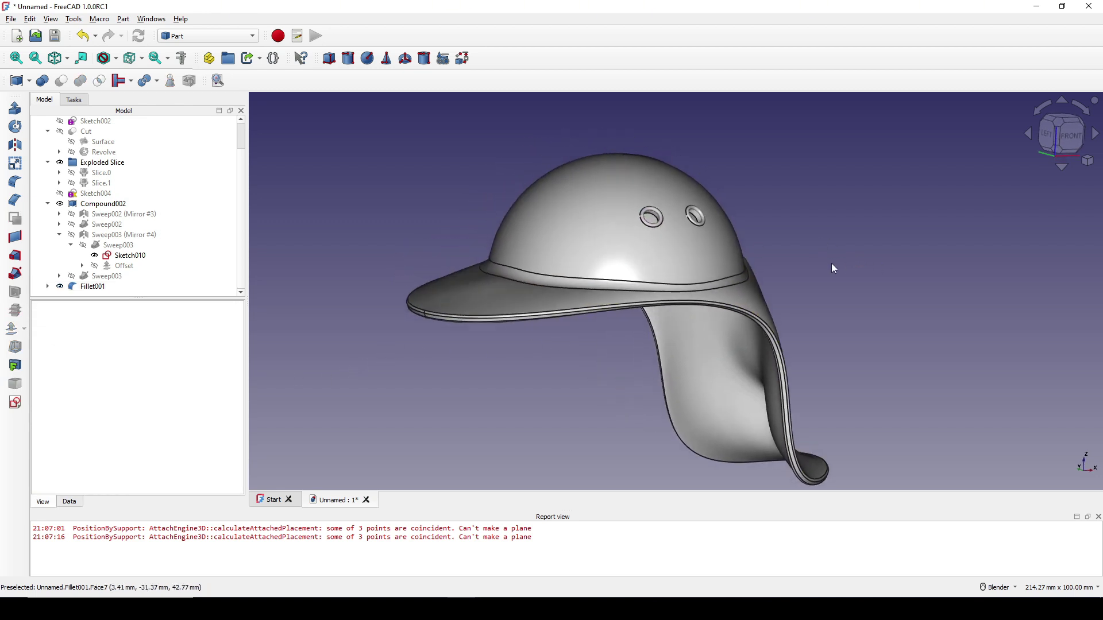
scroll(632, 315, up, 3)
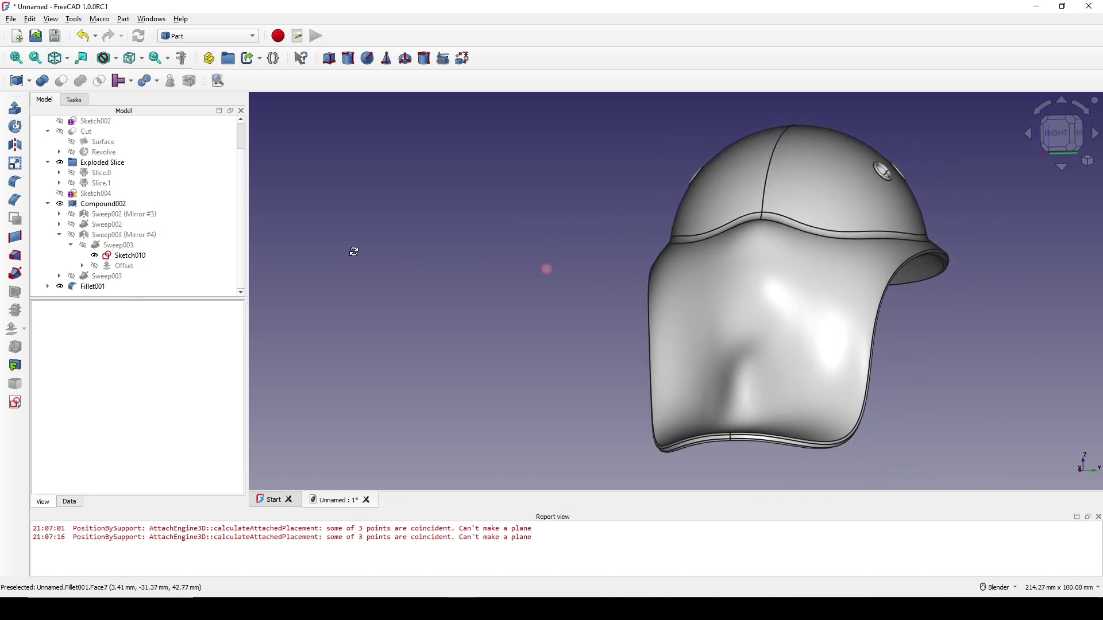